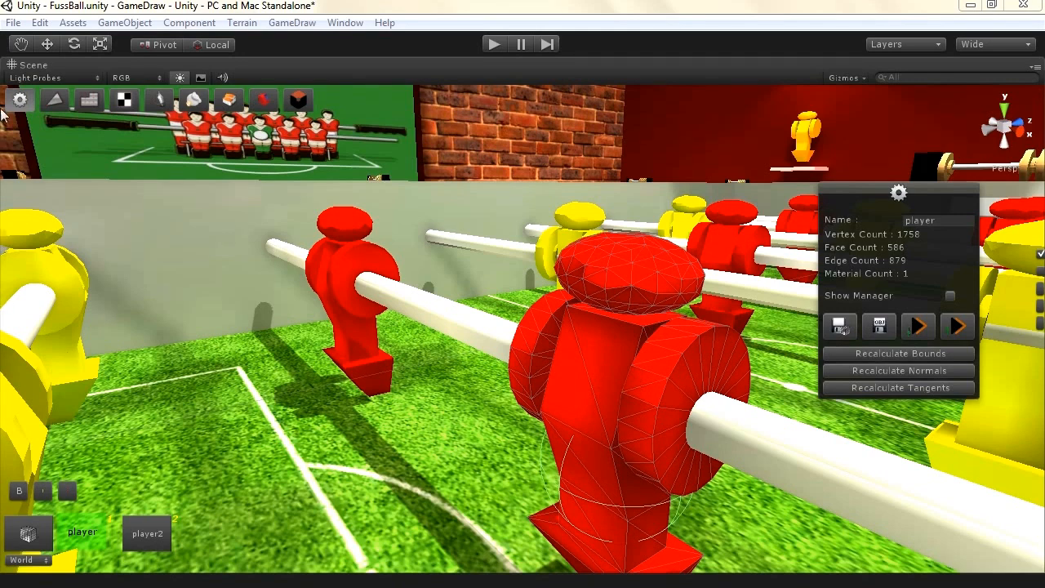
Step: Open the red player's mesh for vertex editing with the options panel moved aside, and box-select vertices on its head
{"action": "left_click", "coordinate": [51, 100]}
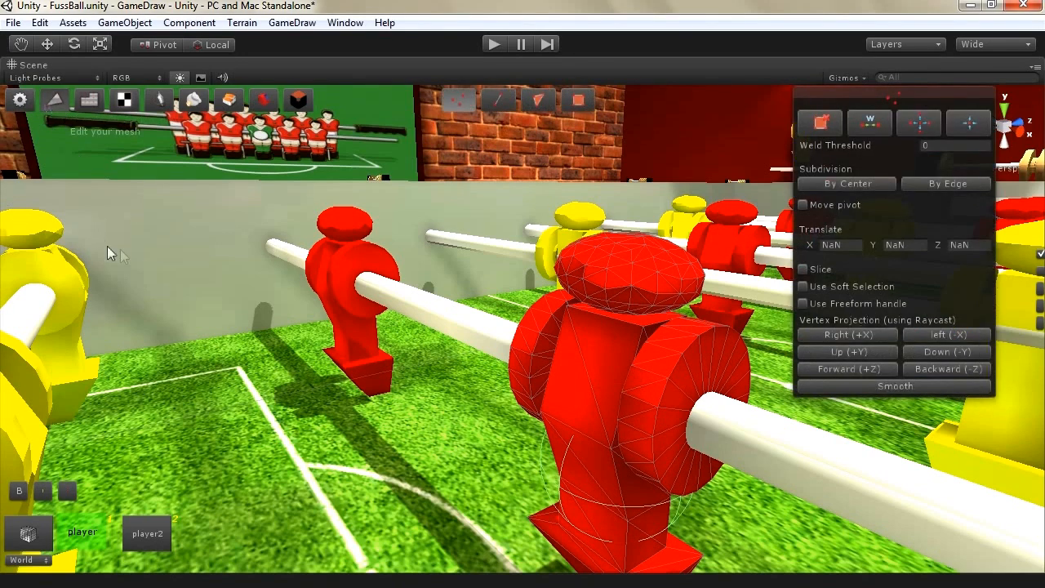
{"action": "left_click_drag", "start_coordinate": [920, 89], "coordinate": [165, 170]}
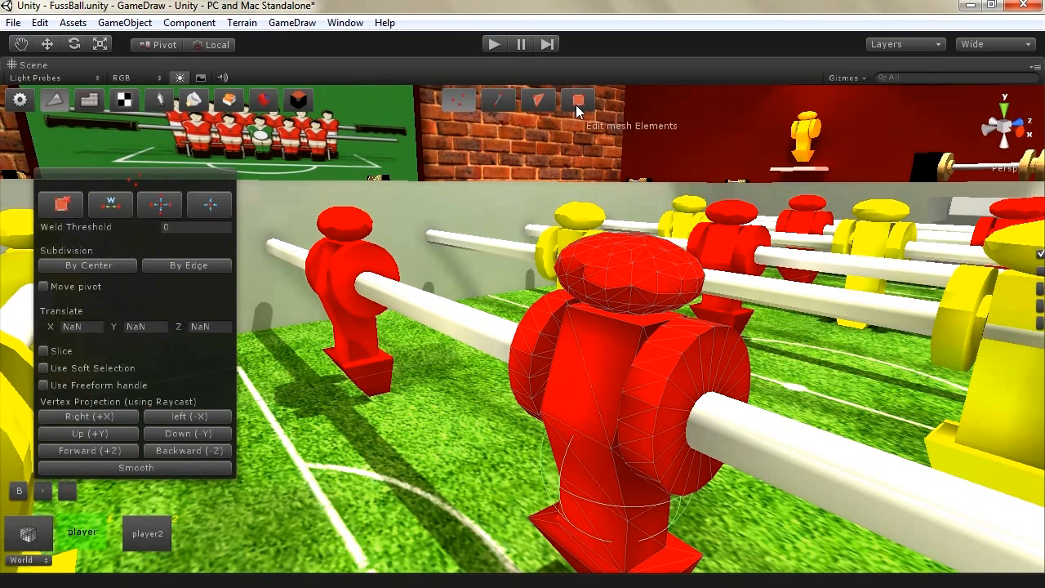
{"action": "left_click_drag", "start_coordinate": [524, 200], "coordinate": [693, 344]}
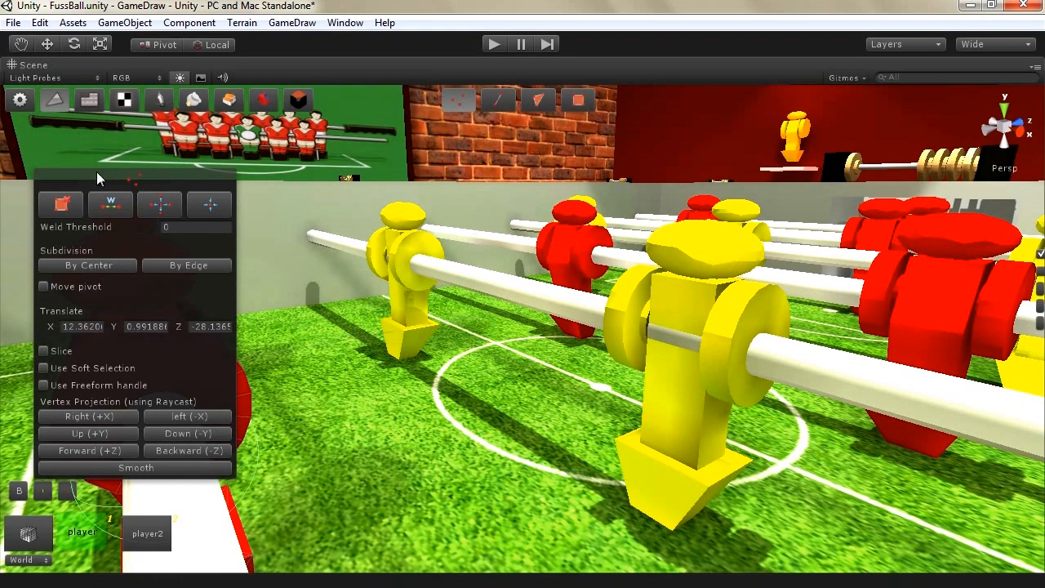
Step: Open the yellow player's mesh for vertex editing and box-select the vertices on the upper part of its head
{"action": "left_click", "coordinate": [19, 100]}
{"action": "left_click", "coordinate": [715, 249]}
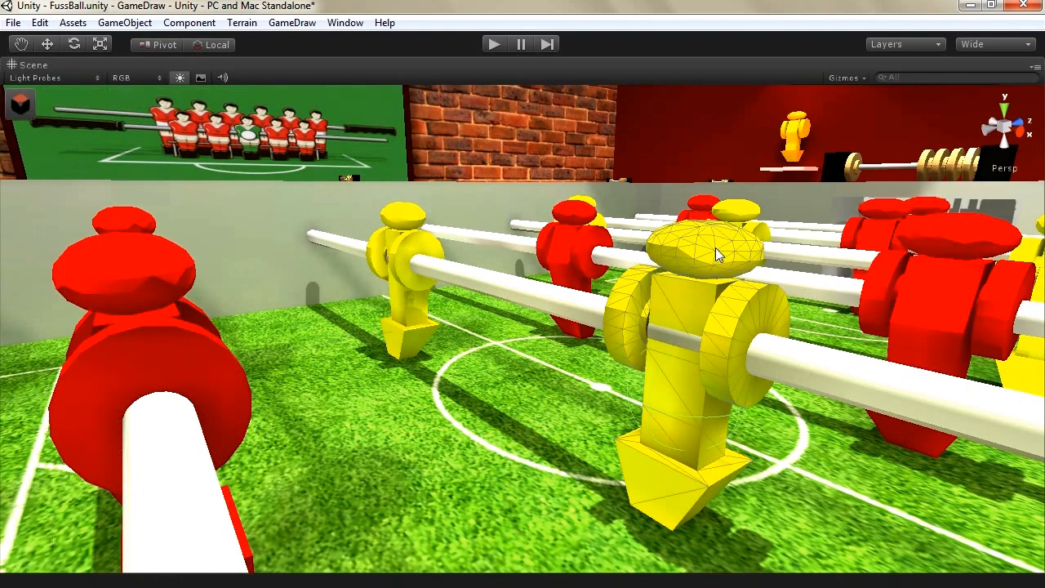
{"action": "left_click", "coordinate": [20, 103]}
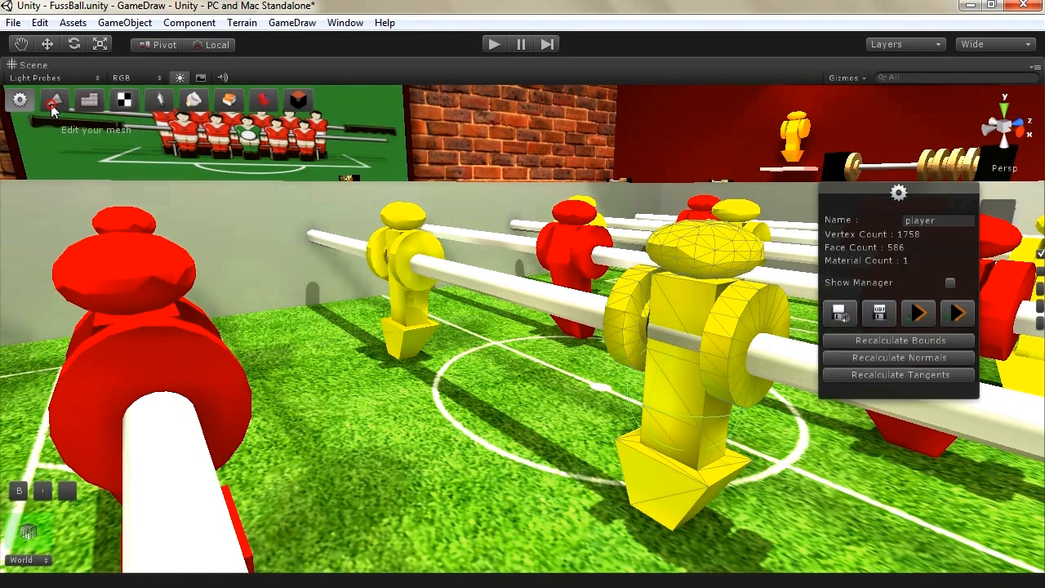
{"action": "left_click", "coordinate": [53, 103]}
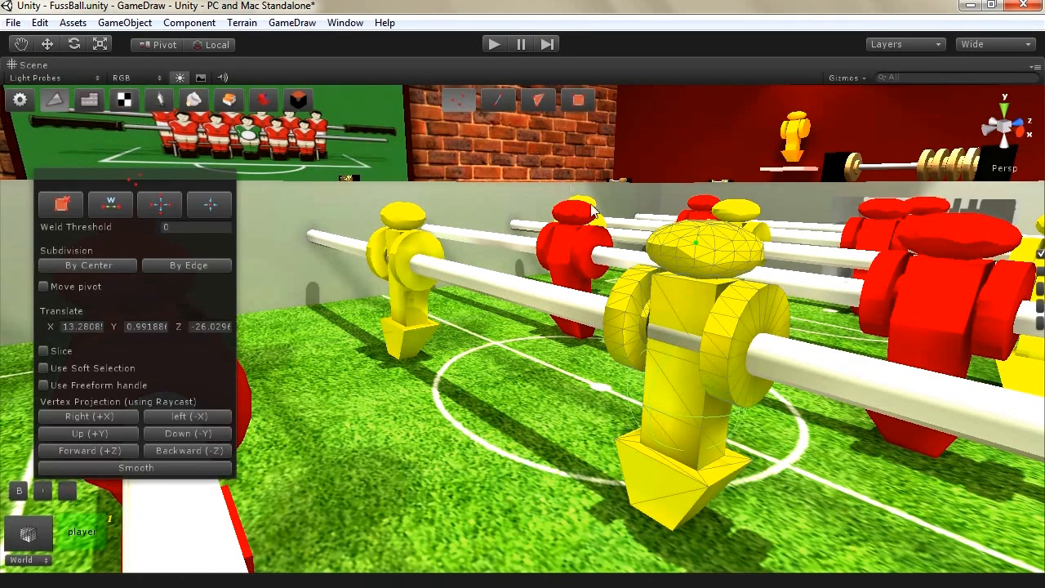
{"action": "left_click_drag", "start_coordinate": [593, 174], "coordinate": [787, 257]}
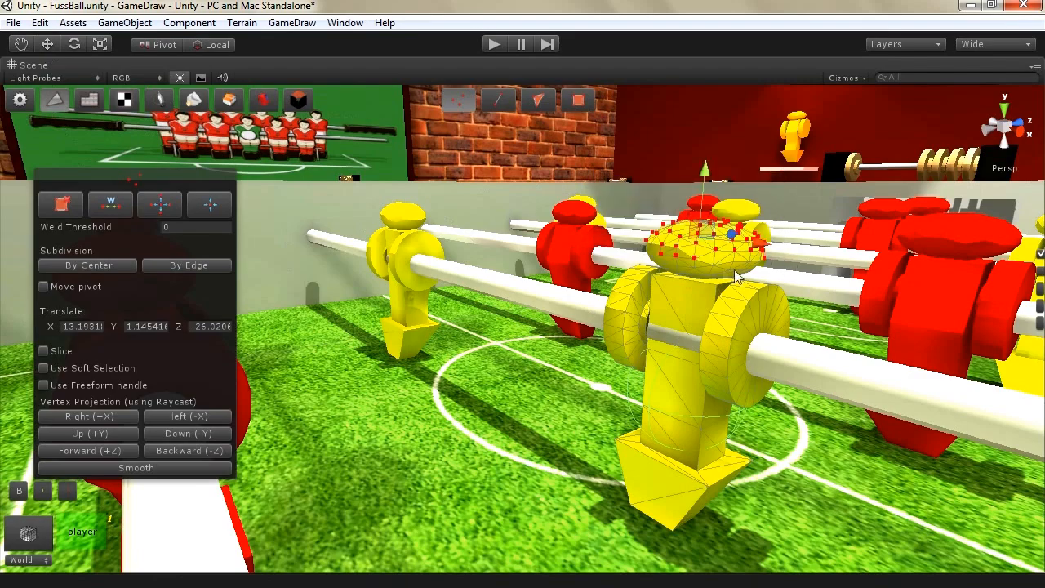
{"action": "left_click_drag", "start_coordinate": [723, 267], "coordinate": [647, 266], "text": "alt"}
{"action": "scroll", "coordinate": [647, 266], "scroll_direction": "up", "scroll_amount": 3}
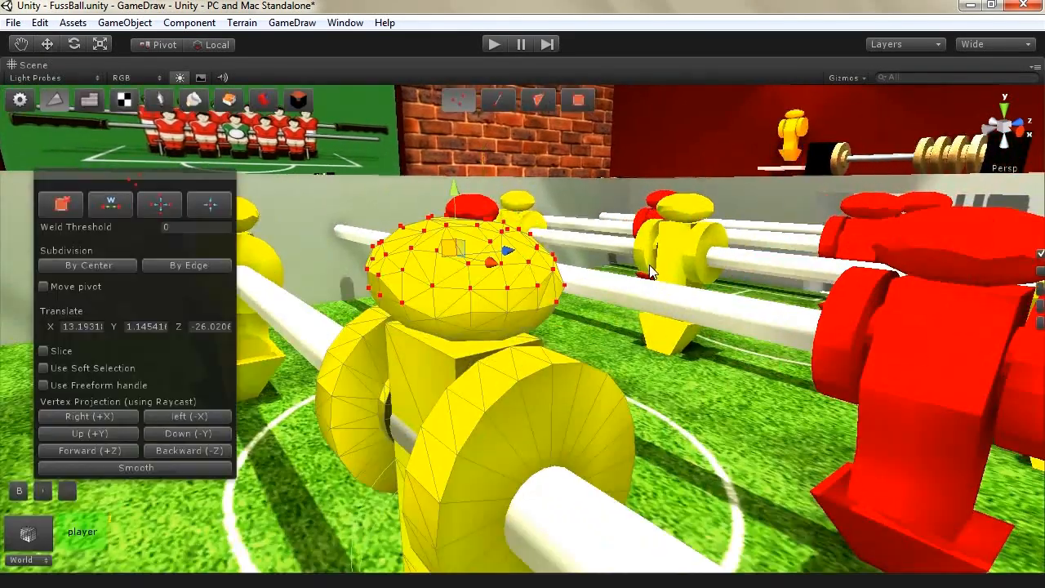
Step: Box-select the yellow player's head first as edges and then as triangles, and return to vertex editing through element mode
{"action": "left_click", "coordinate": [494, 100]}
{"action": "left_click_drag", "start_coordinate": [422, 193], "coordinate": [665, 304]}
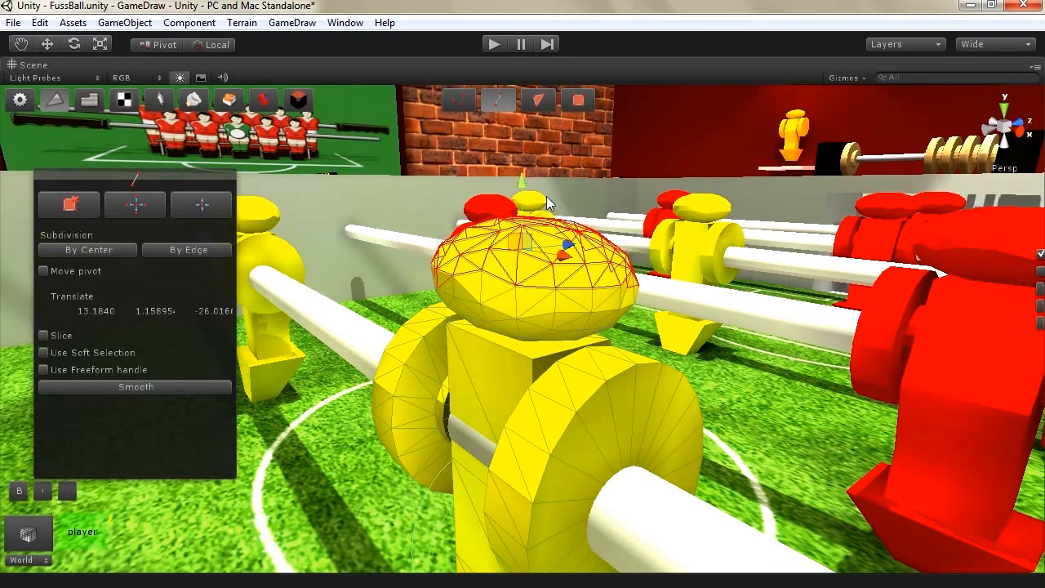
{"action": "left_click", "coordinate": [538, 99]}
{"action": "left_click_drag", "start_coordinate": [413, 163], "coordinate": [658, 314]}
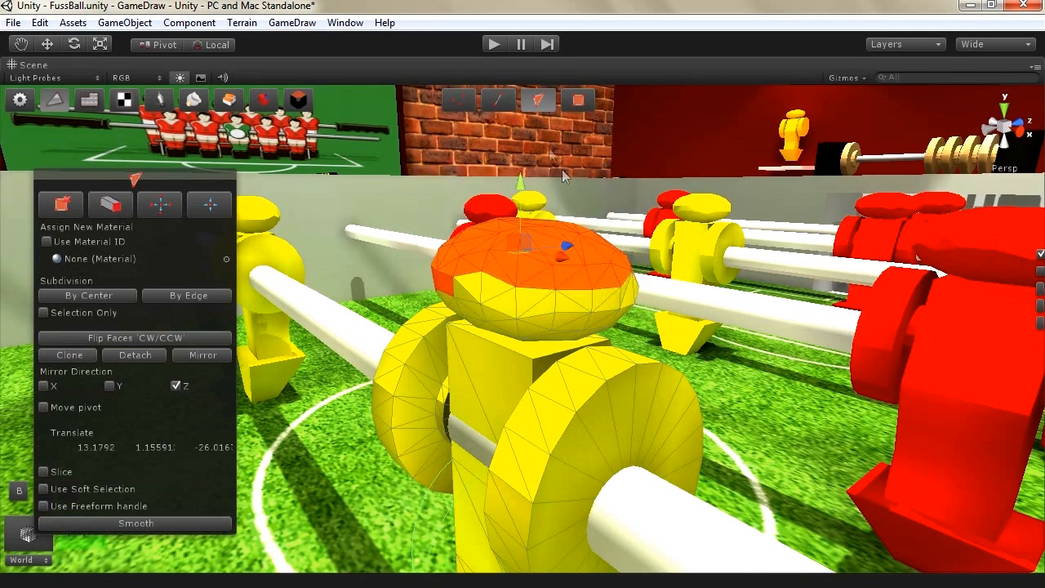
{"action": "left_click", "coordinate": [572, 103]}
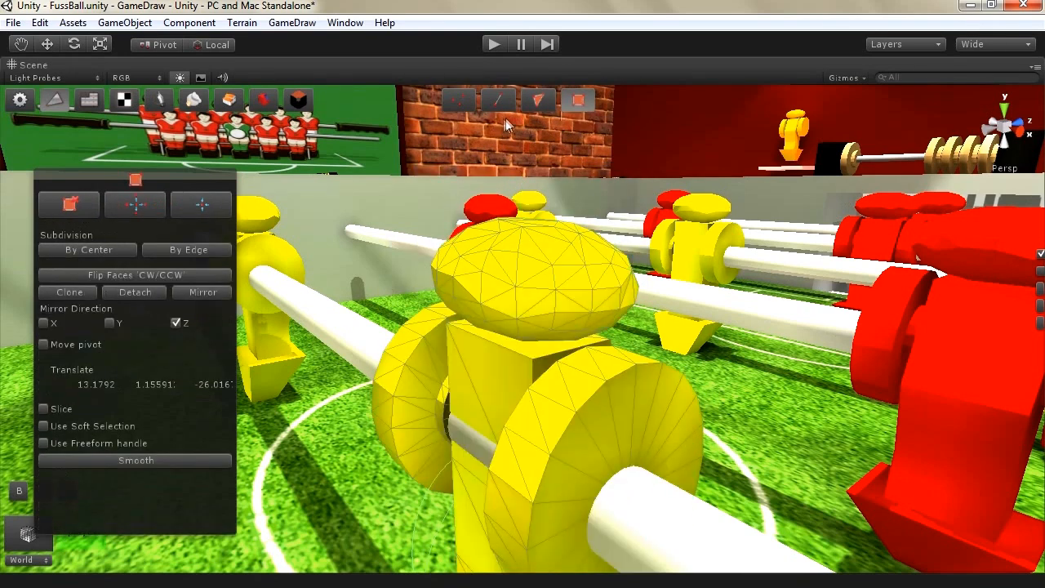
{"action": "left_click", "coordinate": [454, 103]}
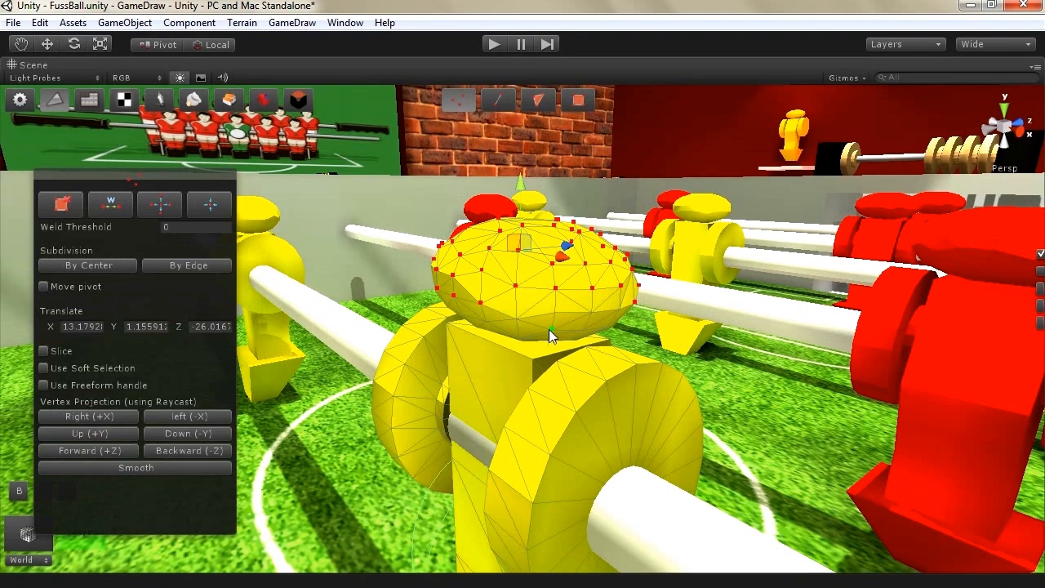
Step: Adjust the vertex selection on the yellow player's head one by one, and box-select the vertices of the head and shoulders
{"action": "left_click", "coordinate": [519, 316]}
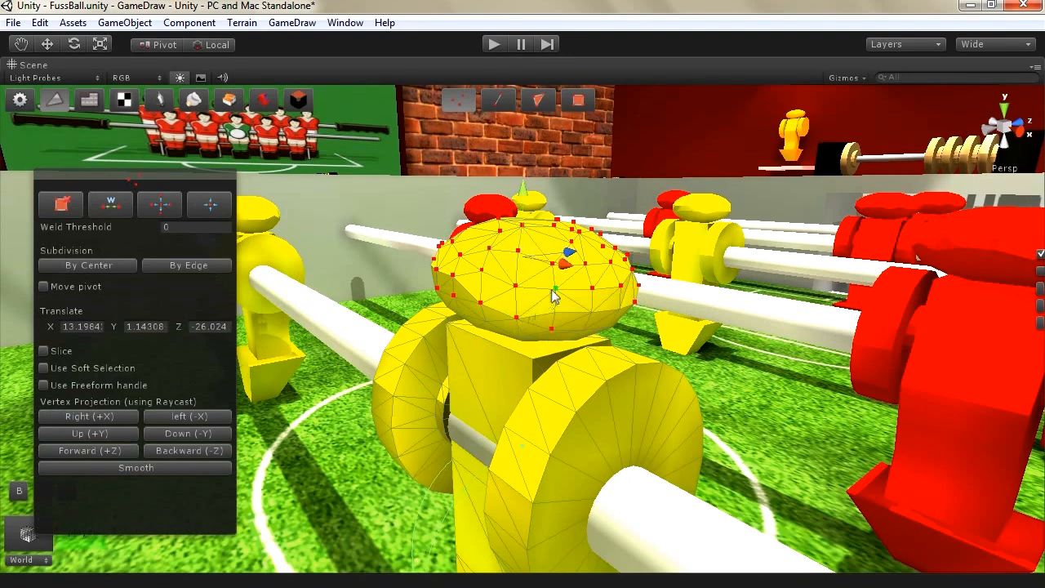
{"action": "left_click", "coordinate": [515, 285], "text": "shift"}
{"action": "left_click_drag", "start_coordinate": [665, 320], "coordinate": [585, 209]}
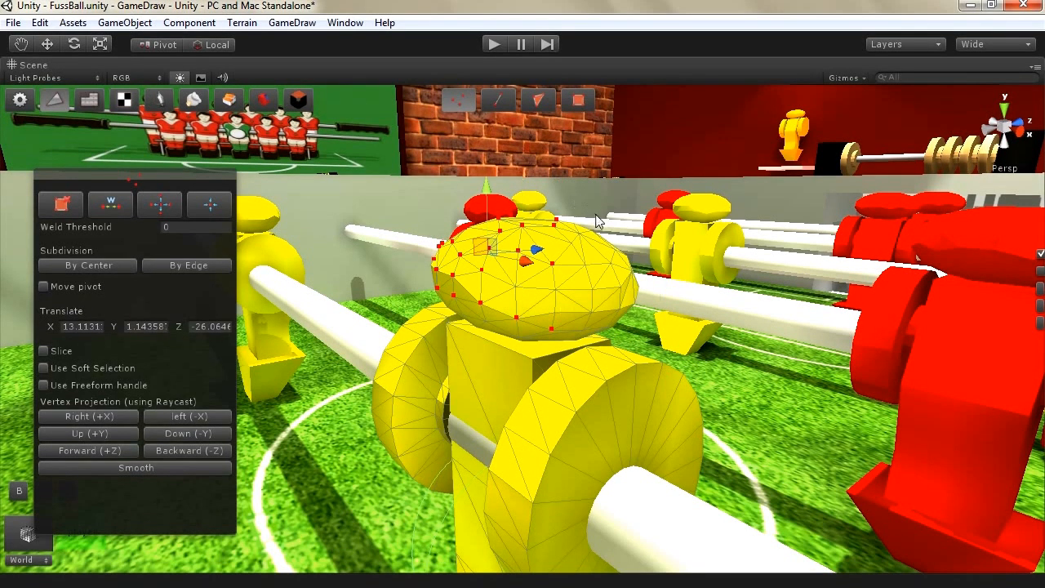
{"action": "left_click_drag", "start_coordinate": [647, 192], "coordinate": [366, 415]}
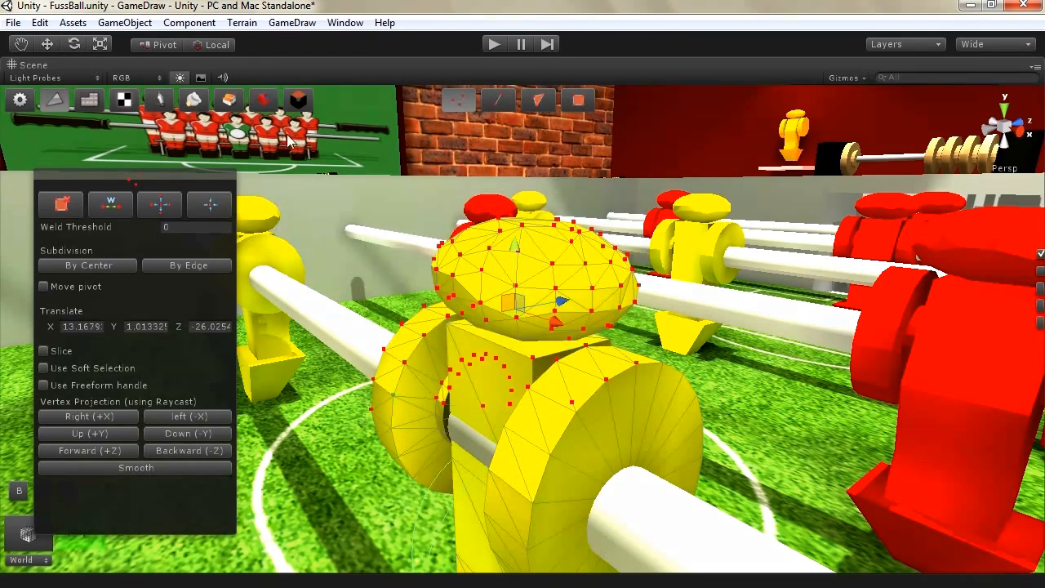
Step: Examine the selection and its options in edge, triangle, element and vertex editing modes
{"action": "left_click", "coordinate": [493, 102]}
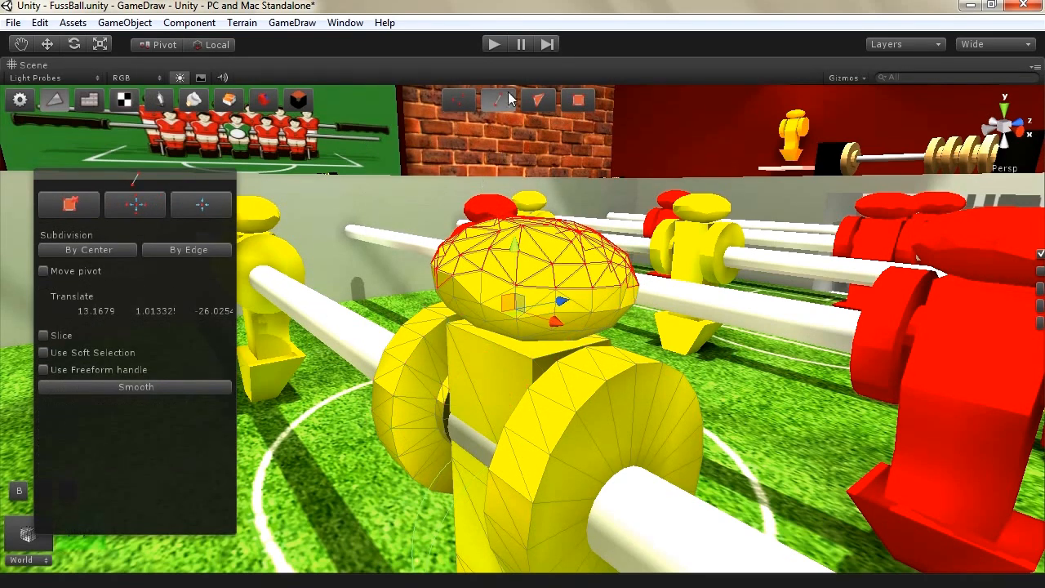
{"action": "left_click", "coordinate": [530, 105]}
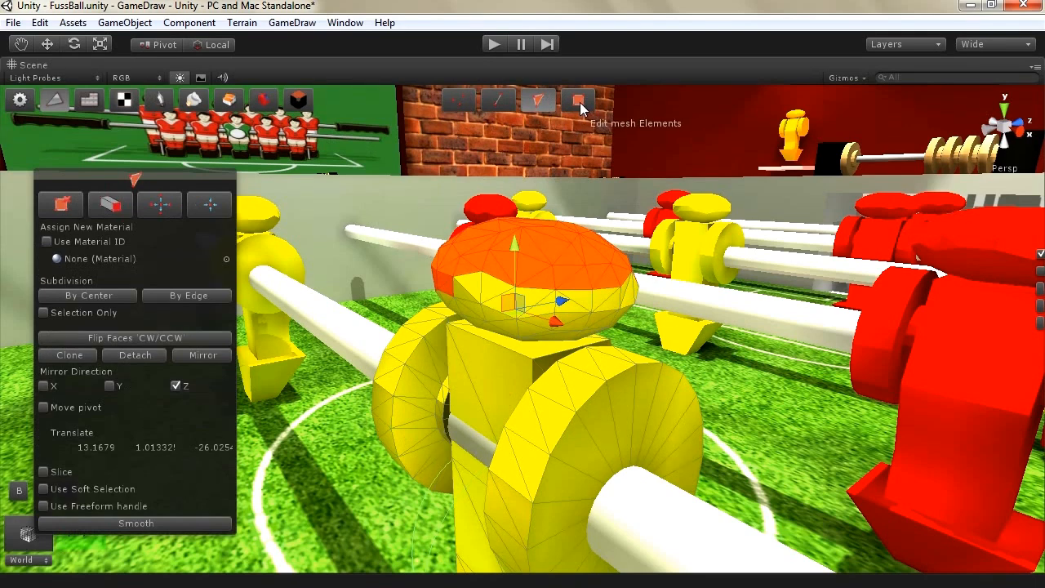
{"action": "left_click", "coordinate": [580, 102]}
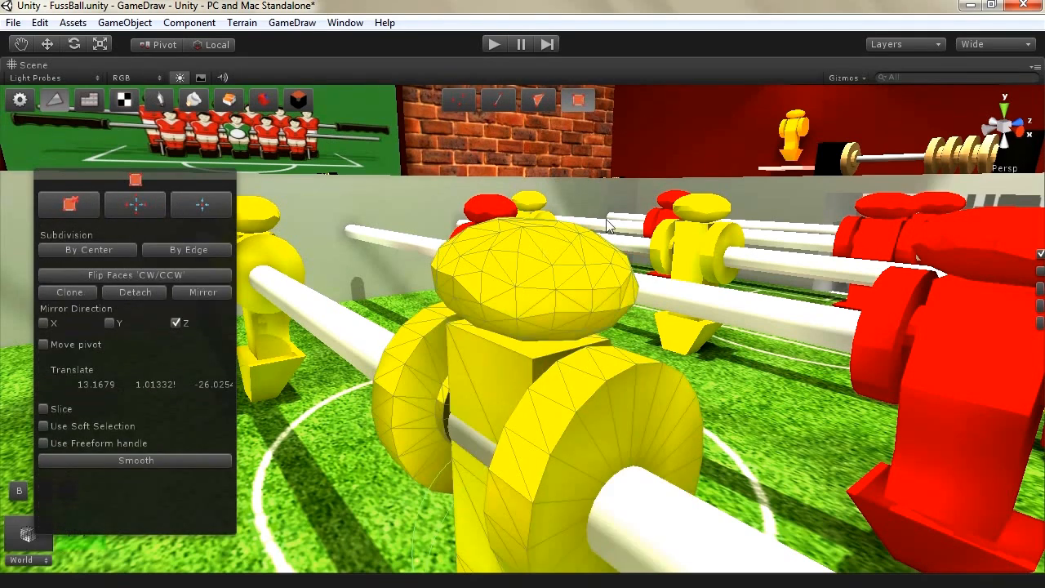
{"action": "left_click", "coordinate": [461, 106]}
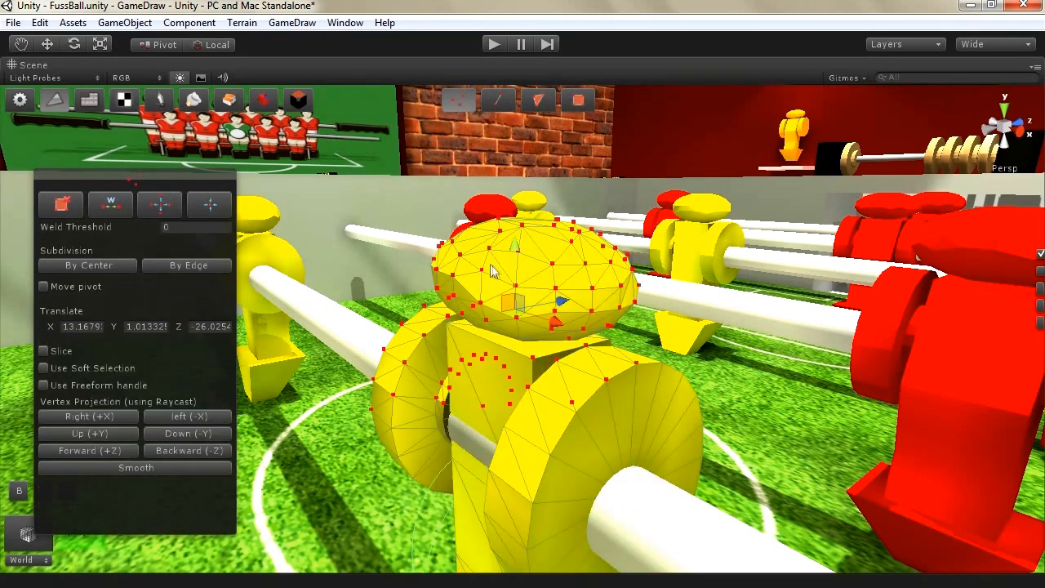
{"action": "left_click", "coordinate": [497, 104]}
{"action": "left_click", "coordinate": [538, 102]}
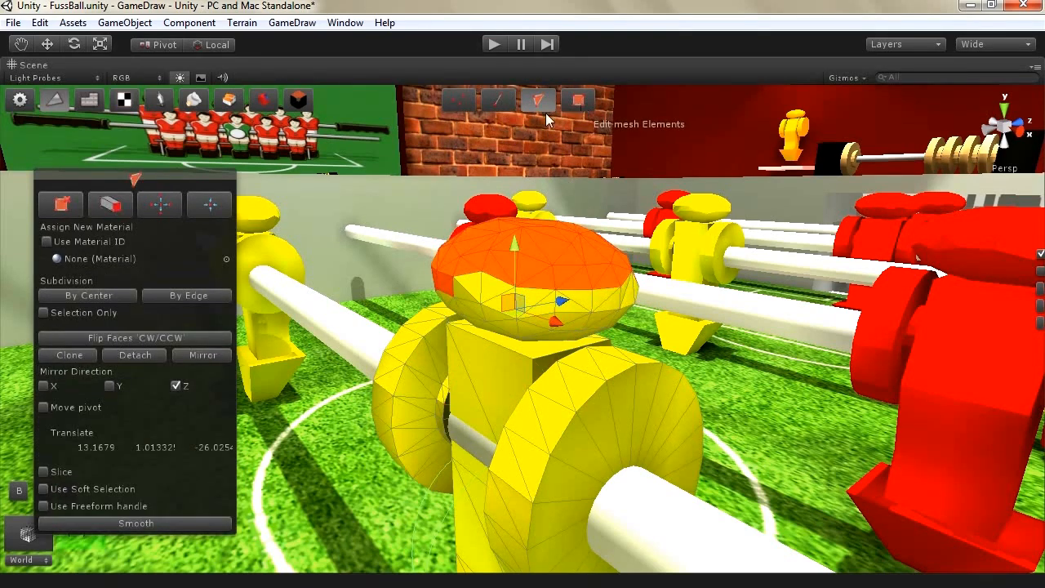
{"action": "left_click", "coordinate": [578, 100]}
{"action": "left_click", "coordinate": [460, 101]}
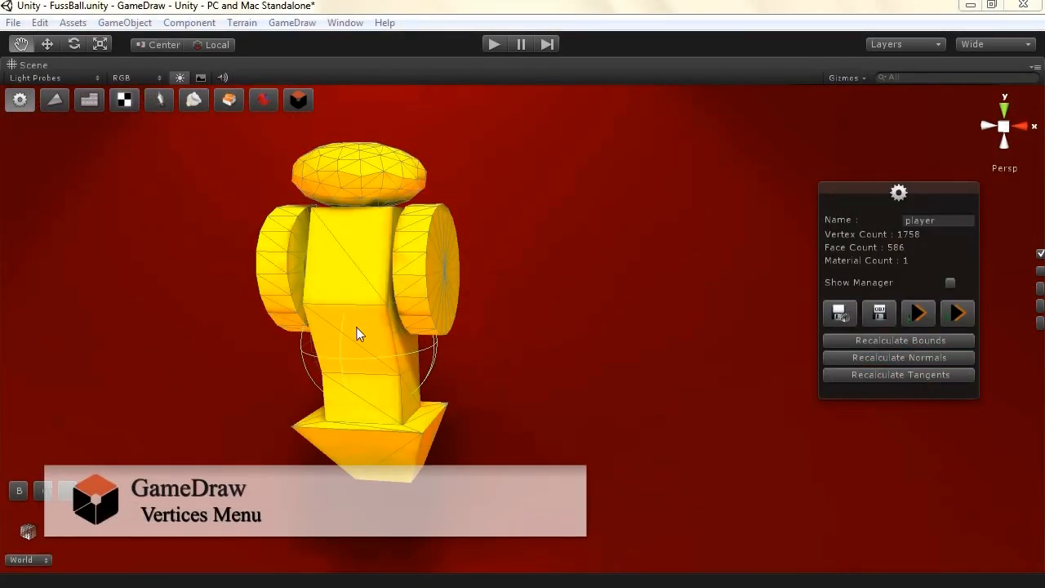
Step: Open the mesh of the yellow player on the red wall for vertex editing and place the options panel beside it
{"action": "left_click", "coordinate": [47, 104]}
{"action": "left_click_drag", "start_coordinate": [334, 190], "coordinate": [798, 182]}
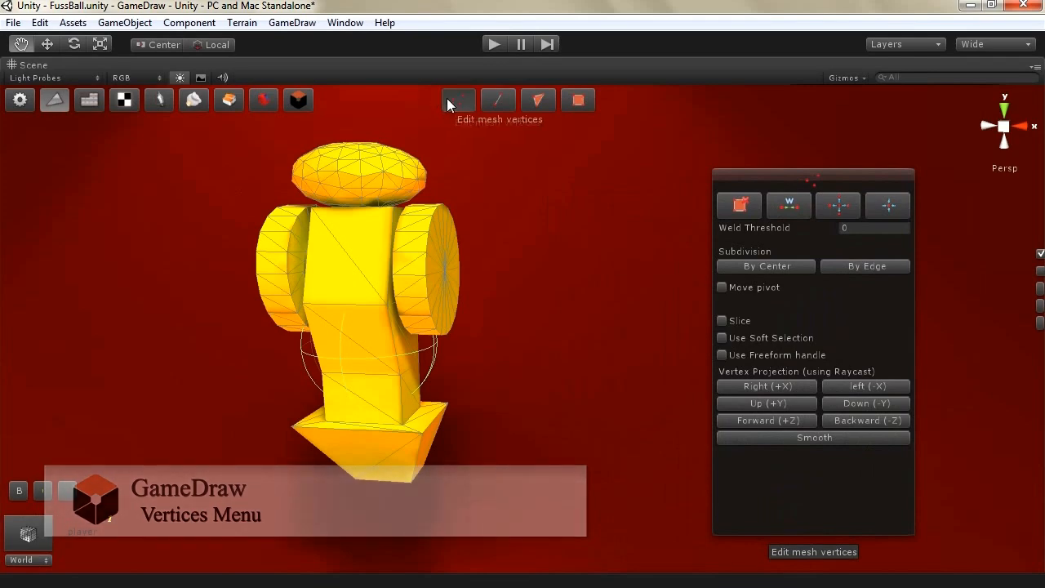
{"action": "left_click", "coordinate": [56, 101]}
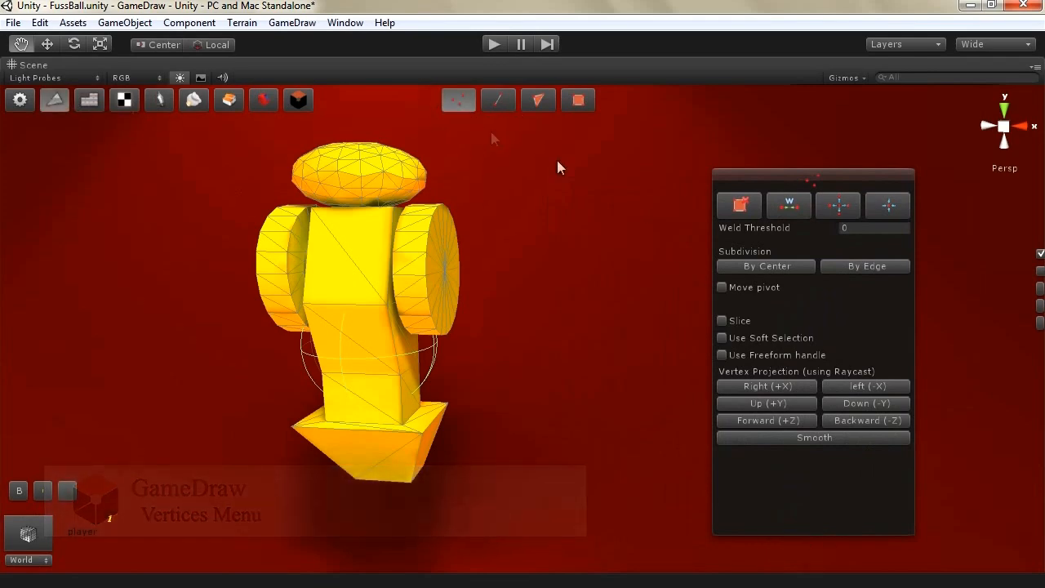
Step: Pull the bottom vertices of the player's foot down close to the white shelf and scale them together into a point
{"action": "mouse_move", "coordinate": [384, 484]}
{"action": "left_mouse_down"}
{"action": "mouse_move", "coordinate": [397, 367]}
{"action": "mouse_move", "coordinate": [449, 299]}
{"action": "left_mouse_up"}
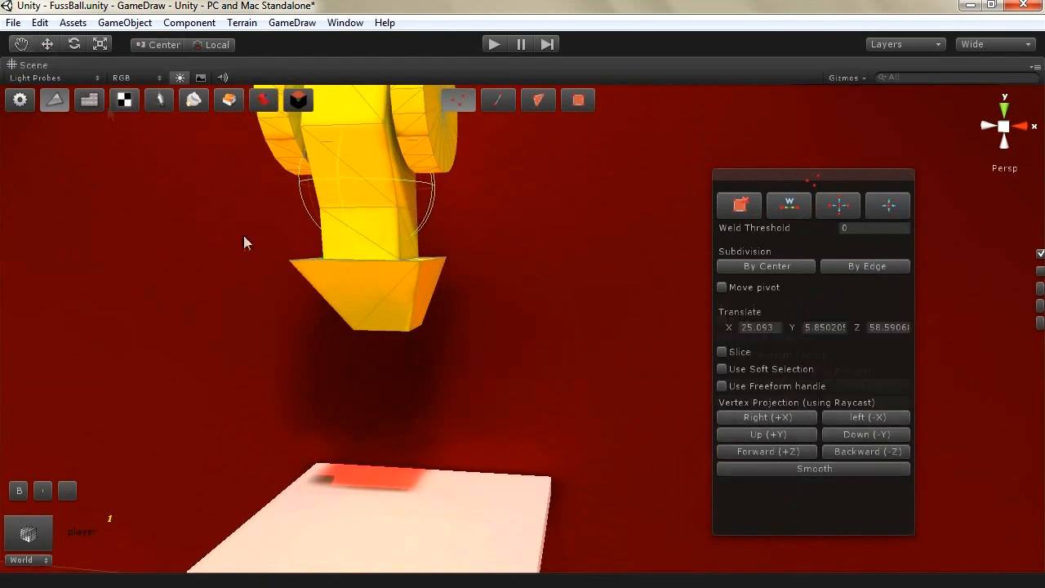
{"action": "left_click_drag", "start_coordinate": [486, 392], "coordinate": [272, 304]}
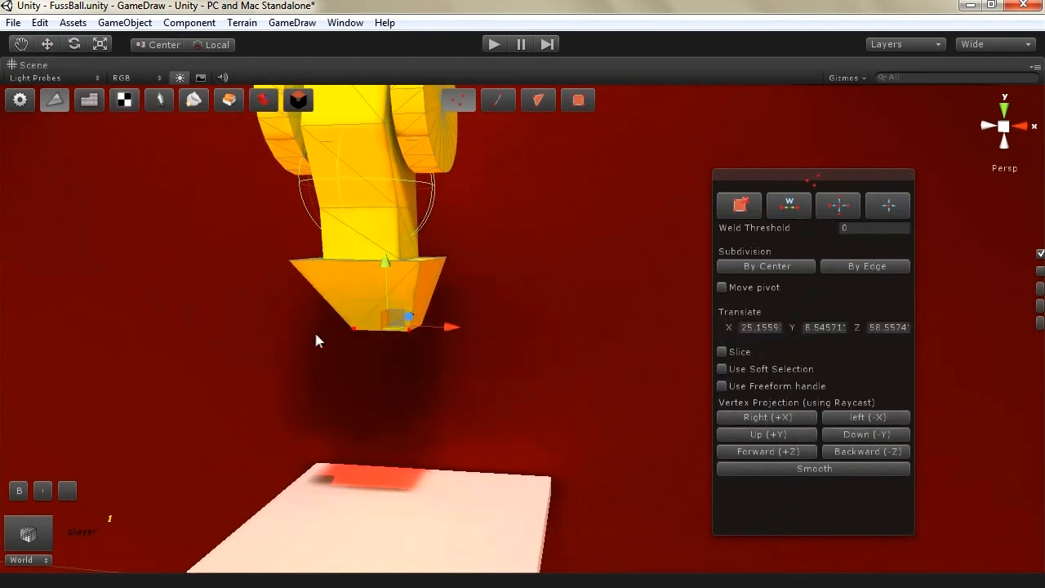
{"action": "left_click_drag", "start_coordinate": [384, 280], "coordinate": [387, 381]}
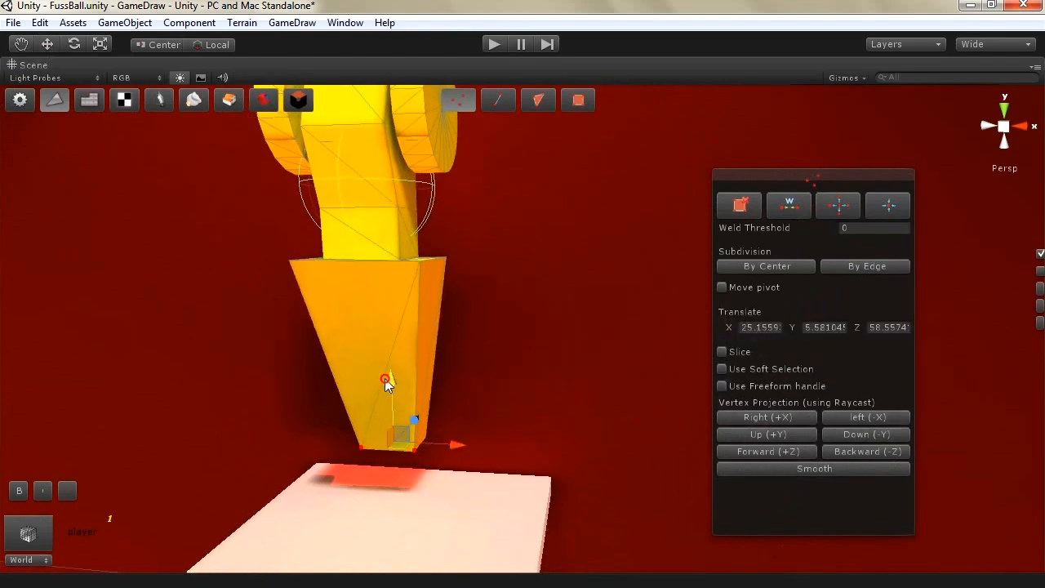
{"action": "left_click_drag", "start_coordinate": [455, 452], "coordinate": [320, 467]}
{"action": "left_click", "coordinate": [100, 44]}
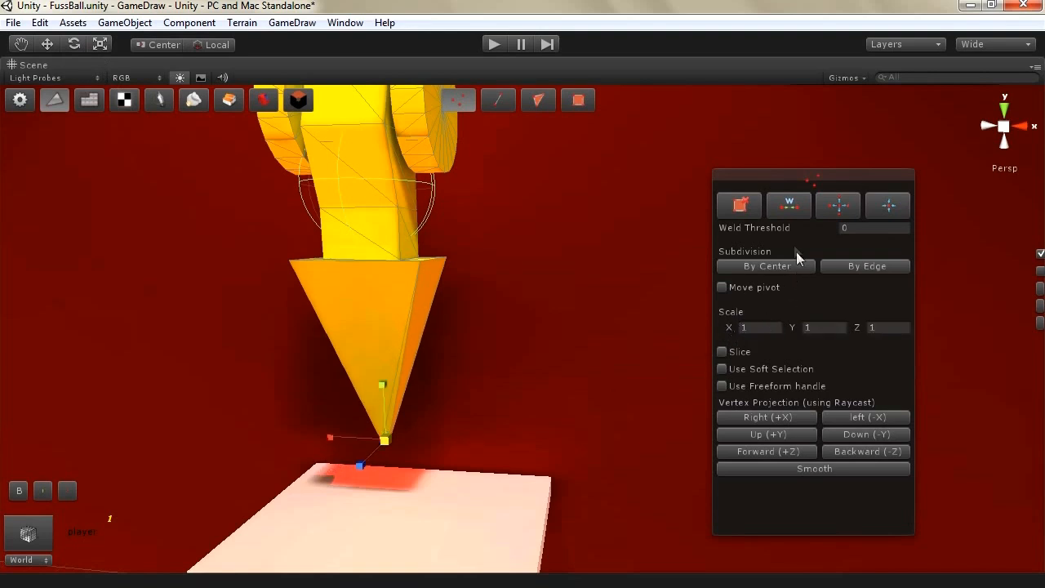
Step: Grow the vertex selection from the foot's tip and shrink it back, and weld the tip vertices
{"action": "left_click", "coordinate": [838, 209]}
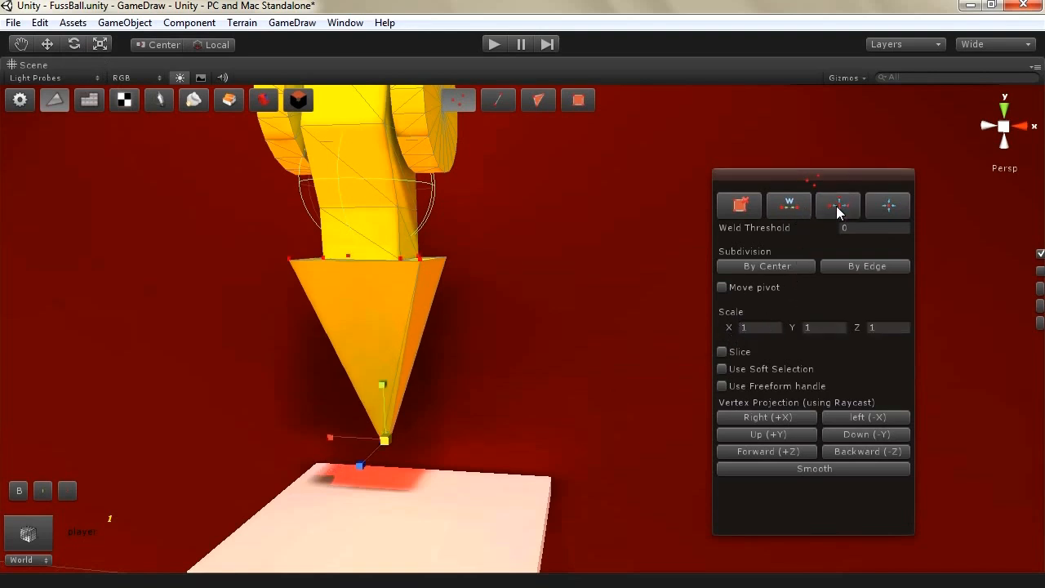
{"action": "left_click", "coordinate": [894, 206]}
{"action": "scroll", "coordinate": [363, 490], "scroll_direction": "up", "scroll_amount": 1}
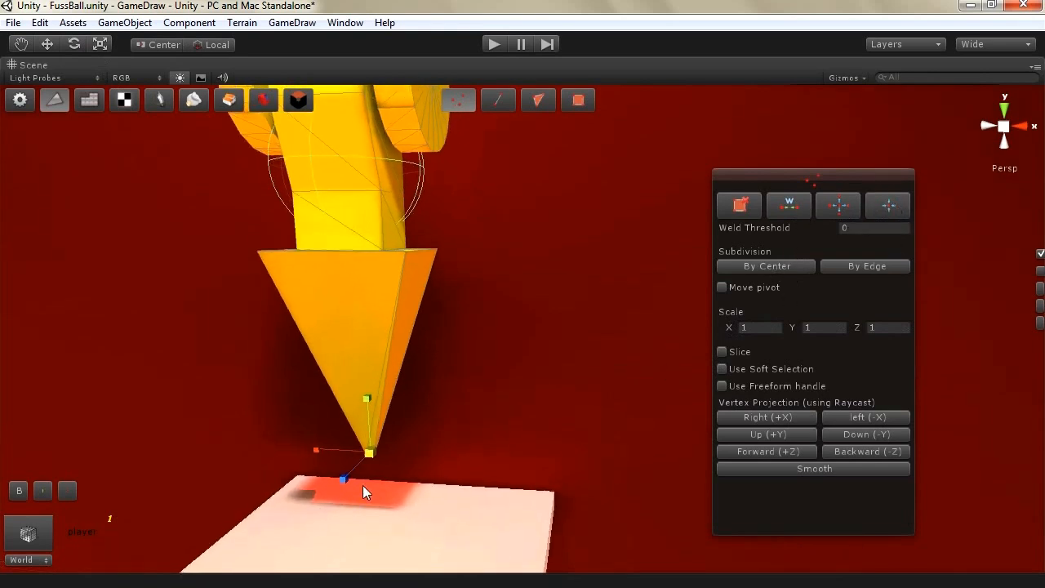
{"action": "scroll", "coordinate": [364, 486], "scroll_direction": "up", "scroll_amount": 1}
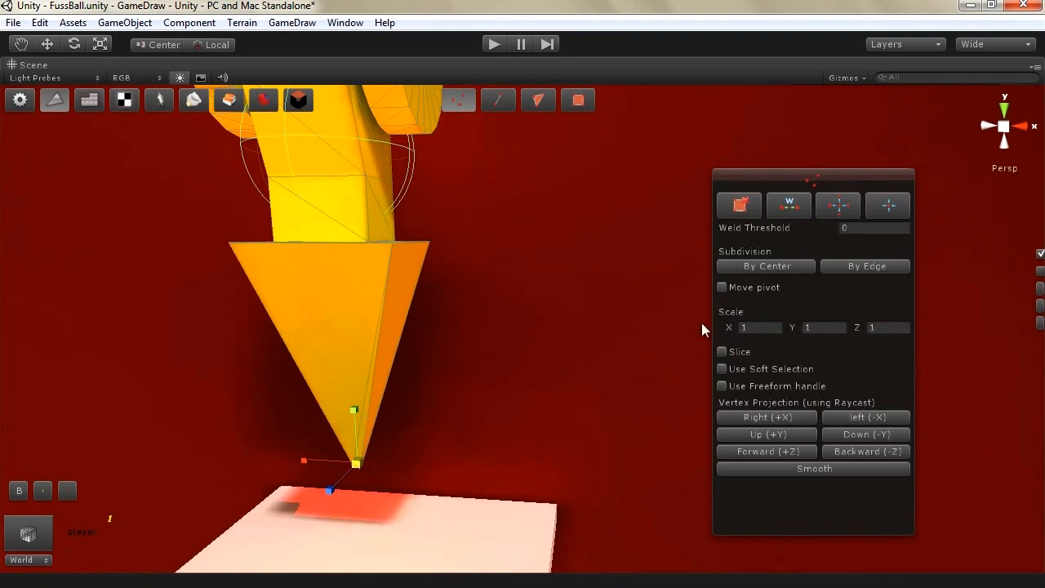
{"action": "left_click", "coordinate": [785, 207]}
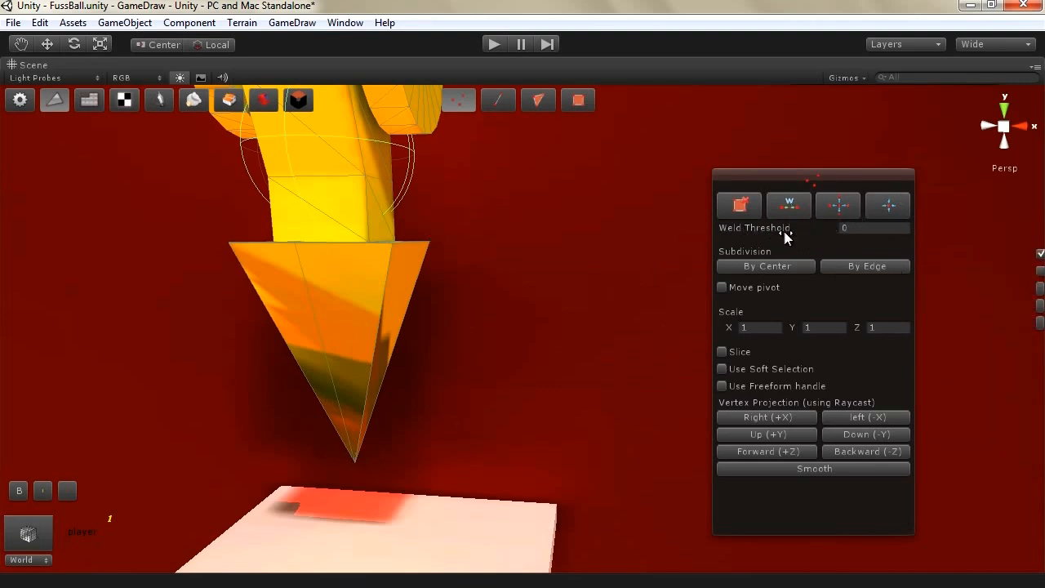
Step: Select the vertex at the foot's tip and delete it
{"action": "left_click", "coordinate": [867, 230]}
{"action": "left_click_drag", "start_coordinate": [436, 412], "coordinate": [318, 491]}
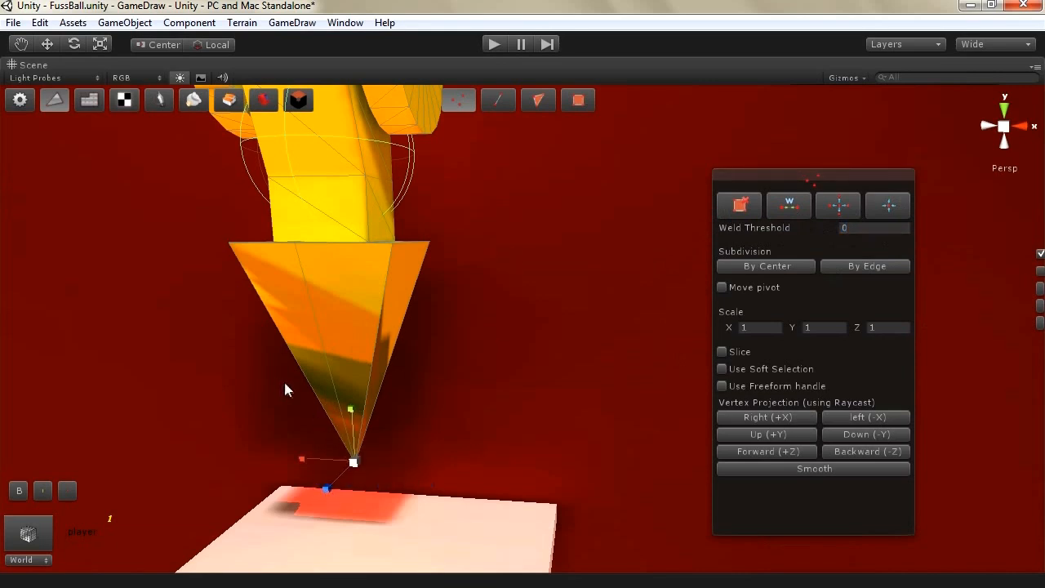
{"action": "left_click", "coordinate": [731, 208]}
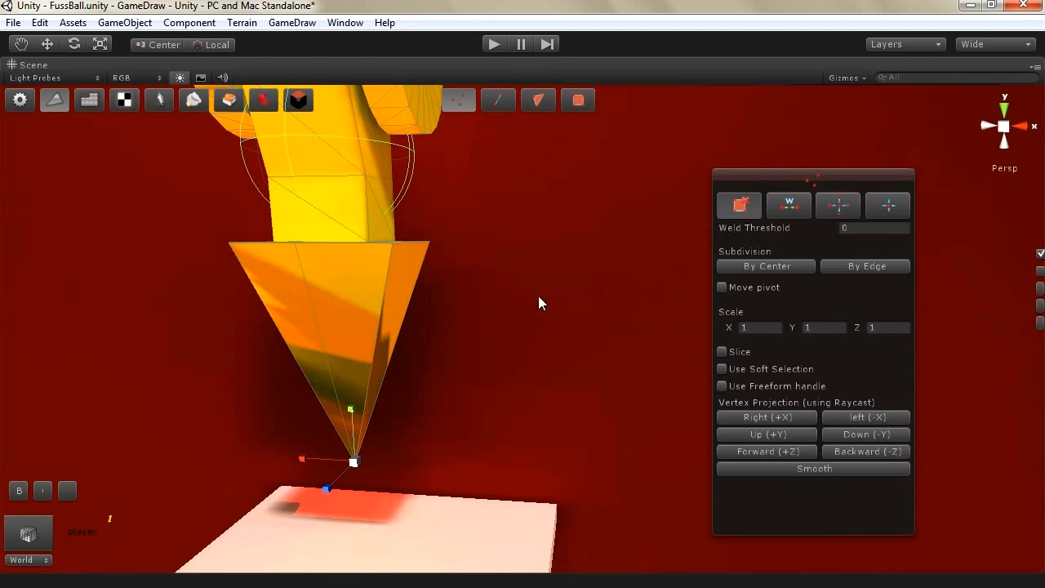
Step: Switch the player mesh to edge editing and shift the diagonal edge on the torso's front slightly along the Z axis
{"action": "scroll", "coordinate": [223, 333], "scroll_direction": "down", "scroll_amount": 2}
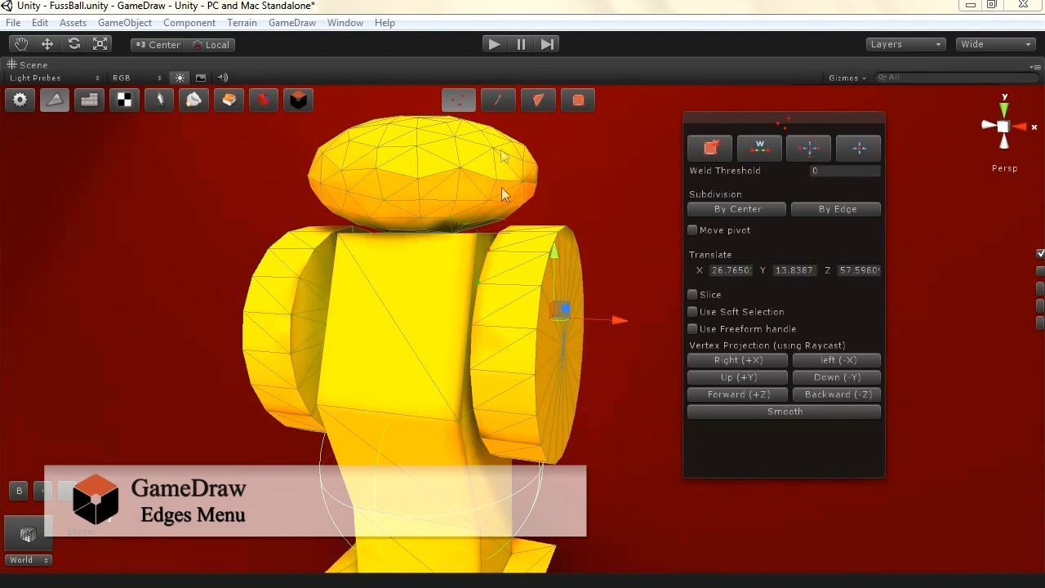
{"action": "left_click", "coordinate": [497, 100]}
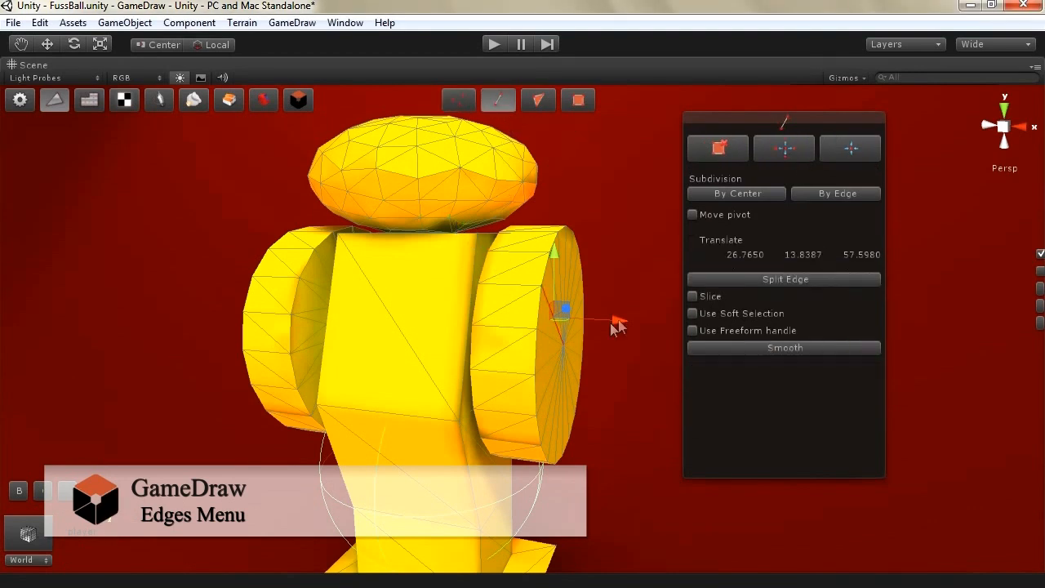
{"action": "left_click_drag", "start_coordinate": [738, 124], "coordinate": [830, 143]}
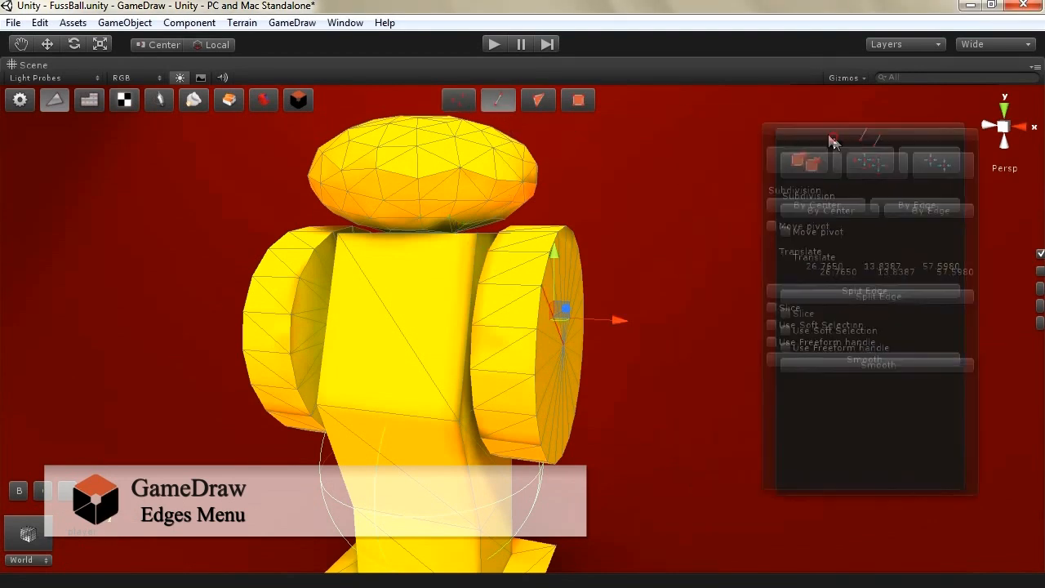
{"action": "left_click", "coordinate": [401, 312]}
{"action": "mouse_move", "coordinate": [414, 311]}
{"action": "left_mouse_down"}
{"action": "mouse_move", "coordinate": [388, 327]}
{"action": "mouse_move", "coordinate": [419, 308]}
{"action": "left_mouse_up"}
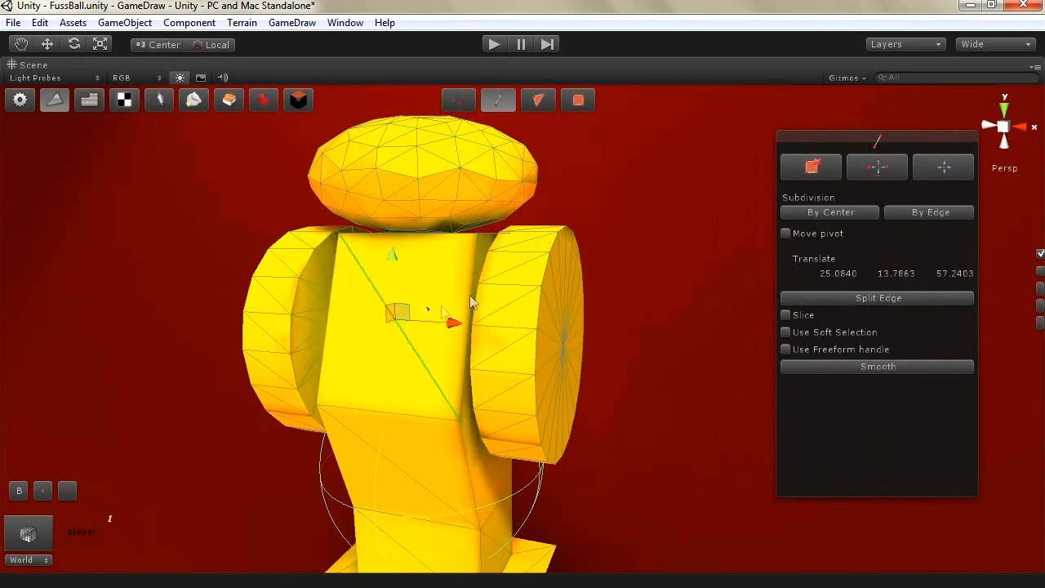
Step: Select the edges bordering the torso's front together and move them slightly along the Z axis to about 57.27
{"action": "left_click", "coordinate": [477, 278]}
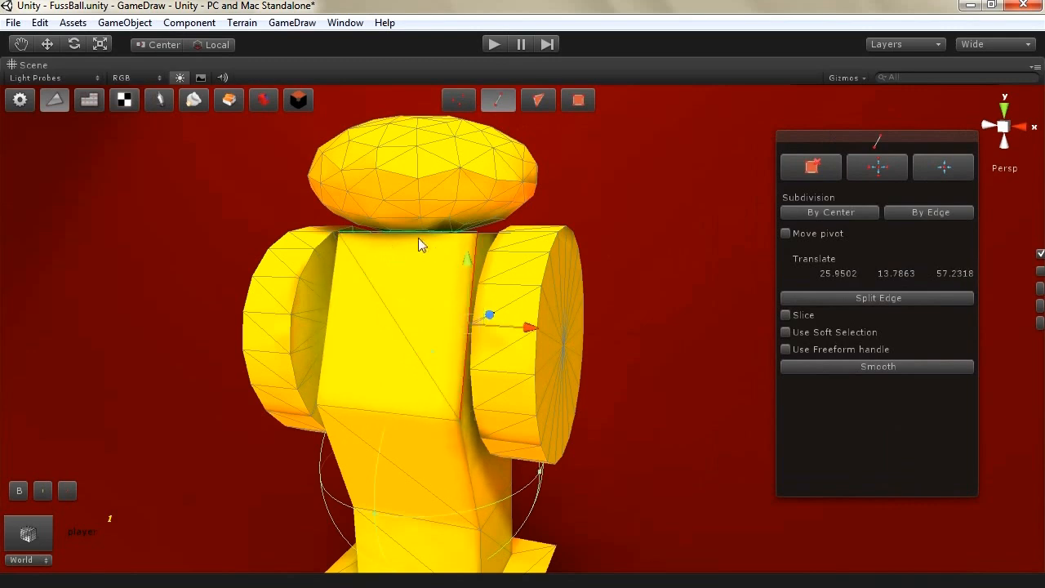
{"action": "left_click", "coordinate": [331, 331], "text": "shift"}
{"action": "left_click", "coordinate": [392, 404], "text": "shift"}
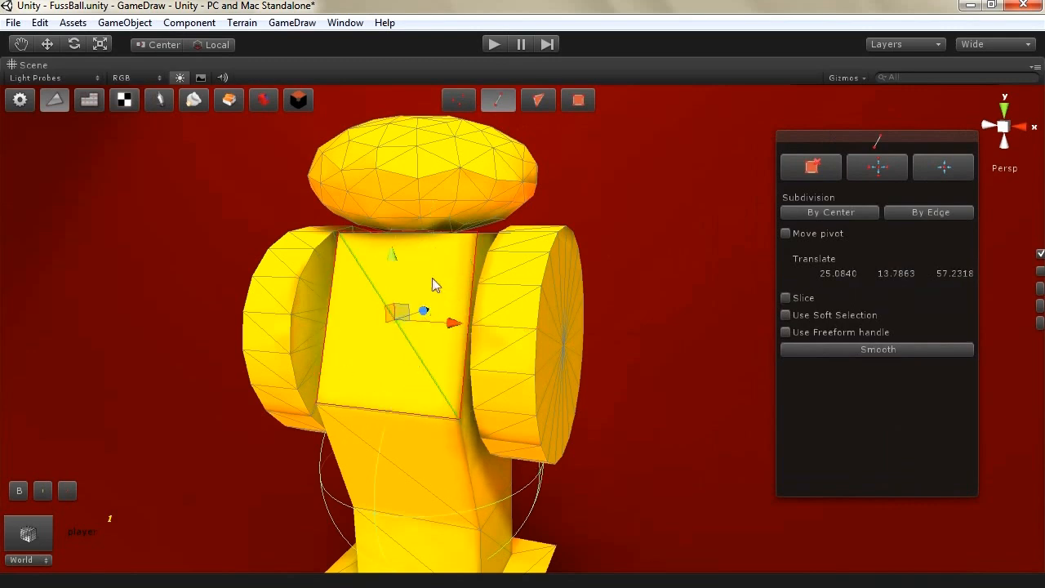
{"action": "mouse_move", "coordinate": [422, 311]}
{"action": "left_mouse_down"}
{"action": "mouse_move", "coordinate": [373, 333]}
{"action": "mouse_move", "coordinate": [433, 326]}
{"action": "left_mouse_up"}
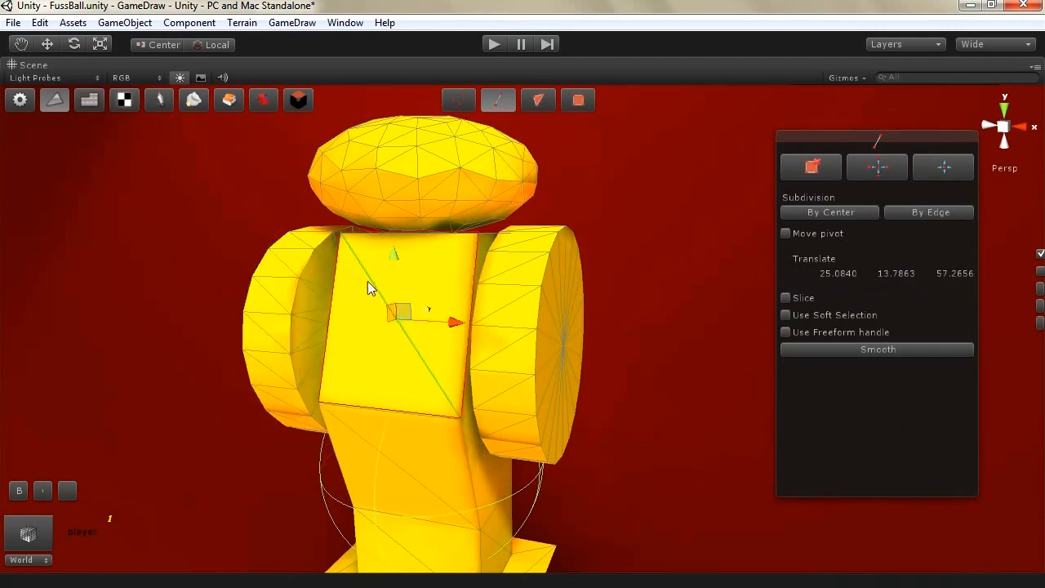
Step: Split the diagonal edge on the torso's front and pull its new centre vertex outward to about Z 56.02
{"action": "left_click", "coordinate": [368, 282]}
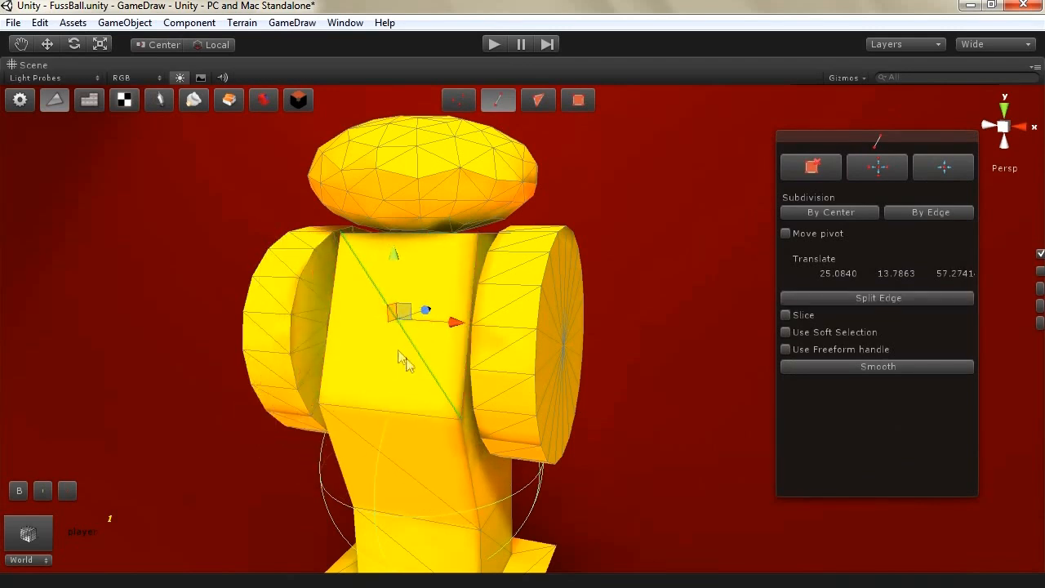
{"action": "left_click", "coordinate": [833, 299]}
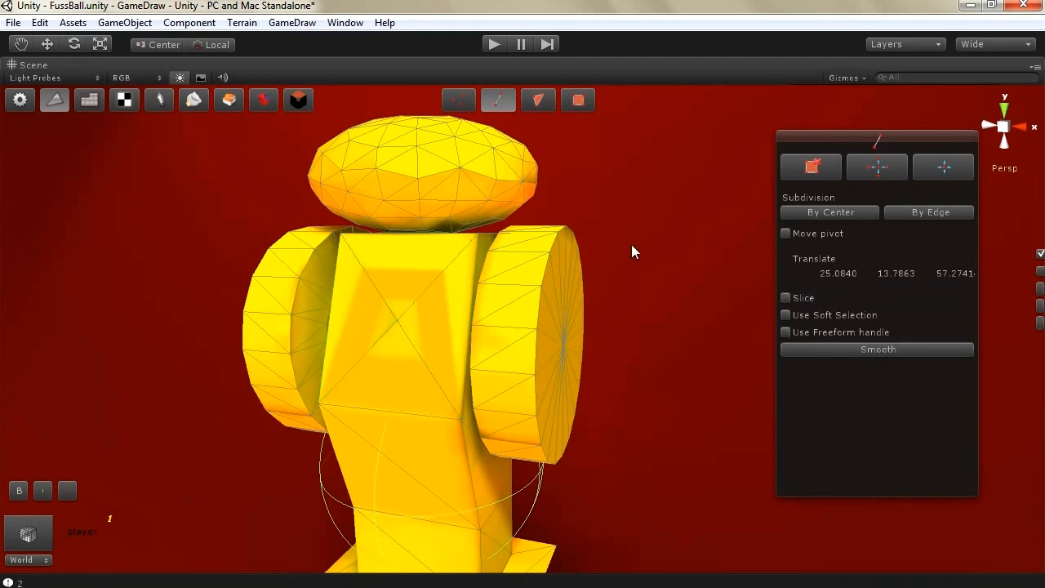
{"action": "left_click", "coordinate": [469, 100]}
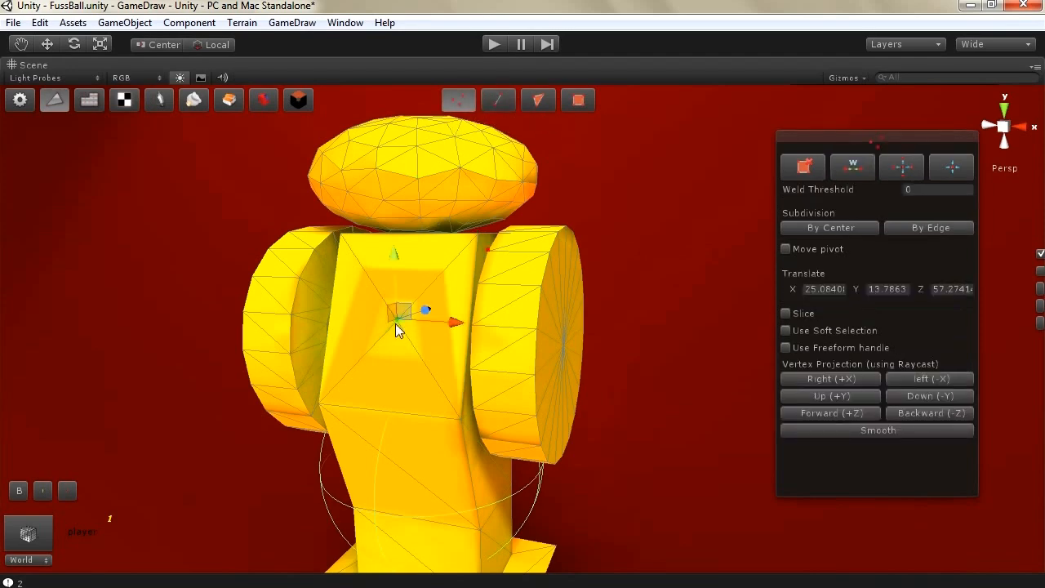
{"action": "left_click_drag", "start_coordinate": [418, 312], "coordinate": [357, 325]}
Step: Raise the torso's protruding vertex to about Y 14.37 and move it back toward the body to about Z 56.51
{"action": "right_click_drag", "start_coordinate": [412, 285], "coordinate": [94, 331]}
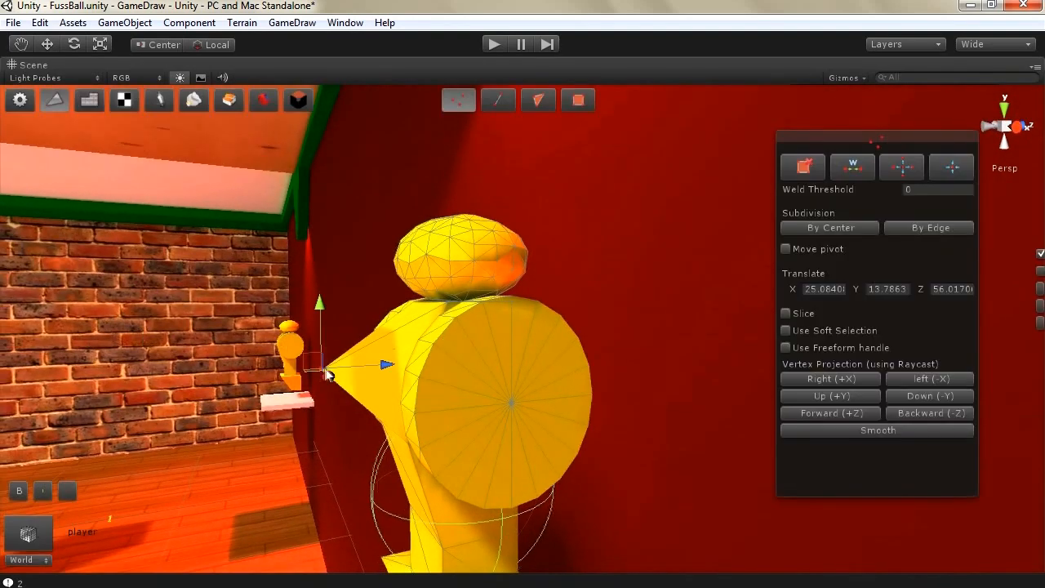
{"action": "left_click_drag", "start_coordinate": [318, 331], "coordinate": [327, 294]}
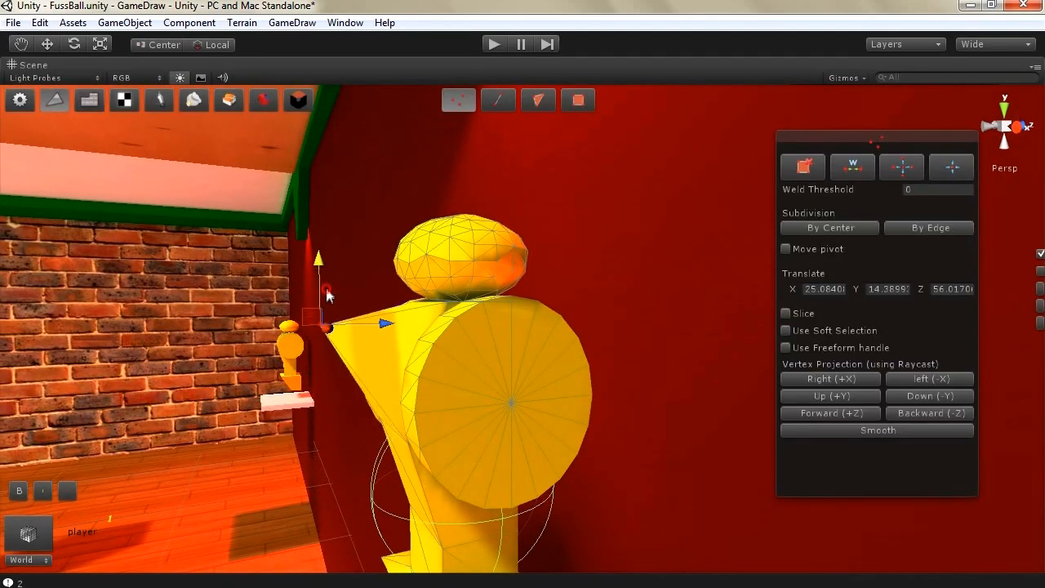
{"action": "left_click_drag", "start_coordinate": [381, 327], "coordinate": [417, 332]}
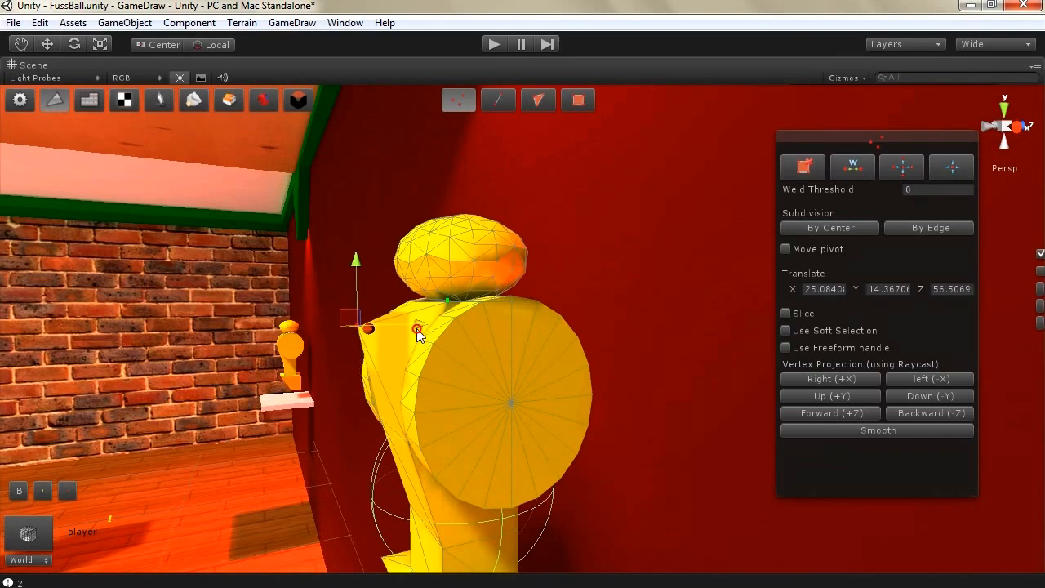
{"action": "right_click_drag", "start_coordinate": [320, 353], "coordinate": [405, 346]}
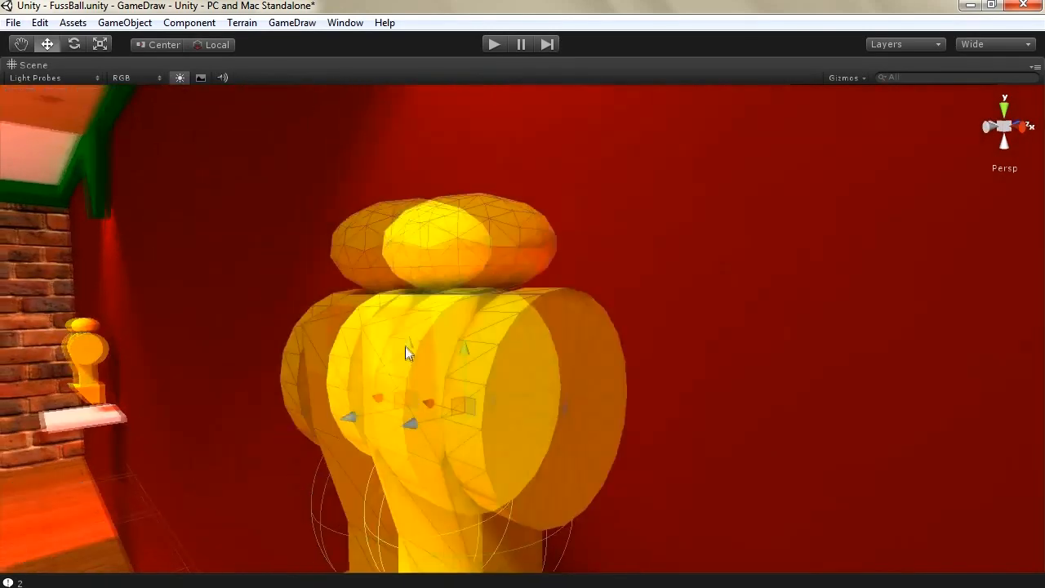
Step: Switch back to edge editing, select two radial edges on the player's near arm disc and delete them
{"action": "left_click", "coordinate": [492, 97]}
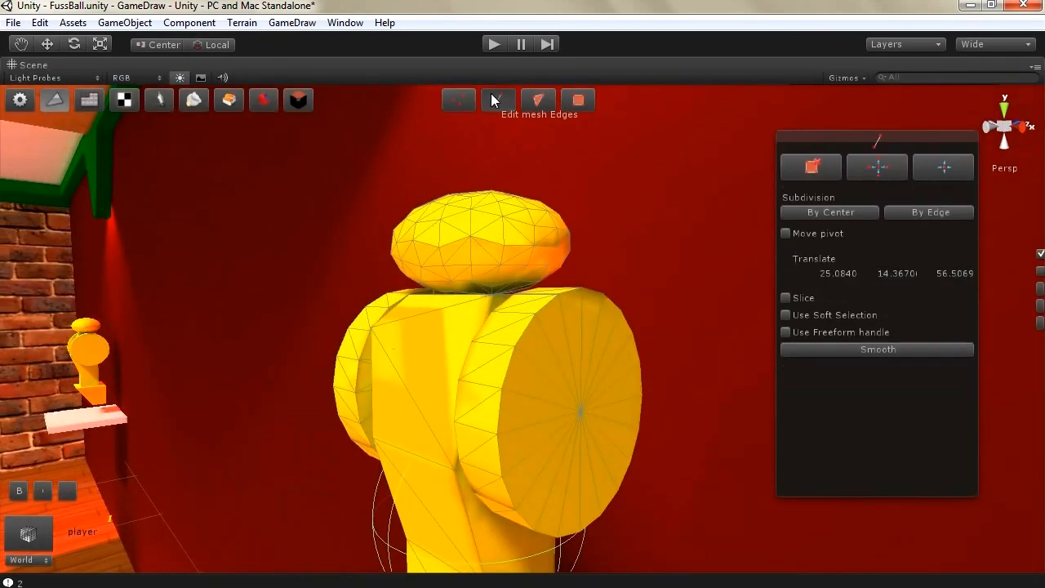
{"action": "left_click", "coordinate": [557, 386]}
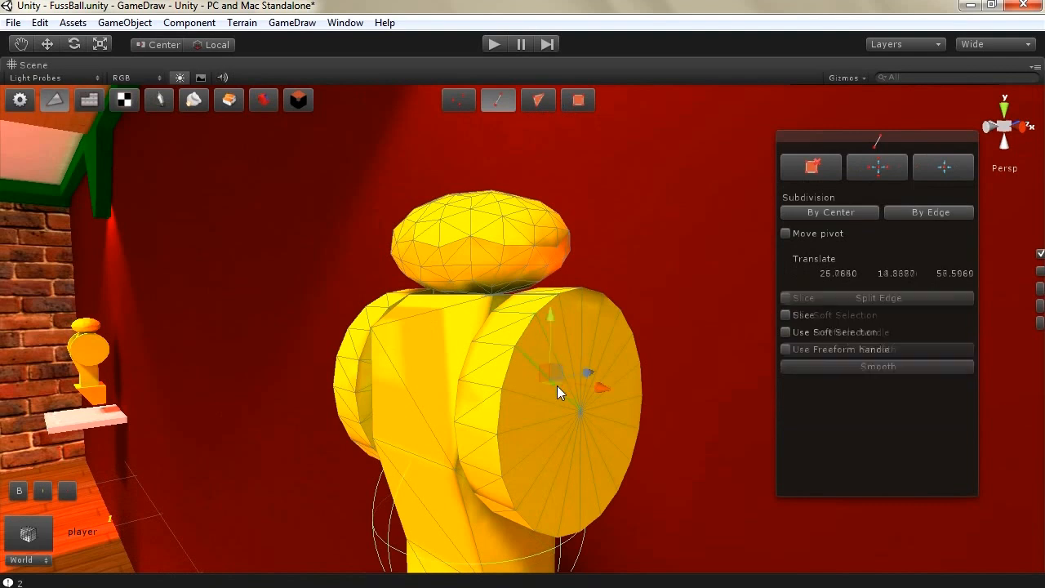
{"action": "left_click", "coordinate": [610, 433]}
{"action": "left_click", "coordinate": [811, 168]}
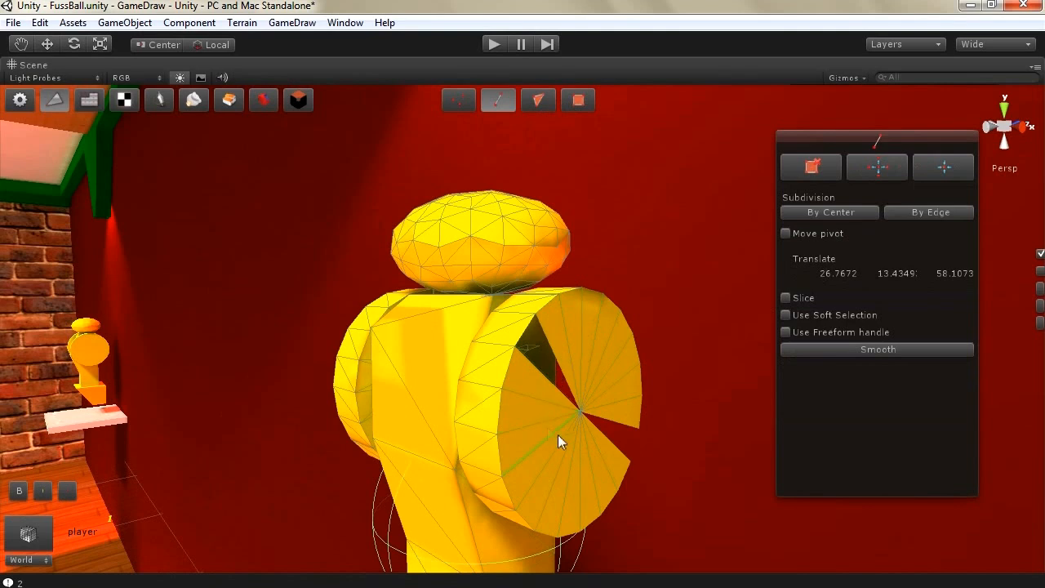
Step: Select one upper and one lower radial edge on the same arm disc and delete both
{"action": "left_click", "coordinate": [591, 409]}
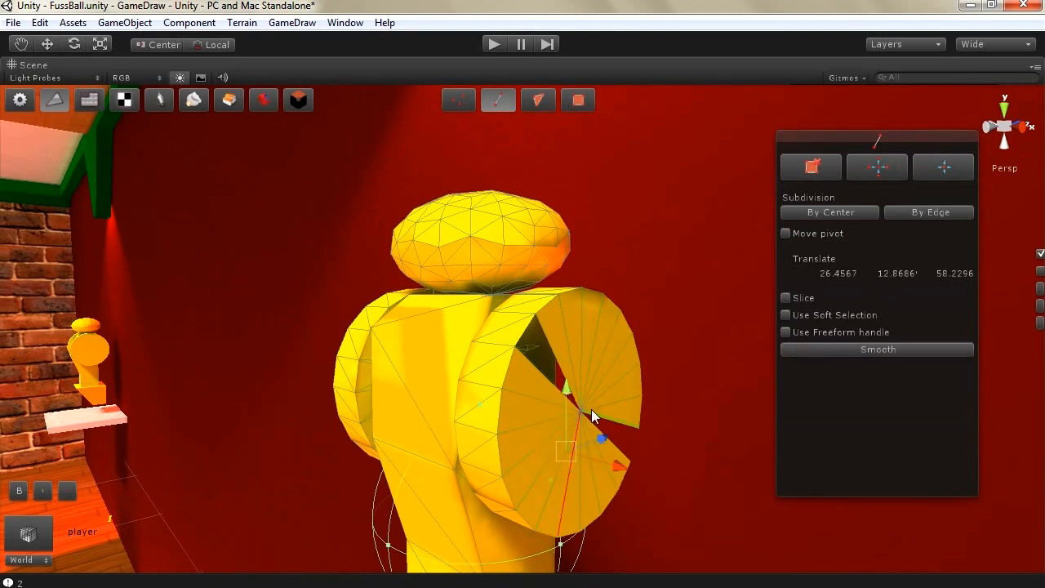
{"action": "left_click", "coordinate": [594, 361], "text": "shift"}
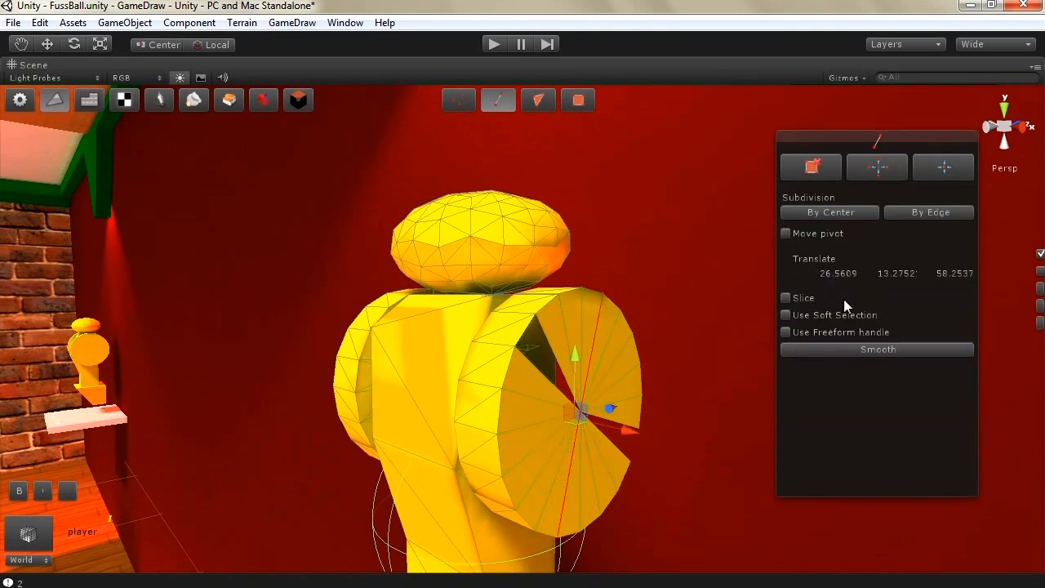
{"action": "left_click", "coordinate": [811, 168]}
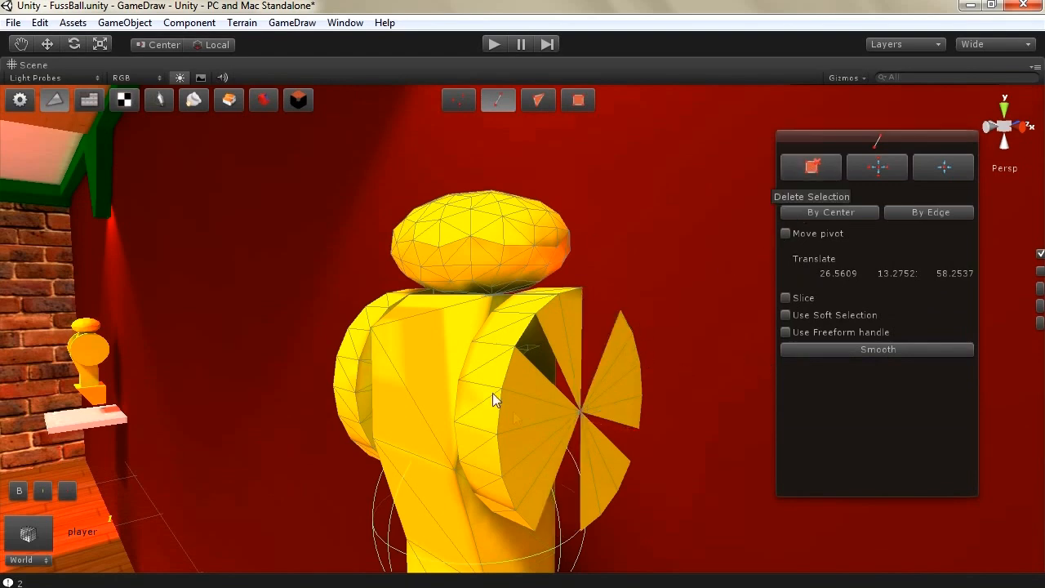
{"action": "scroll", "coordinate": [546, 428], "scroll_direction": "up", "scroll_amount": 1}
{"action": "scroll", "coordinate": [545, 428], "scroll_direction": "down", "scroll_amount": 2}
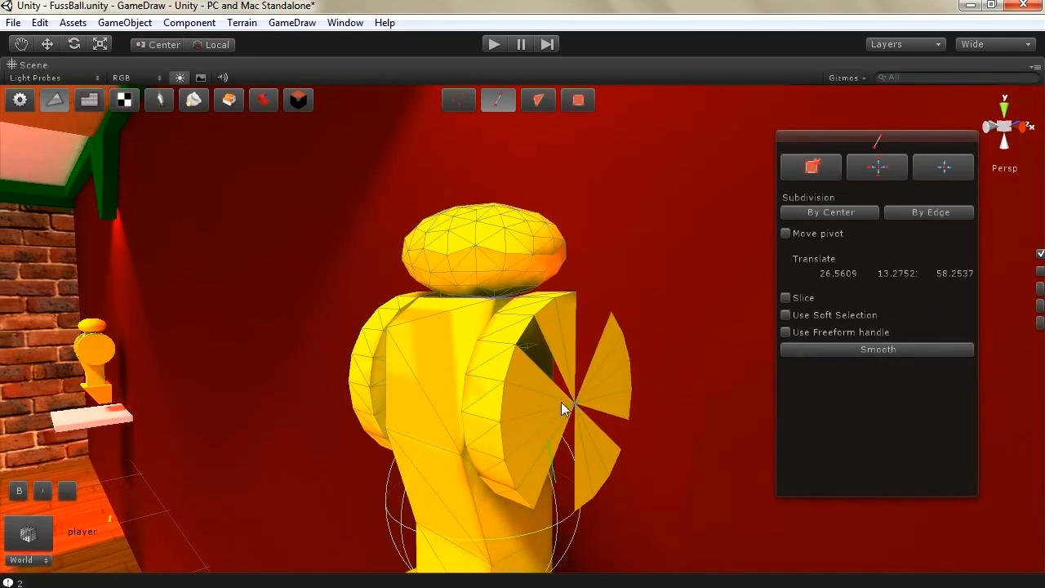
Step: Undo the edge deletions on the player's arm disc
{"action": "left_click", "coordinate": [843, 209]}
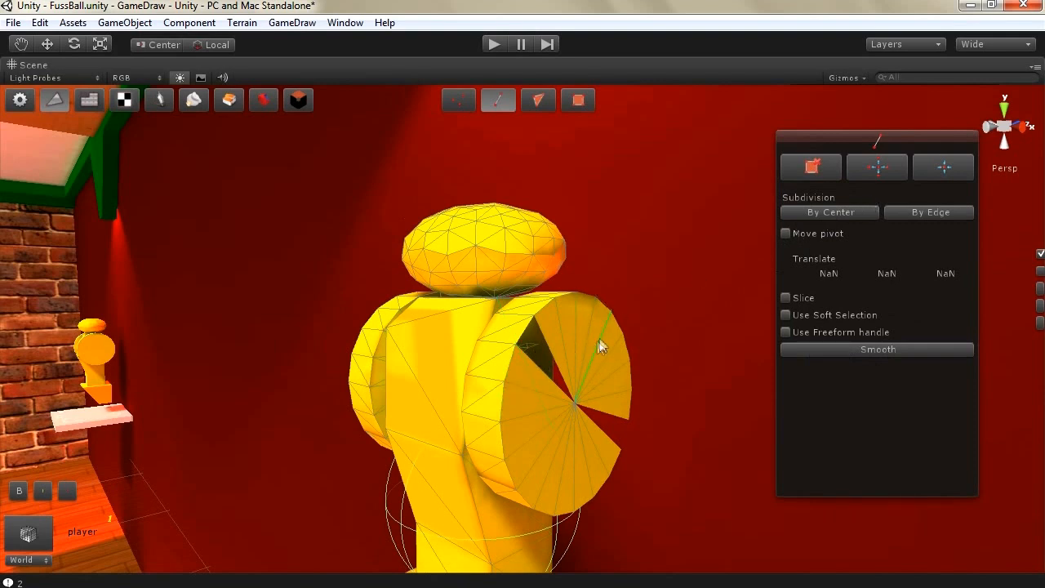
{"action": "key", "text": "ctrl+z"}
{"action": "scroll", "coordinate": [481, 324], "scroll_direction": "up", "scroll_amount": 1}
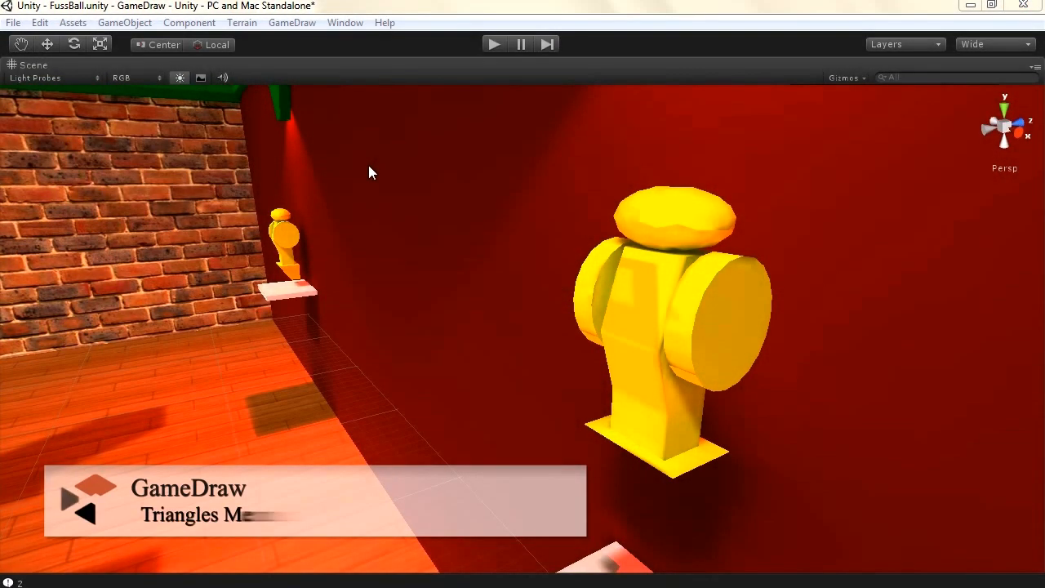
Step: Create a cube in the scene and open its mesh for triangle editing
{"action": "left_click", "coordinate": [126, 25]}
{"action": "mouse_move", "coordinate": [159, 60]}
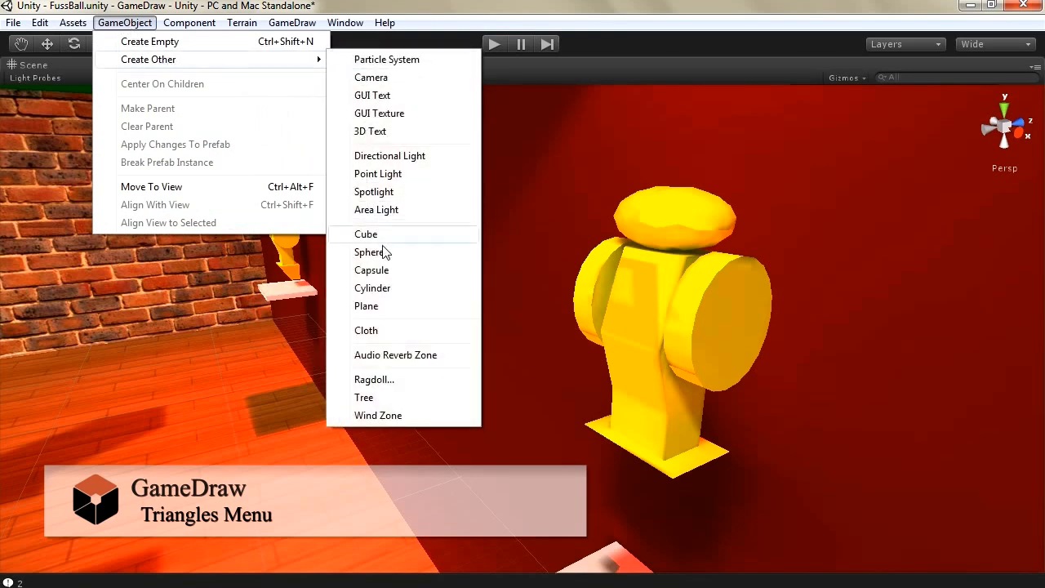
{"action": "left_click", "coordinate": [375, 235]}
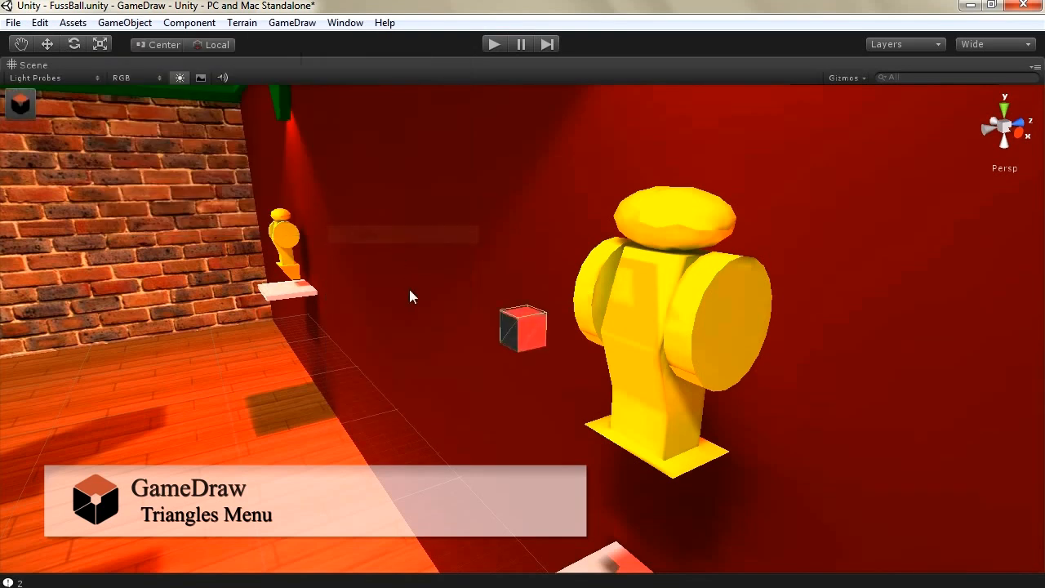
{"action": "left_click", "coordinate": [20, 104]}
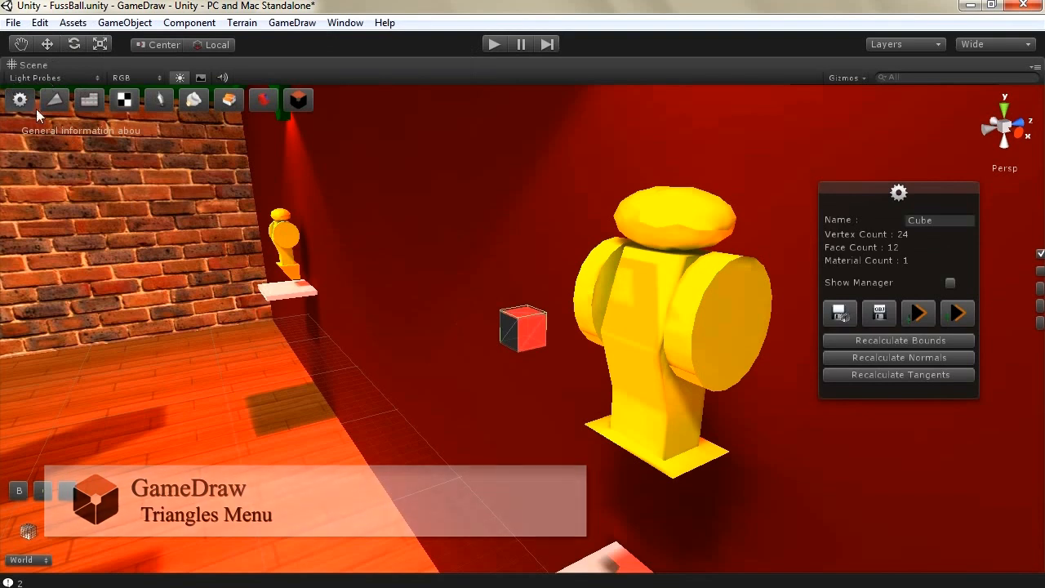
{"action": "left_click", "coordinate": [54, 99]}
{"action": "left_click", "coordinate": [538, 100]}
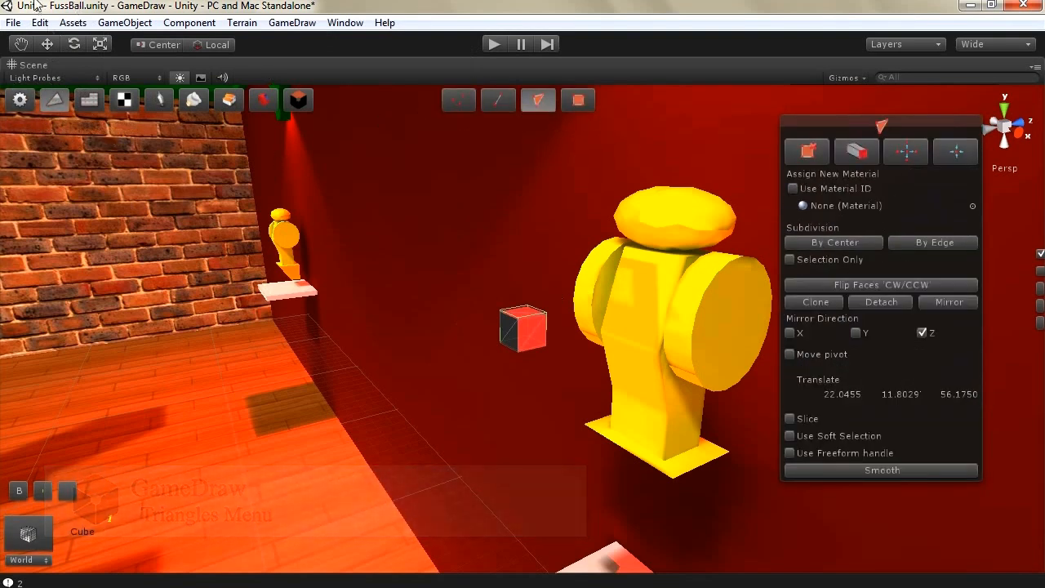
Step: Leave triangle editing, move the cube along the red wall down to the floor's edge and frame it in the view
{"action": "left_click", "coordinate": [19, 101]}
{"action": "left_click", "coordinate": [48, 44]}
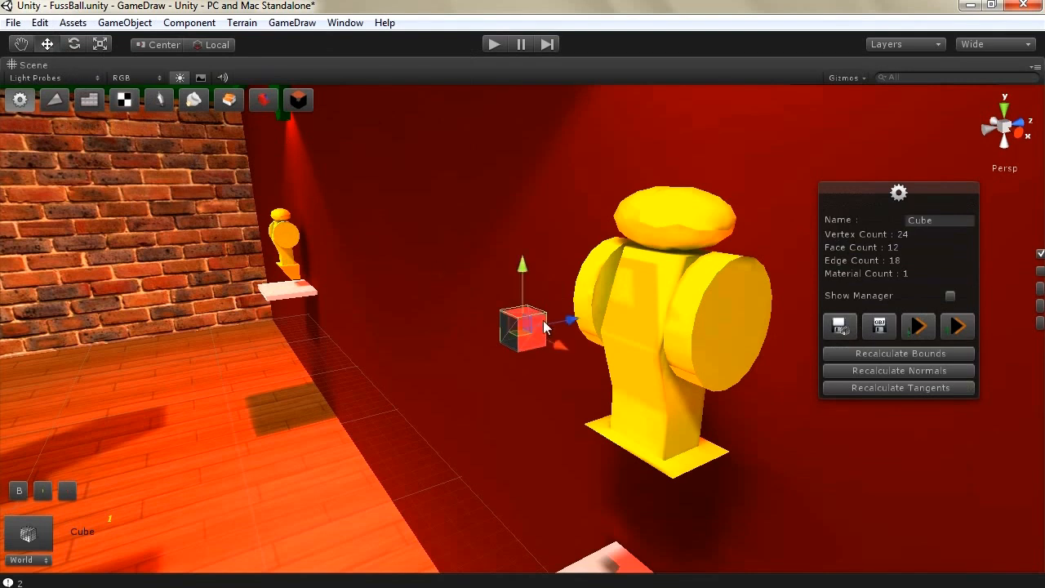
{"action": "left_click_drag", "start_coordinate": [555, 328], "coordinate": [289, 349]}
{"action": "key", "text": "Left"}
{"action": "key", "text": "Up"}
{"action": "key", "text": "Down"}
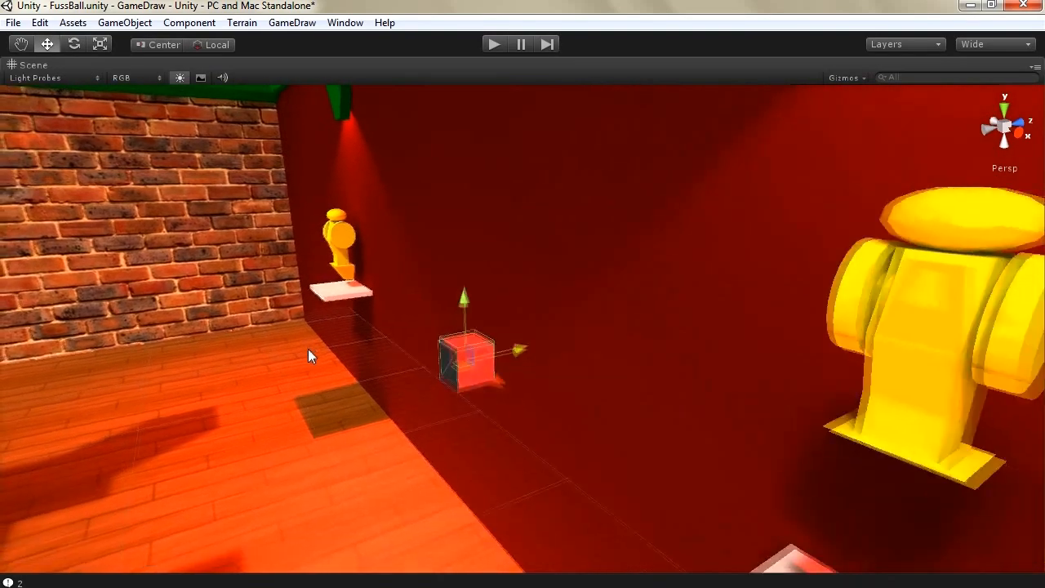
{"action": "left_click_drag", "start_coordinate": [468, 276], "coordinate": [388, 423]}
{"action": "left_click_drag", "start_coordinate": [448, 379], "coordinate": [410, 394]}
{"action": "key", "text": "f"}
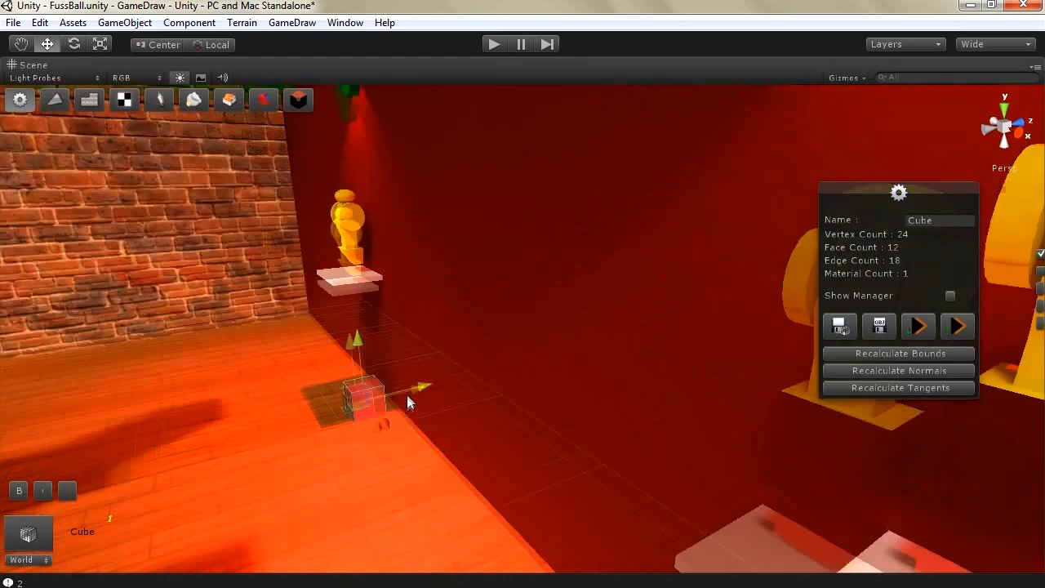
Step: Reopen triangle editing, pull the cube's end face outward along the X axis into a long bar, and select its long side
{"action": "left_click", "coordinate": [54, 99]}
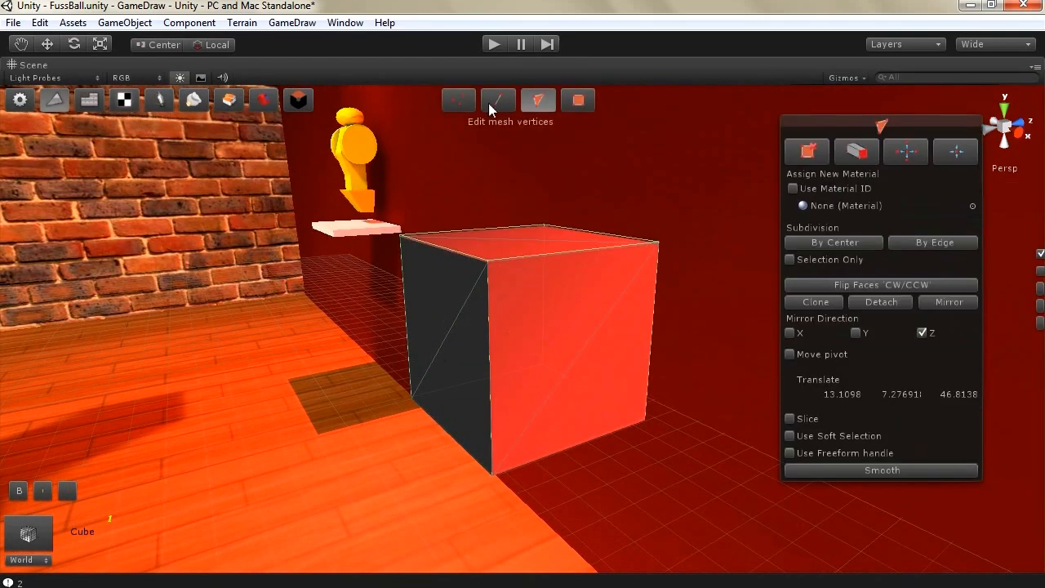
{"action": "left_click", "coordinate": [538, 98]}
{"action": "left_click", "coordinate": [539, 294]}
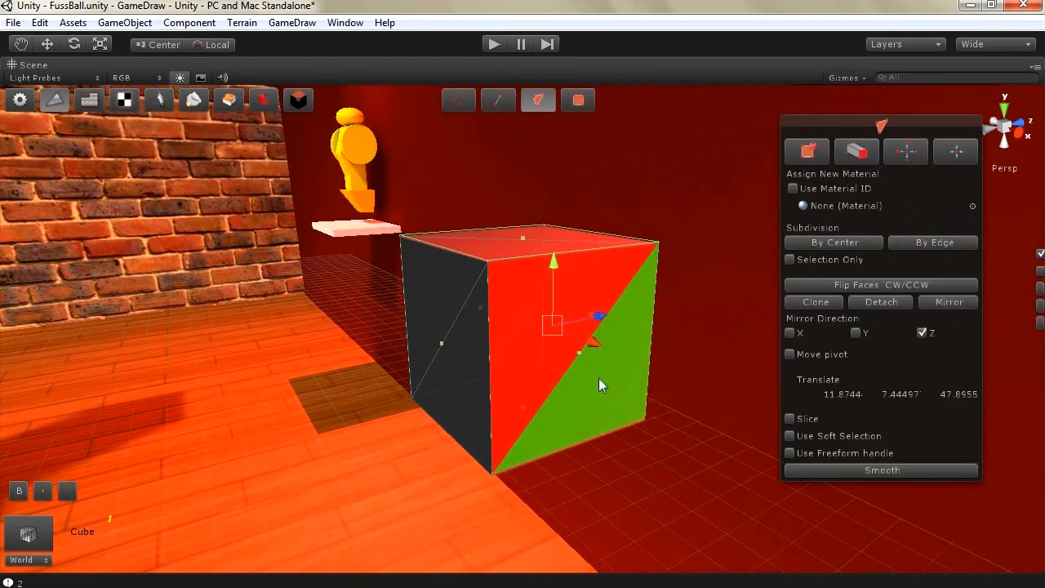
{"action": "left_click_drag", "start_coordinate": [642, 379], "coordinate": [799, 419]}
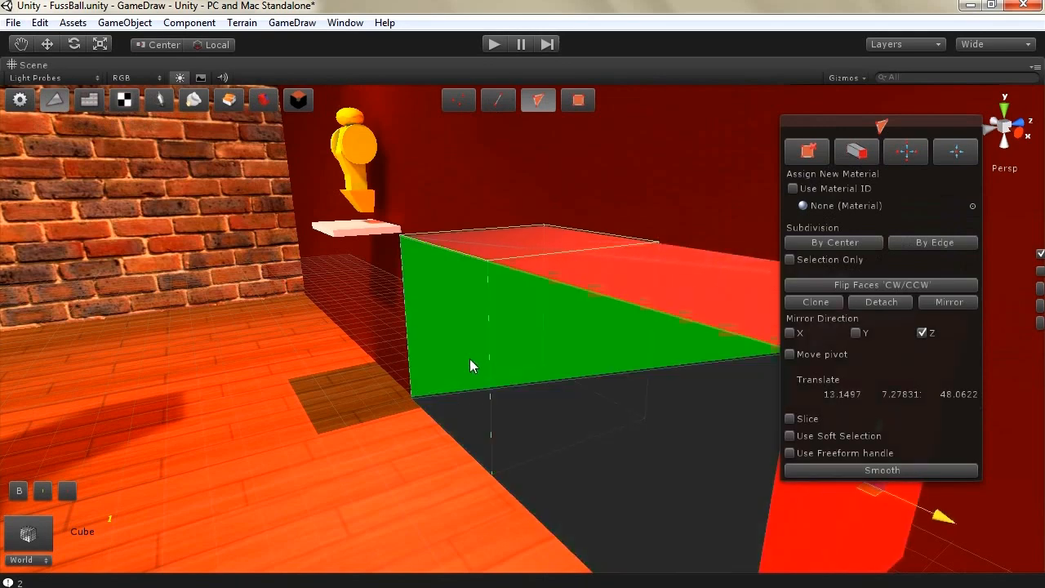
{"action": "scroll", "coordinate": [479, 337], "scroll_direction": "down", "scroll_amount": 4}
{"action": "scroll", "coordinate": [487, 334], "scroll_direction": "down", "scroll_amount": 1}
{"action": "left_click_drag", "start_coordinate": [666, 394], "coordinate": [742, 439]}
{"action": "scroll", "coordinate": [484, 334], "scroll_direction": "down", "scroll_amount": 3}
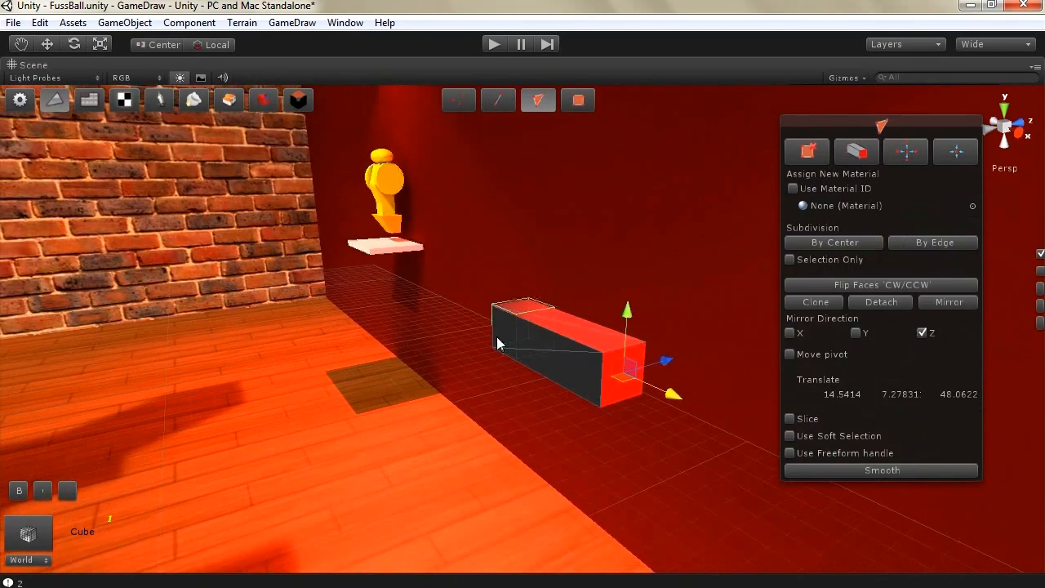
{"action": "left_click_drag", "start_coordinate": [675, 393], "coordinate": [758, 433]}
{"action": "left_click", "coordinate": [617, 411]}
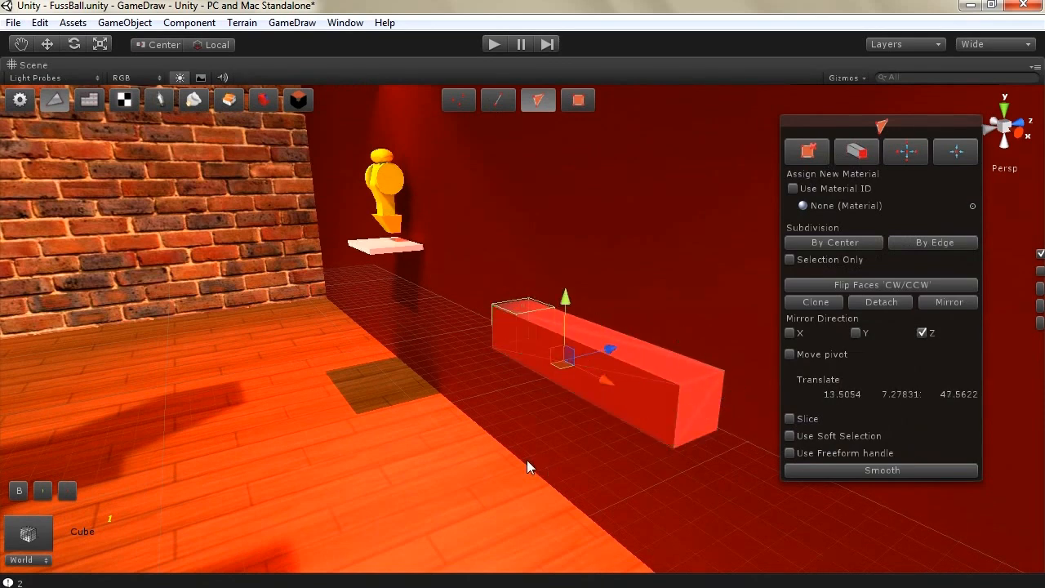
Step: Extrude the bar's long side outward along the Z axis into a wide slab and select the middle pair of triangles on its underside
{"action": "left_click_drag", "start_coordinate": [609, 350], "coordinate": [409, 404]}
{"action": "left_click", "coordinate": [856, 157]}
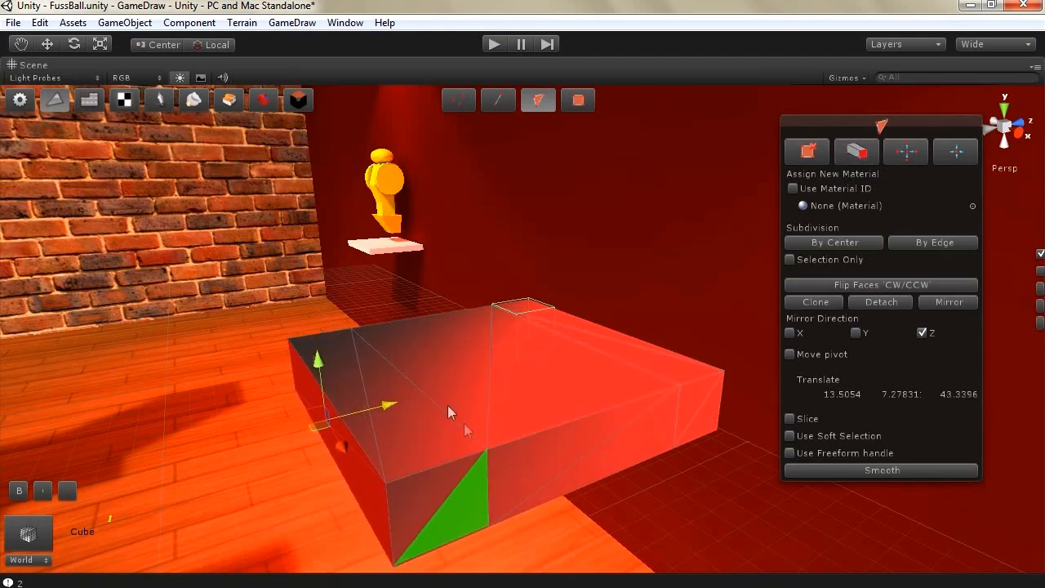
{"action": "left_click", "coordinate": [21, 45]}
{"action": "left_click_drag", "start_coordinate": [512, 451], "coordinate": [453, 299], "text": "alt"}
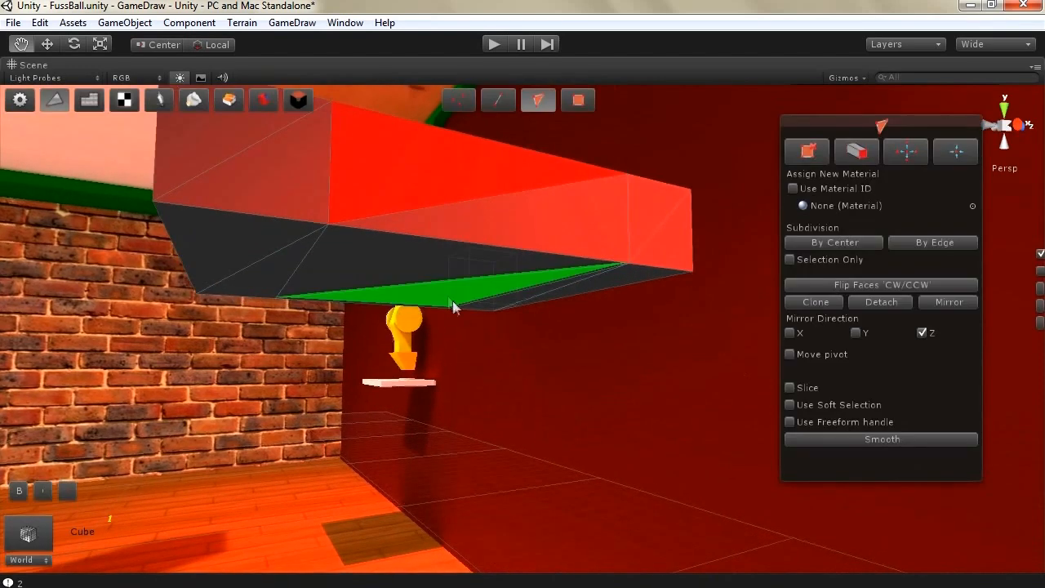
{"action": "left_click", "coordinate": [439, 285]}
{"action": "left_click", "coordinate": [417, 263], "text": "shift"}
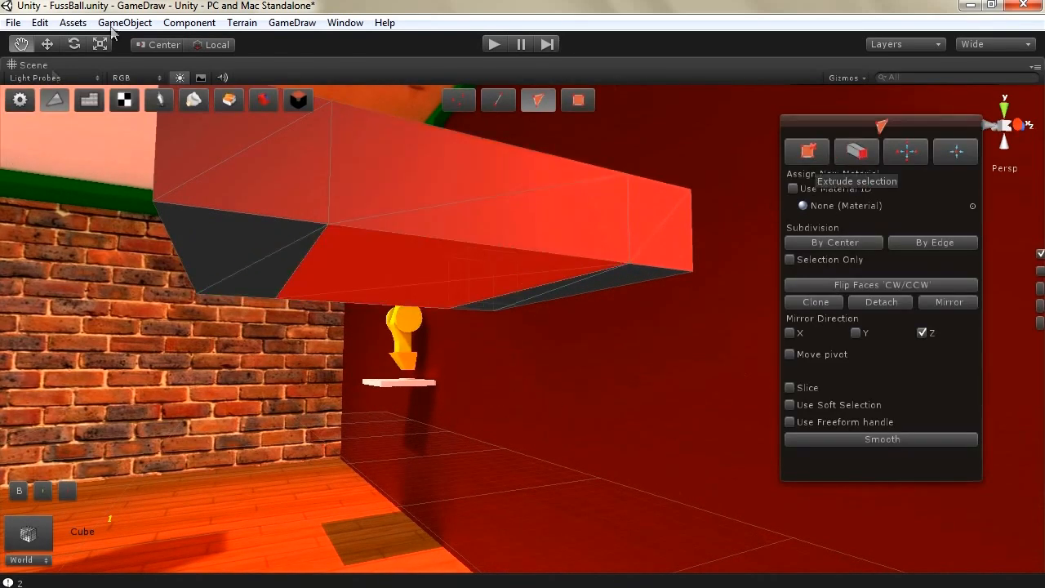
Step: Extrude the selected underside face, shrink it to a small square, and pull it down along the Y axis into a long leg
{"action": "left_click", "coordinate": [858, 150]}
{"action": "left_click_drag", "start_coordinate": [406, 294], "coordinate": [394, 350]}
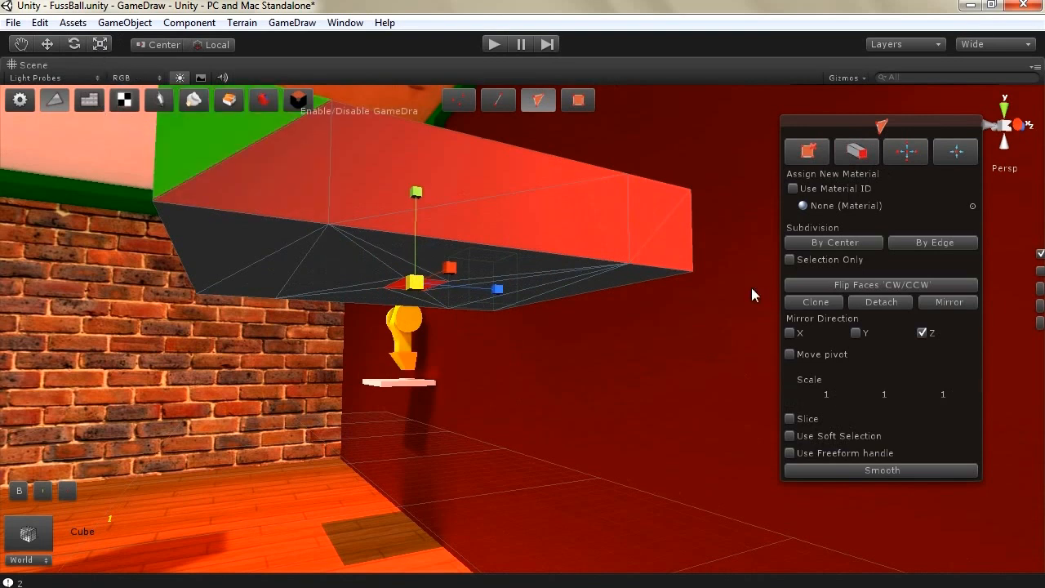
{"action": "left_click", "coordinate": [47, 45]}
{"action": "left_click_drag", "start_coordinate": [416, 245], "coordinate": [418, 544]}
{"action": "scroll", "coordinate": [385, 443], "scroll_direction": "down", "scroll_amount": 2}
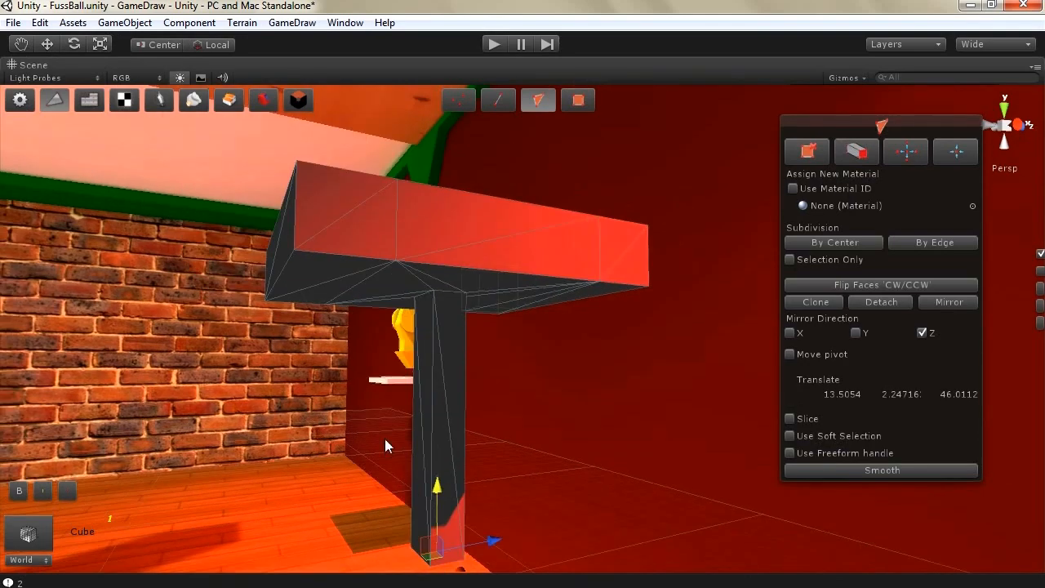
Step: Enlarge the leg's bottom face into a wide square foot and lower it slightly along the Y axis to give it thickness
{"action": "scroll", "coordinate": [384, 443], "scroll_direction": "down", "scroll_amount": 4}
{"action": "right_click_drag", "start_coordinate": [462, 379], "coordinate": [464, 421]}
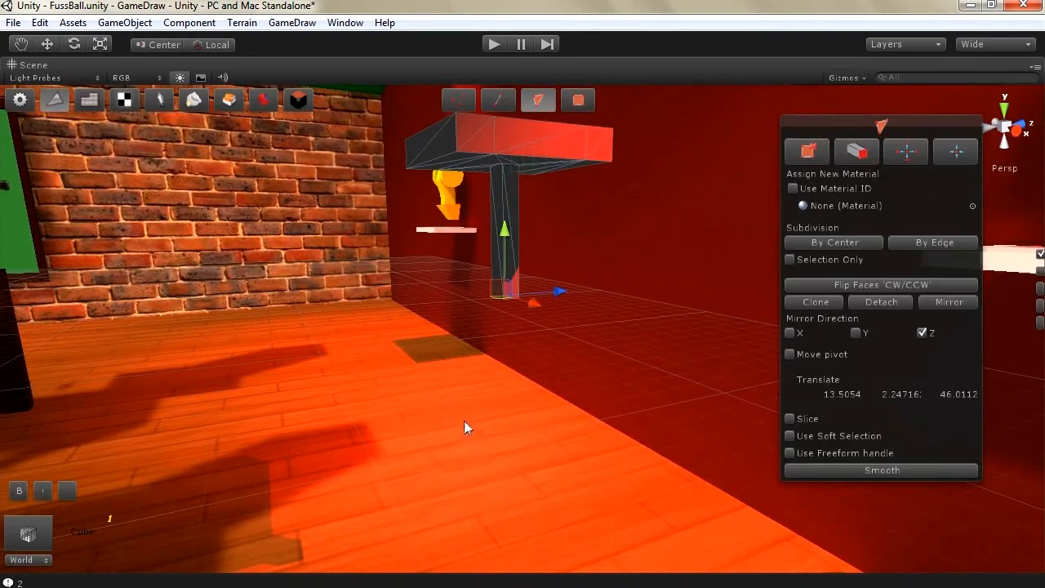
{"action": "key", "text": "Up"}
{"action": "key", "text": "Up"}
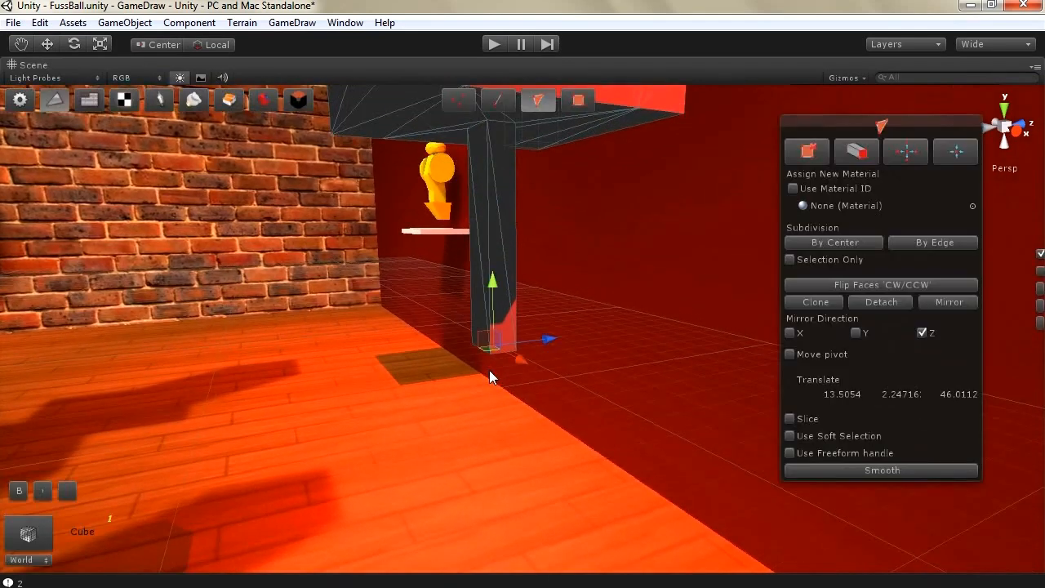
{"action": "key", "text": "Up"}
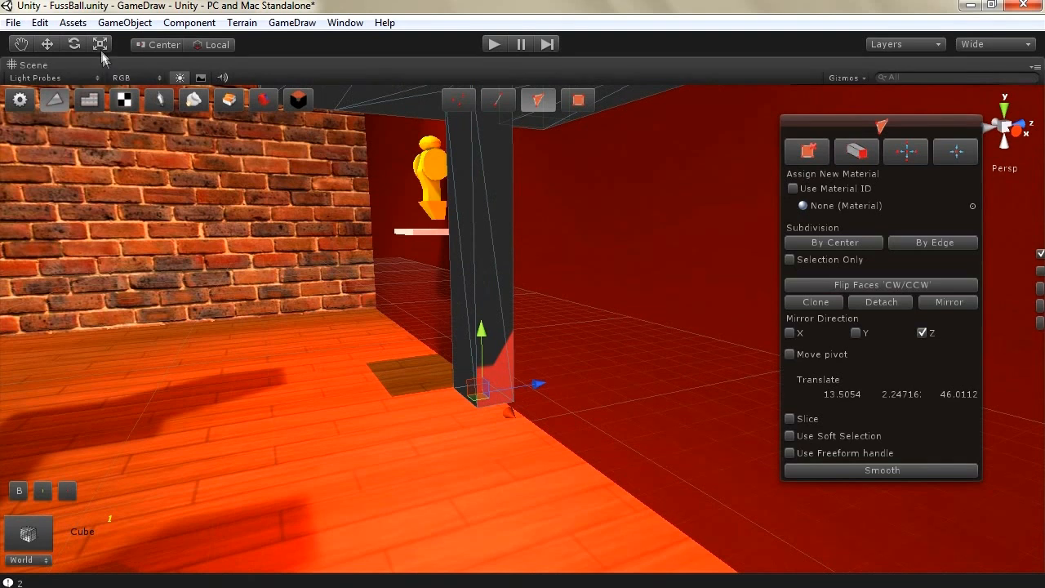
{"action": "left_click", "coordinate": [100, 47]}
{"action": "left_click_drag", "start_coordinate": [491, 393], "coordinate": [589, 275]}
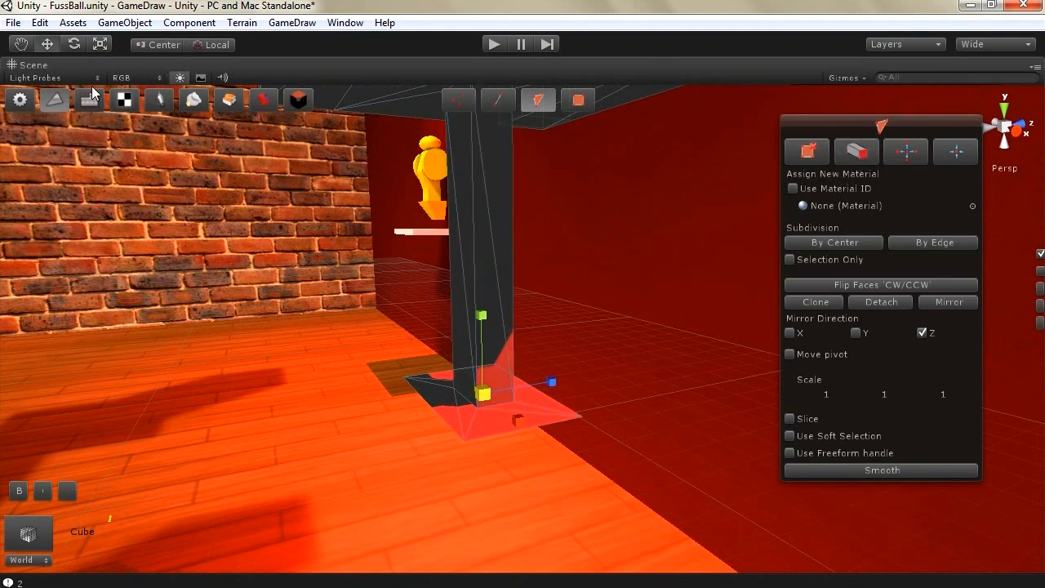
{"action": "key", "text": "w"}
{"action": "left_click_drag", "start_coordinate": [481, 335], "coordinate": [479, 345]}
Step: Leave triangle editing and move the whole table along its axes down onto the wooden floor beside the red wall
{"action": "scroll", "coordinate": [470, 293], "scroll_direction": "down", "scroll_amount": 5}
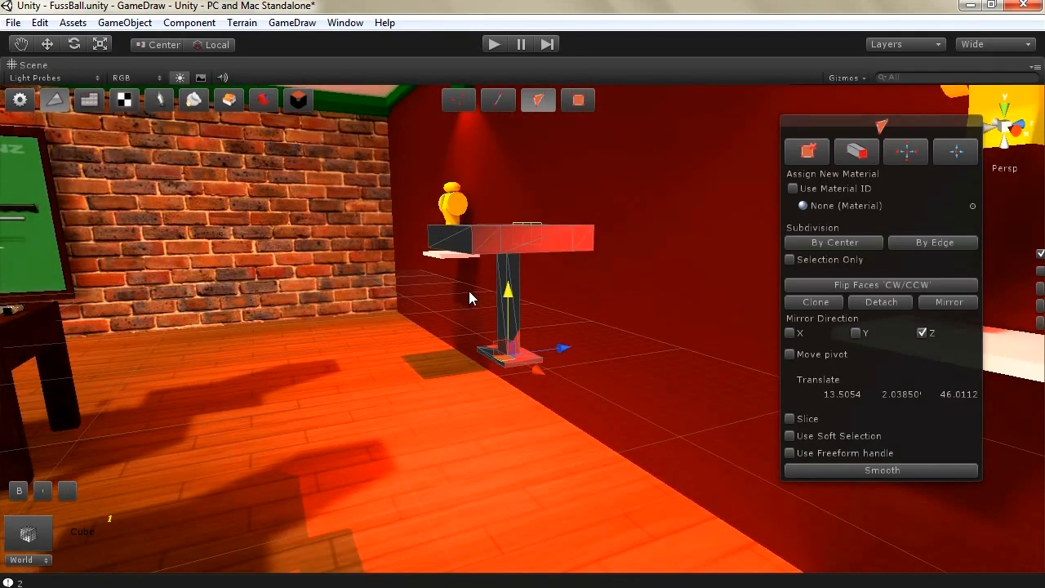
{"action": "scroll", "coordinate": [470, 292], "scroll_direction": "up", "scroll_amount": 2}
{"action": "scroll", "coordinate": [469, 297], "scroll_direction": "down", "scroll_amount": 3}
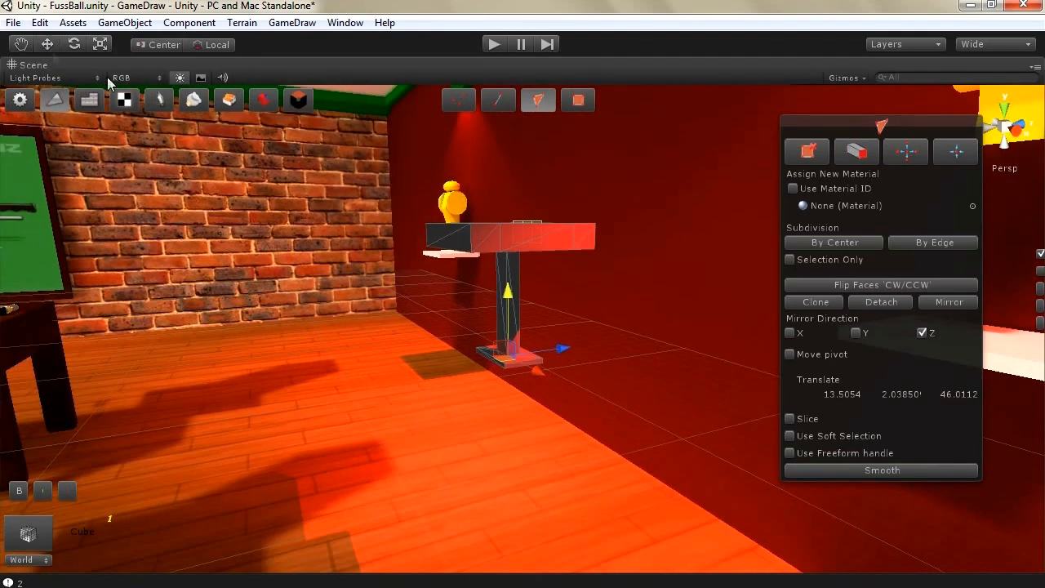
{"action": "left_click", "coordinate": [19, 99]}
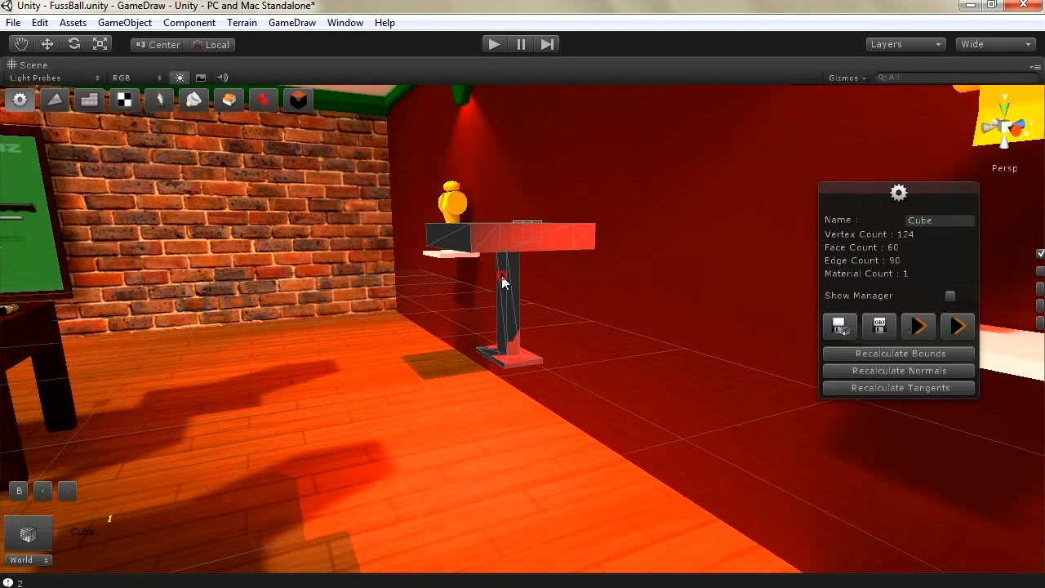
{"action": "left_click", "coordinate": [47, 45]}
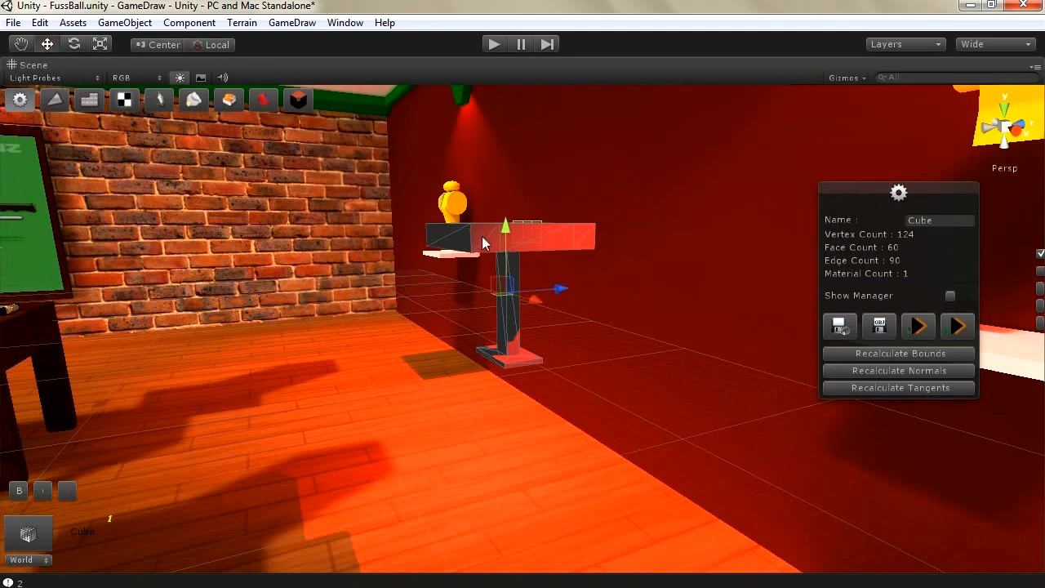
{"action": "left_click_drag", "start_coordinate": [507, 242], "coordinate": [504, 451]}
{"action": "left_click_drag", "start_coordinate": [557, 481], "coordinate": [628, 457]}
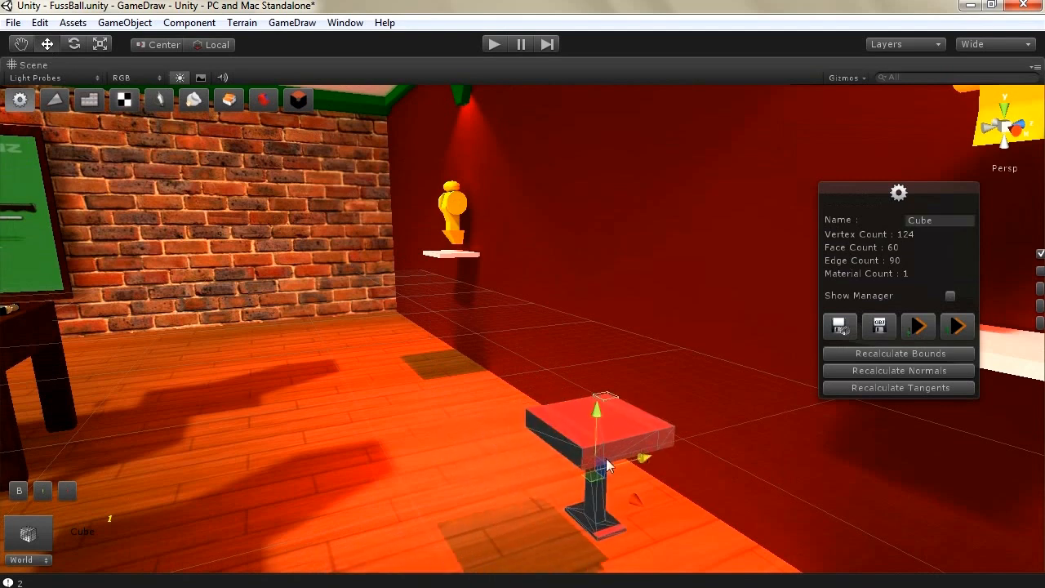
{"action": "left_click_drag", "start_coordinate": [635, 499], "coordinate": [618, 408]}
{"action": "left_click_drag", "start_coordinate": [569, 358], "coordinate": [572, 386]}
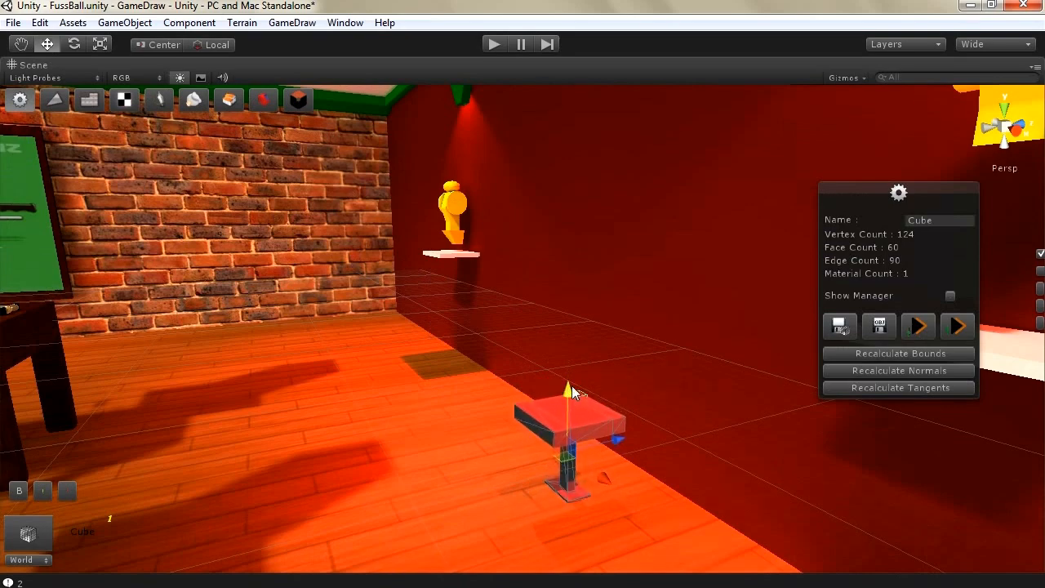
Step: Reopen triangle editing, select the two middle triangles on the tabletop's red side, and subdivide only that selection by edge
{"action": "key", "text": "f"}
{"action": "scroll", "coordinate": [556, 368], "scroll_direction": "up", "scroll_amount": 5}
{"action": "right_click_drag", "start_coordinate": [421, 313], "coordinate": [407, 304]}
{"action": "scroll", "coordinate": [407, 304], "scroll_direction": "up", "scroll_amount": 1}
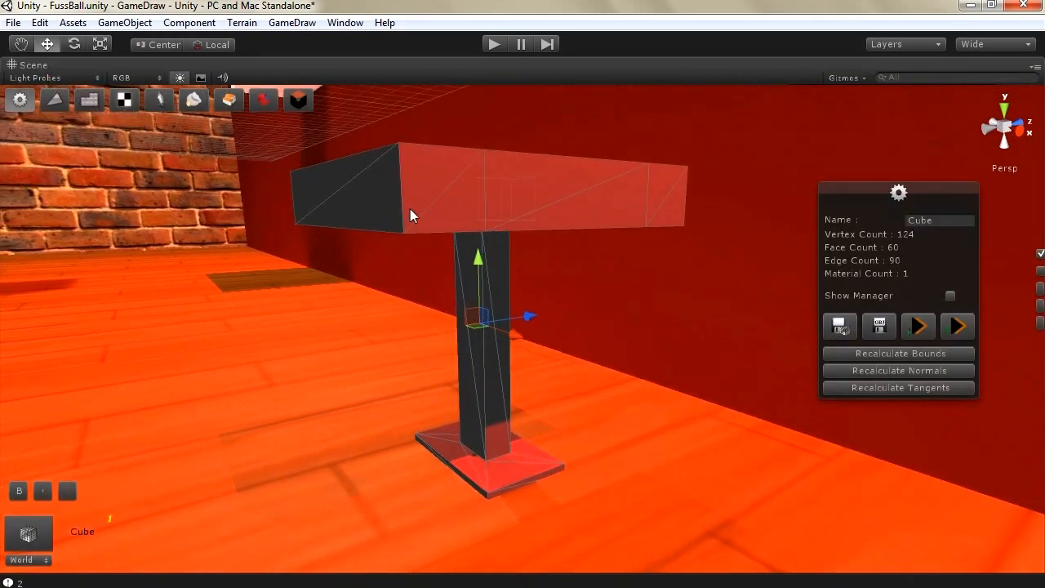
{"action": "scroll", "coordinate": [441, 209], "scroll_direction": "up", "scroll_amount": 1}
{"action": "scroll", "coordinate": [440, 209], "scroll_direction": "down", "scroll_amount": 2}
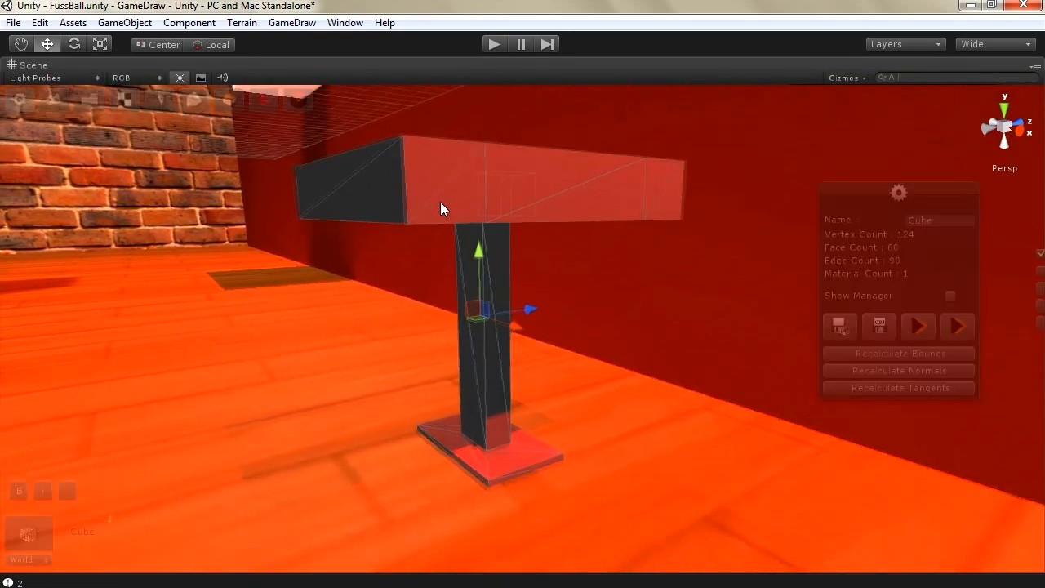
{"action": "scroll", "coordinate": [460, 204], "scroll_direction": "up", "scroll_amount": 1}
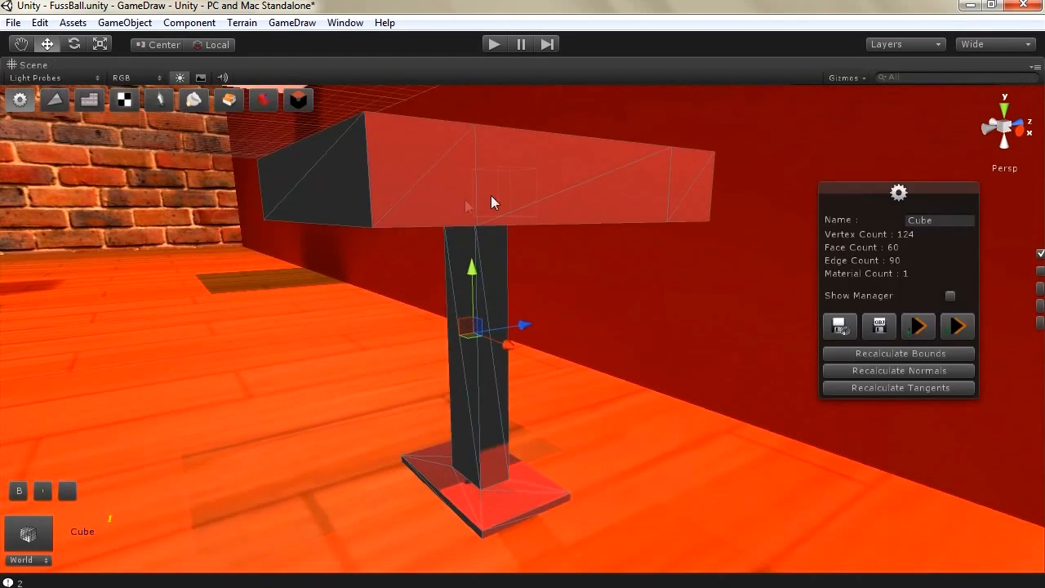
{"action": "left_click", "coordinate": [51, 99]}
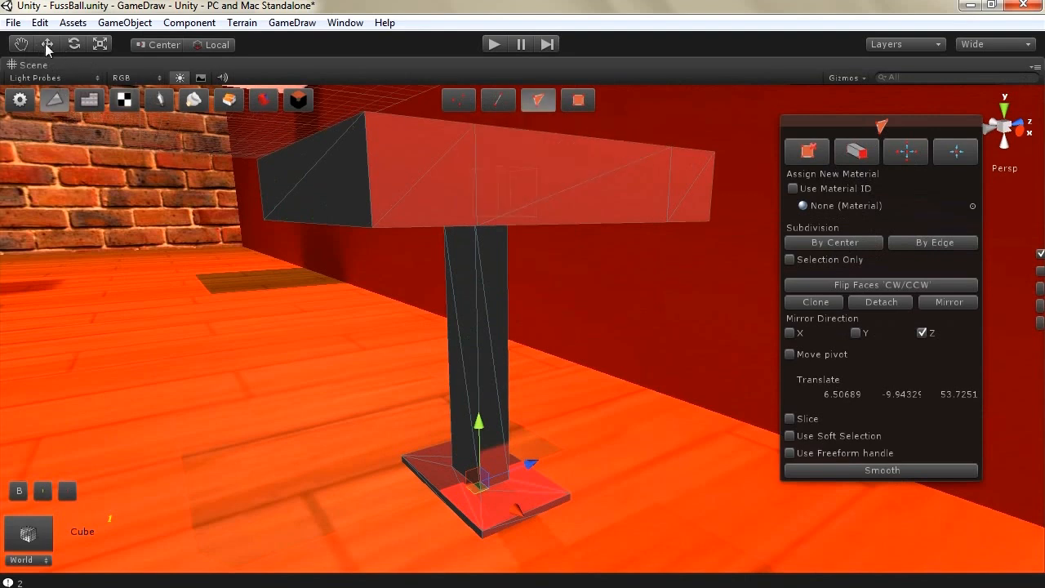
{"action": "left_click", "coordinate": [531, 159]}
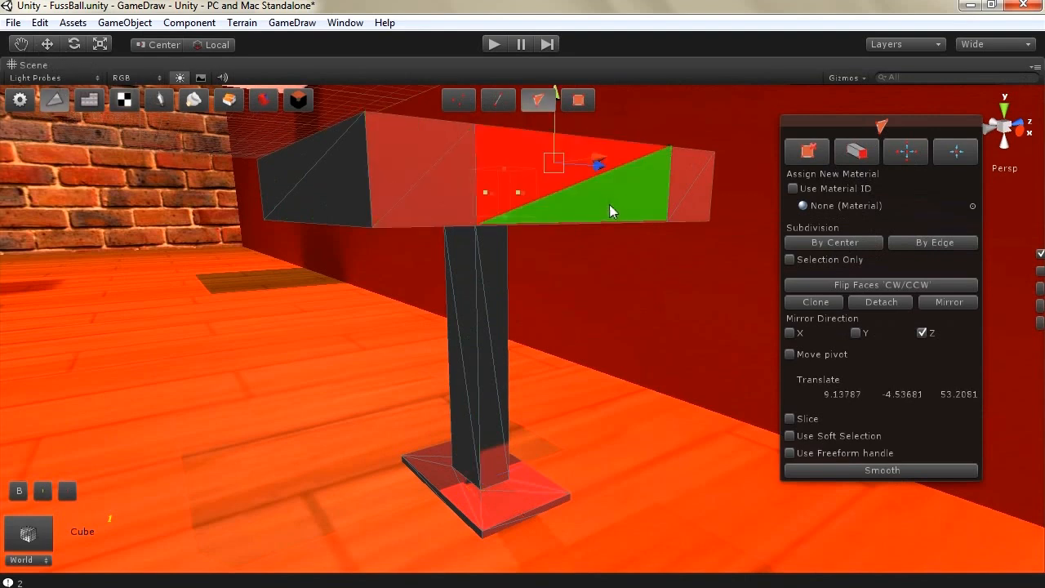
{"action": "left_click", "coordinate": [609, 204], "text": "shift"}
{"action": "left_click", "coordinate": [831, 261]}
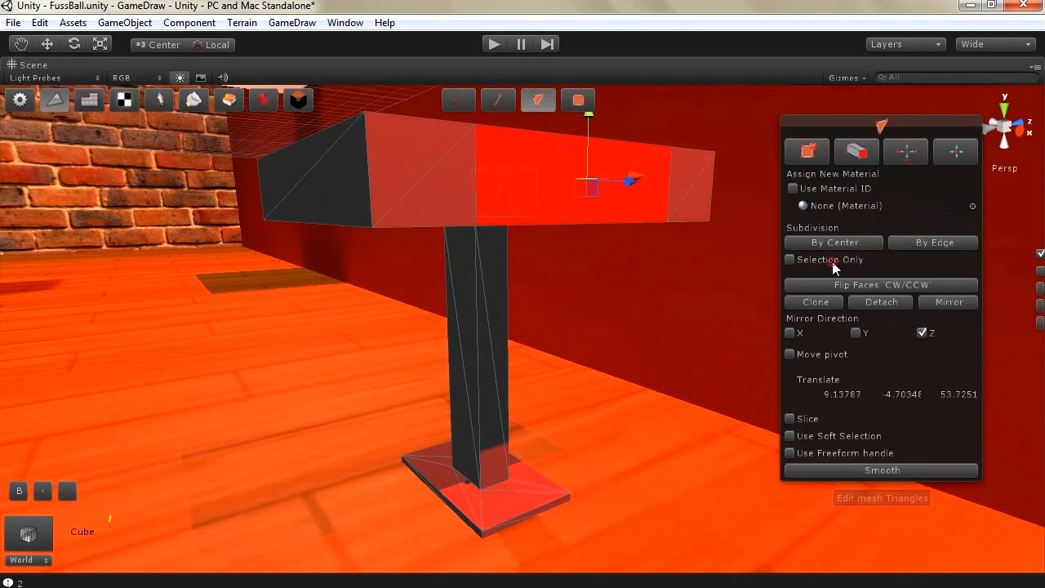
{"action": "left_click", "coordinate": [919, 245]}
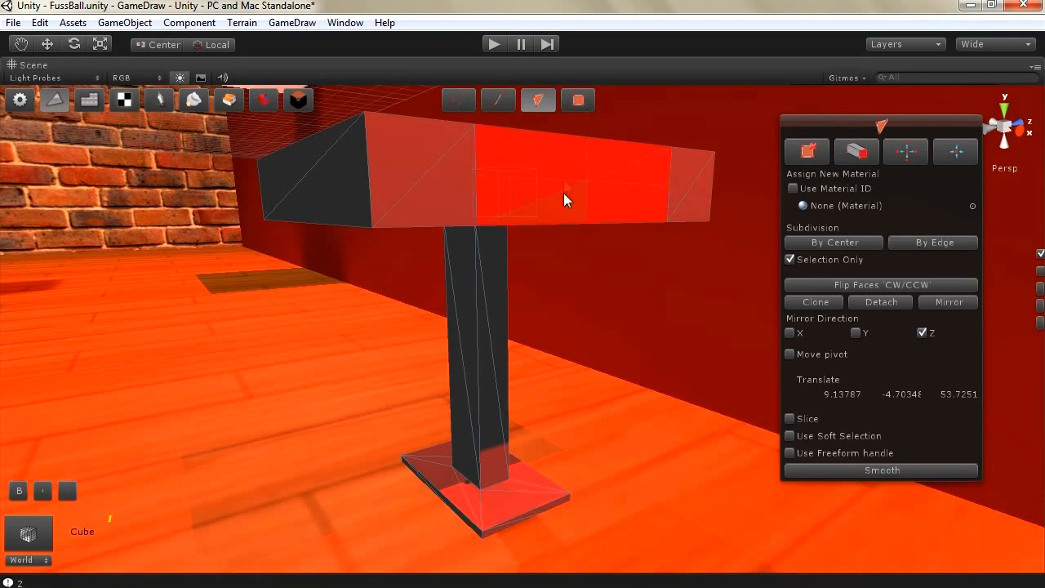
Step: Select the triangles of both end sections of the tabletop's red side and subdivide them by center
{"action": "left_click", "coordinate": [565, 160]}
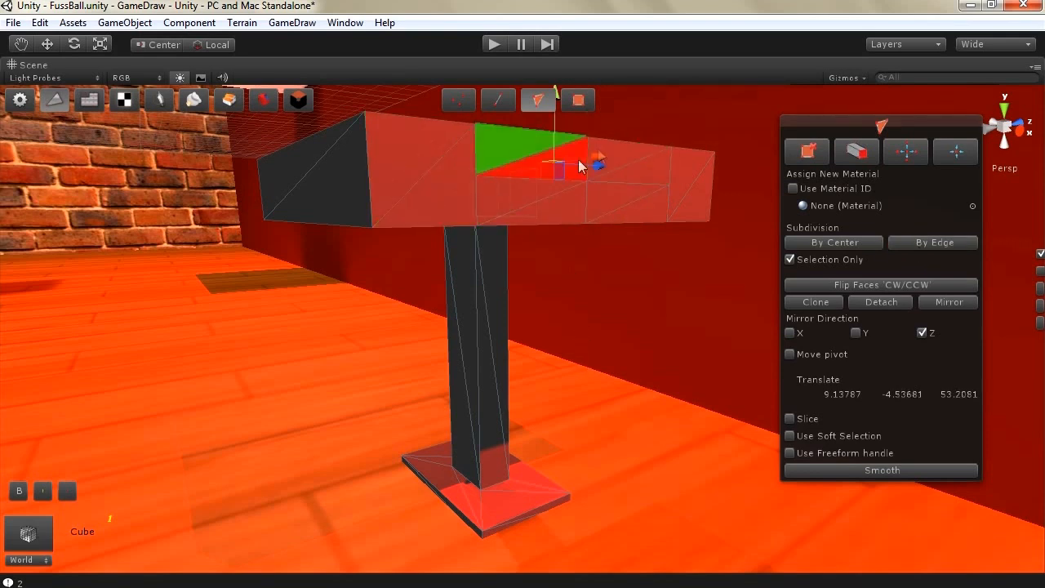
{"action": "left_click", "coordinate": [403, 165]}
{"action": "left_click", "coordinate": [425, 177]}
{"action": "left_click", "coordinate": [686, 177], "text": "shift"}
{"action": "left_click", "coordinate": [693, 214], "text": "shift"}
{"action": "left_click", "coordinate": [442, 199], "text": "shift"}
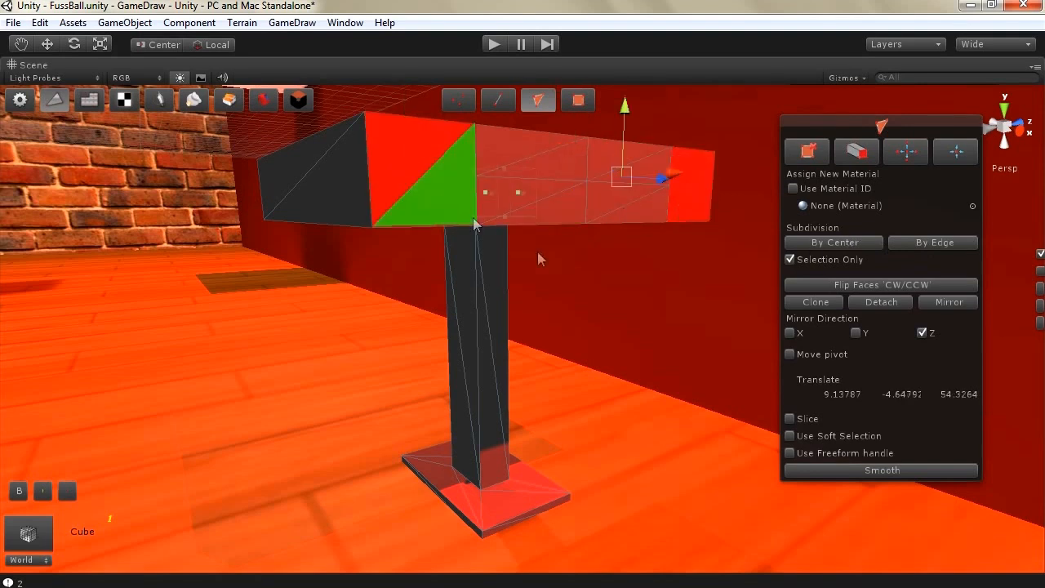
{"action": "left_click", "coordinate": [829, 243]}
{"action": "left_click", "coordinate": [424, 175]}
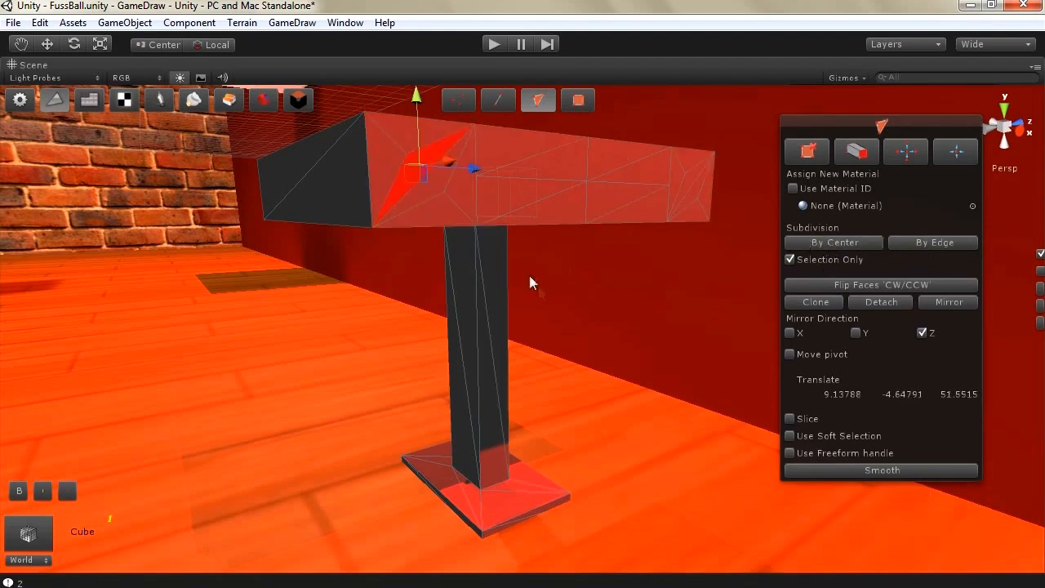
Step: Select the upper row of triangles in the edge-subdivided middle section and nudge it slightly along the Z axis
{"action": "left_click", "coordinate": [571, 172]}
{"action": "left_click", "coordinate": [512, 139], "text": "shift"}
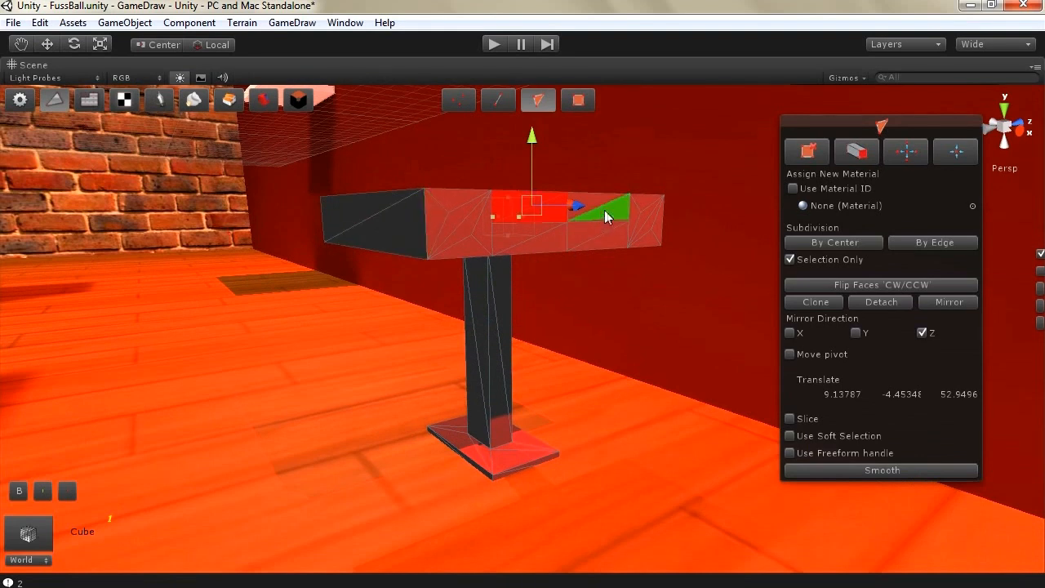
{"action": "left_click", "coordinate": [604, 212], "text": "shift"}
{"action": "left_click", "coordinate": [586, 198], "text": "shift"}
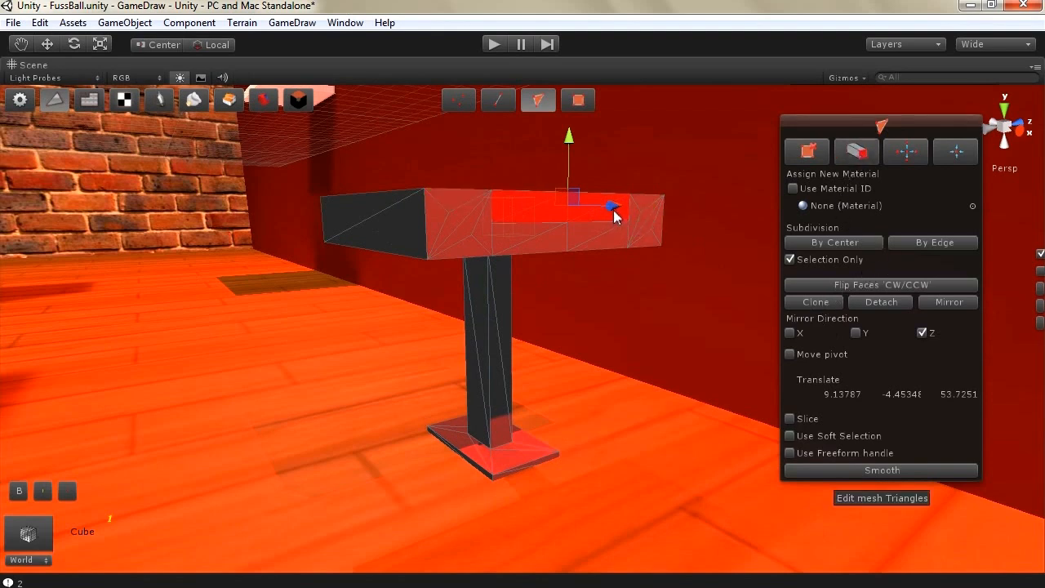
{"action": "mouse_move", "coordinate": [621, 214]}
{"action": "left_mouse_down"}
{"action": "mouse_move", "coordinate": [694, 214]}
{"action": "mouse_move", "coordinate": [621, 222]}
{"action": "left_mouse_up"}
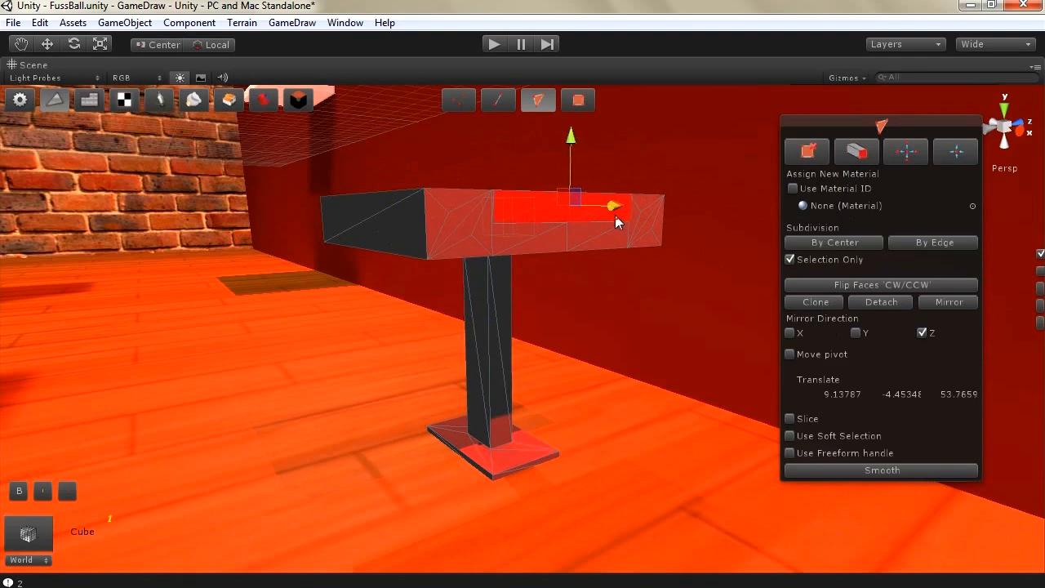
Step: Pull the selected upper triangles outward along the X axis to about 15.22, forming a long flat extension of the tabletop
{"action": "scroll", "coordinate": [572, 211], "scroll_direction": "up", "scroll_amount": 4}
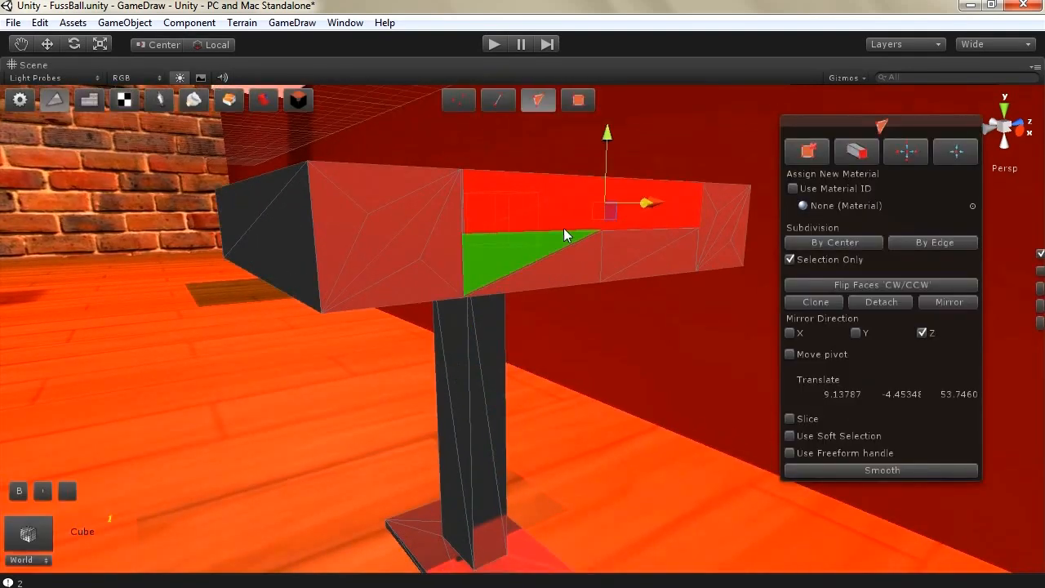
{"action": "middle_click_drag", "start_coordinate": [565, 235], "coordinate": [592, 233]}
{"action": "key", "text": "Up"}
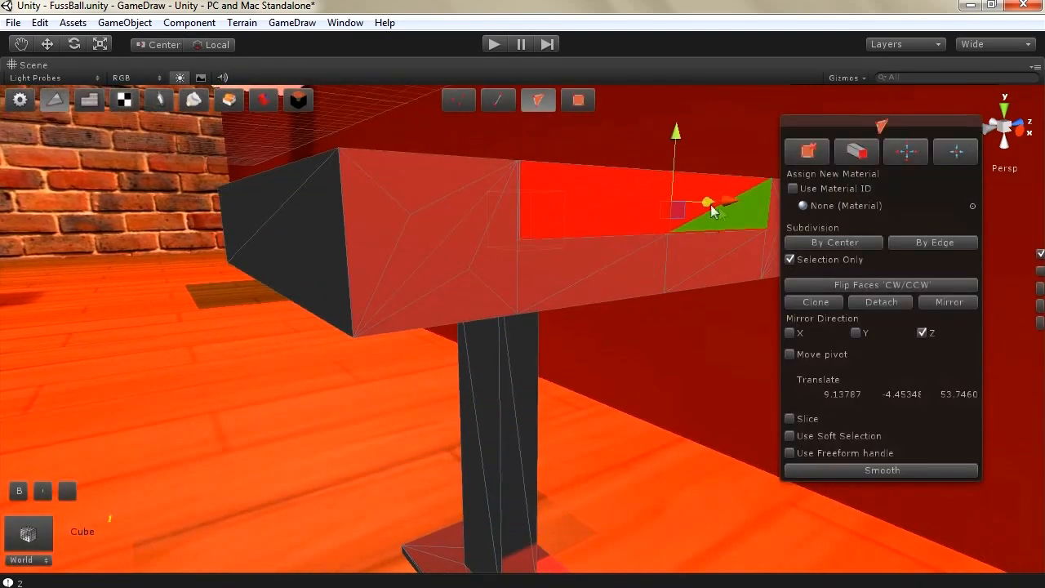
{"action": "left_click_drag", "start_coordinate": [730, 202], "coordinate": [918, 198]}
{"action": "scroll", "coordinate": [519, 214], "scroll_direction": "down", "scroll_amount": 5}
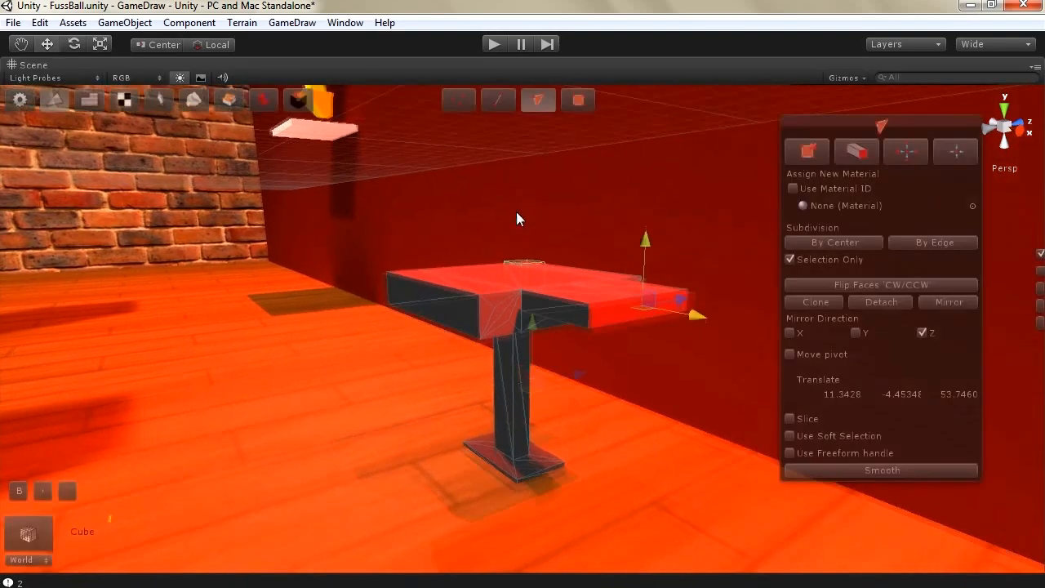
{"action": "key", "text": "Up"}
{"action": "key", "text": "Down"}
{"action": "left_click_drag", "start_coordinate": [727, 343], "coordinate": [833, 356]}
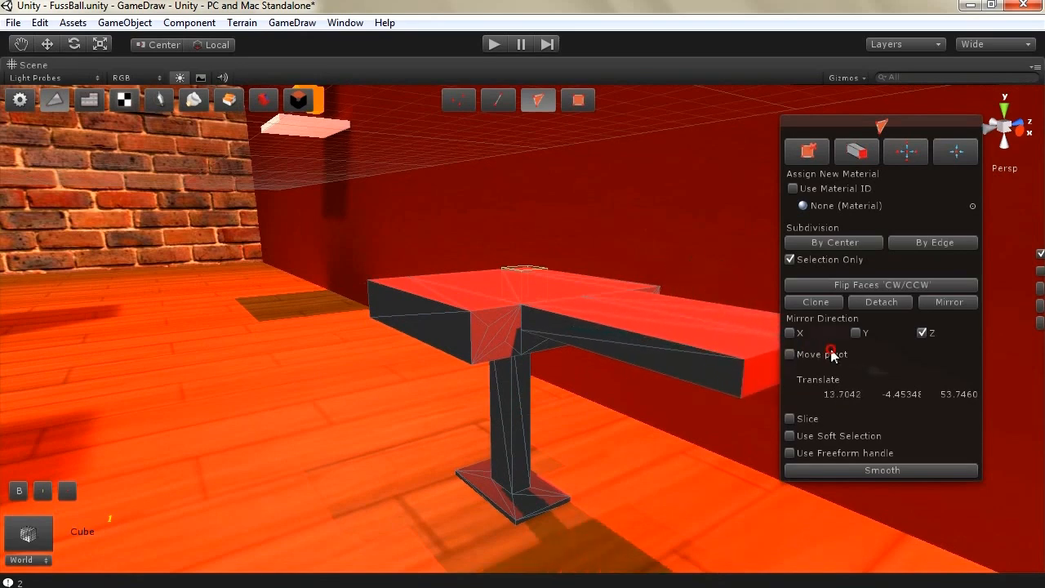
{"action": "middle_click_drag", "start_coordinate": [831, 355], "coordinate": [639, 360]}
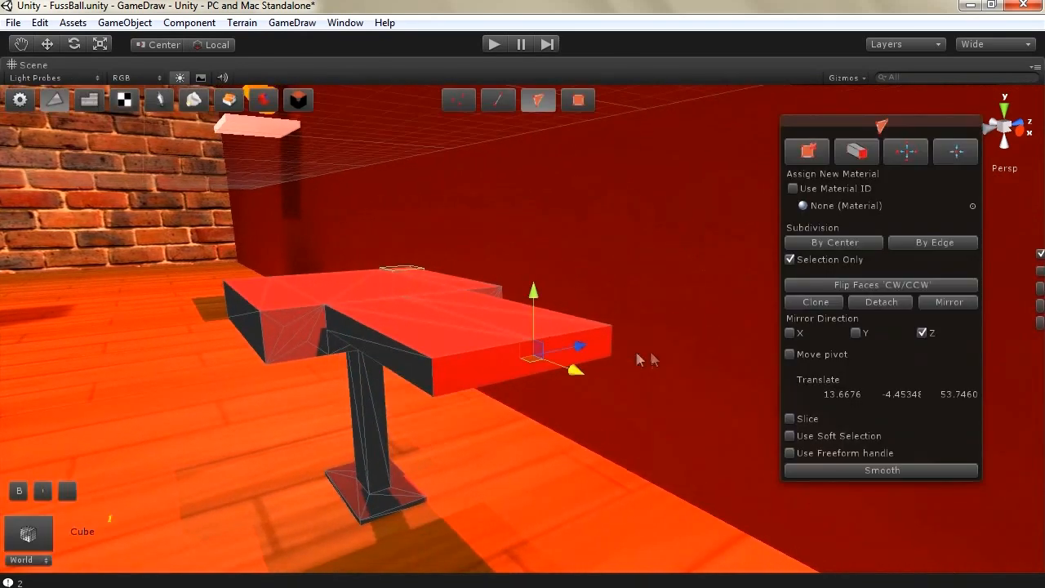
{"action": "left_click_drag", "start_coordinate": [579, 373], "coordinate": [653, 400]}
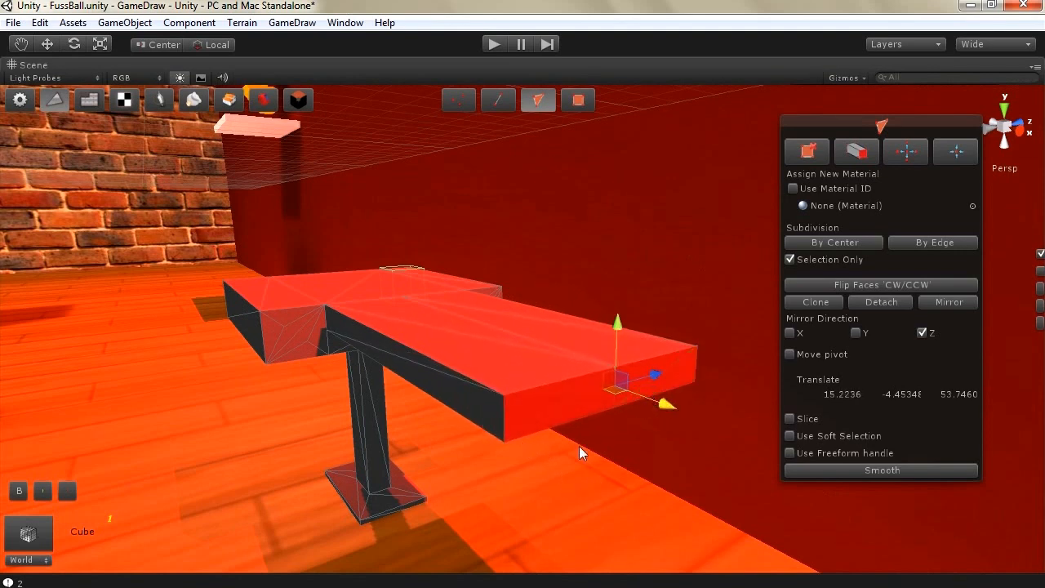
{"action": "right_click_drag", "start_coordinate": [541, 485], "coordinate": [429, 401]}
{"action": "scroll", "coordinate": [530, 464], "scroll_direction": "up", "scroll_amount": 2}
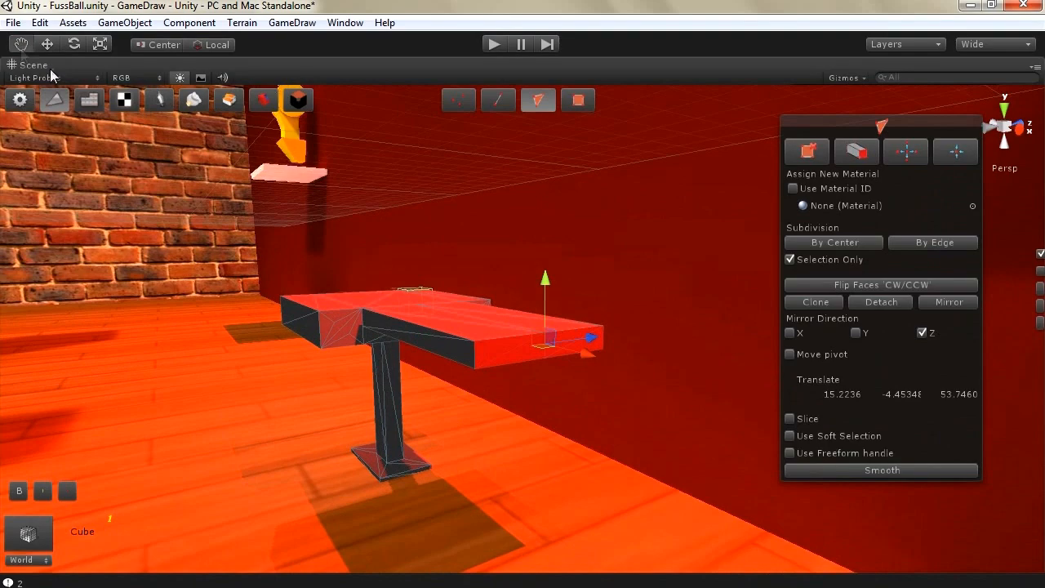
Step: Select the four triangles on the underside of the tabletop extension, extrude them and scale the extruded faces to about 0.94
{"action": "left_click", "coordinate": [21, 44]}
{"action": "left_click_drag", "start_coordinate": [423, 396], "coordinate": [407, 332]}
{"action": "right_click_drag", "start_coordinate": [411, 342], "coordinate": [414, 347], "text": "alt"}
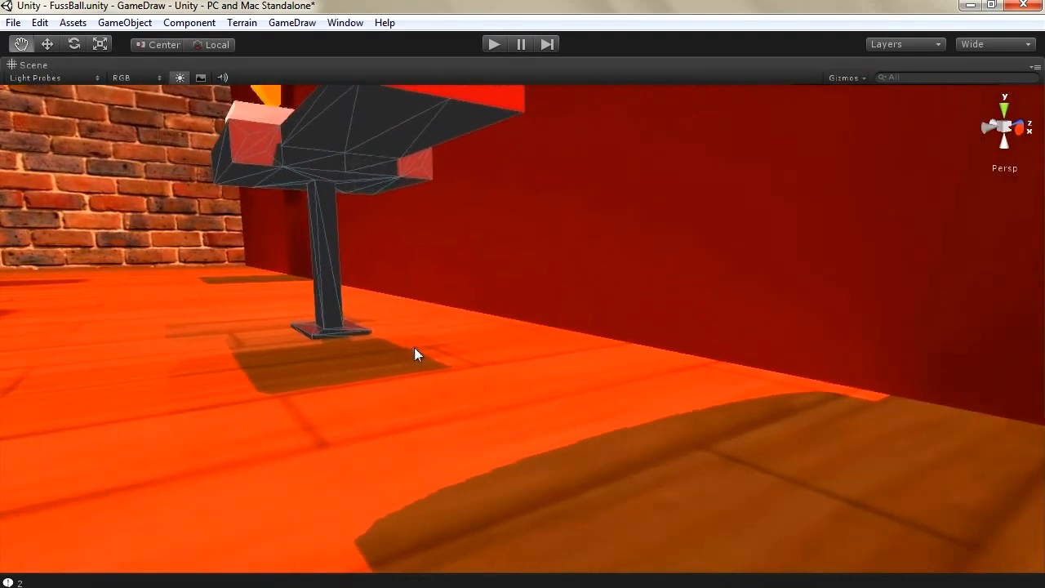
{"action": "scroll", "coordinate": [414, 347], "scroll_direction": "up", "scroll_amount": 4}
{"action": "right_click_drag", "start_coordinate": [372, 389], "coordinate": [377, 238]}
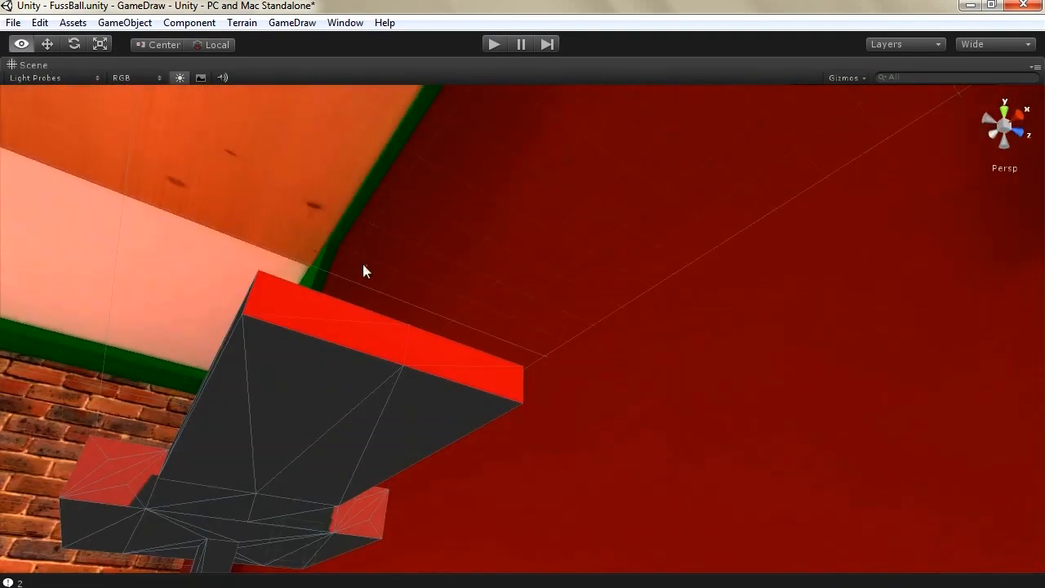
{"action": "left_click", "coordinate": [47, 46]}
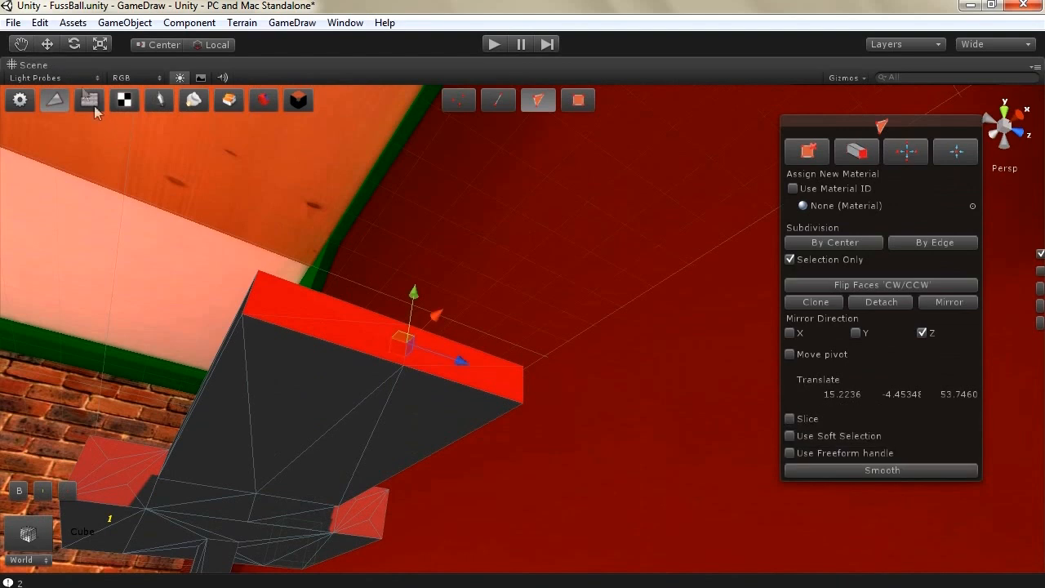
{"action": "left_click", "coordinate": [303, 401]}
{"action": "left_click", "coordinate": [224, 427], "text": "shift"}
{"action": "left_click", "coordinate": [428, 420], "text": "shift"}
{"action": "left_click", "coordinate": [315, 496], "text": "shift"}
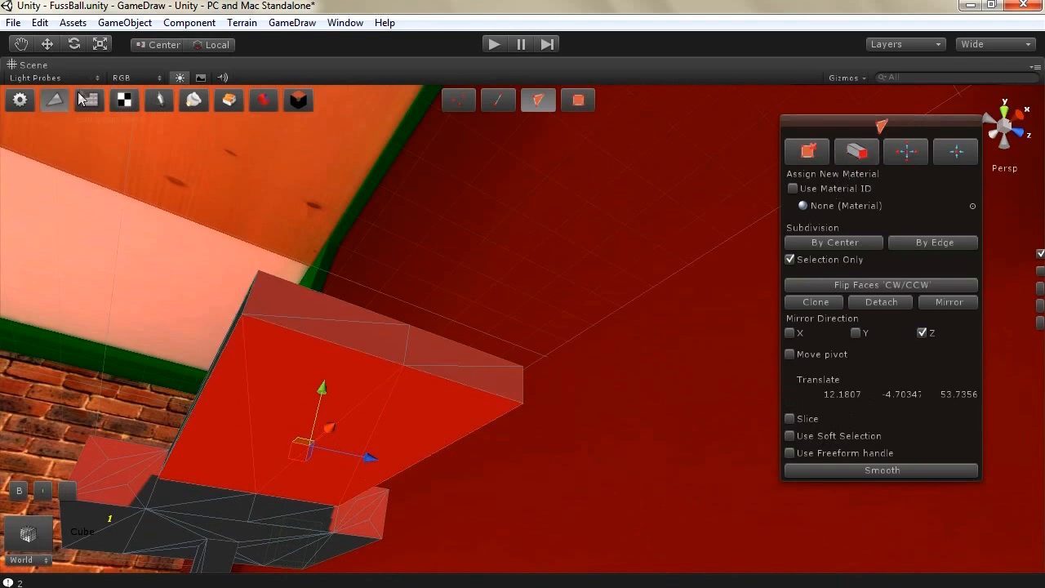
{"action": "left_click", "coordinate": [100, 45]}
{"action": "mouse_move", "coordinate": [308, 448]}
{"action": "left_mouse_down"}
{"action": "mouse_move", "coordinate": [308, 474]}
{"action": "mouse_move", "coordinate": [312, 460]}
{"action": "left_mouse_up"}
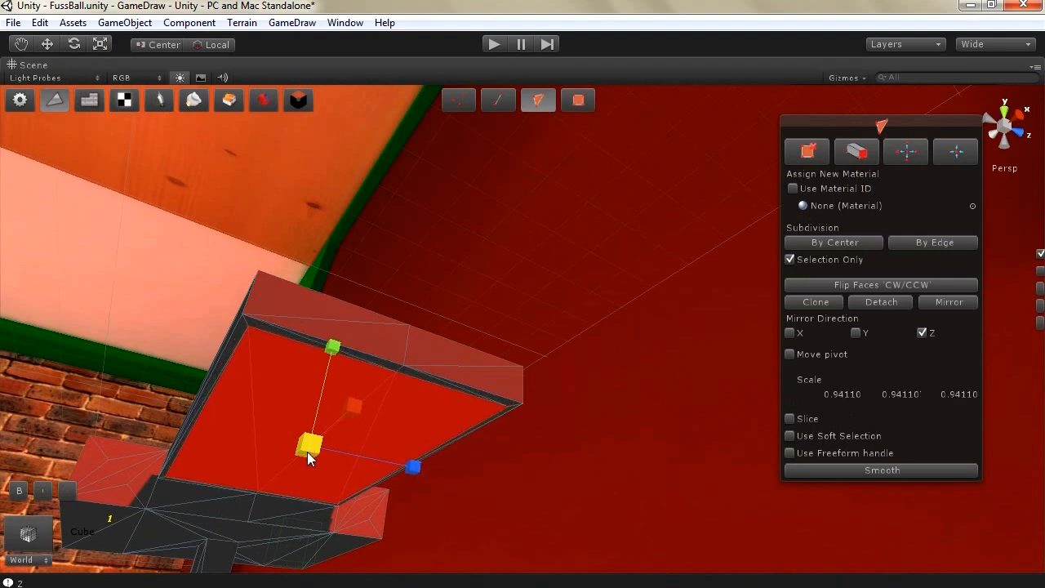
Step: Try to shrink the two triangles of one half of the inset underside into a smaller extruded patch
{"action": "left_click", "coordinate": [276, 395]}
{"action": "left_click", "coordinate": [233, 466], "text": "shift"}
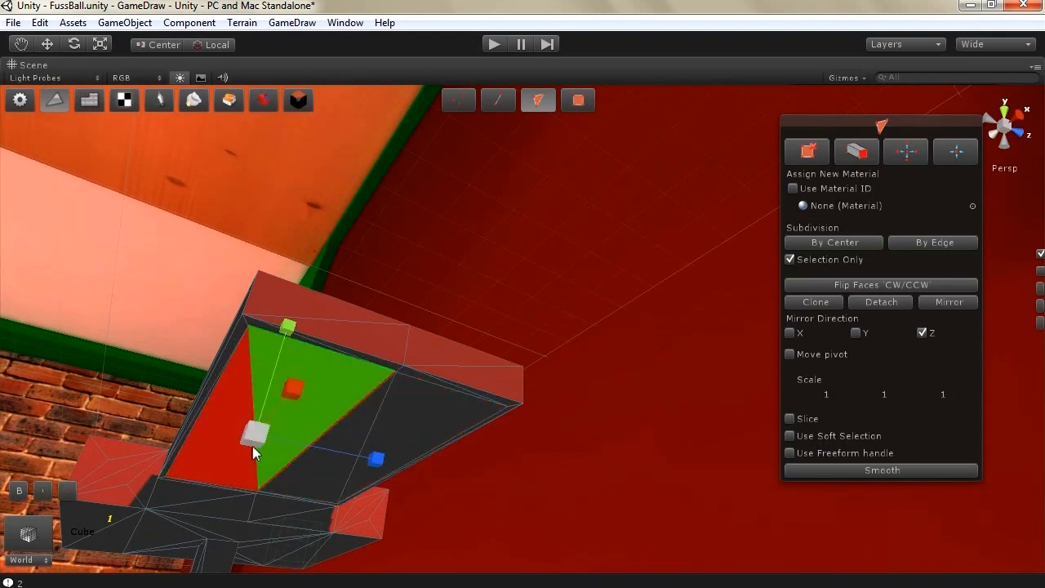
{"action": "left_click_drag", "start_coordinate": [249, 443], "coordinate": [251, 445]}
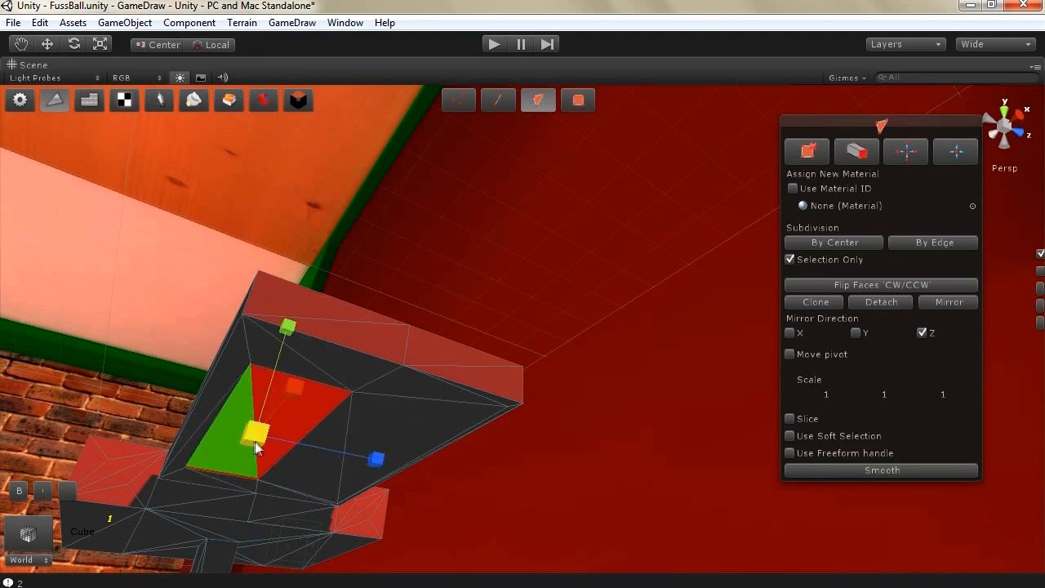
Step: Undo the underside extrusions and scaling back to the plain extension, and clear the triangle selection
{"action": "key", "text": "ctrl+z"}
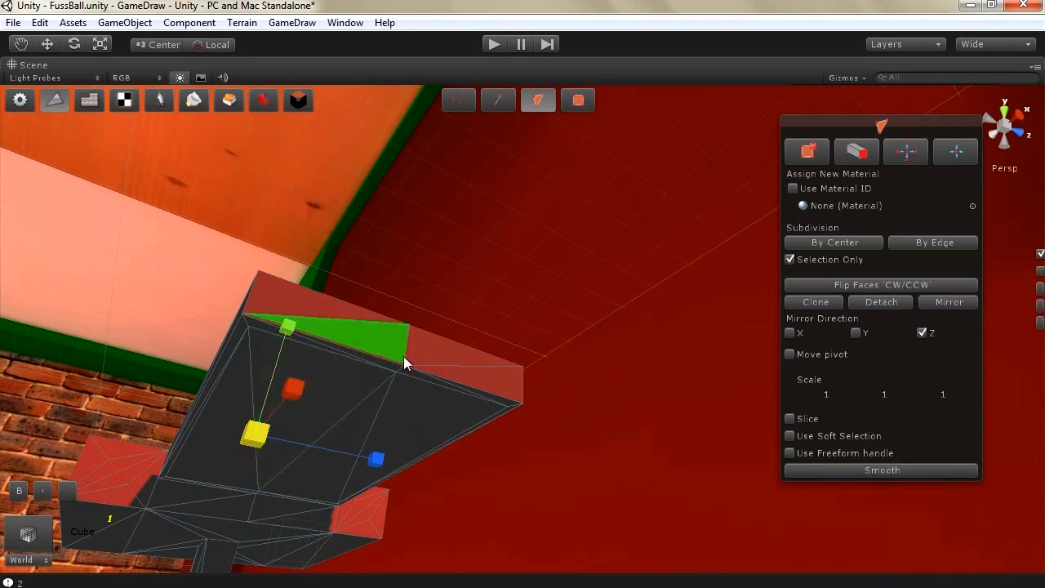
{"action": "left_click", "coordinate": [346, 399]}
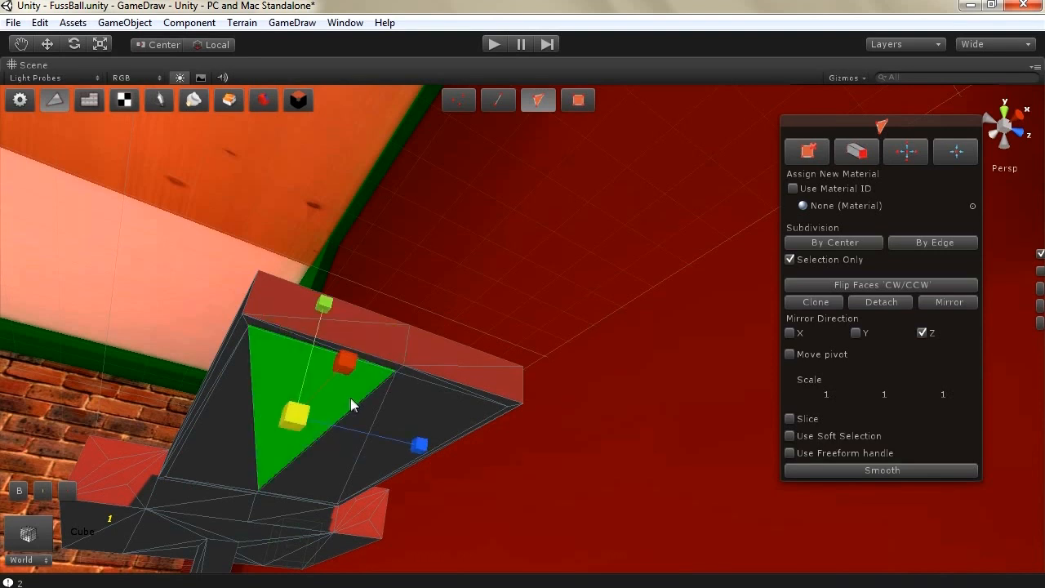
{"action": "key", "text": "ctrl+z"}
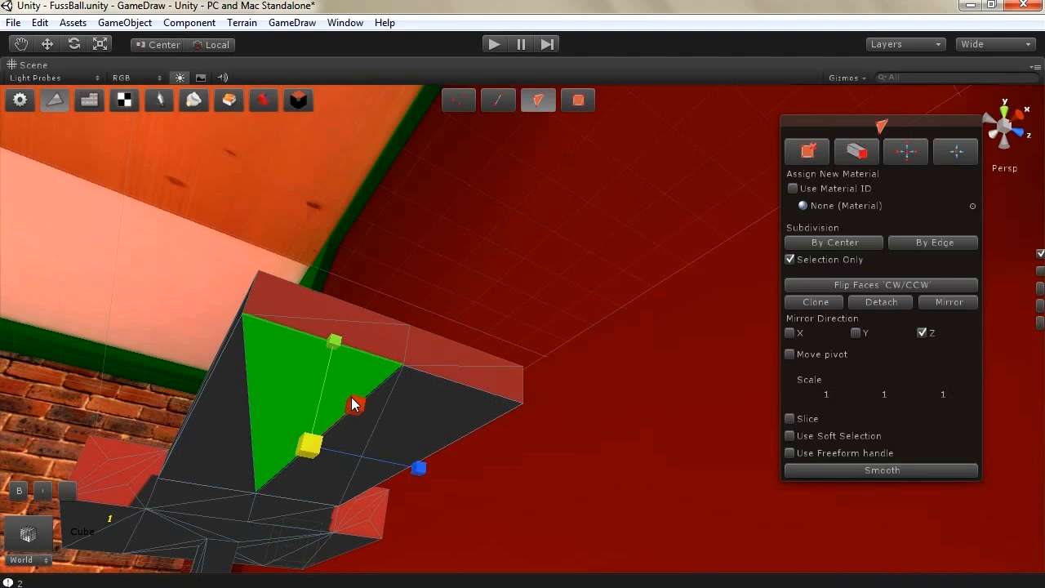
{"action": "key", "text": "ctrl+z"}
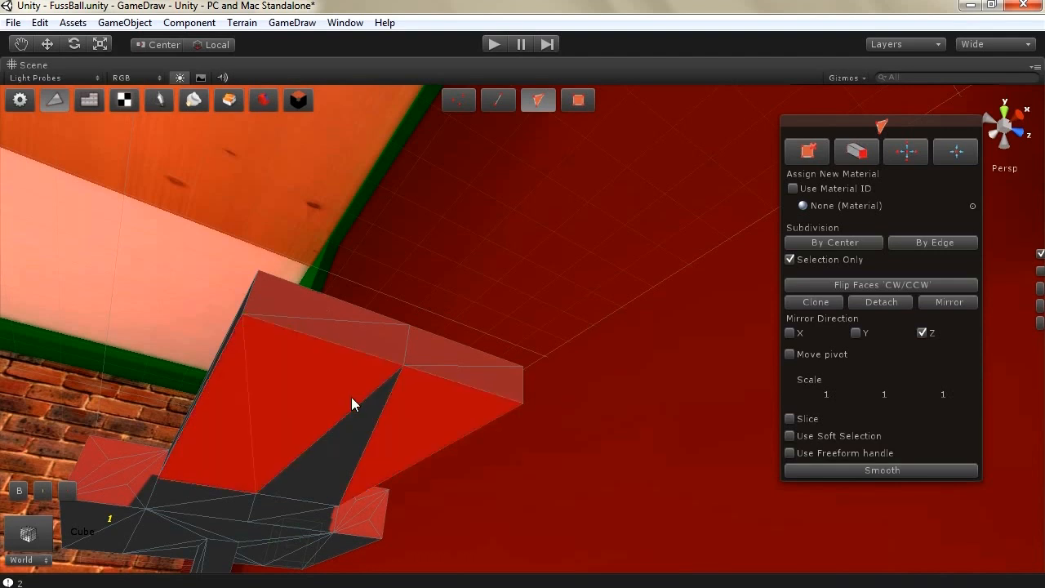
{"action": "key", "text": "ctrl+y"}
{"action": "left_click", "coordinate": [357, 419]}
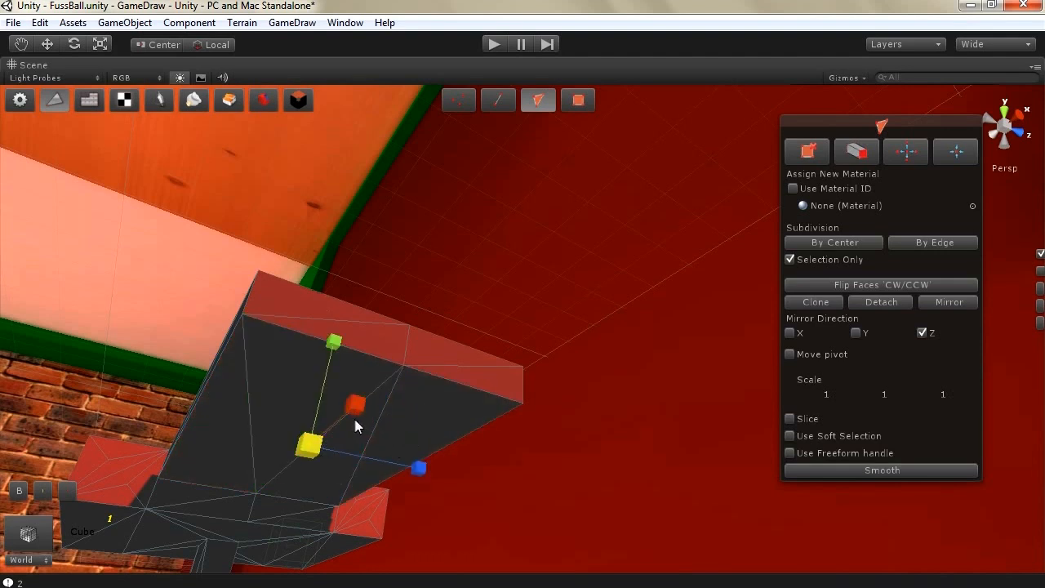
Step: Select the two adjacent triangles of one half of the extension's underside, extrude them and shrink them uniformly to a small patch
{"action": "left_click", "coordinate": [272, 433]}
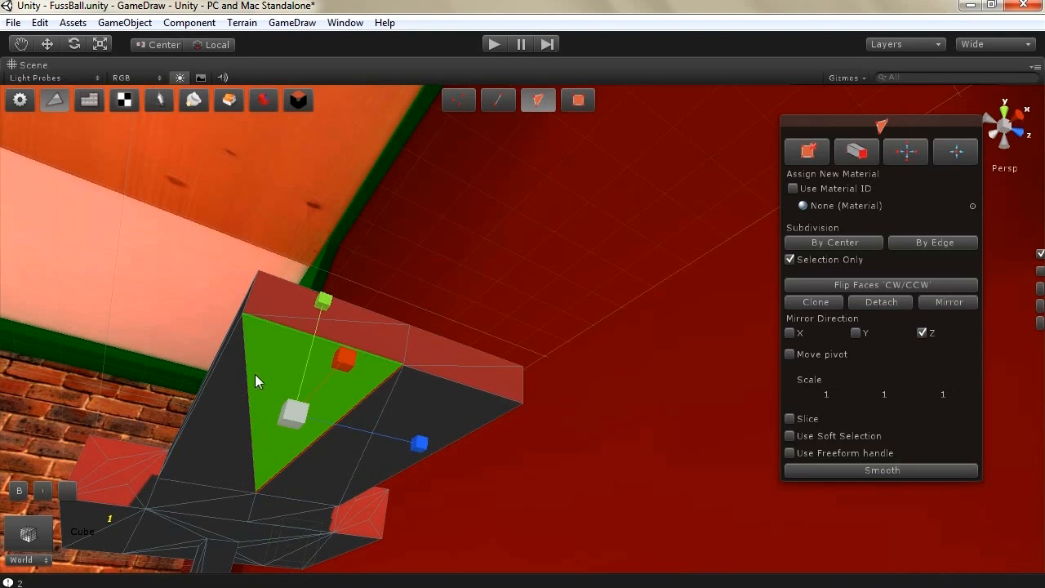
{"action": "left_click", "coordinate": [221, 461]}
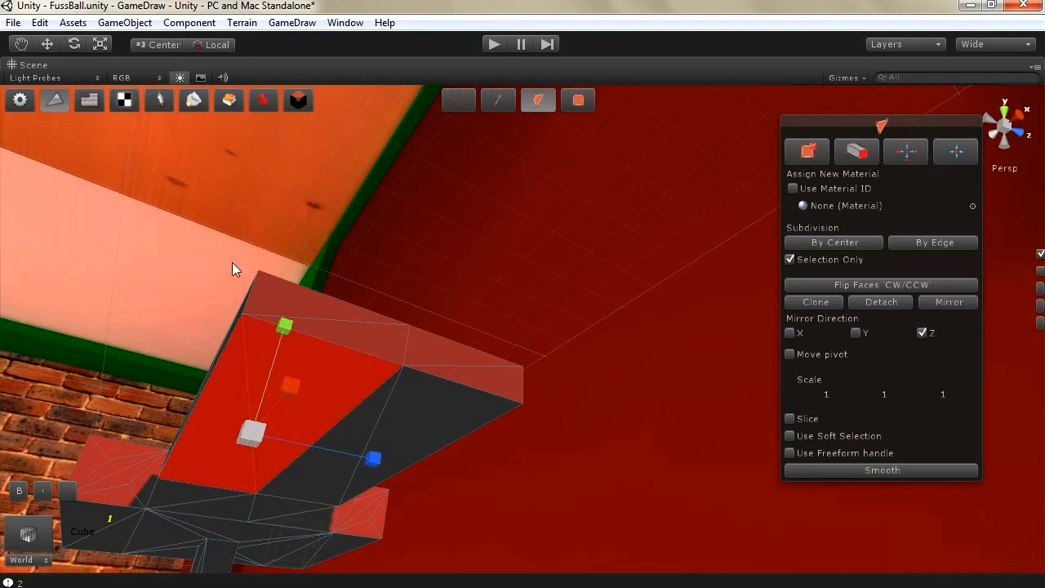
{"action": "left_click_drag", "start_coordinate": [252, 432], "coordinate": [229, 483]}
Step: Move the small underside patch along the X axis to about 14.18 and scale it along X to about 0.41
{"action": "key", "text": "w"}
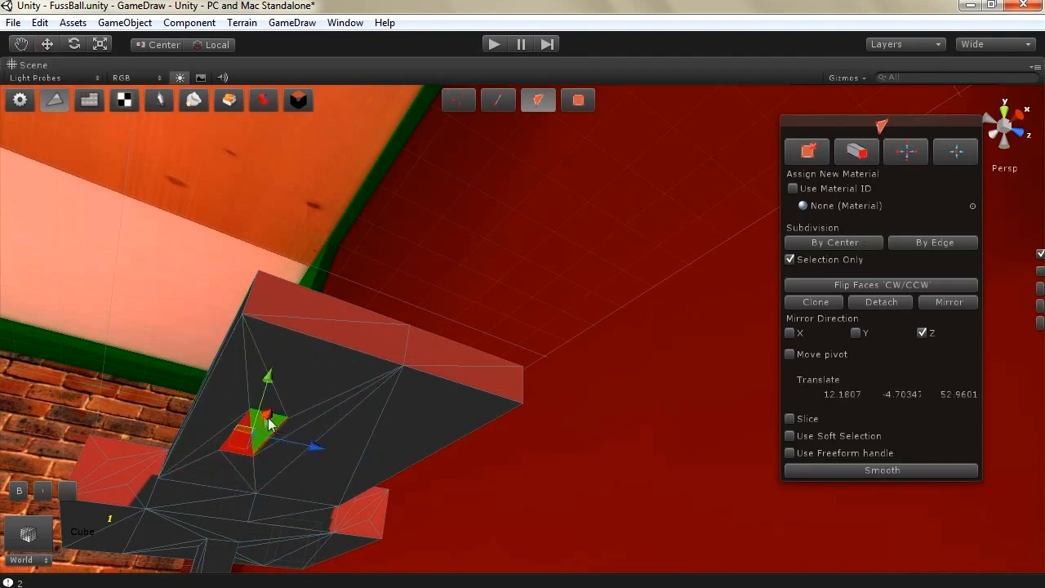
{"action": "left_click_drag", "start_coordinate": [269, 420], "coordinate": [292, 376]}
{"action": "left_click", "coordinate": [98, 45]}
{"action": "left_click_drag", "start_coordinate": [356, 300], "coordinate": [341, 345]}
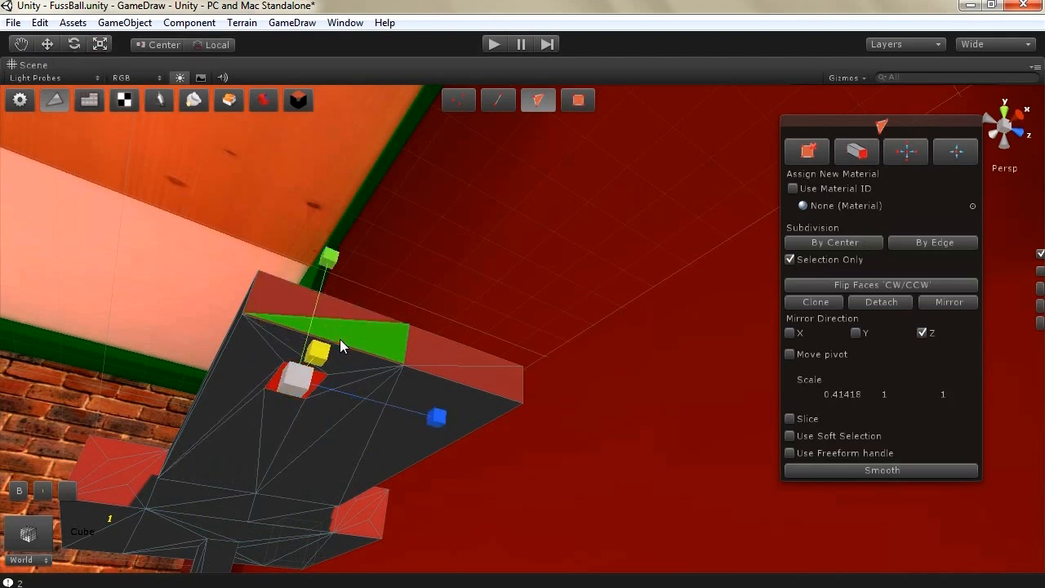
Step: Extrude the small patch and pull it down along the Y axis to about -8.58, forming a table leg
{"action": "right_click_drag", "start_coordinate": [258, 308], "coordinate": [90, 126]}
{"action": "left_click", "coordinate": [44, 47]}
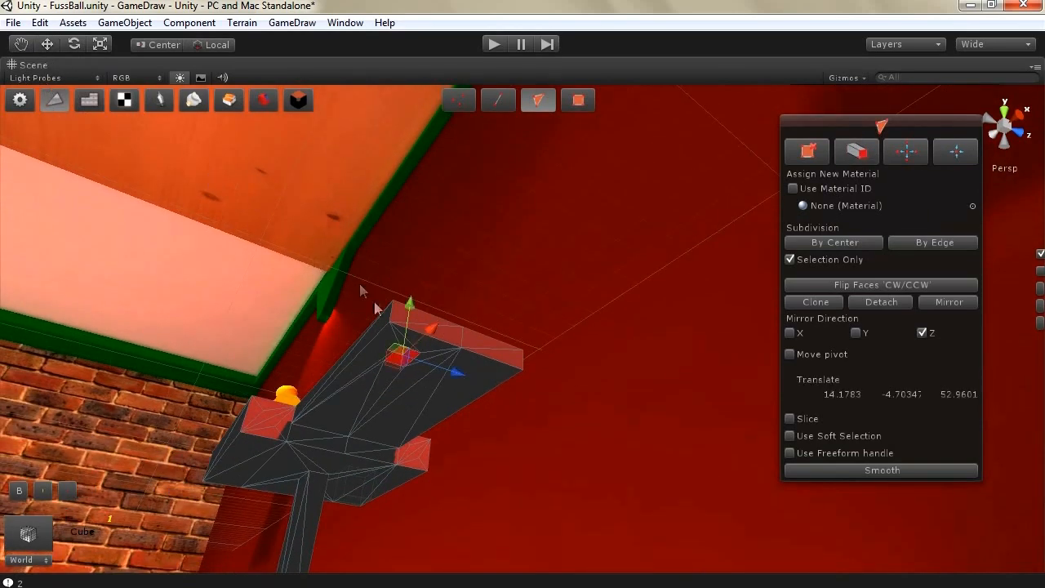
{"action": "left_click_drag", "start_coordinate": [411, 308], "coordinate": [406, 465]}
{"action": "right_click_drag", "start_coordinate": [406, 465], "coordinate": [324, 512]}
{"action": "scroll", "coordinate": [324, 317], "scroll_direction": "up", "scroll_amount": 1}
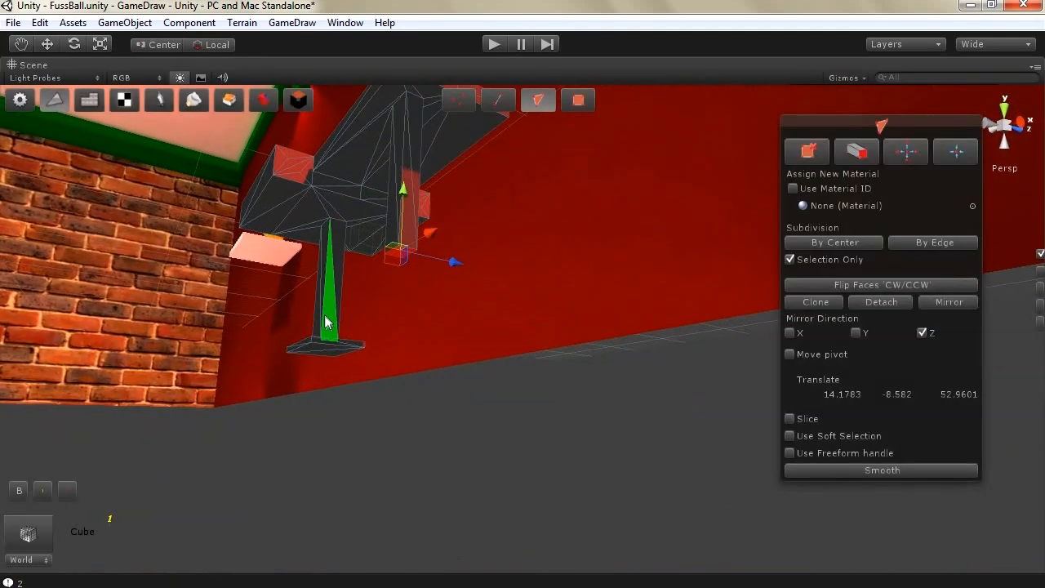
Step: Lengthen the new leg toward the floor by moving its end along the Y axis to about -8.79
{"action": "scroll", "coordinate": [323, 315], "scroll_direction": "down", "scroll_amount": 2}
{"action": "right_click_drag", "start_coordinate": [322, 313], "coordinate": [359, 454]}
{"action": "scroll", "coordinate": [327, 374], "scroll_direction": "down", "scroll_amount": 1}
{"action": "left_click", "coordinate": [18, 45]}
{"action": "left_click_drag", "start_coordinate": [249, 204], "coordinate": [259, 307]}
{"action": "right_click_drag", "start_coordinate": [258, 307], "coordinate": [57, 55]}
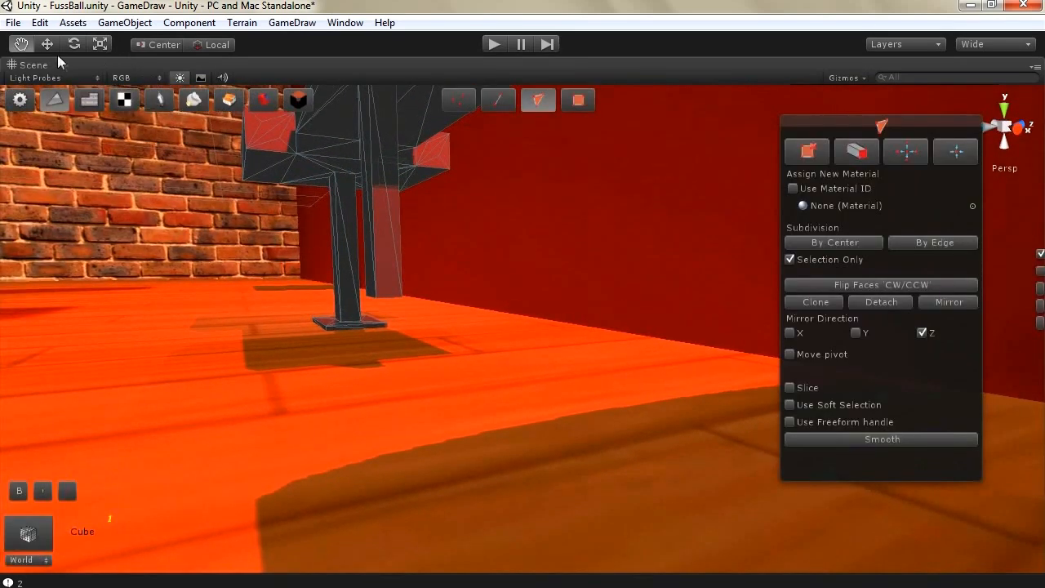
{"action": "left_click", "coordinate": [47, 46]}
{"action": "left_click", "coordinate": [379, 245]}
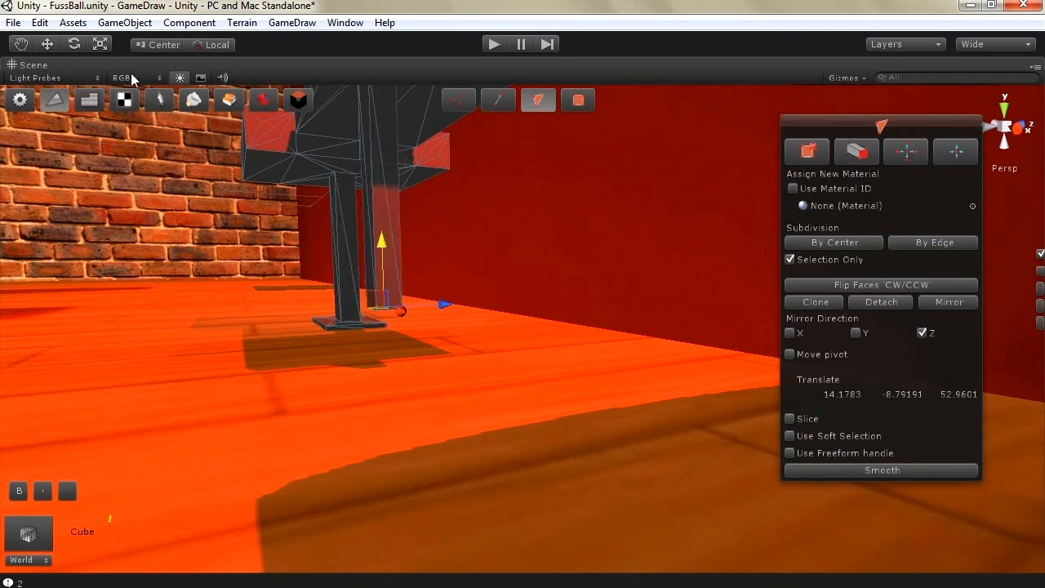
Step: Extrude the leg's end, scale it outward uniformly and lower it along Y to about -9.89 to form a flared foot
{"action": "left_click", "coordinate": [100, 45]}
{"action": "left_click_drag", "start_coordinate": [384, 307], "coordinate": [504, 116]}
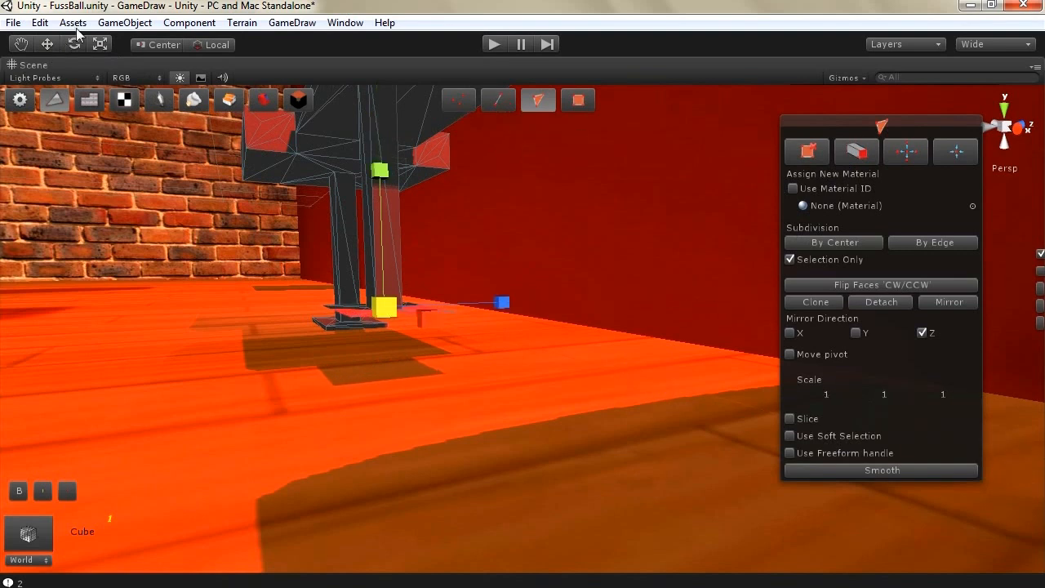
{"action": "left_click", "coordinate": [49, 44]}
{"action": "left_click_drag", "start_coordinate": [381, 242], "coordinate": [384, 302]}
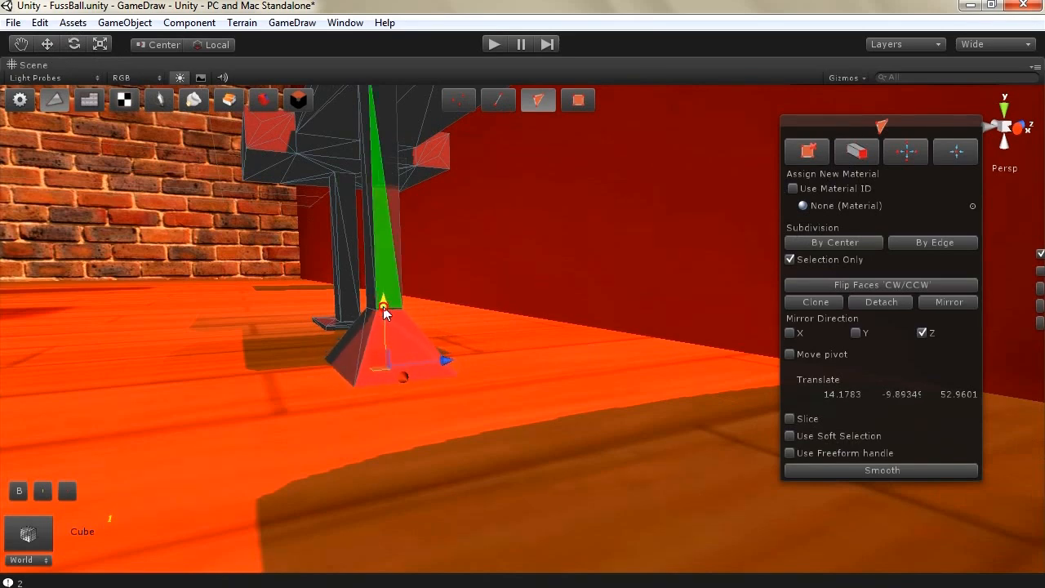
Step: Select the two triangles of the other half of the extension's underside, extrude them and shrink them to a small patch
{"action": "left_click_drag", "start_coordinate": [460, 291], "coordinate": [385, 213], "text": "alt"}
{"action": "scroll", "coordinate": [385, 214], "scroll_direction": "up", "scroll_amount": 3}
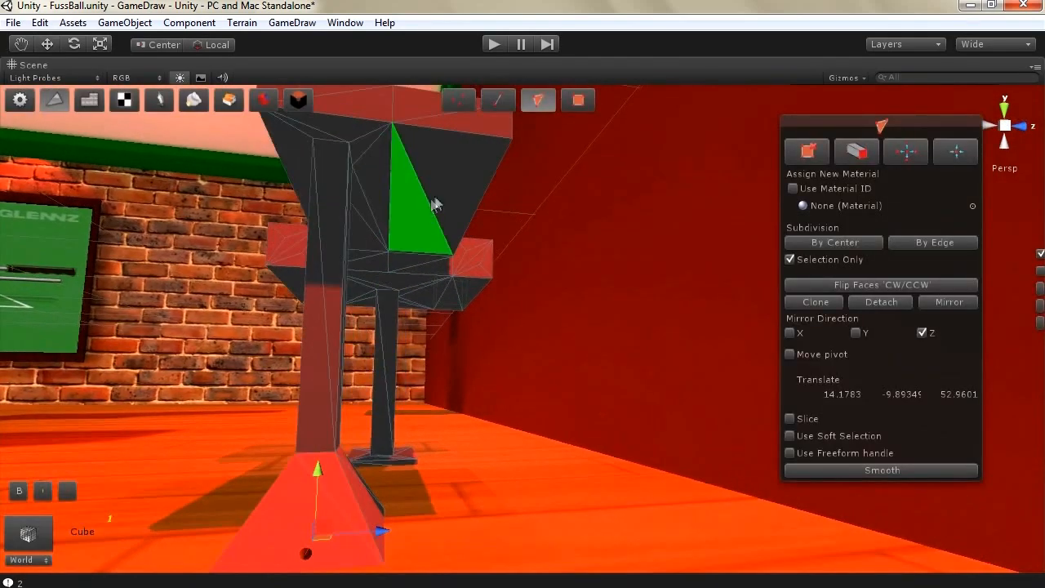
{"action": "left_click_drag", "start_coordinate": [497, 299], "coordinate": [387, 302], "text": "alt"}
{"action": "key", "text": "Right"}
{"action": "key", "text": "Right"}
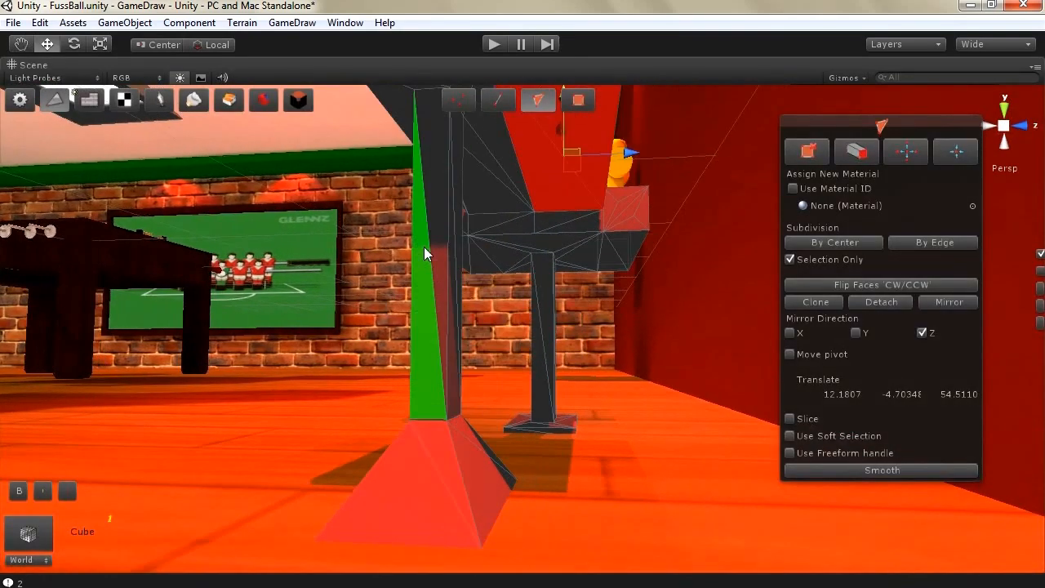
{"action": "key", "text": "Right"}
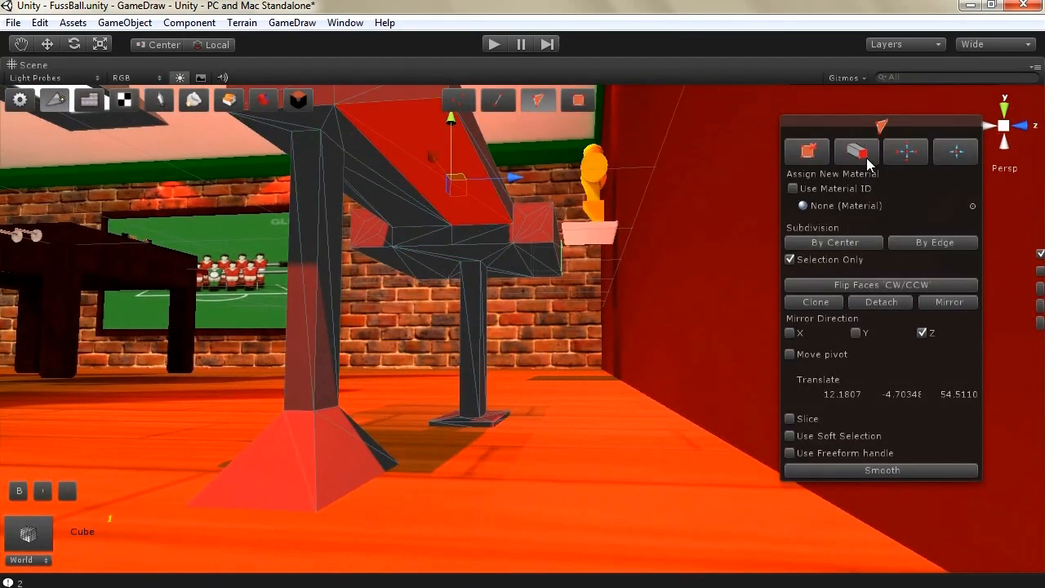
{"action": "key", "text": "r"}
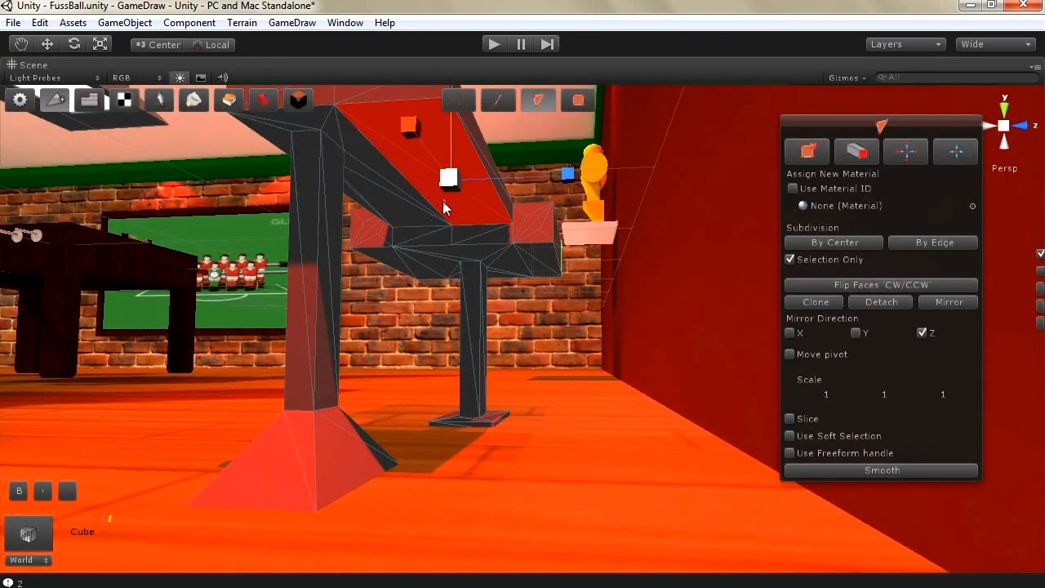
{"action": "left_click_drag", "start_coordinate": [452, 196], "coordinate": [437, 168]}
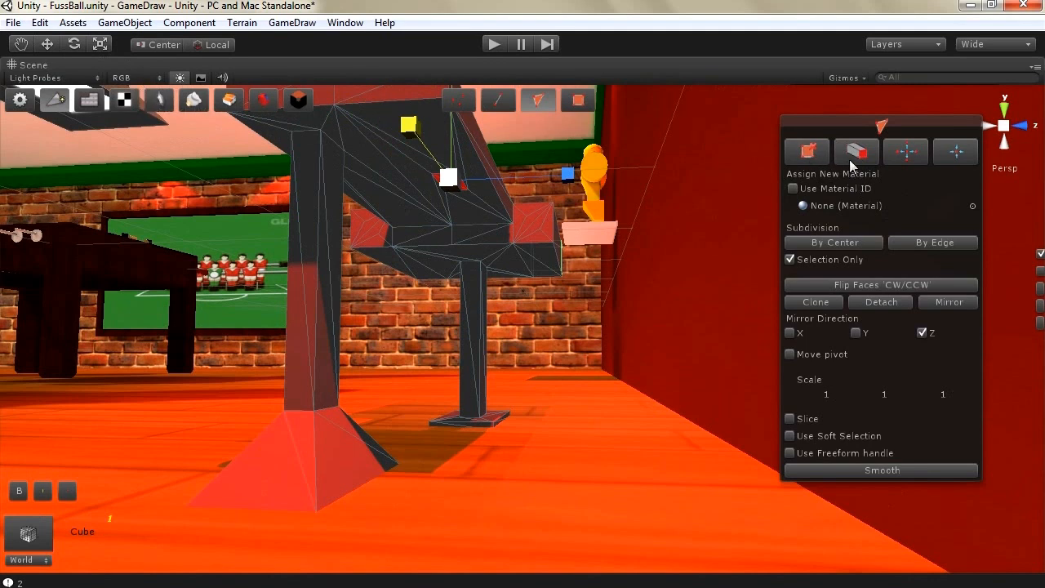
Step: Pull the second patch down along Y to about -8.82 as a leg, then extrude its end and lower it to about -9.58
{"action": "left_click", "coordinate": [47, 44]}
{"action": "left_click_drag", "start_coordinate": [456, 124], "coordinate": [441, 319]}
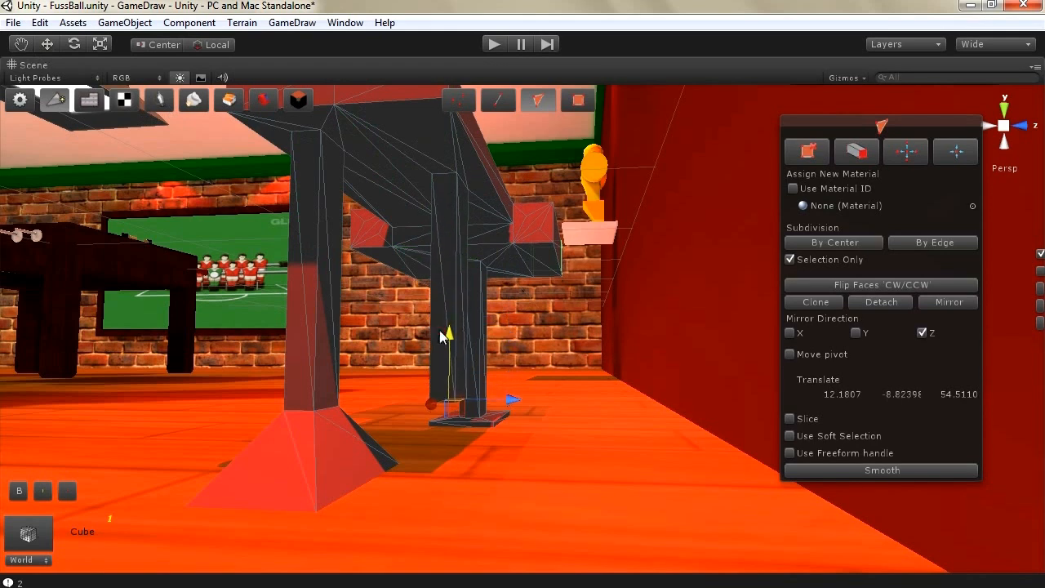
{"action": "left_click", "coordinate": [861, 161]}
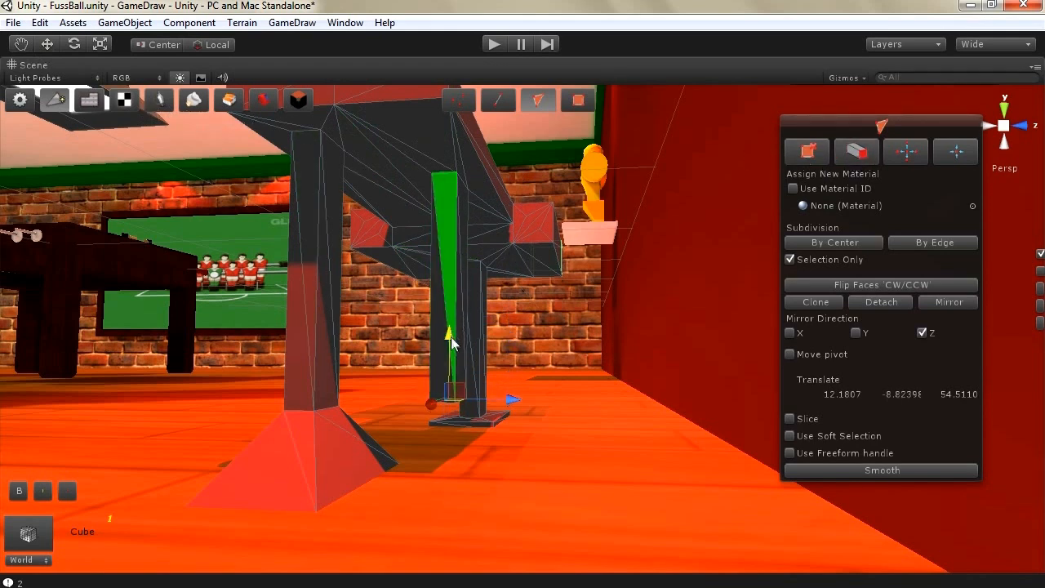
{"action": "left_click_drag", "start_coordinate": [449, 348], "coordinate": [448, 368]}
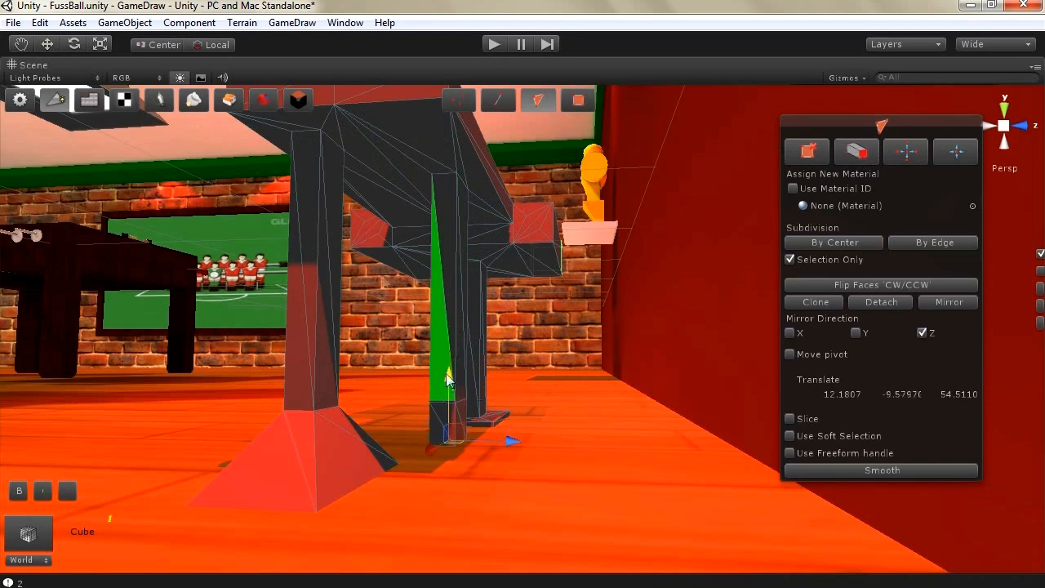
Step: Scale the second leg's end uniformly to about 2.69 and lower it along Y to about -9.88, forming a flared foot
{"action": "key", "text": "r"}
{"action": "left_click_drag", "start_coordinate": [454, 441], "coordinate": [487, 331]}
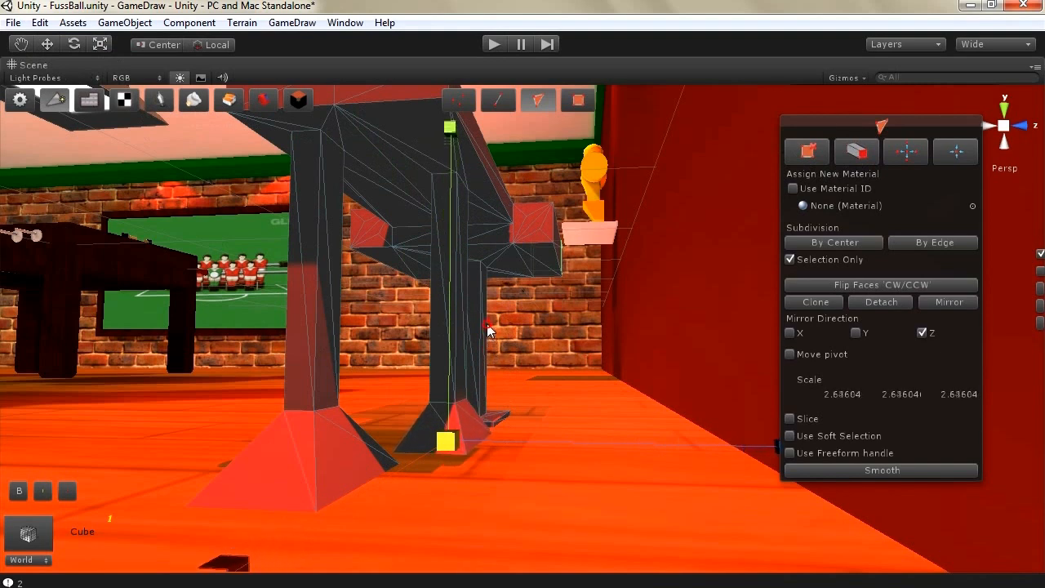
{"action": "left_click", "coordinate": [46, 44]}
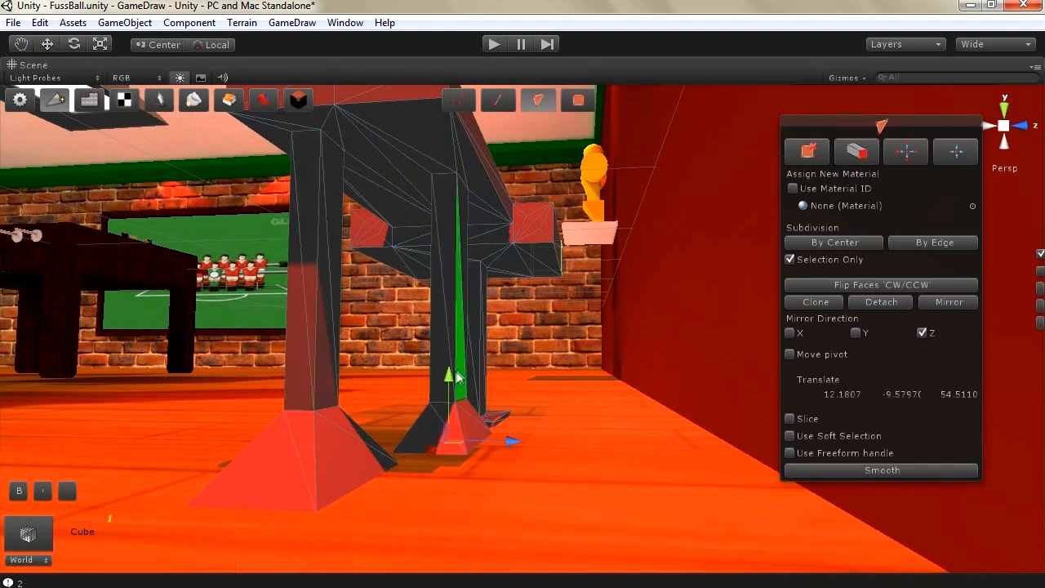
{"action": "left_click_drag", "start_coordinate": [448, 382], "coordinate": [448, 391]}
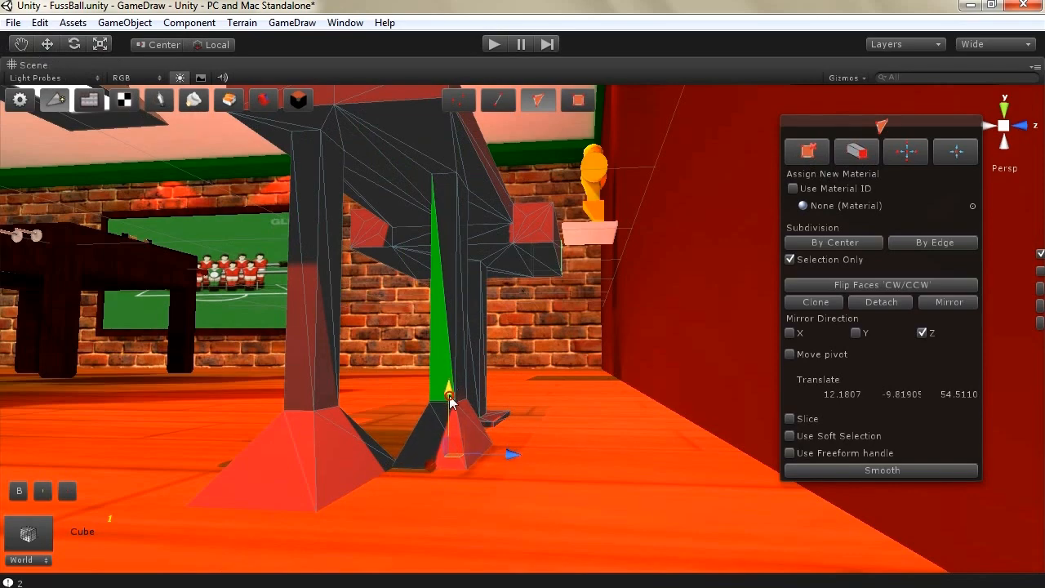
Step: Examine the table's extension, legs and flared feet from the side and from slightly above
{"action": "right_click_drag", "start_coordinate": [121, 362], "coordinate": [213, 383]}
{"action": "key", "text": "a"}
{"action": "right_click_drag", "start_coordinate": [240, 333], "coordinate": [354, 314]}
{"action": "scroll", "coordinate": [353, 314], "scroll_direction": "down", "scroll_amount": 3}
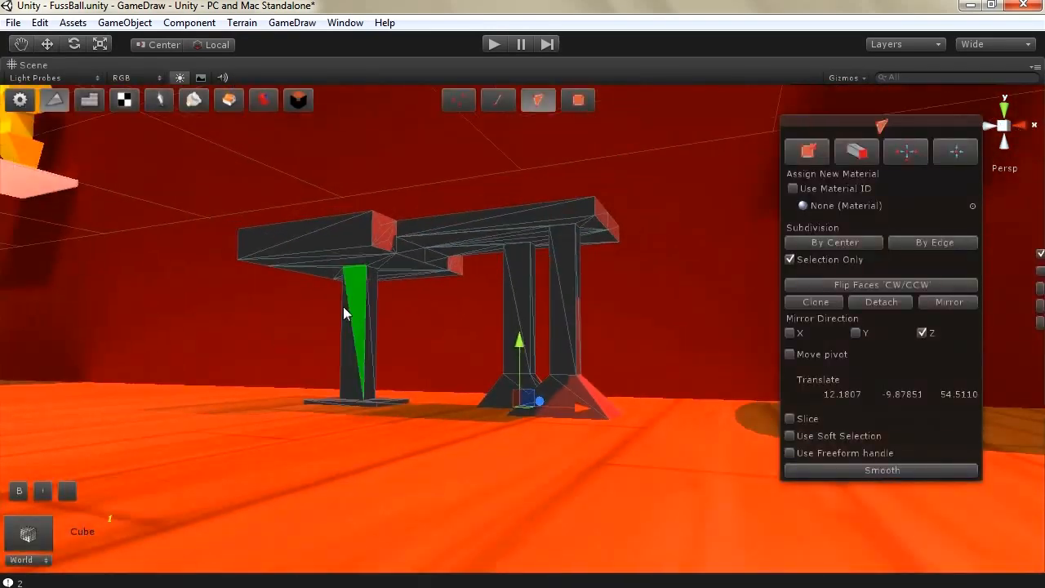
{"action": "left_click", "coordinate": [28, 49]}
{"action": "key", "text": "e"}
{"action": "right_click_drag", "start_coordinate": [422, 373], "coordinate": [406, 429]}
{"action": "key", "text": "q"}
{"action": "key", "text": "Up"}
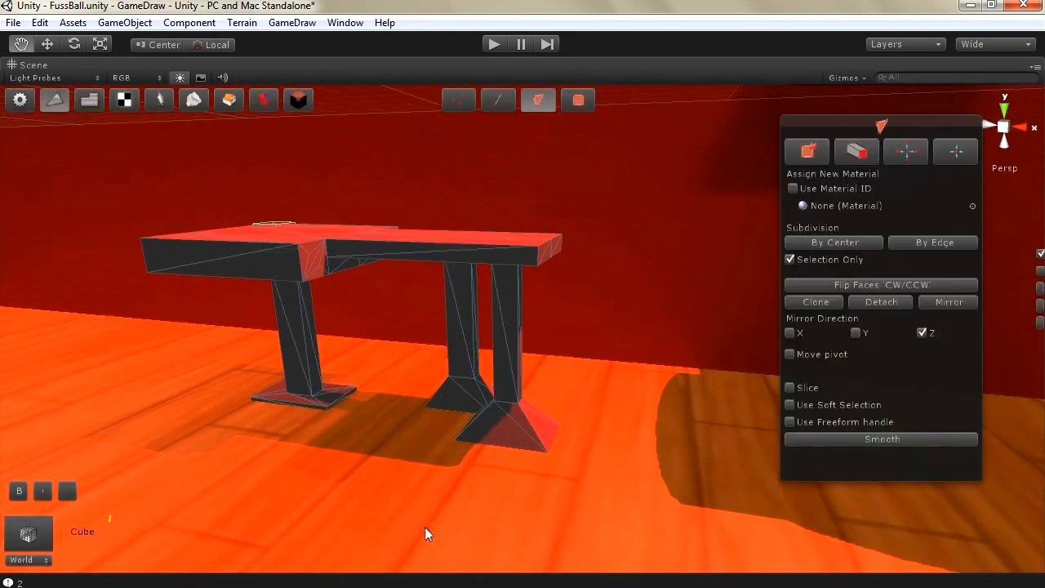
Step: Extrude the two triangles of the strip along the tabletop's long front edge and scale them slightly inward
{"action": "key", "text": "Up"}
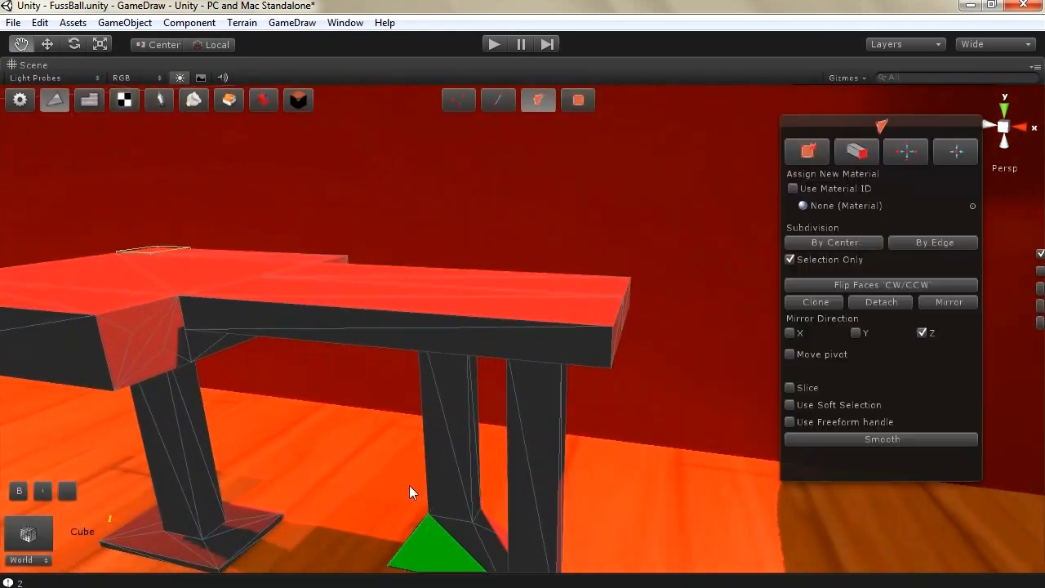
{"action": "key", "text": "Left"}
{"action": "key", "text": "Down"}
{"action": "key", "text": "Up"}
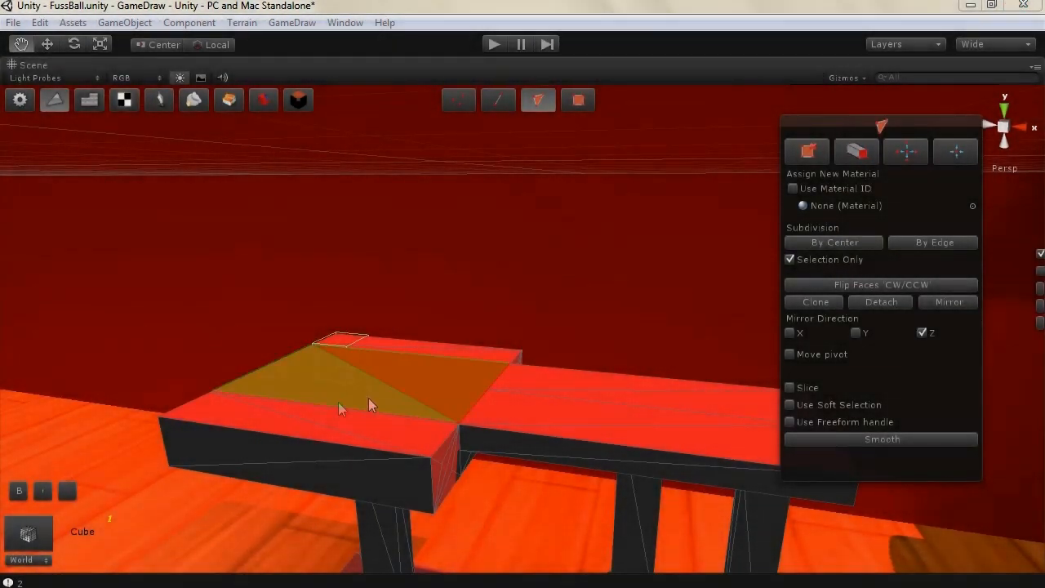
{"action": "middle_click_drag", "start_coordinate": [383, 478], "coordinate": [371, 424]}
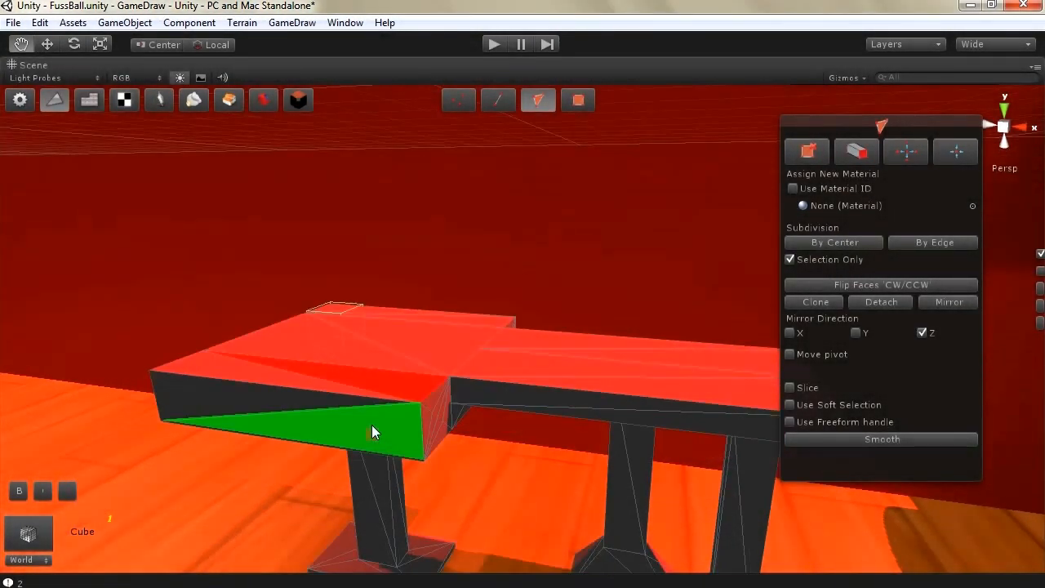
{"action": "scroll", "coordinate": [371, 425], "scroll_direction": "up", "scroll_amount": 3}
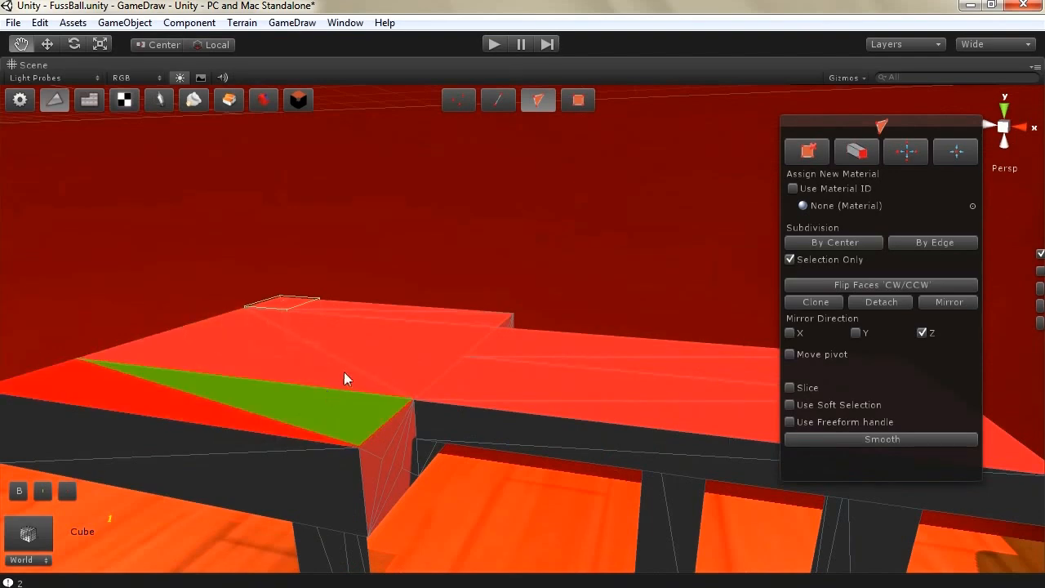
{"action": "key", "text": "Left"}
{"action": "key", "text": "Left"}
{"action": "key", "text": "Up"}
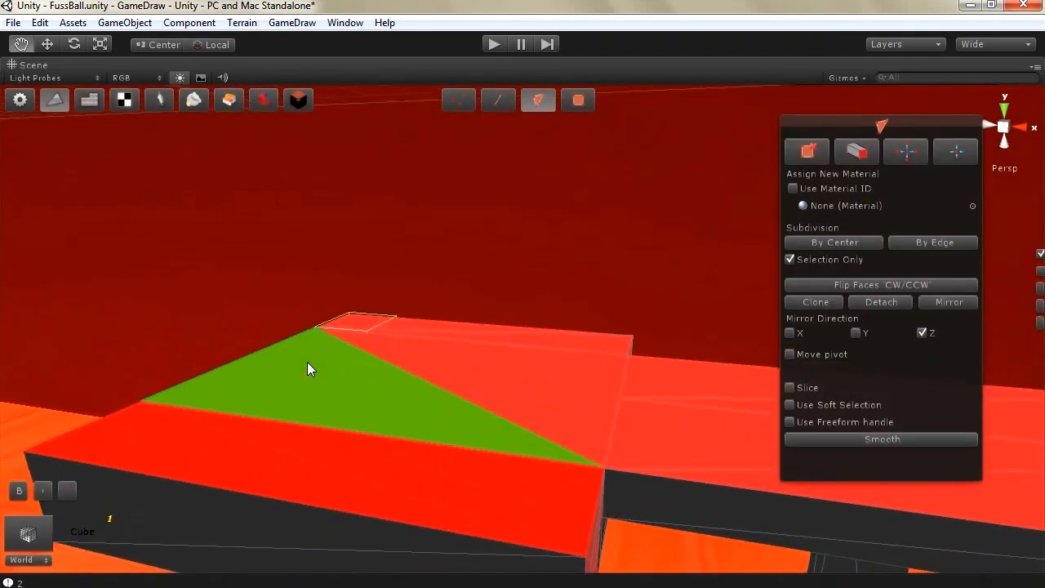
{"action": "key", "text": "Down"}
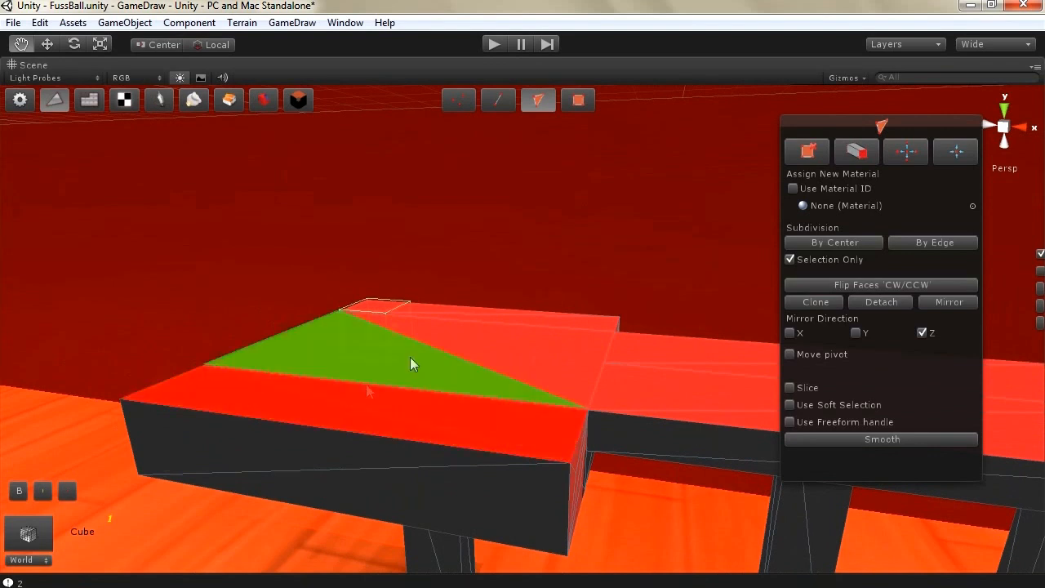
{"action": "left_click", "coordinate": [855, 160]}
{"action": "left_click", "coordinate": [99, 47]}
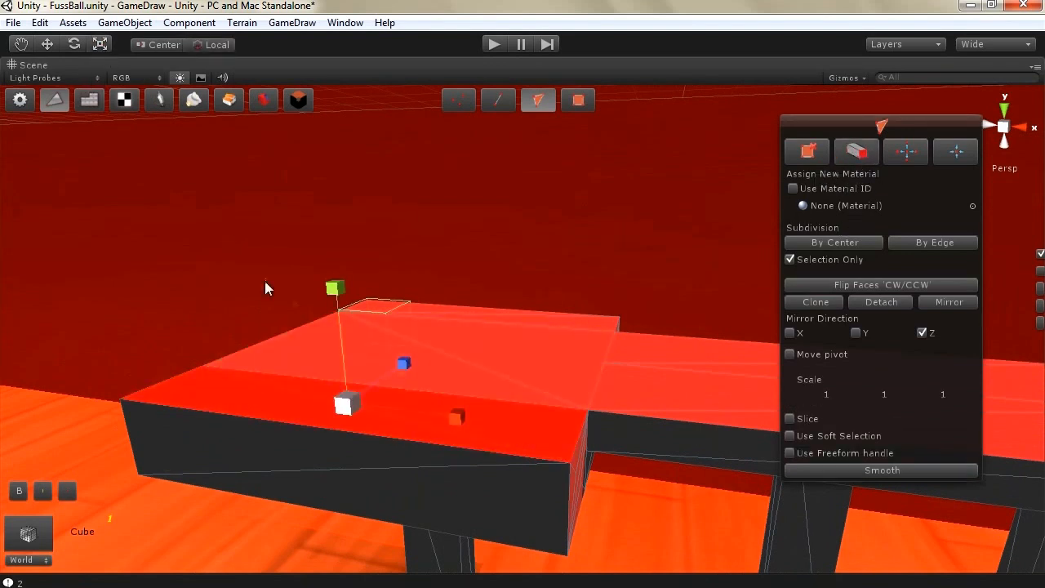
{"action": "left_click_drag", "start_coordinate": [341, 413], "coordinate": [341, 416]}
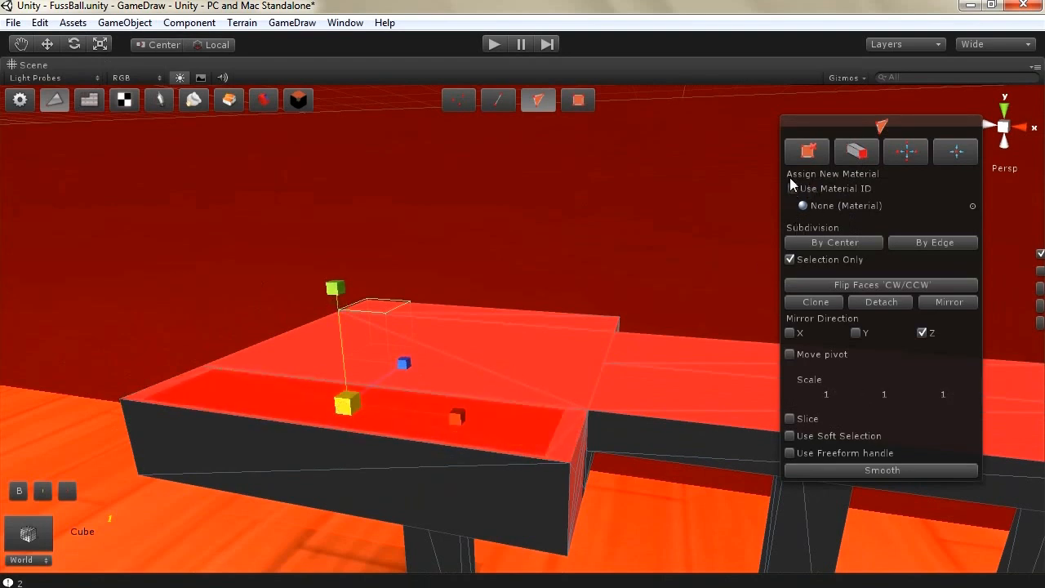
Step: Lower the inset strip along Y to about -5.08, sinking a long recess into the tabletop
{"action": "left_click", "coordinate": [46, 45]}
{"action": "left_click_drag", "start_coordinate": [346, 313], "coordinate": [341, 421]}
{"action": "right_click_drag", "start_coordinate": [497, 260], "coordinate": [343, 238]}
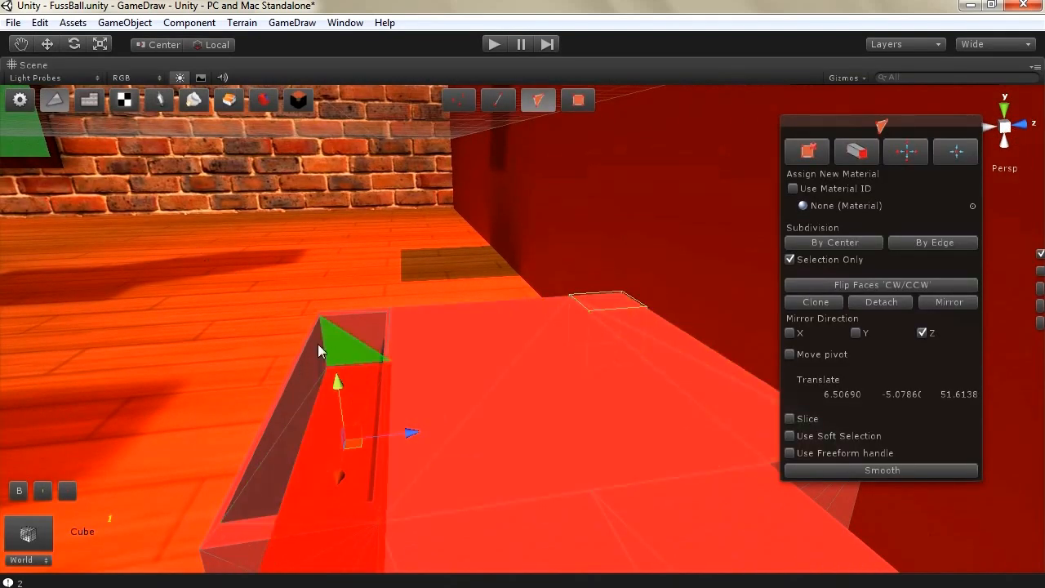
{"action": "middle_click_drag", "start_coordinate": [353, 291], "coordinate": [568, 273]}
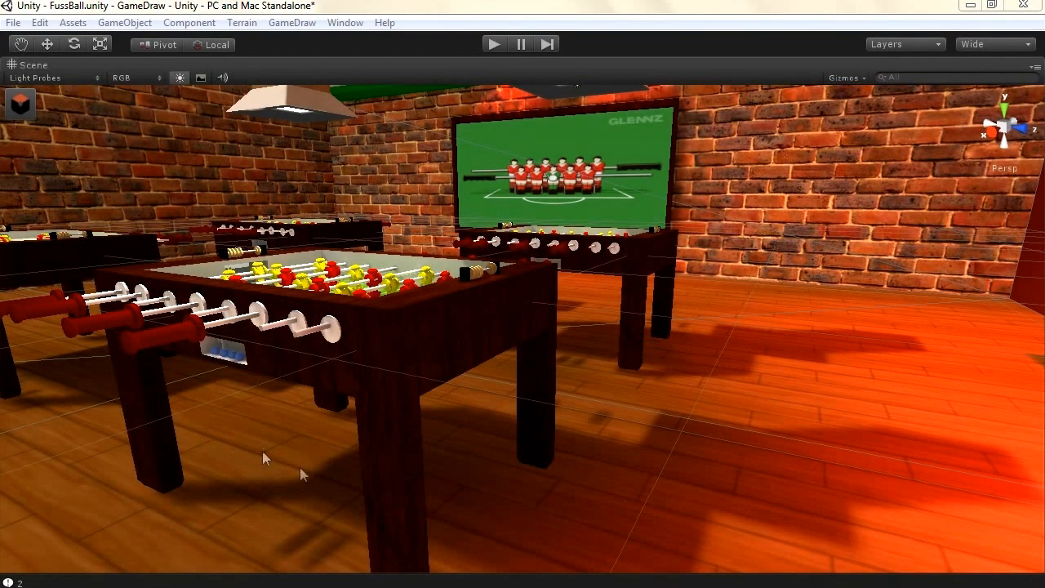
Step: Create a new cube in the empty space outside the room and frame it in the view
{"action": "right_click_drag", "start_coordinate": [238, 438], "coordinate": [375, 382]}
{"action": "key", "text": "Down"}
{"action": "key", "text": "Right"}
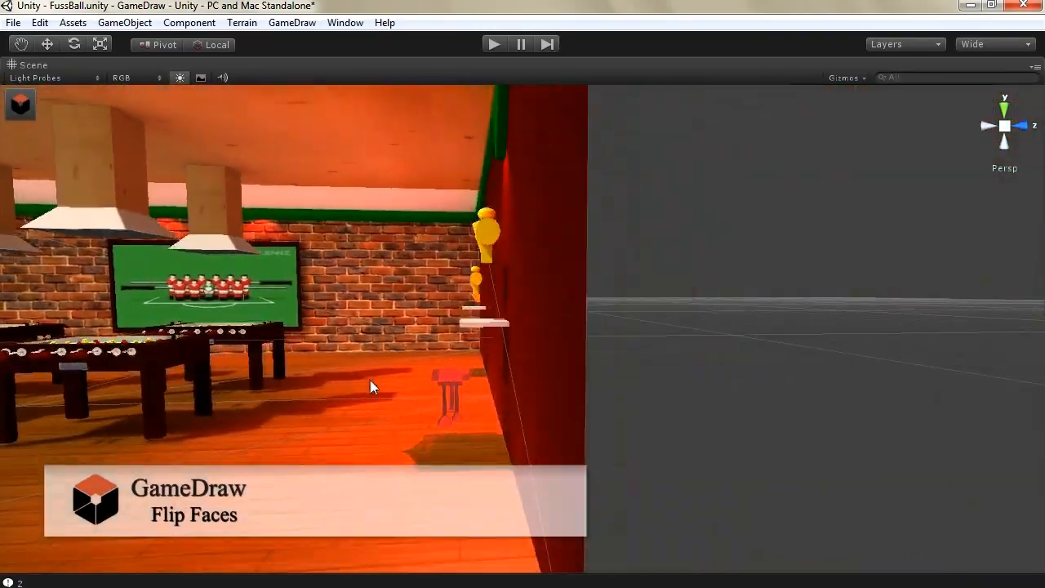
{"action": "left_click", "coordinate": [124, 22]}
{"action": "mouse_move", "coordinate": [221, 66]}
{"action": "left_click", "coordinate": [368, 233]}
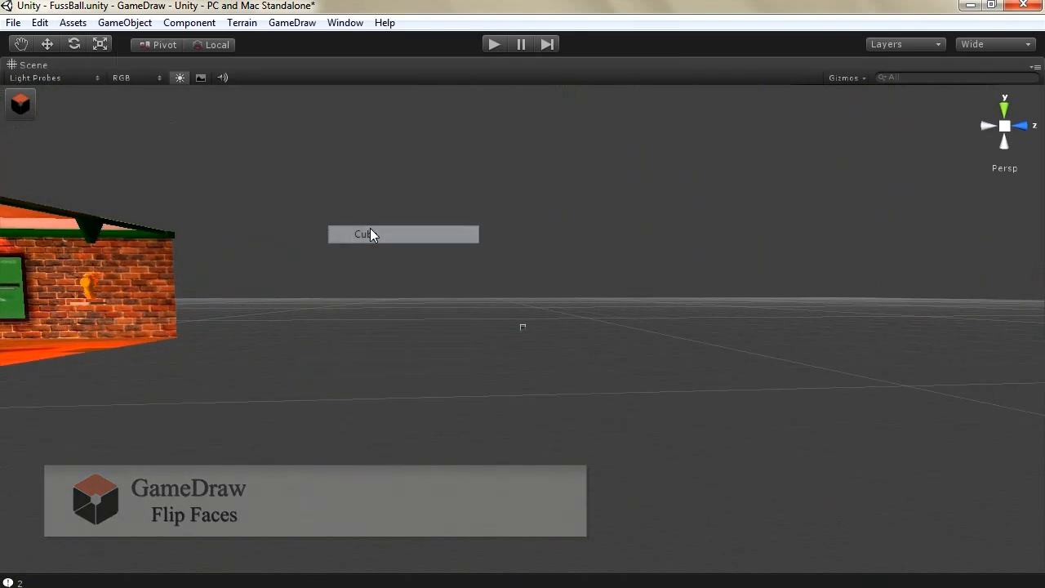
{"action": "key", "text": "f"}
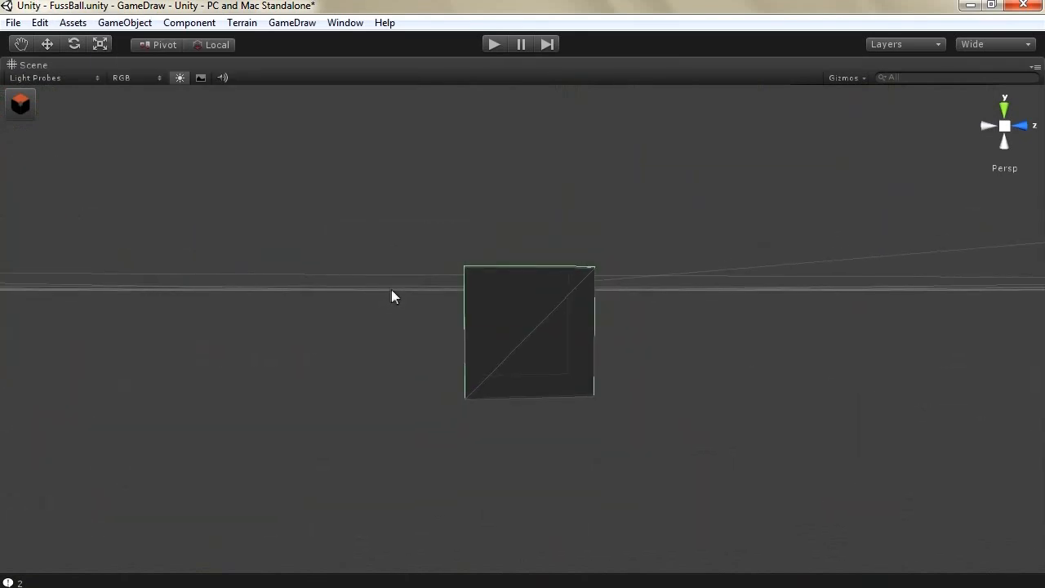
{"action": "left_click_drag", "start_coordinate": [523, 333], "coordinate": [446, 309]}
{"action": "scroll", "coordinate": [404, 308], "scroll_direction": "down", "scroll_amount": 3}
{"action": "scroll", "coordinate": [444, 307], "scroll_direction": "up", "scroll_amount": 3}
{"action": "middle_click_drag", "start_coordinate": [270, 307], "coordinate": [397, 308]}
{"action": "scroll", "coordinate": [397, 308], "scroll_direction": "down", "scroll_amount": 4}
Step: Start GameDraw mesh editing in triangle mode, then move both triangles of one cube side outward to X about 39.48
{"action": "left_click", "coordinate": [27, 109]}
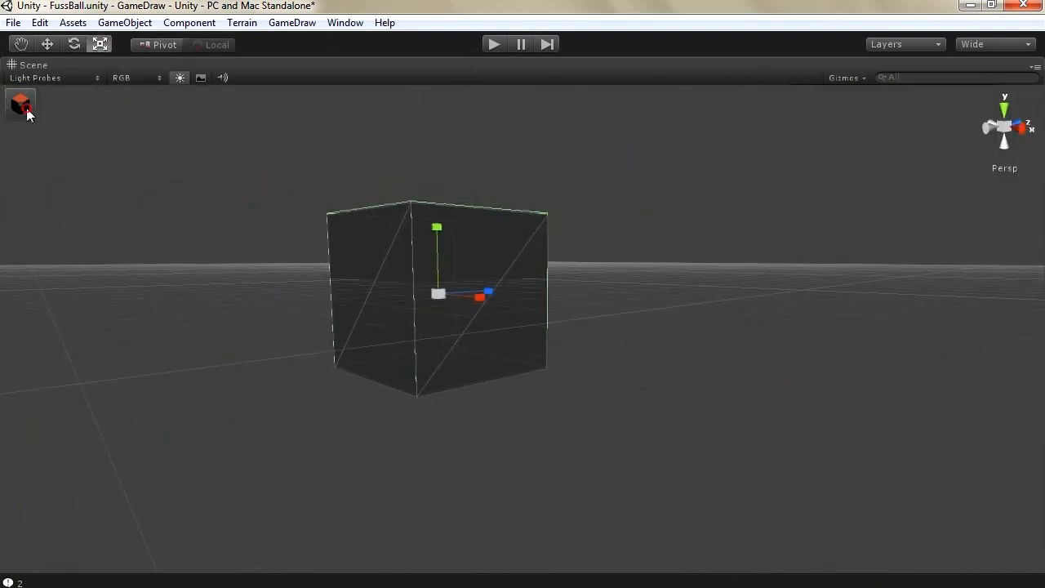
{"action": "left_click", "coordinate": [55, 99]}
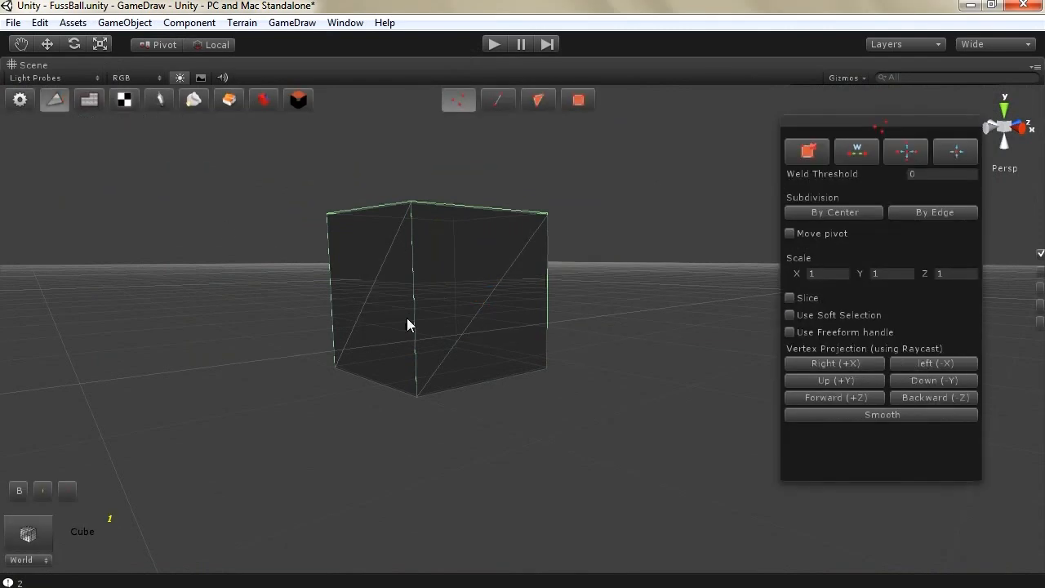
{"action": "left_click", "coordinate": [541, 100]}
{"action": "left_click", "coordinate": [450, 252]}
{"action": "left_click", "coordinate": [514, 344], "text": "shift"}
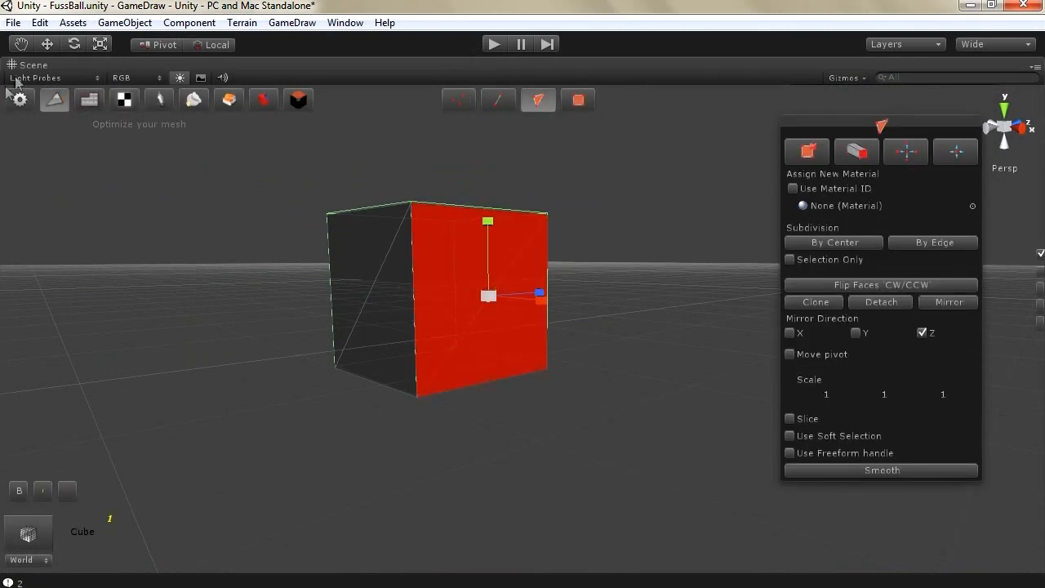
{"action": "left_click", "coordinate": [46, 46]}
{"action": "left_click_drag", "start_coordinate": [556, 306], "coordinate": [672, 335]}
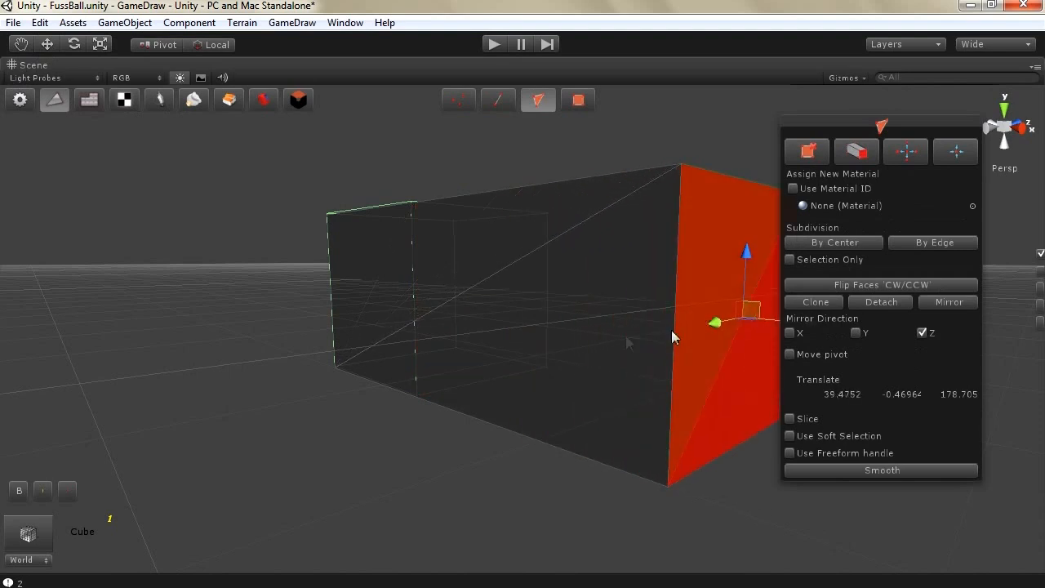
Step: Extrude the end face further along X, then extrude the new section's side face along Z to about 167.65
{"action": "scroll", "coordinate": [576, 319], "scroll_direction": "down", "scroll_amount": 5}
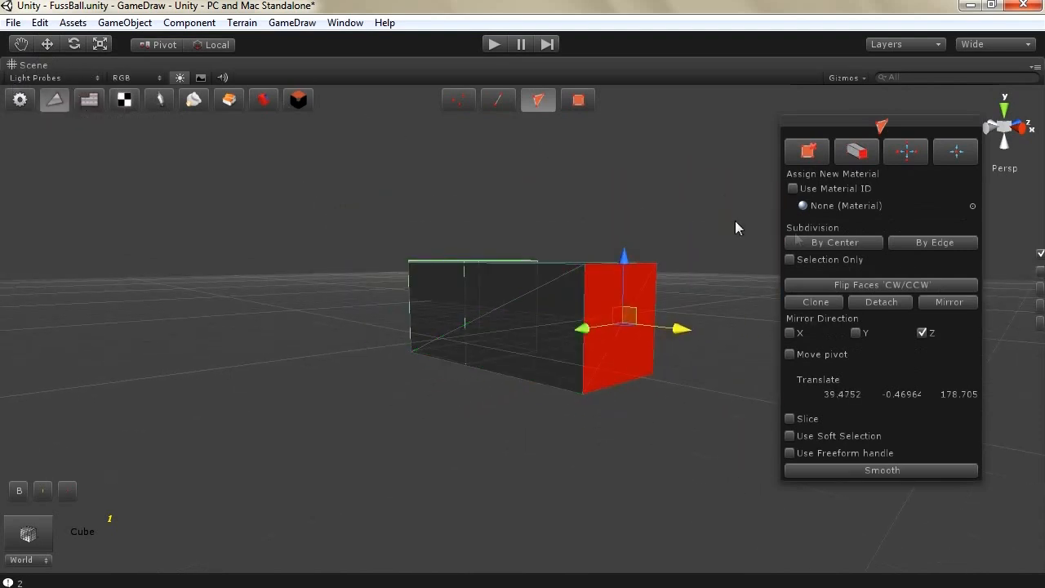
{"action": "left_click_drag", "start_coordinate": [688, 339], "coordinate": [760, 345]}
{"action": "left_click", "coordinate": [624, 330]}
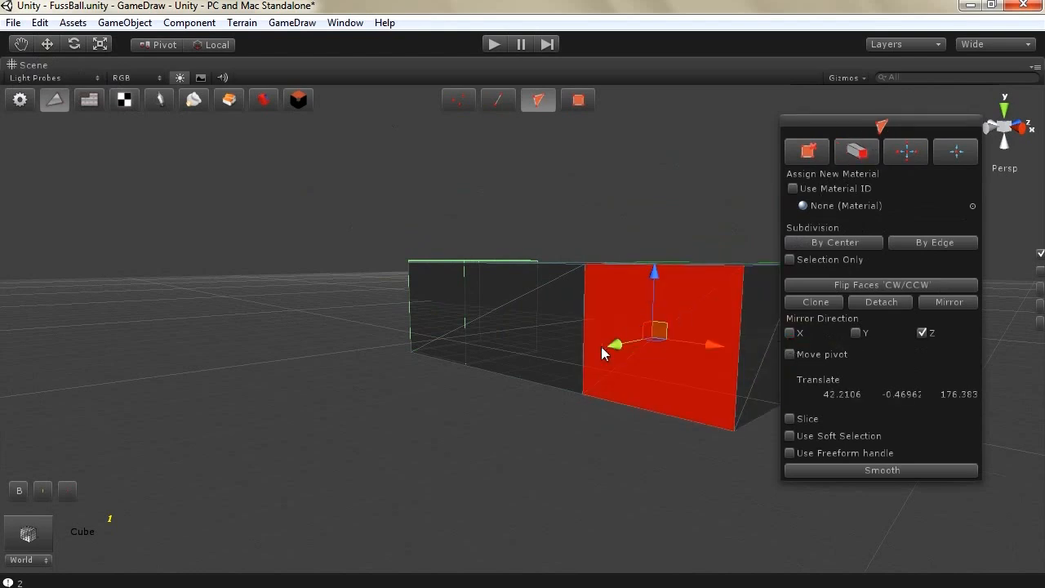
{"action": "left_click_drag", "start_coordinate": [550, 394], "coordinate": [485, 436]}
{"action": "scroll", "coordinate": [485, 436], "scroll_direction": "down", "scroll_amount": 3}
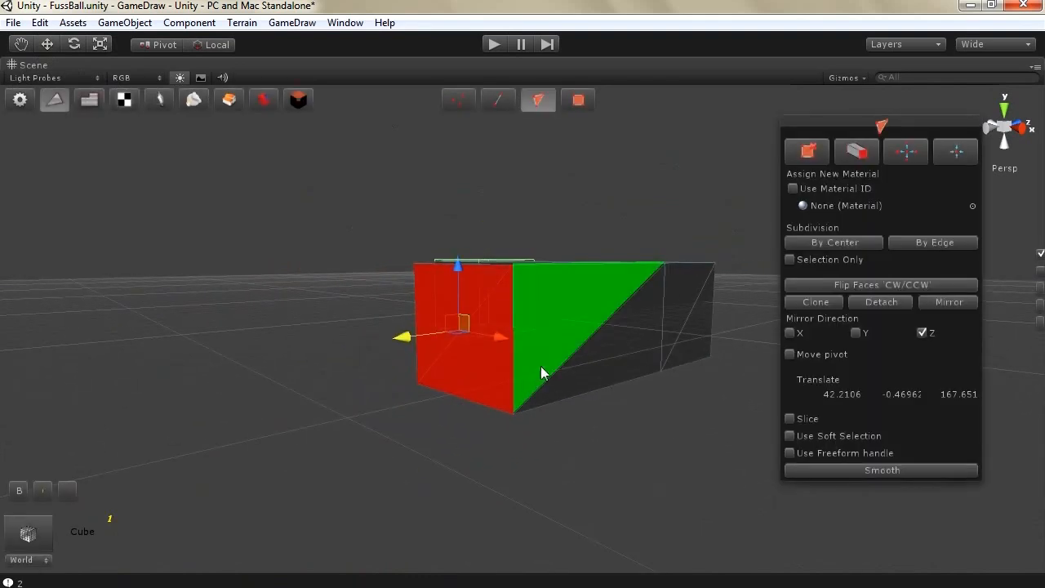
Step: Extrude the branch's end further along Z, then extrude the newest section's side face along X to about 53.67
{"action": "left_click_drag", "start_coordinate": [347, 357], "coordinate": [263, 382]}
{"action": "left_click", "coordinate": [292, 376]}
{"action": "left_click", "coordinate": [411, 333]}
{"action": "left_click", "coordinate": [499, 388], "text": "shift"}
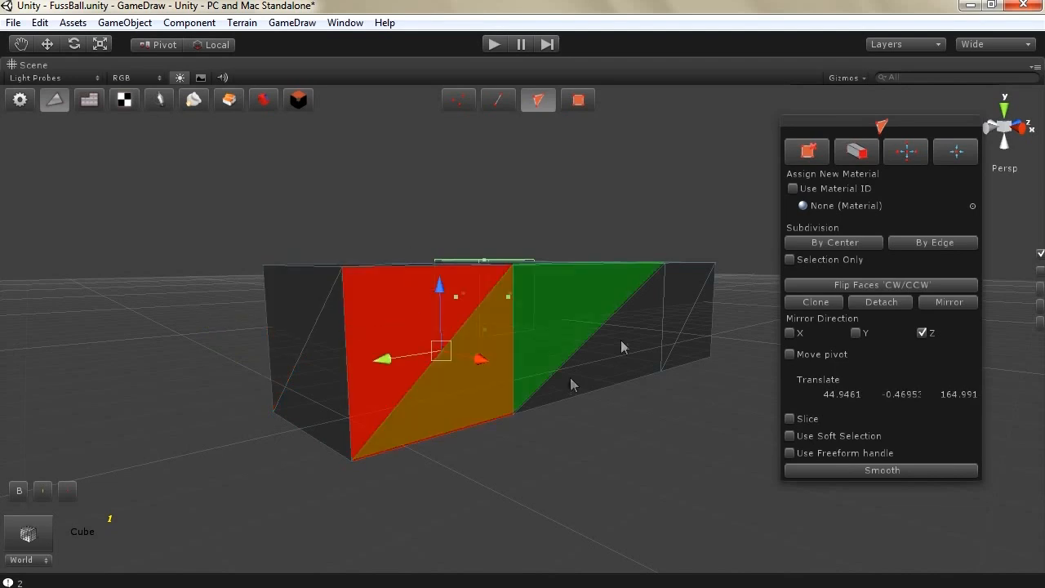
{"action": "left_click_drag", "start_coordinate": [480, 358], "coordinate": [660, 411]}
{"action": "scroll", "coordinate": [460, 310], "scroll_direction": "down", "scroll_amount": 5}
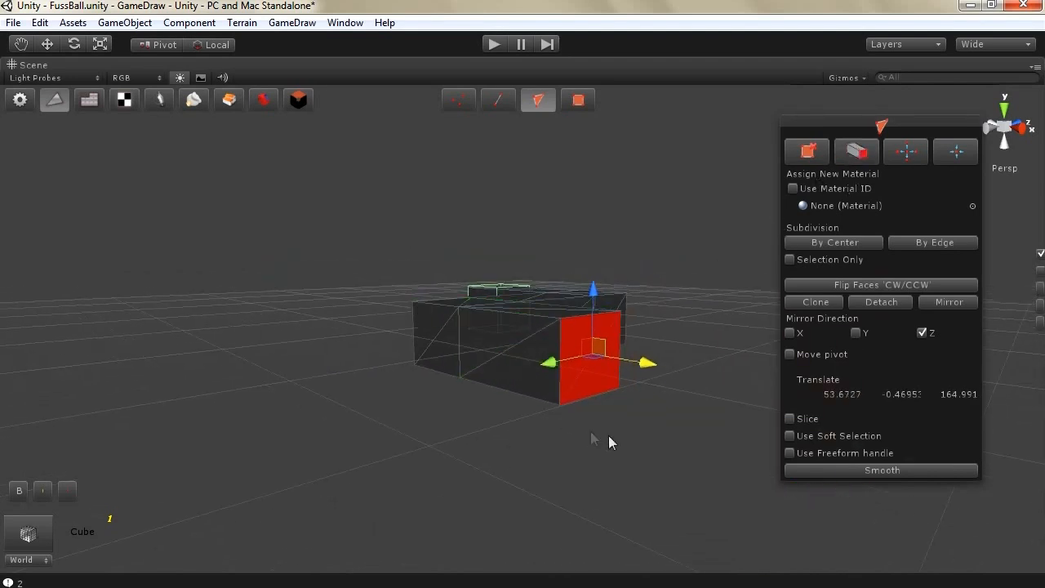
Step: Select all triangles of the winding block, flip their faces inward and examine the mesh from the inside
{"action": "left_click_drag", "start_coordinate": [641, 245], "coordinate": [408, 438]}
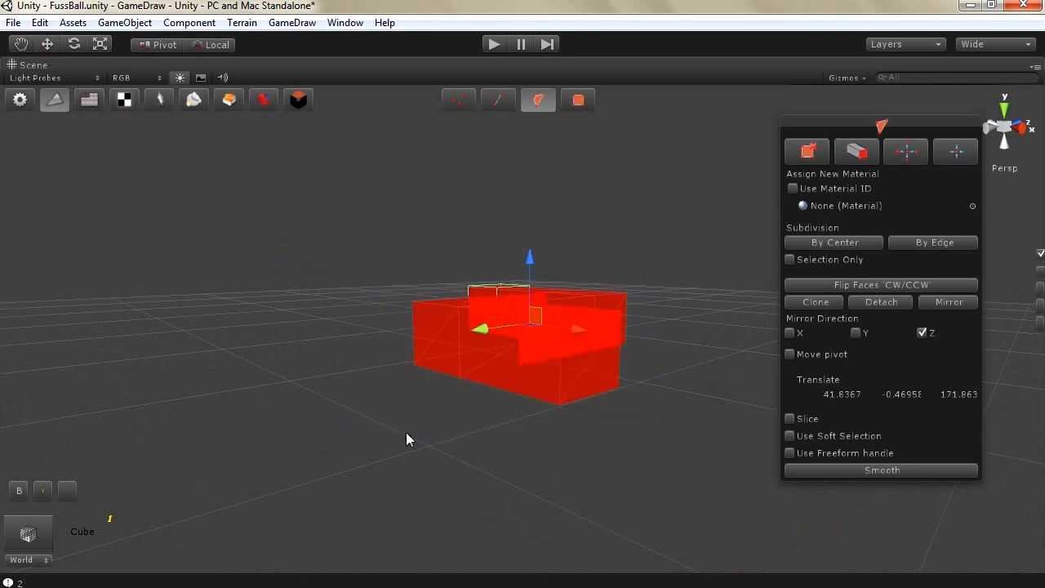
{"action": "left_click", "coordinate": [865, 288]}
{"action": "scroll", "coordinate": [492, 413], "scroll_direction": "up", "scroll_amount": 5}
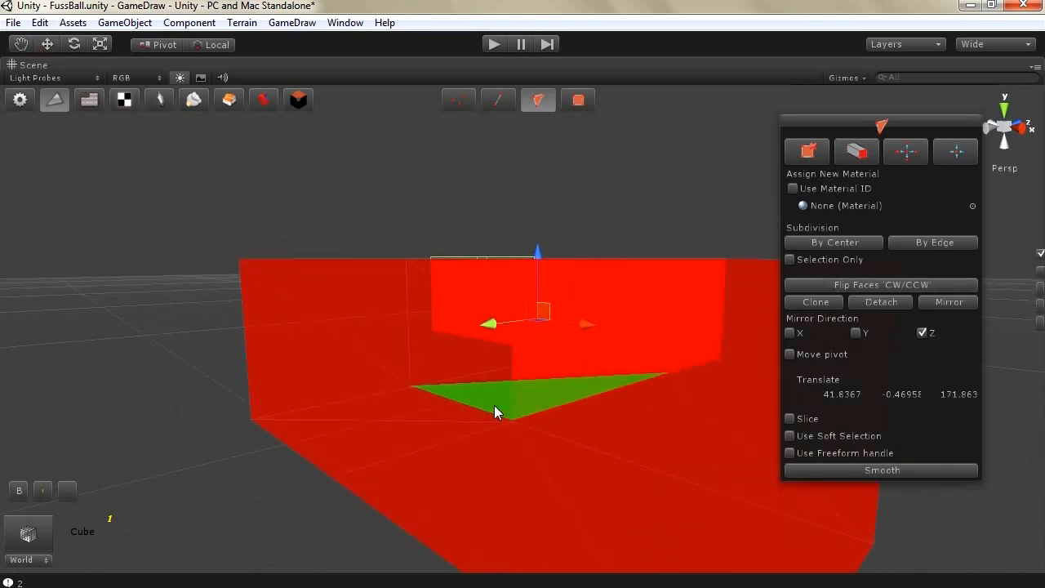
{"action": "key", "text": "Up"}
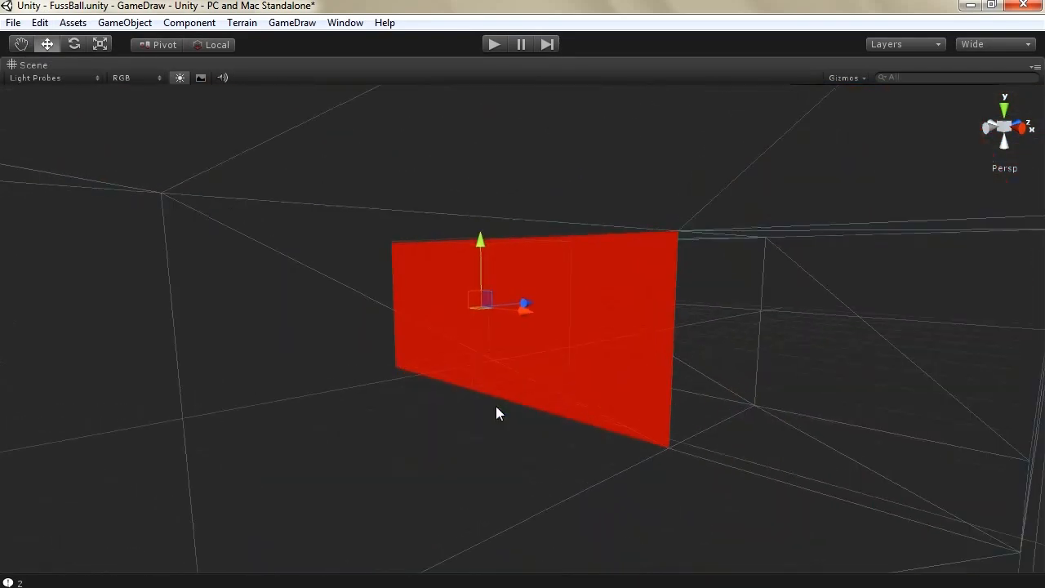
{"action": "key", "text": "Up"}
{"action": "key", "text": "Right"}
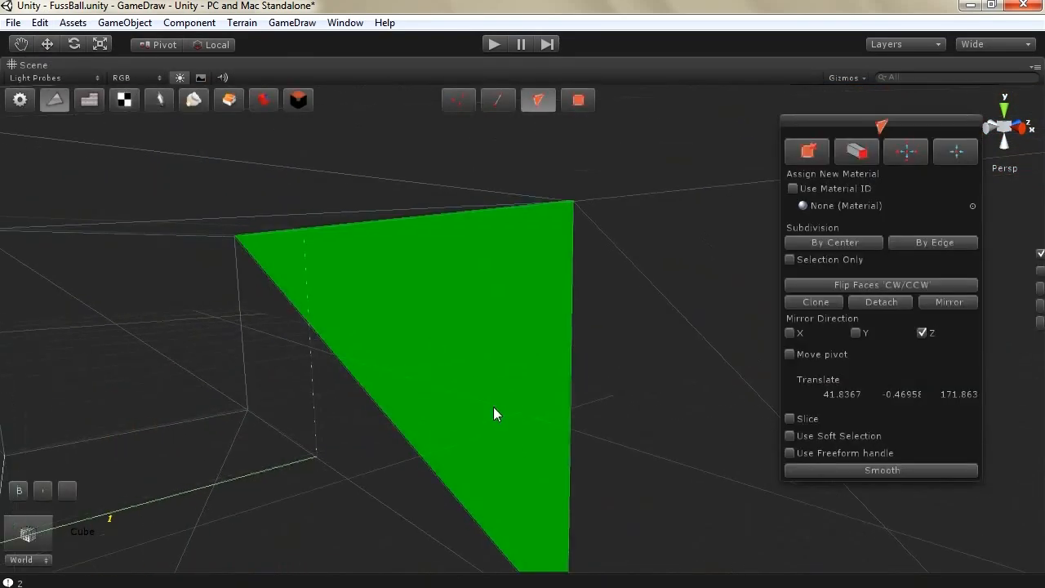
{"action": "right_click_drag", "start_coordinate": [493, 407], "coordinate": [352, 438]}
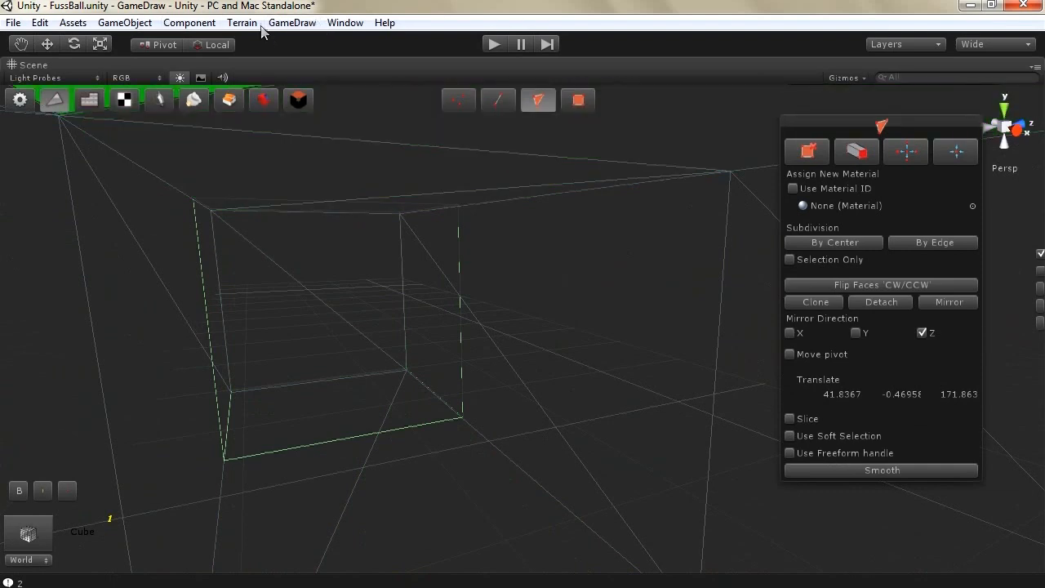
Step: Create a point light and place it inside the corridor at about X 37.41, Y 0.06, Z 178.47
{"action": "left_click", "coordinate": [134, 23]}
{"action": "mouse_move", "coordinate": [184, 60]}
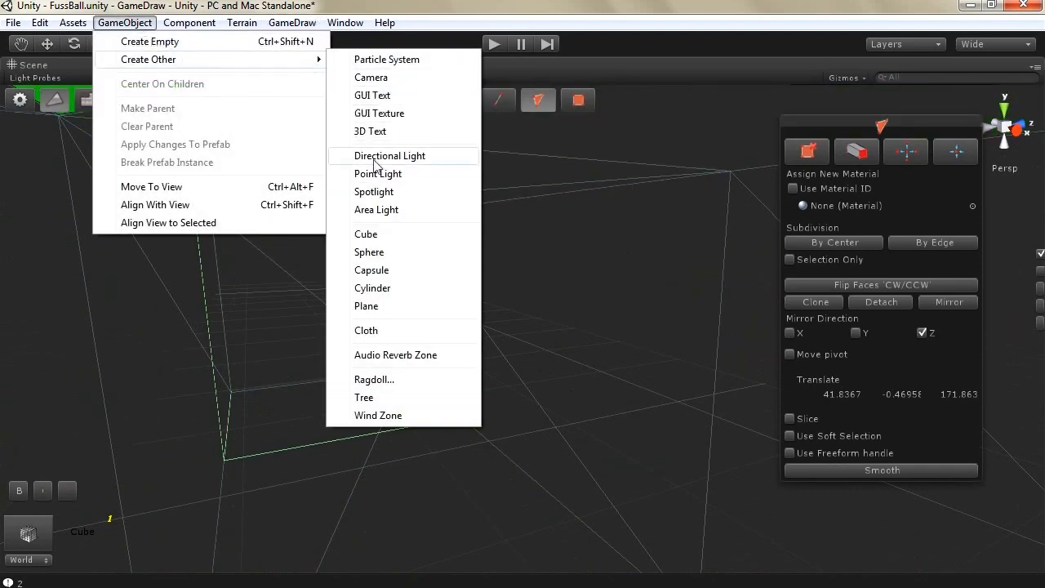
{"action": "left_click", "coordinate": [376, 174]}
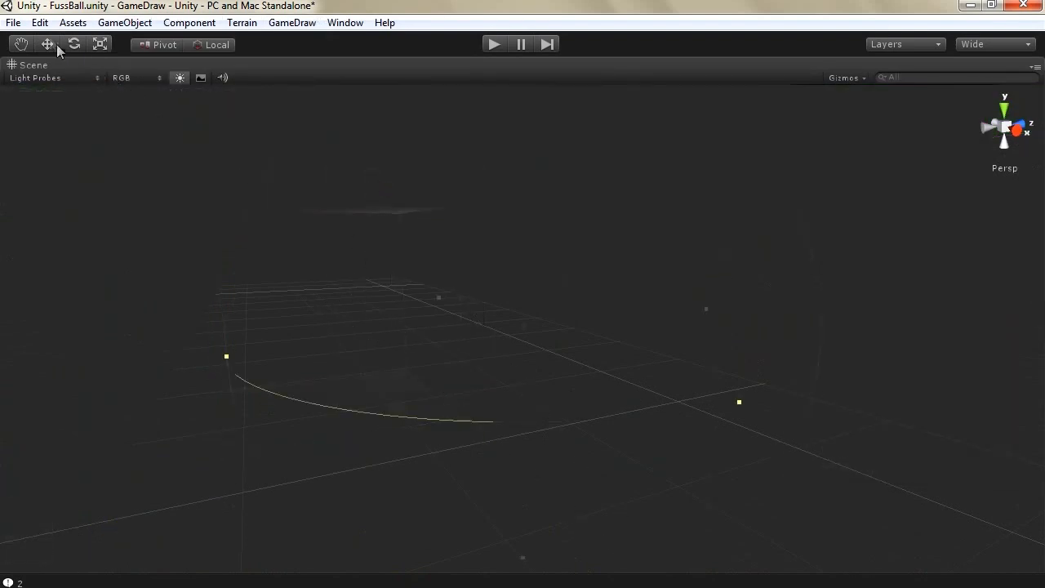
{"action": "left_click_drag", "start_coordinate": [549, 324], "coordinate": [422, 350]}
{"action": "left_click_drag", "start_coordinate": [352, 361], "coordinate": [409, 425]}
{"action": "left_click_drag", "start_coordinate": [390, 349], "coordinate": [378, 245]}
{"action": "left_click_drag", "start_coordinate": [454, 273], "coordinate": [412, 323]}
{"action": "left_click_drag", "start_coordinate": [391, 256], "coordinate": [396, 295]}
{"action": "scroll", "coordinate": [402, 259], "scroll_direction": "down", "scroll_amount": 4}
{"action": "scroll", "coordinate": [403, 259], "scroll_direction": "up", "scroll_amount": 2}
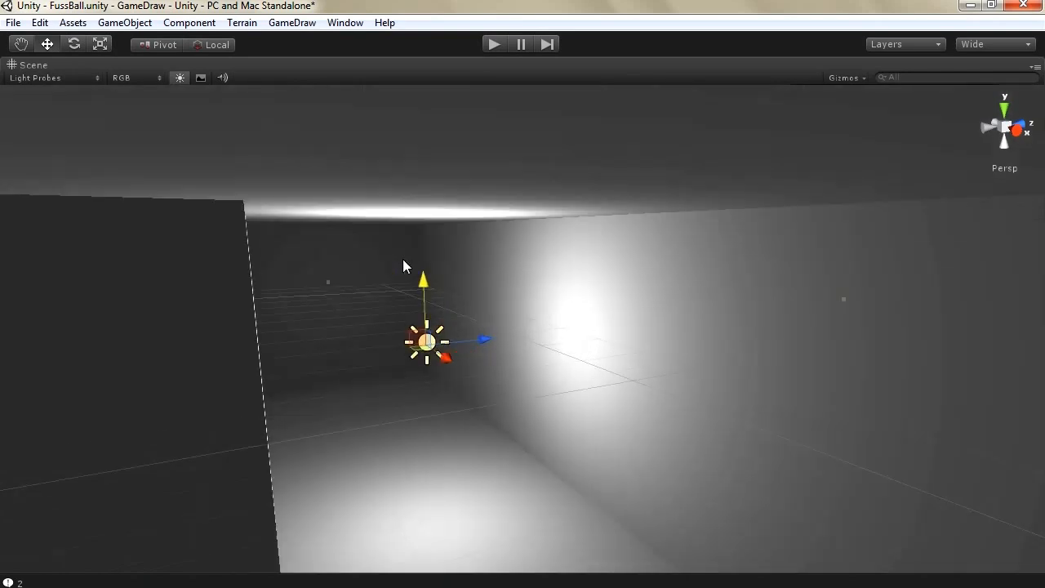
{"action": "scroll", "coordinate": [402, 259], "scroll_direction": "down", "scroll_amount": 3}
{"action": "scroll", "coordinate": [404, 259], "scroll_direction": "up", "scroll_amount": 1}
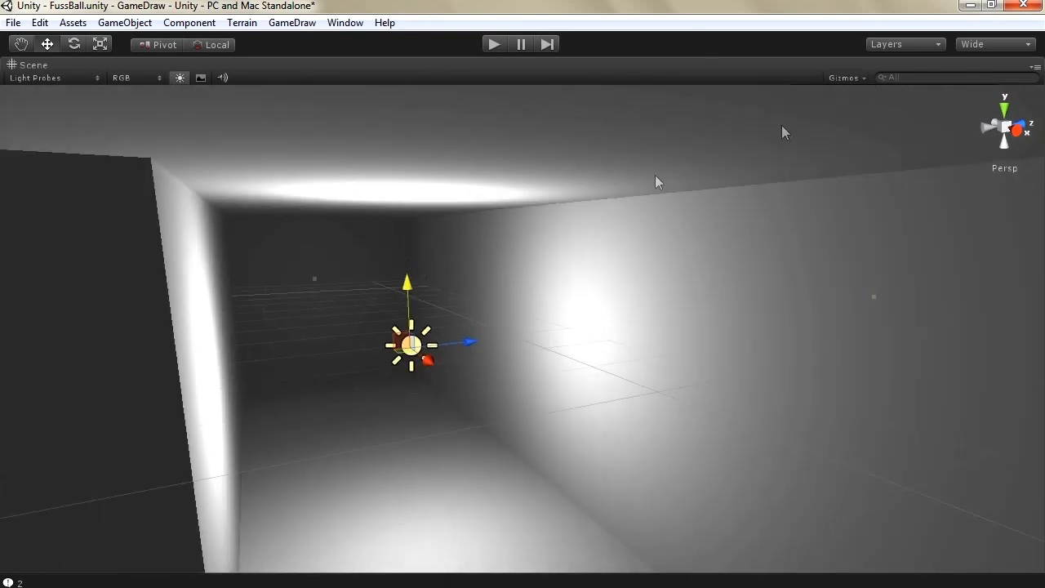
Step: Show the point light's properties and set its intensity to 0.8 and its range to 7.79
{"action": "key", "text": "shift+space"}
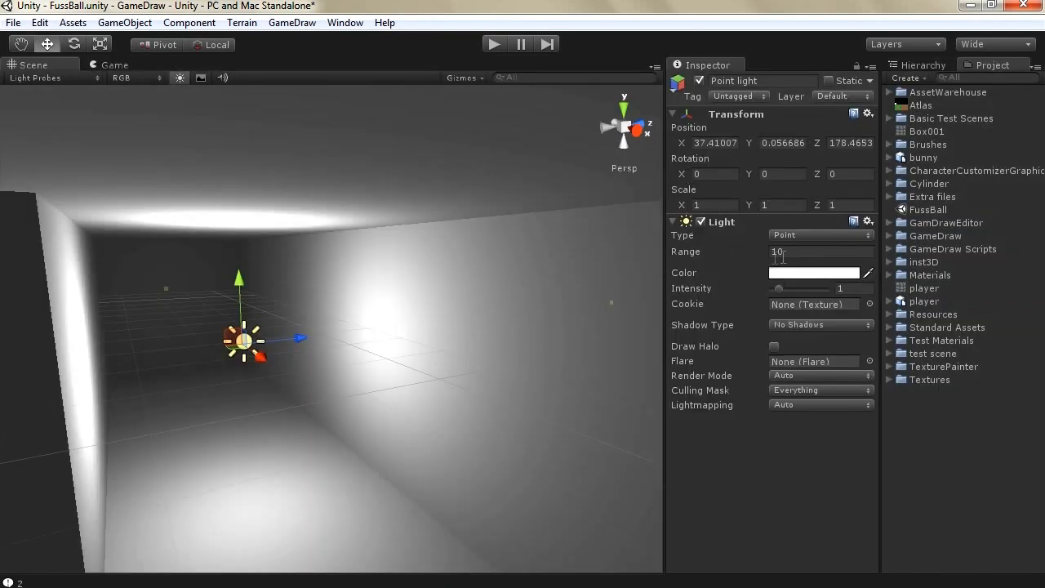
{"action": "left_click_drag", "start_coordinate": [779, 295], "coordinate": [777, 295]}
{"action": "left_click_drag", "start_coordinate": [760, 254], "coordinate": [698, 258]}
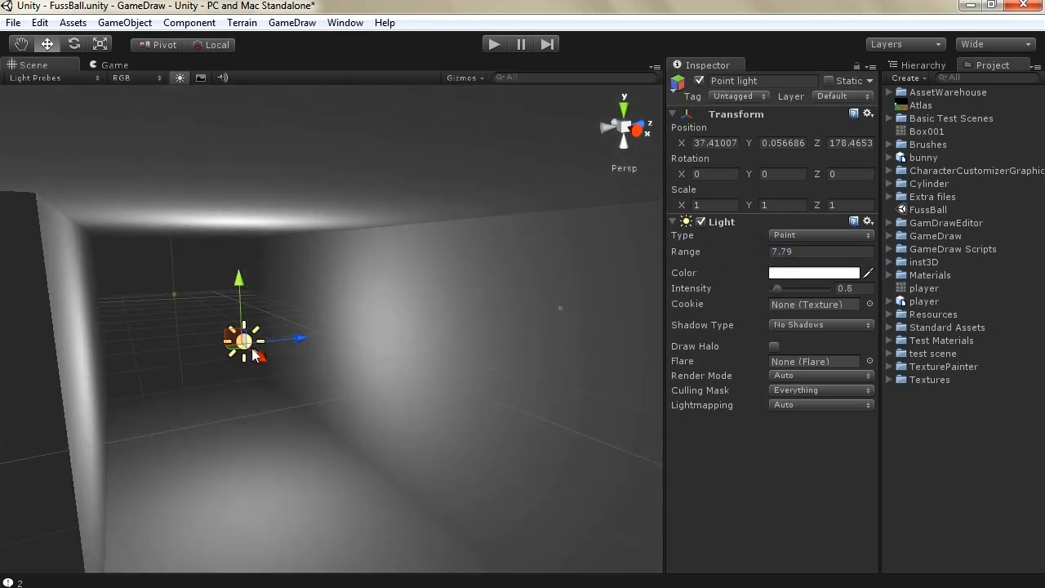
Step: Duplicate the point light twice along the corridor, placing the copies at X about 40.41 and 42.81
{"action": "mouse_move", "coordinate": [265, 368]}
{"action": "left_mouse_down"}
{"action": "mouse_move", "coordinate": [216, 340]}
{"action": "mouse_move", "coordinate": [273, 379]}
{"action": "mouse_move", "coordinate": [268, 371]}
{"action": "left_mouse_up"}
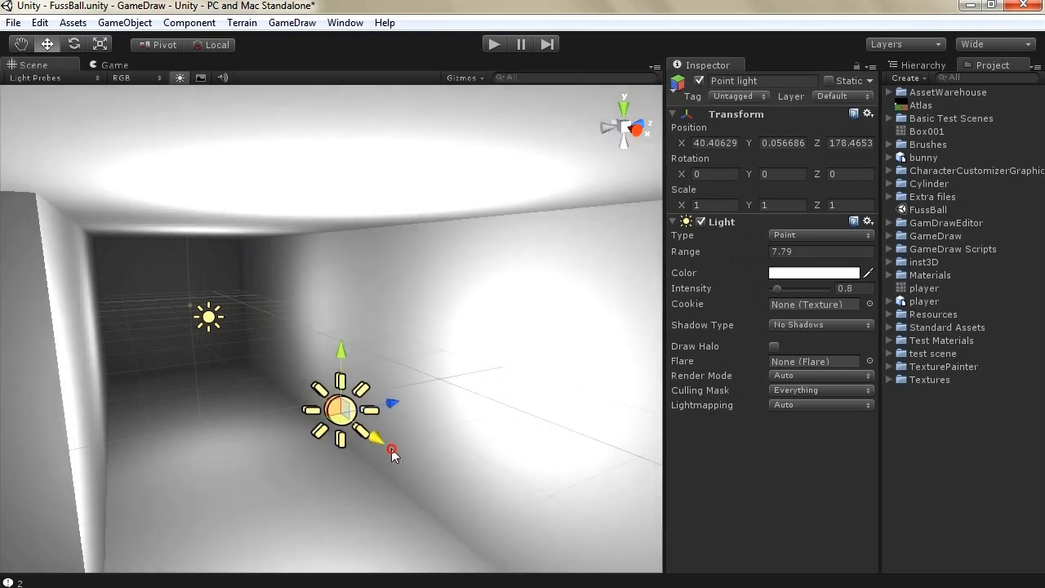
{"action": "left_click_drag", "start_coordinate": [374, 433], "coordinate": [539, 535]}
{"action": "scroll", "coordinate": [285, 365], "scroll_direction": "down", "scroll_amount": 5}
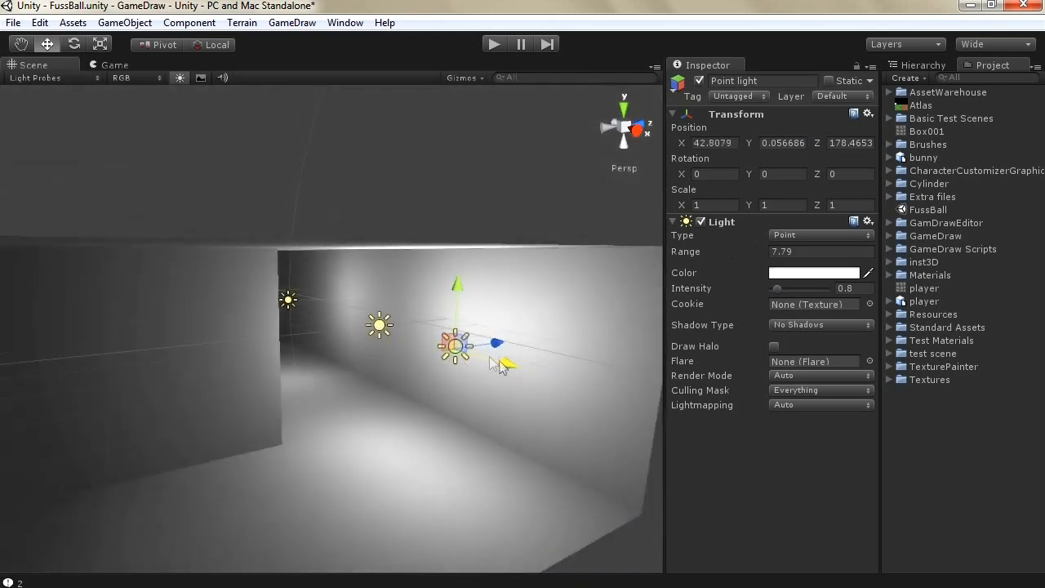
Step: Duplicate the point light around the corridor's bend and place the copy at about X 42.25, Z 172.56
{"action": "left_click_drag", "start_coordinate": [500, 366], "coordinate": [297, 429]}
{"action": "key", "text": "ctrl+d"}
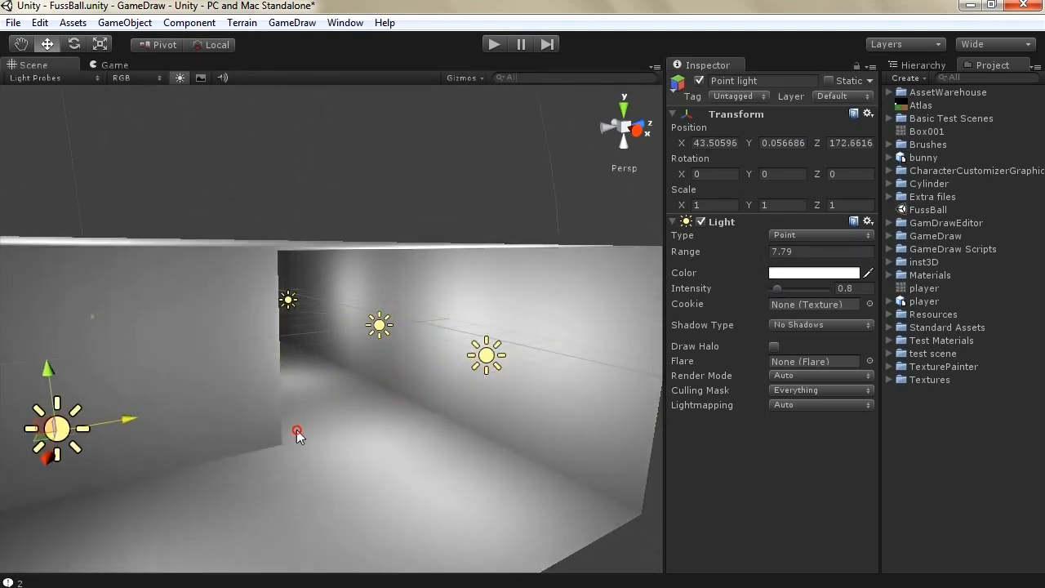
{"action": "key", "text": "Left"}
{"action": "key", "text": "Left"}
{"action": "right_click_drag", "start_coordinate": [356, 388], "coordinate": [635, 388]}
{"action": "key", "text": "Left"}
{"action": "key", "text": "Down"}
{"action": "left_click_drag", "start_coordinate": [420, 316], "coordinate": [353, 313]}
{"action": "left_click", "coordinate": [333, 279]}
{"action": "left_click_drag", "start_coordinate": [389, 279], "coordinate": [351, 277]}
{"action": "left_click", "coordinate": [298, 317]}
Step: Place another point light copy further along the same corridor section, at about Z 164.55
{"action": "right_click_drag", "start_coordinate": [295, 395], "coordinate": [164, 349]}
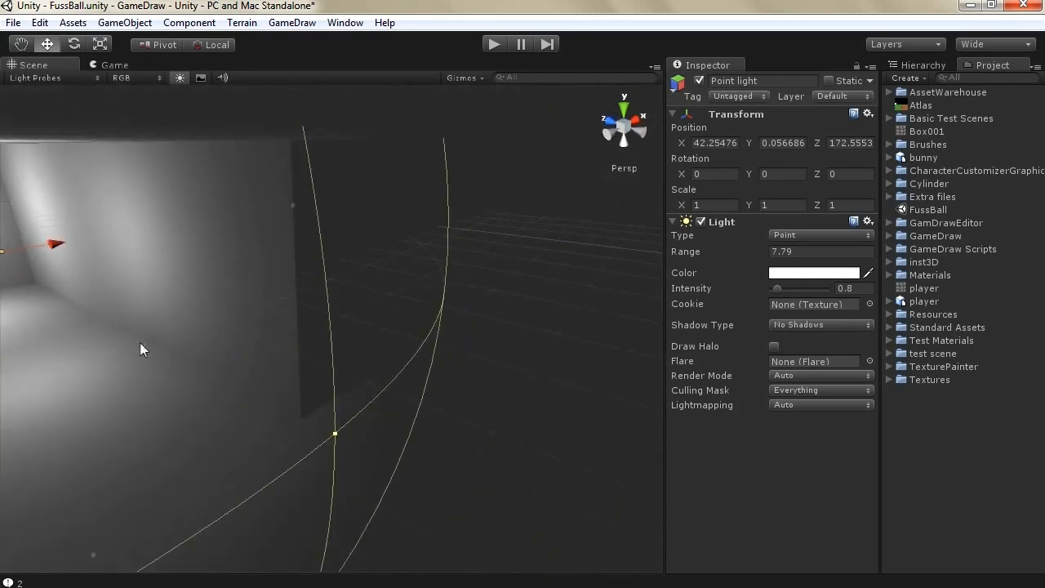
{"action": "key", "text": "Down"}
{"action": "key", "text": "Left"}
{"action": "left_click_drag", "start_coordinate": [94, 232], "coordinate": [261, 280]}
{"action": "key", "text": "Right"}
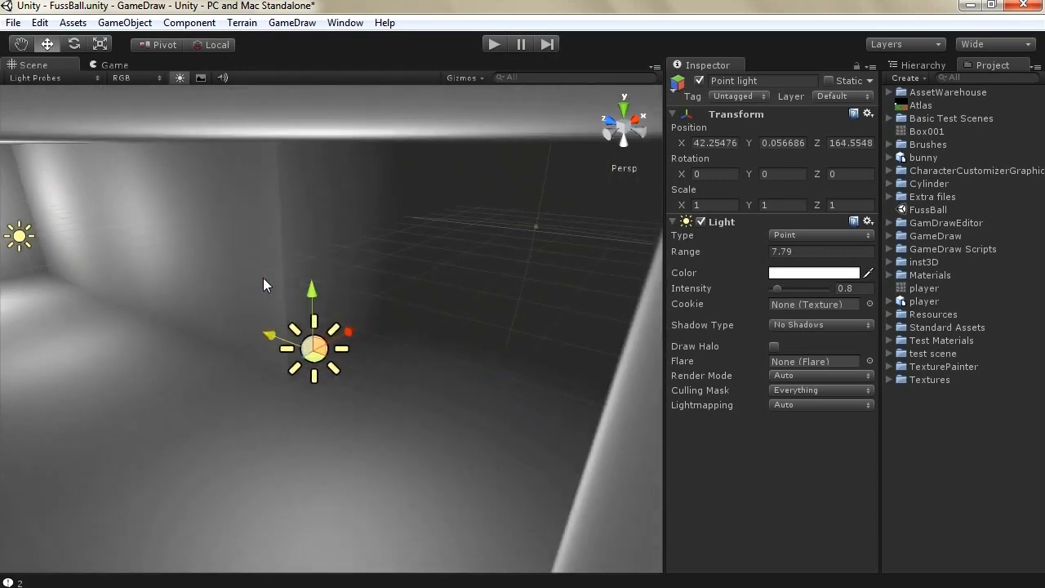
Step: Duplicate a point light and place the copy in the dark corridor section at about X 34.80, Z 178.47
{"action": "key", "text": "ctrl+d"}
{"action": "left_click_drag", "start_coordinate": [349, 331], "coordinate": [660, 92]}
{"action": "key", "text": "Left"}
{"action": "right_click_drag", "start_coordinate": [179, 343], "coordinate": [326, 321]}
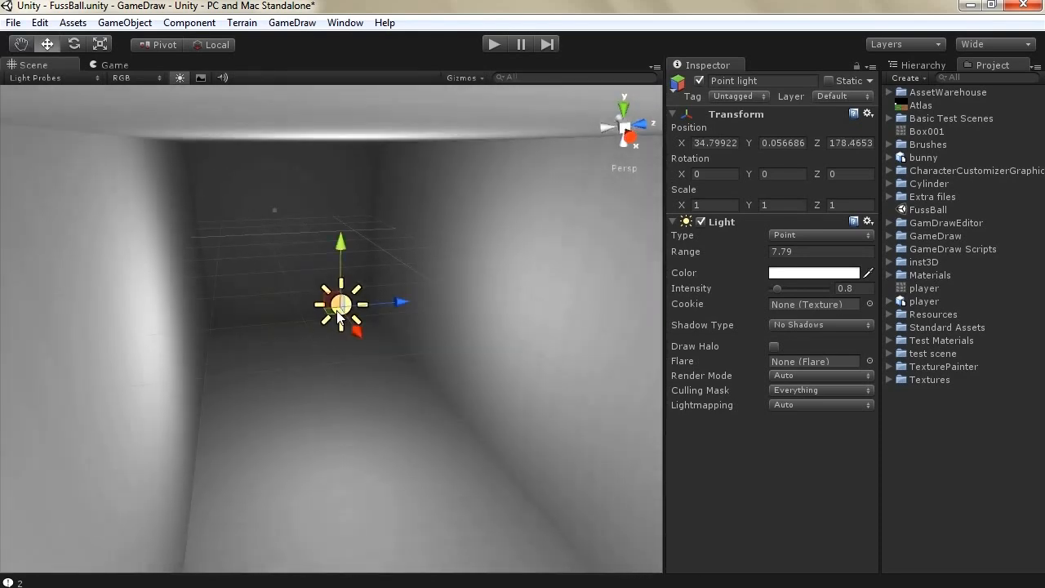
{"action": "right_click_drag", "start_coordinate": [358, 330], "coordinate": [383, 374]}
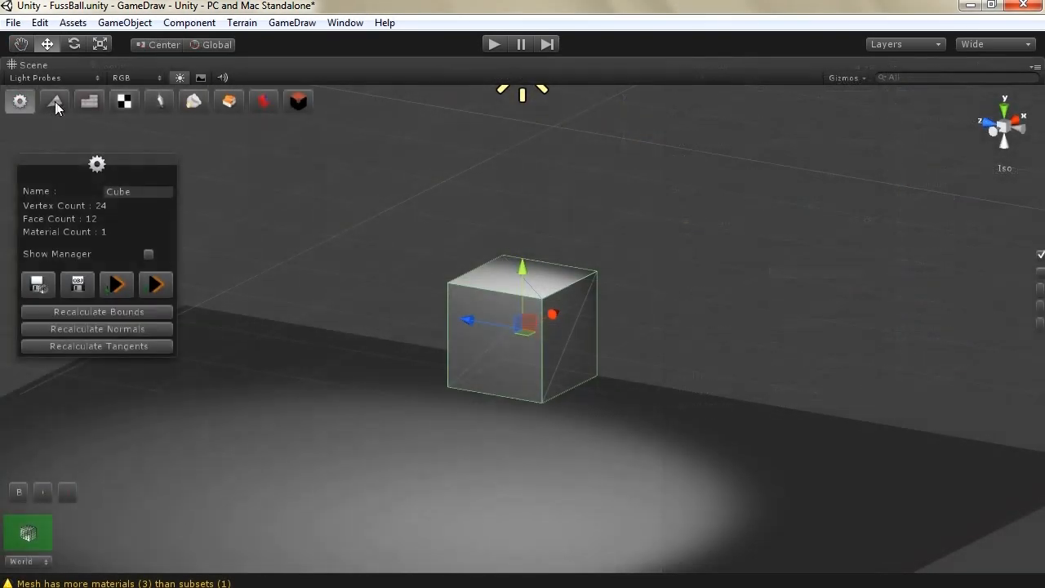
Step: Start editing the cube's vertices, turn on the Slice option and check that it is also offered for triangle editing
{"action": "left_click", "coordinate": [55, 101]}
{"action": "left_click_drag", "start_coordinate": [118, 168], "coordinate": [858, 209]}
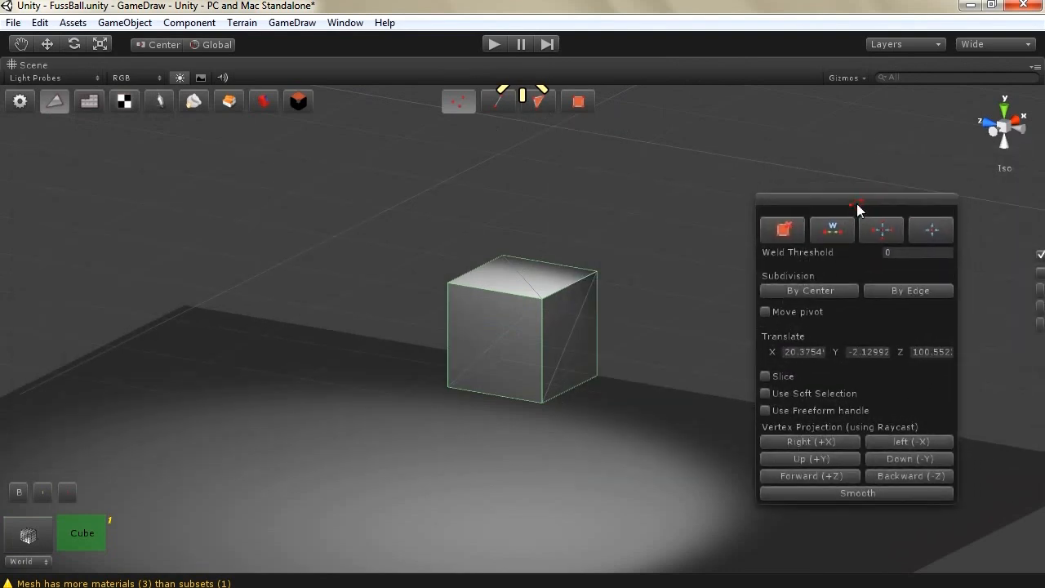
{"action": "left_click", "coordinate": [766, 376]}
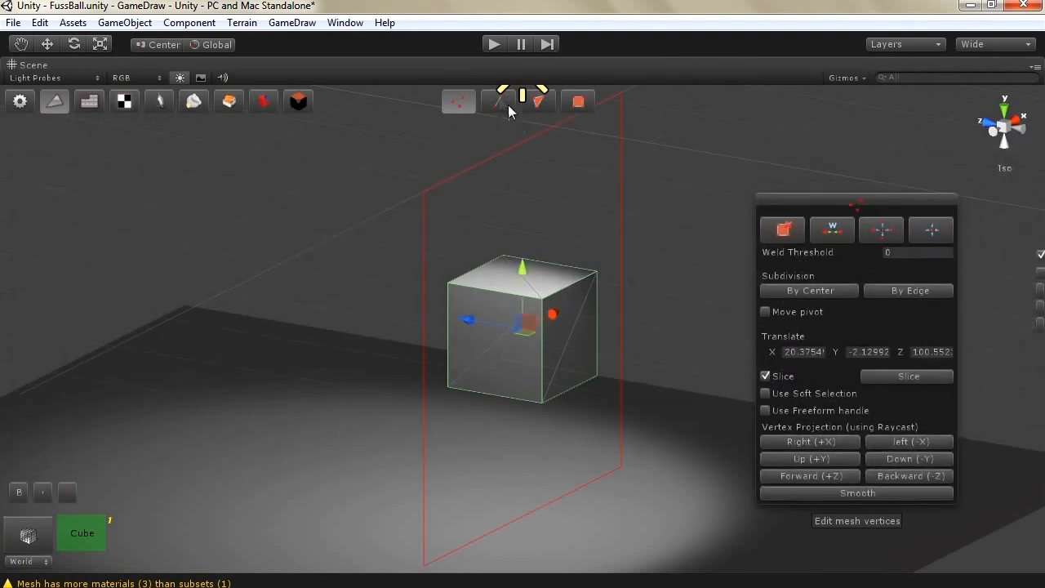
{"action": "left_click", "coordinate": [537, 102]}
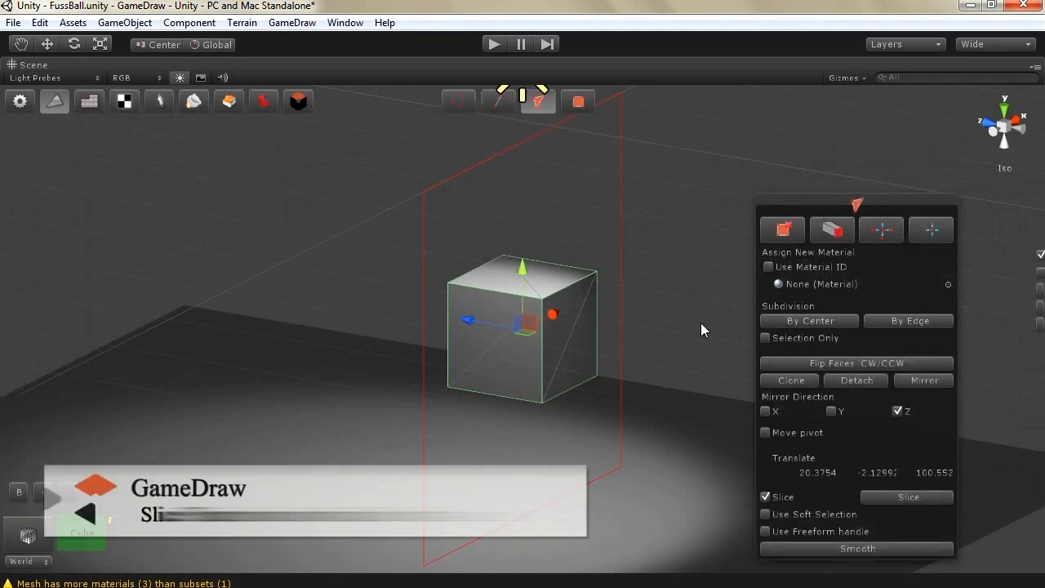
{"action": "left_click", "coordinate": [460, 106]}
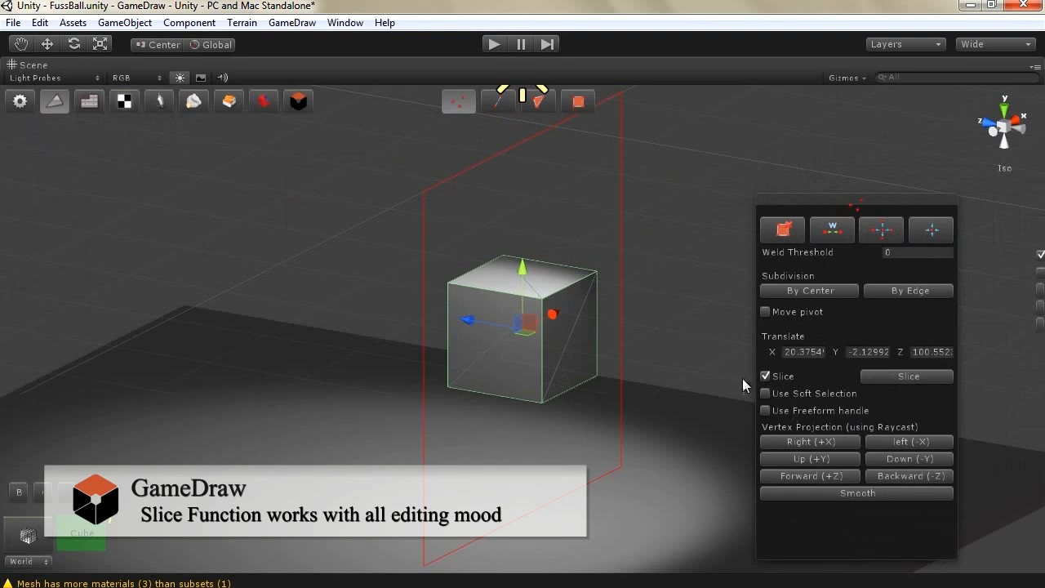
Step: In the left view, rotate the slice plane to horizontal, slice the cube through its middle and turn Slice off
{"action": "left_click", "coordinate": [993, 136]}
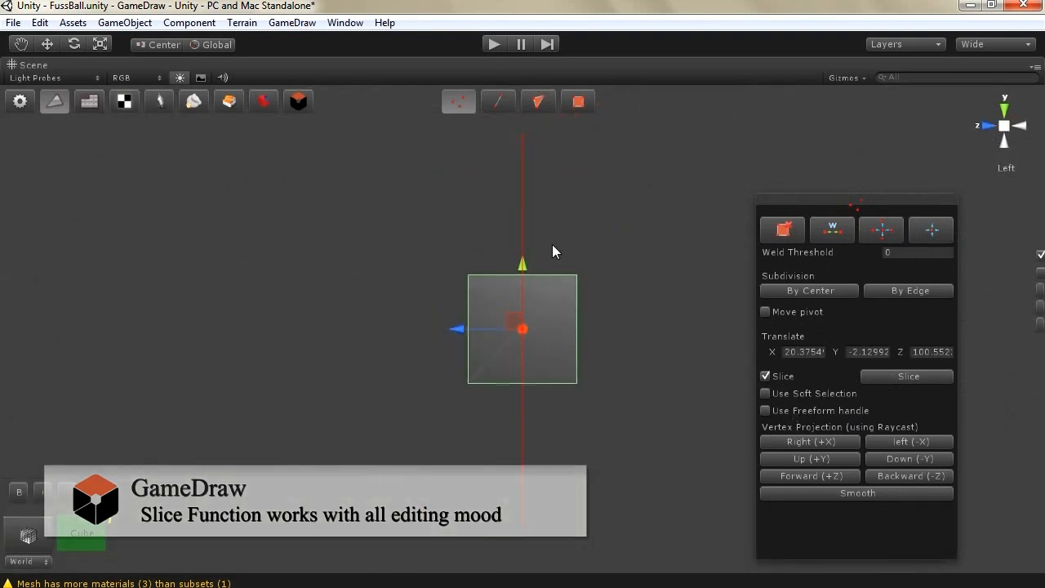
{"action": "key", "text": "e"}
{"action": "left_click_drag", "start_coordinate": [504, 279], "coordinate": [726, 258]}
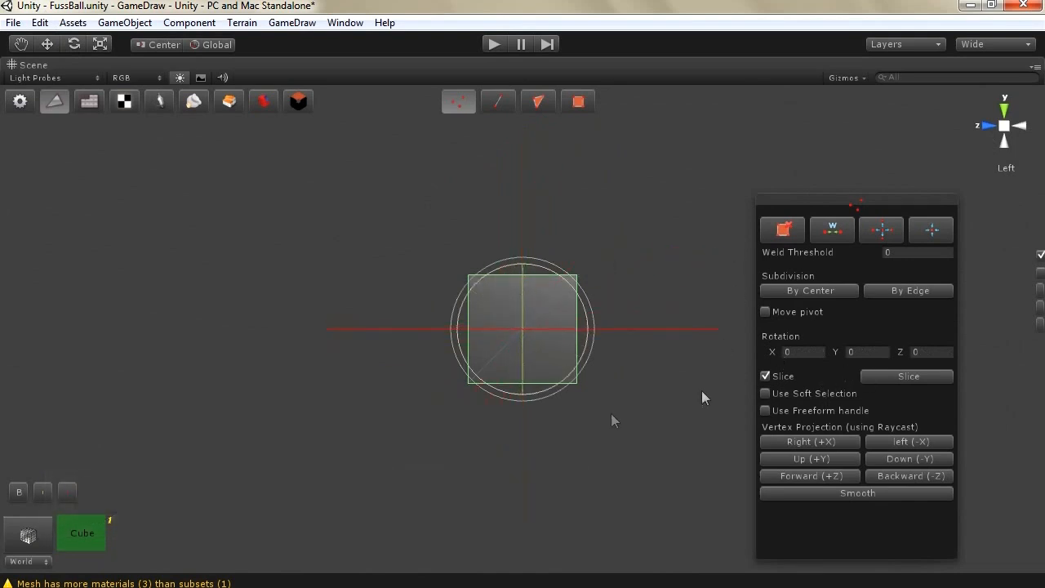
{"action": "left_click", "coordinate": [888, 380]}
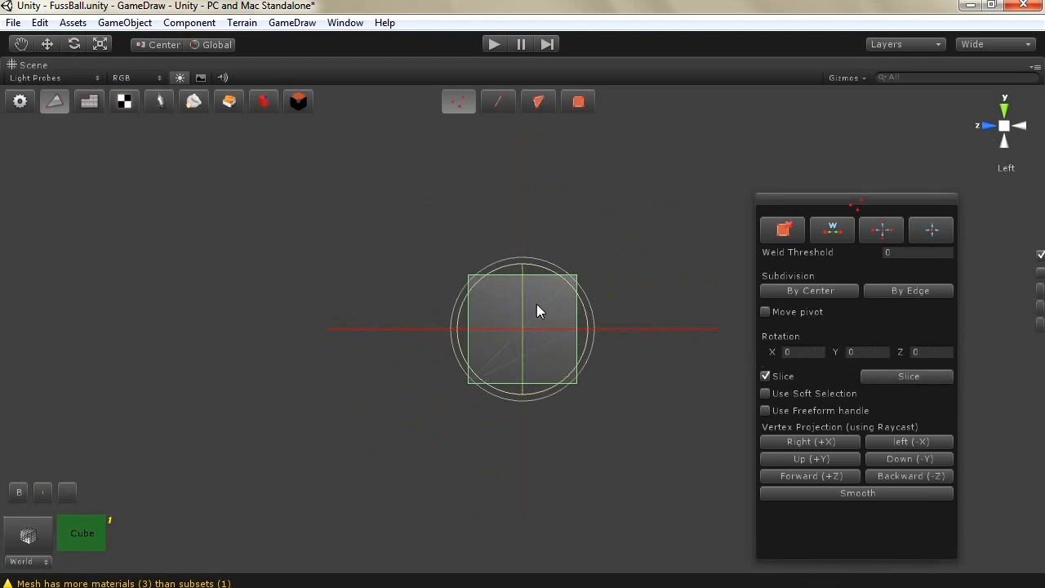
{"action": "left_click", "coordinate": [783, 378]}
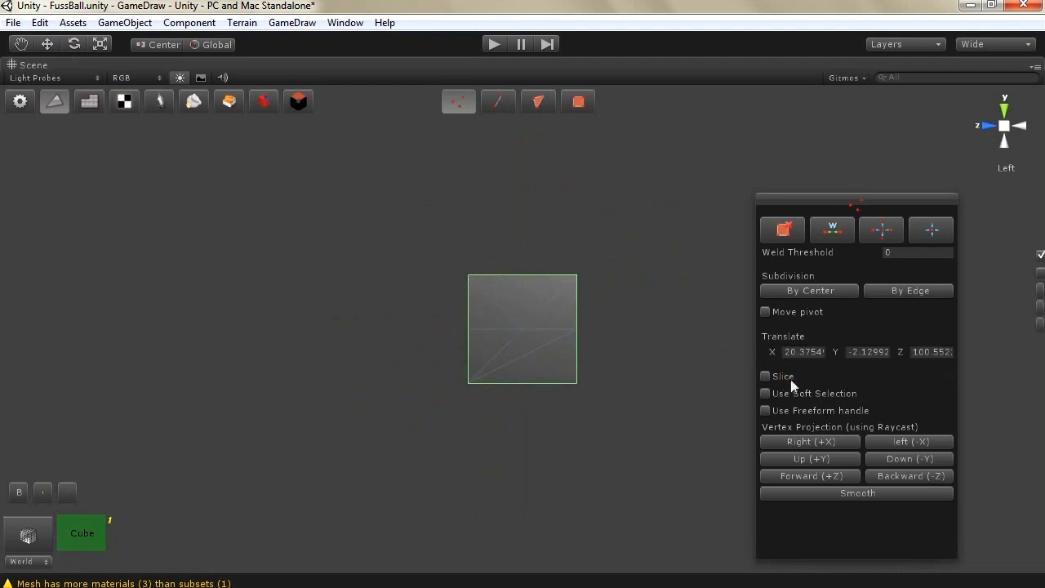
Step: Examine the sliced cube's new triangles from an angled view and show the mesh's general information
{"action": "left_click", "coordinate": [532, 102]}
{"action": "left_click", "coordinate": [523, 298]}
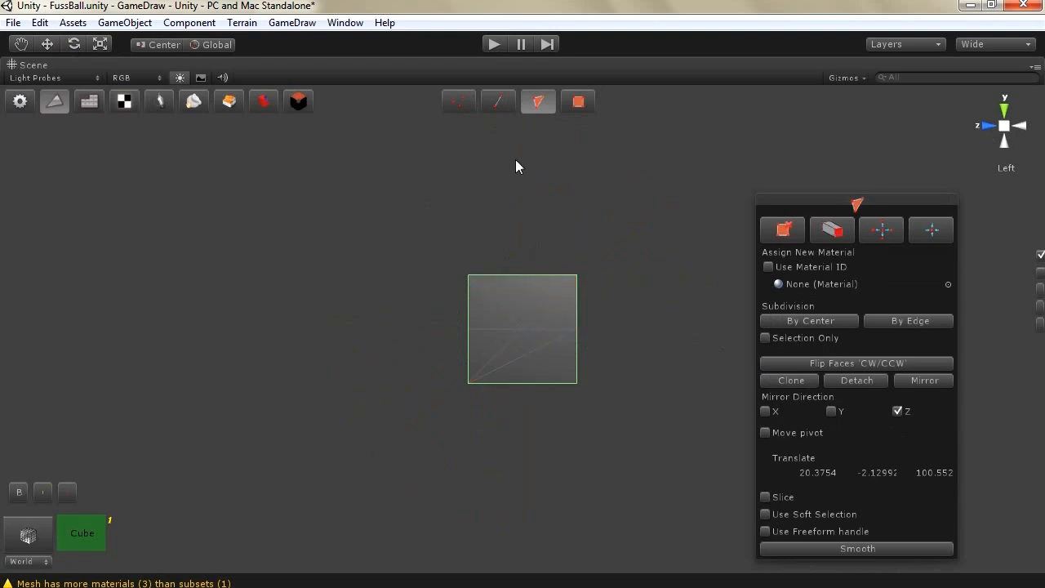
{"action": "left_click_drag", "start_coordinate": [474, 273], "coordinate": [208, 357], "text": "alt"}
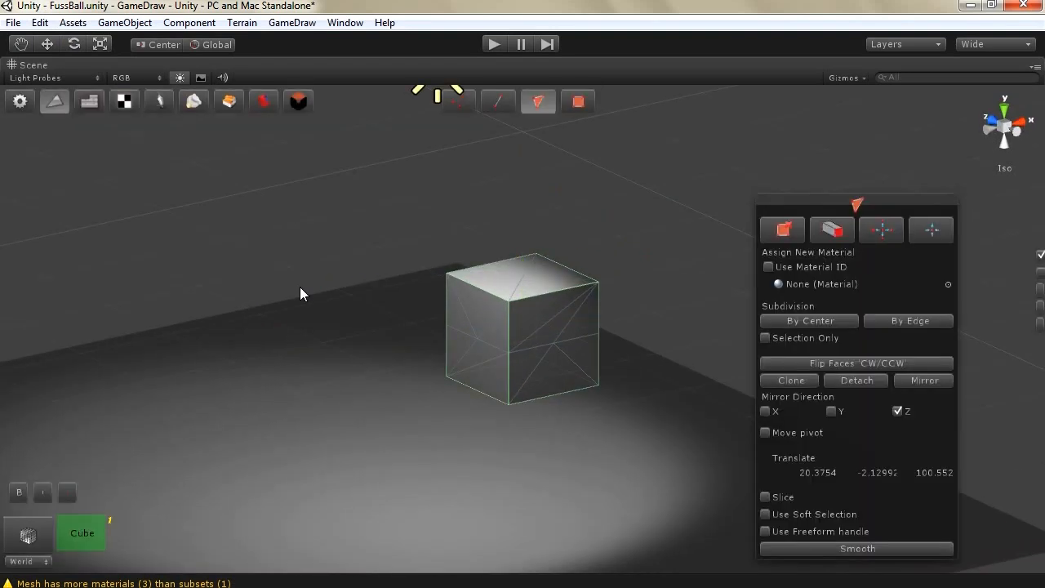
{"action": "left_click", "coordinate": [17, 105]}
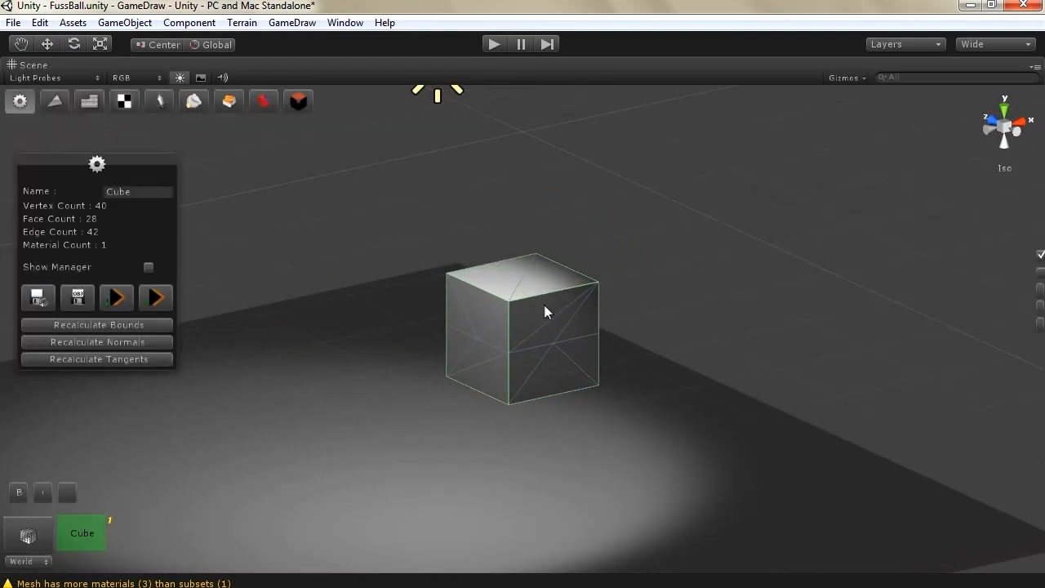
Step: Delete the sliced cube and create a new cube in its place
{"action": "key", "text": "Delete"}
{"action": "left_click", "coordinate": [131, 23]}
{"action": "mouse_move", "coordinate": [151, 59]}
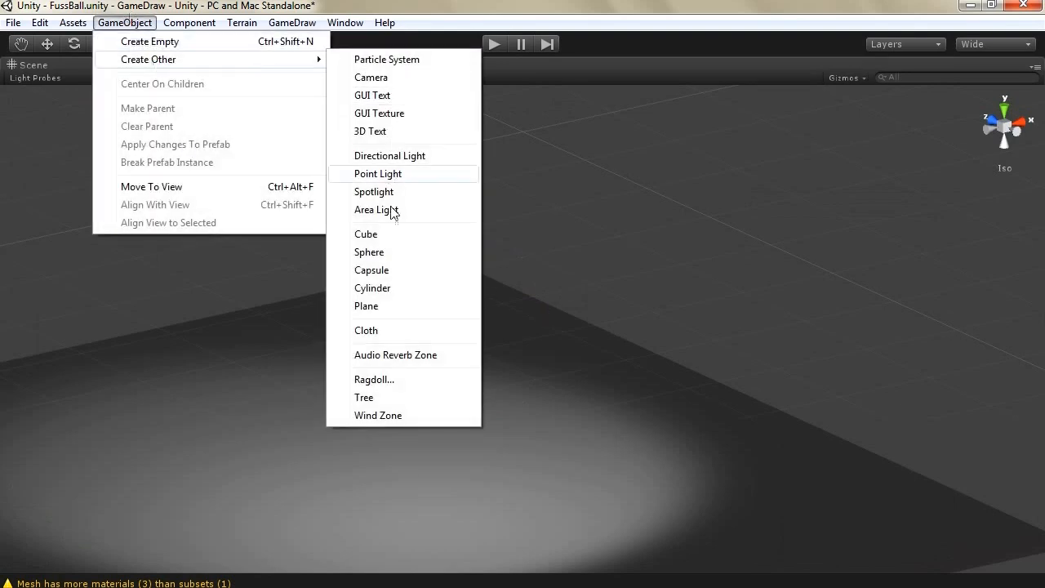
{"action": "left_click", "coordinate": [390, 235]}
Step: Open the new cube for triangle editing and select both triangles of its top face
{"action": "left_click", "coordinate": [21, 104]}
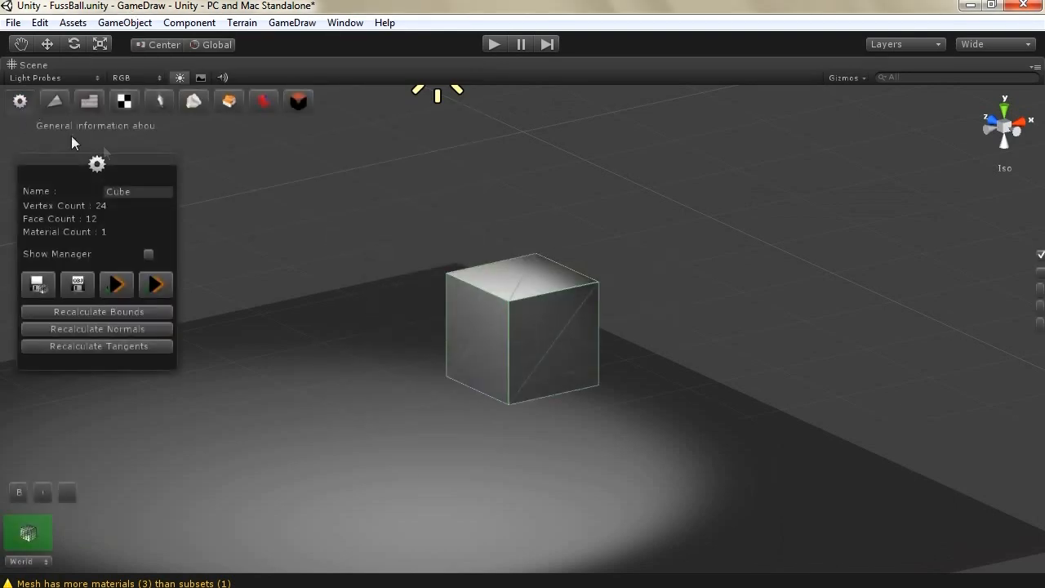
{"action": "left_click", "coordinate": [55, 100]}
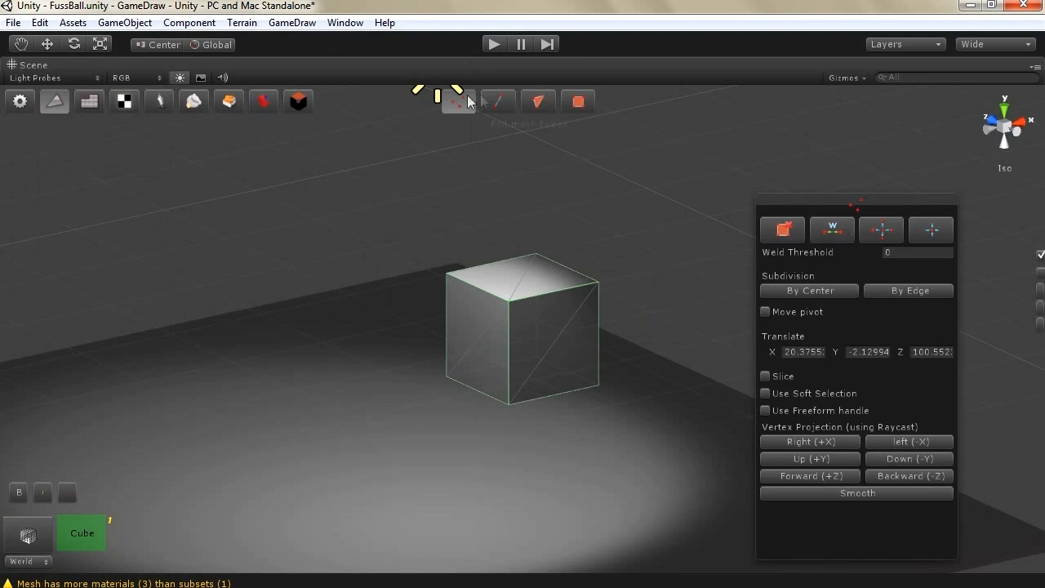
{"action": "left_click", "coordinate": [541, 104]}
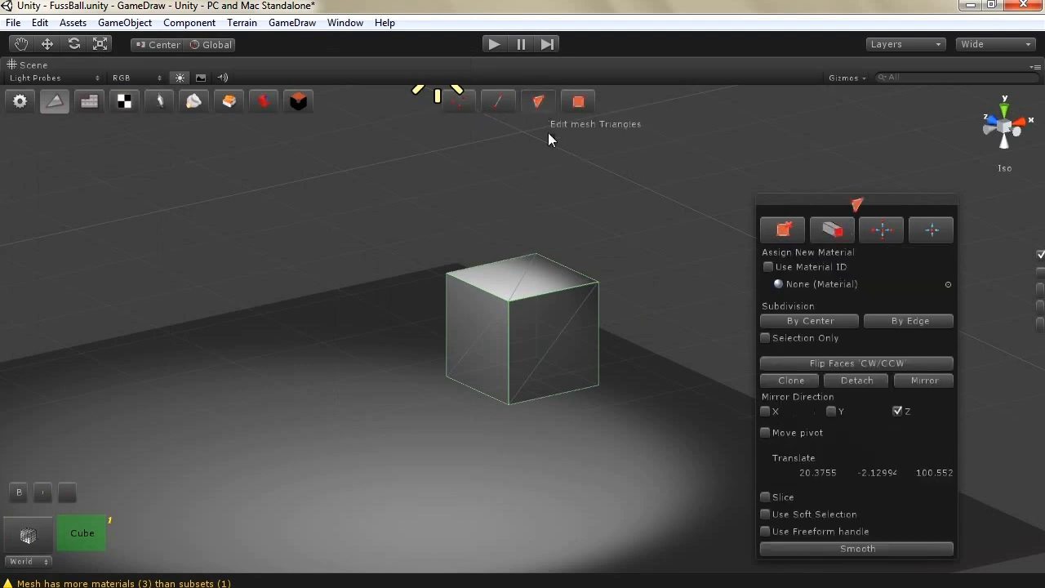
{"action": "left_click", "coordinate": [542, 269]}
{"action": "scroll", "coordinate": [276, 151], "scroll_direction": "down", "scroll_amount": 1}
{"action": "middle_click_drag", "start_coordinate": [587, 228], "coordinate": [522, 274]}
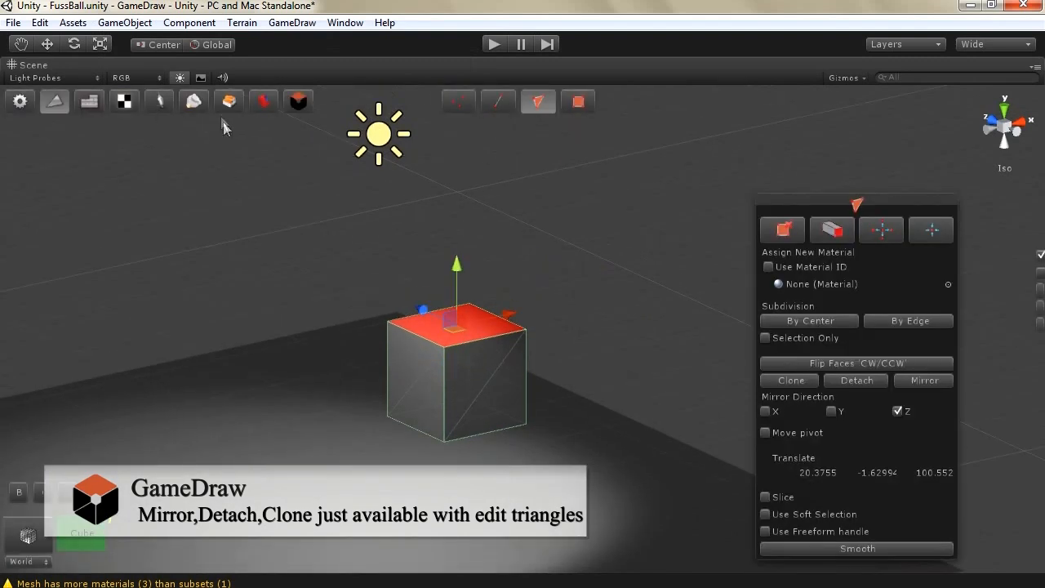
Step: Extrude the top face up to about Y -0.51, then extrude it again, shifted to about X 21.12, Y 0.91
{"action": "left_click_drag", "start_coordinate": [462, 275], "coordinate": [461, 167]}
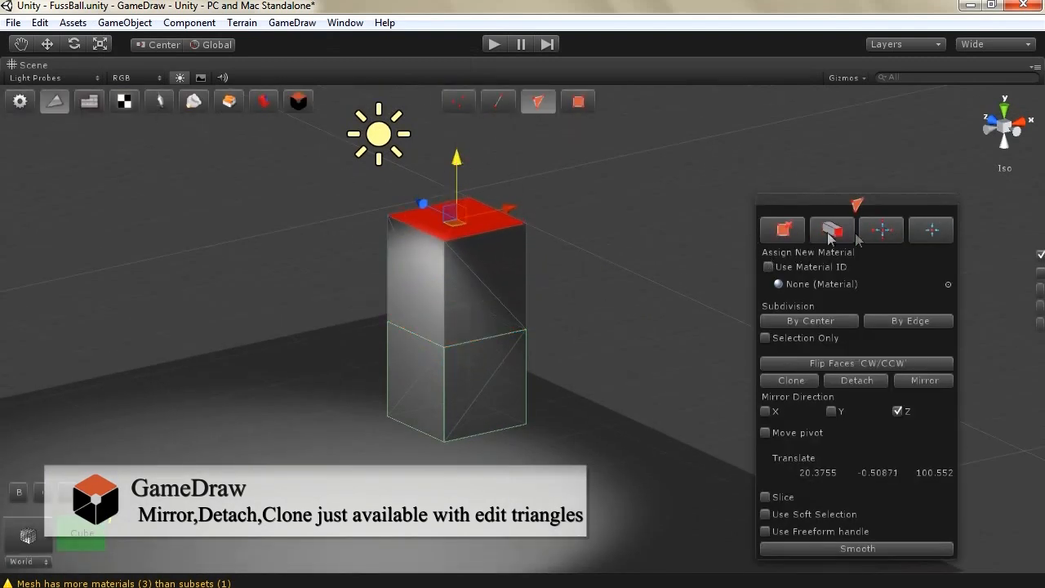
{"action": "left_click_drag", "start_coordinate": [509, 206], "coordinate": [527, 180]}
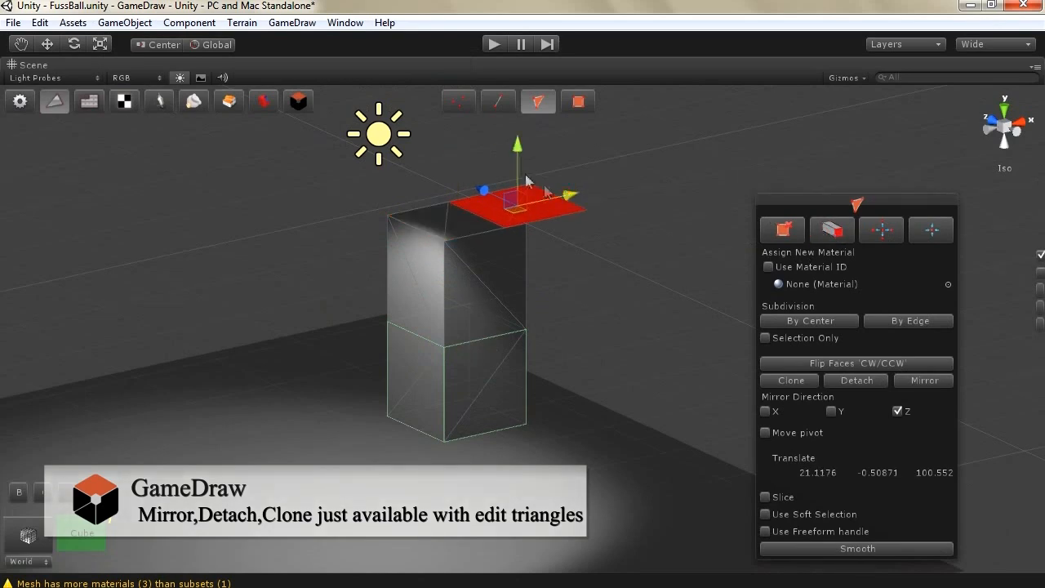
{"action": "left_click_drag", "start_coordinate": [517, 135], "coordinate": [511, 21]}
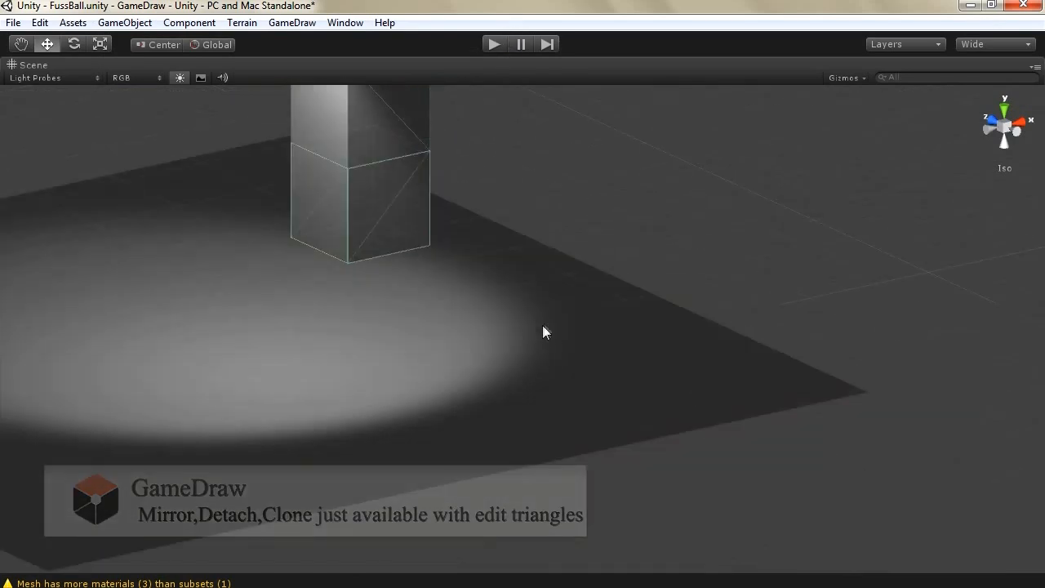
Step: Extrude the shifted top face straight up to about Y 2.72
{"action": "left_click_drag", "start_coordinate": [543, 325], "coordinate": [451, 238], "text": "alt"}
{"action": "scroll", "coordinate": [449, 228], "scroll_direction": "down", "scroll_amount": 9}
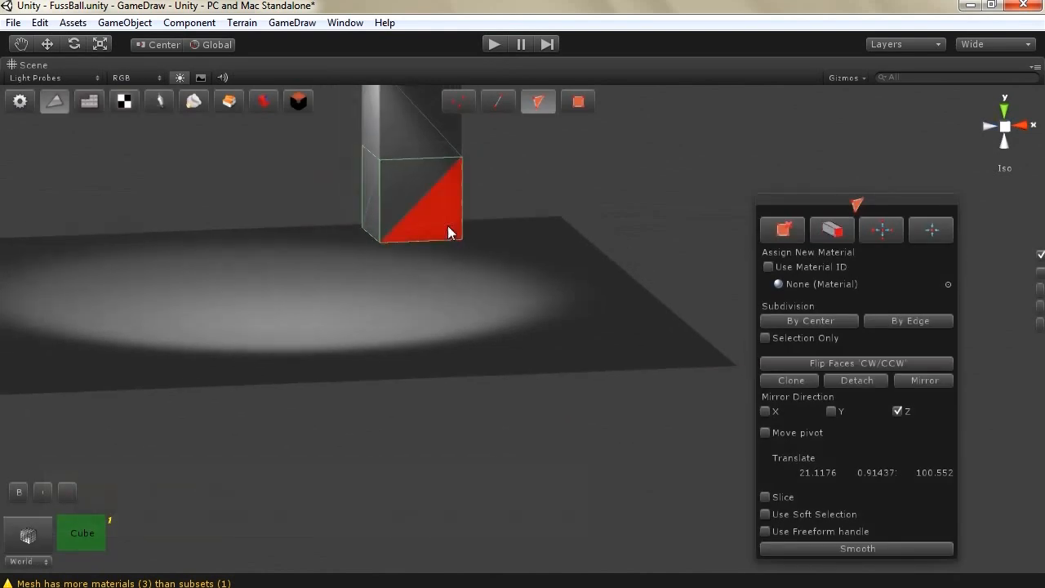
{"action": "scroll", "coordinate": [447, 223], "scroll_direction": "down", "scroll_amount": 9}
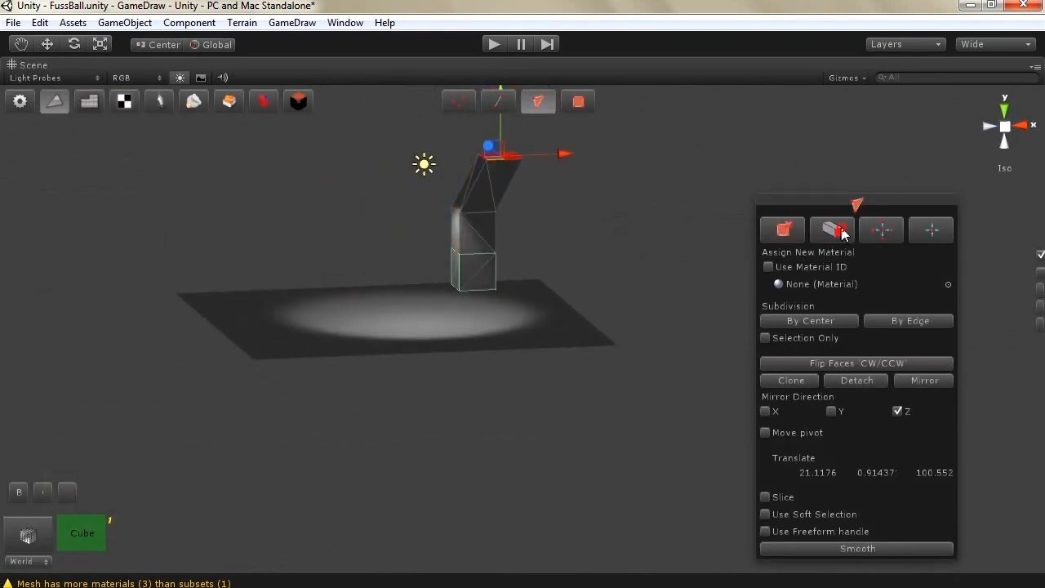
{"action": "left_click_drag", "start_coordinate": [501, 128], "coordinate": [501, 76]}
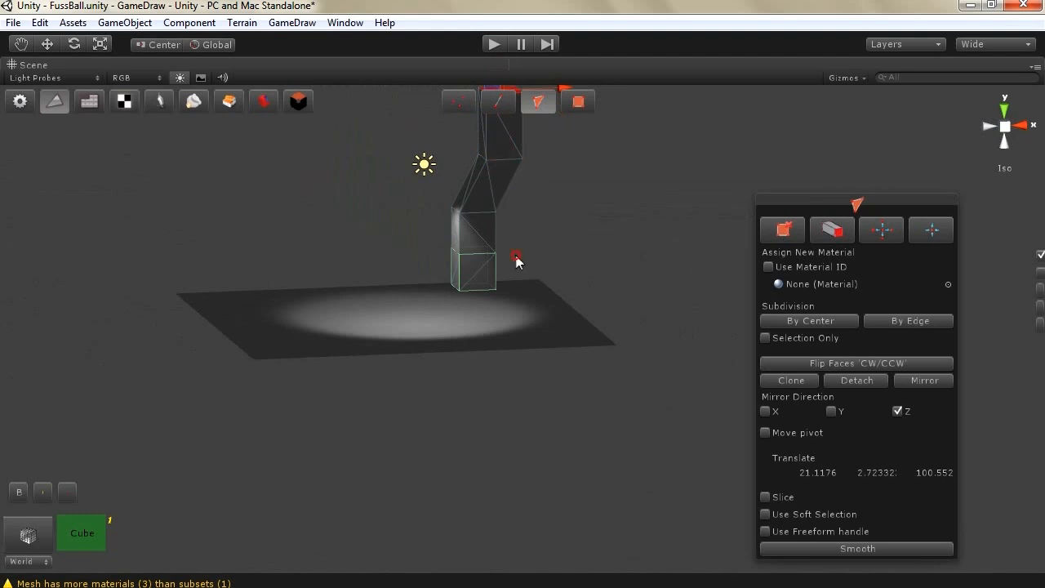
Step: Change the mirror direction from Z to X and mirror the bent column
{"action": "left_click", "coordinate": [901, 415]}
{"action": "left_click", "coordinate": [774, 412]}
{"action": "left_click", "coordinate": [911, 380]}
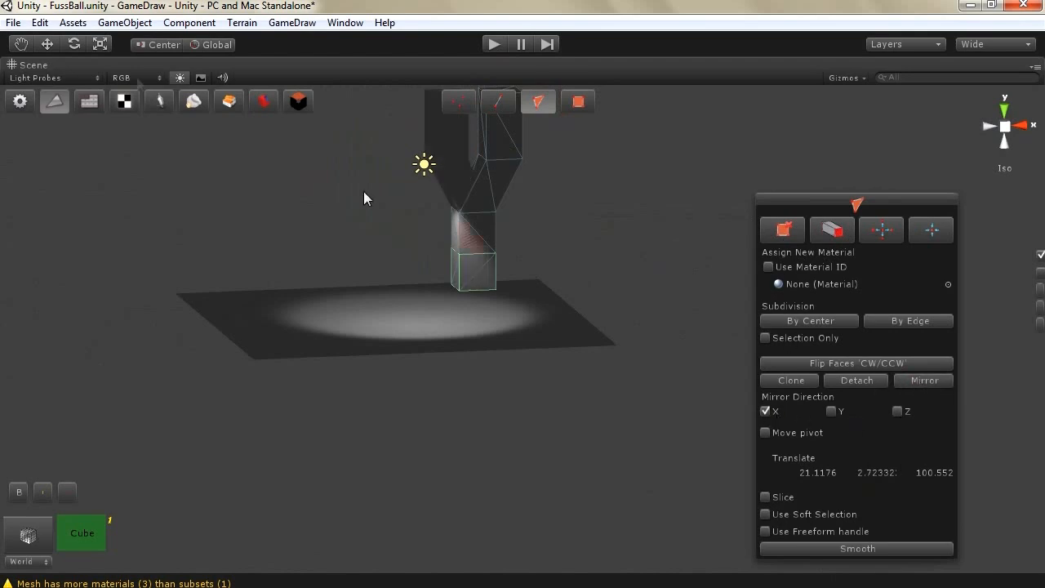
Step: Leave mesh editing and move the mirrored copy along the X axis so it stands beside the original column
{"action": "left_click", "coordinate": [298, 100]}
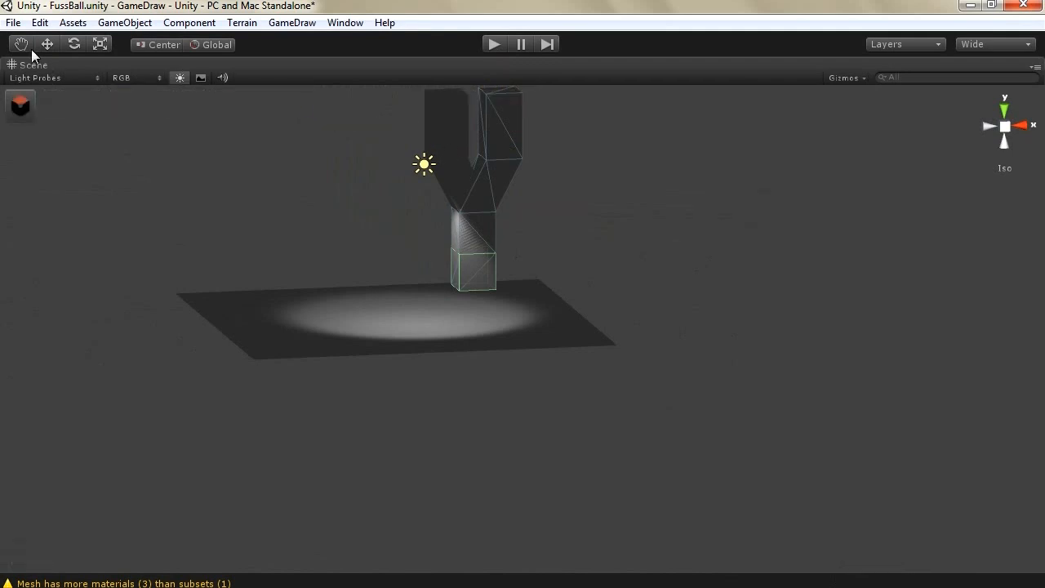
{"action": "left_click", "coordinate": [47, 45]}
{"action": "left_click", "coordinate": [471, 176]}
{"action": "left_click_drag", "start_coordinate": [520, 191], "coordinate": [478, 201]}
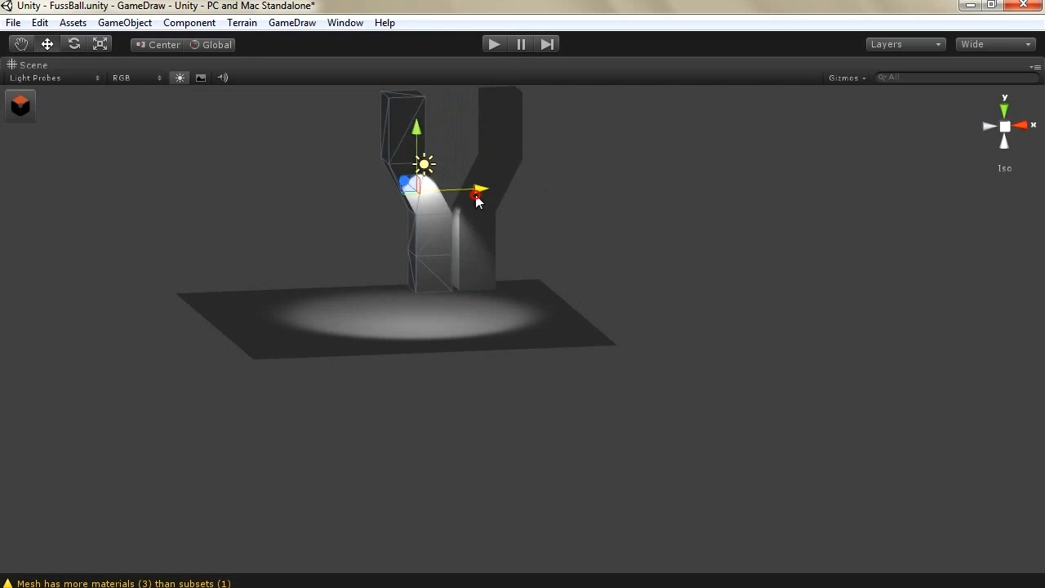
Step: Open the mirrored copy for triangle editing, select all triangles of its uppermost block and detach them
{"action": "left_click", "coordinate": [18, 108]}
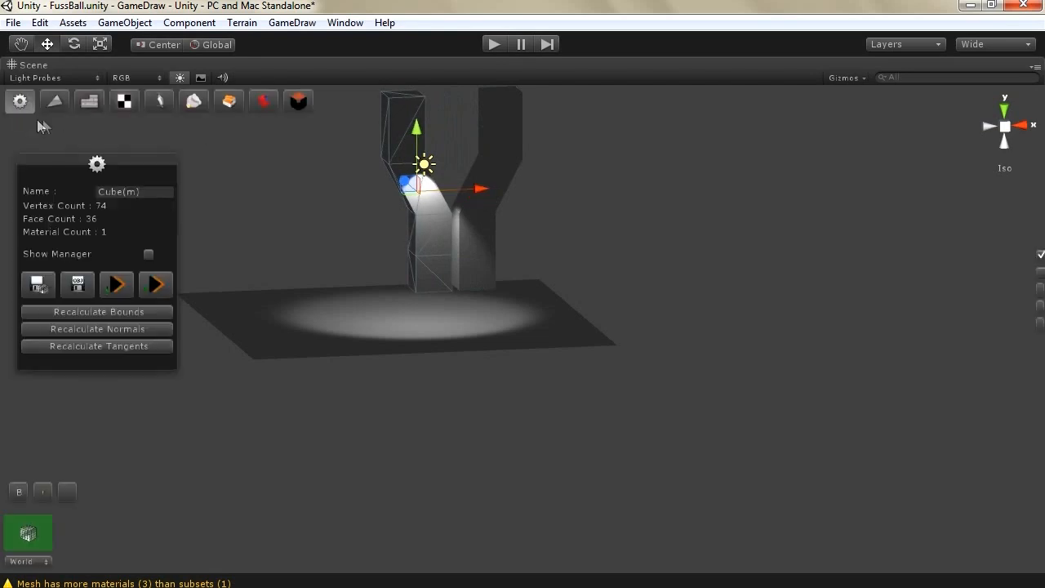
{"action": "left_click", "coordinate": [52, 109]}
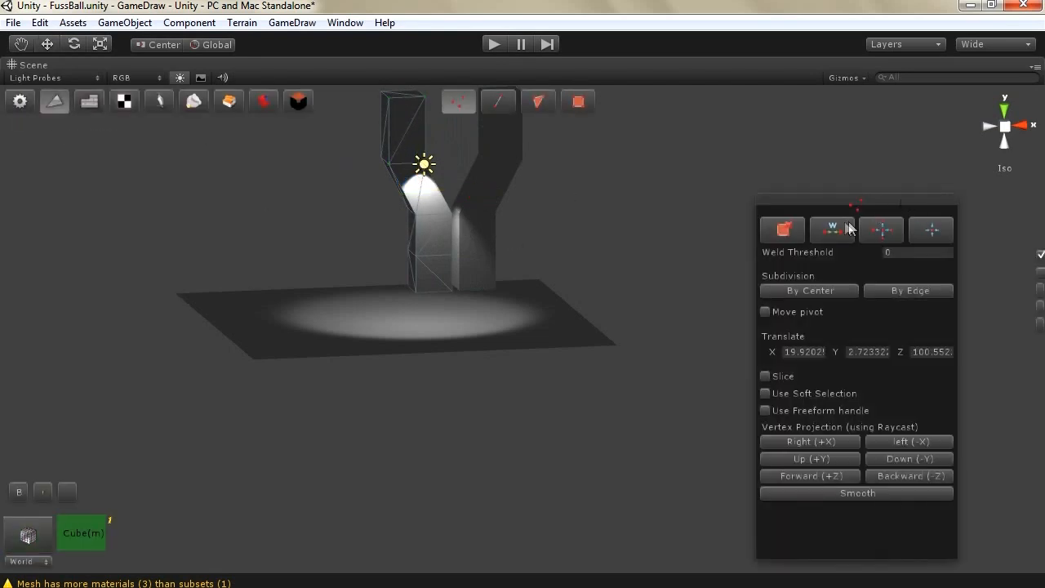
{"action": "left_click", "coordinate": [538, 103]}
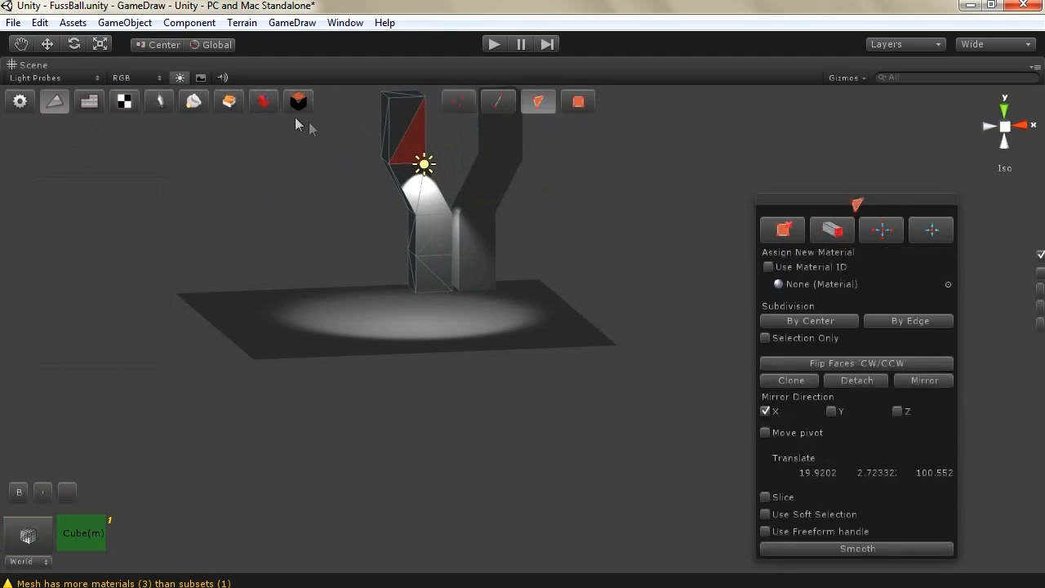
{"action": "left_click_drag", "start_coordinate": [366, 91], "coordinate": [456, 175]}
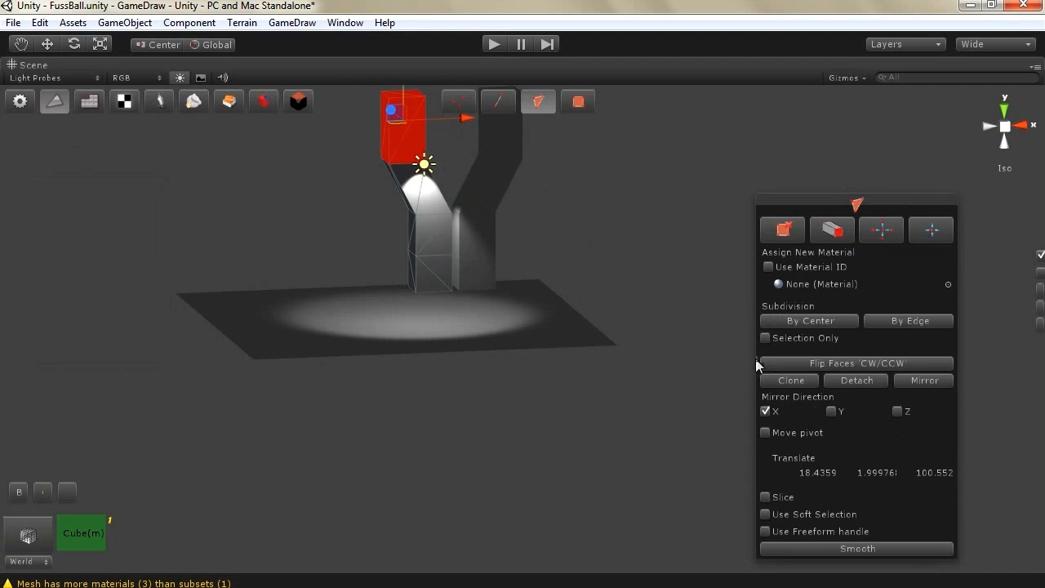
{"action": "left_click", "coordinate": [851, 378]}
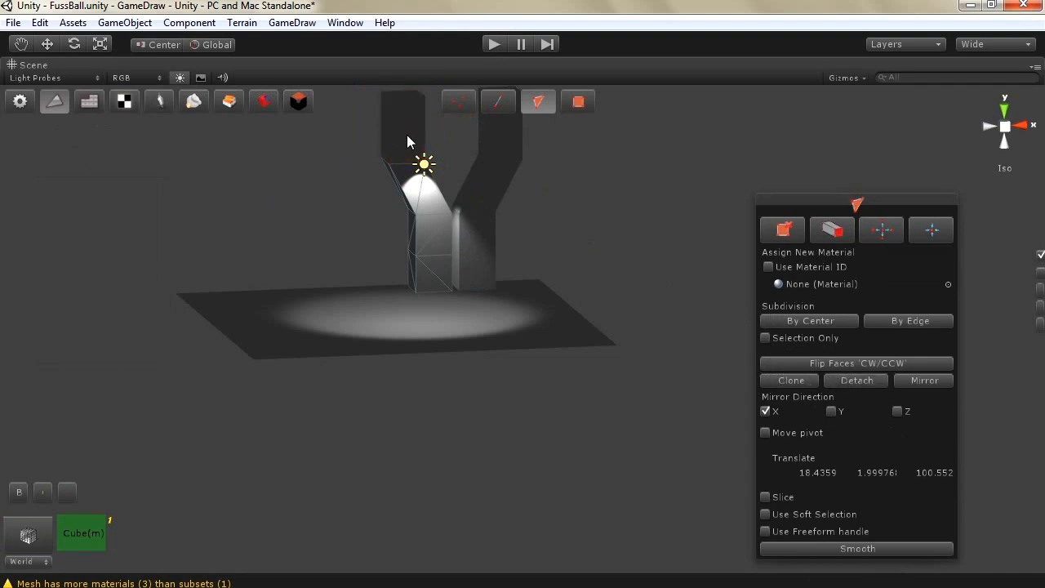
Step: Leave mesh editing and move the detached top block along the X axis away from the mirrored column
{"action": "left_click", "coordinate": [298, 100]}
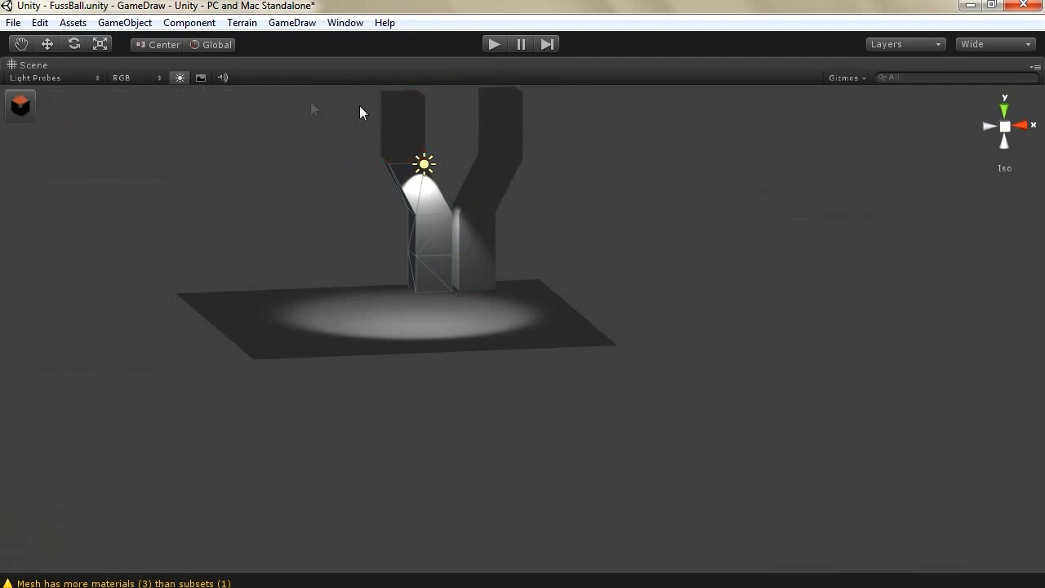
{"action": "left_click", "coordinate": [48, 44]}
{"action": "left_click_drag", "start_coordinate": [454, 130], "coordinate": [390, 131]}
Step: Open the original column for triangle editing, select all triangles of its straight lower section and clone them
{"action": "left_click", "coordinate": [498, 130]}
{"action": "left_click", "coordinate": [20, 106]}
{"action": "left_click", "coordinate": [54, 100]}
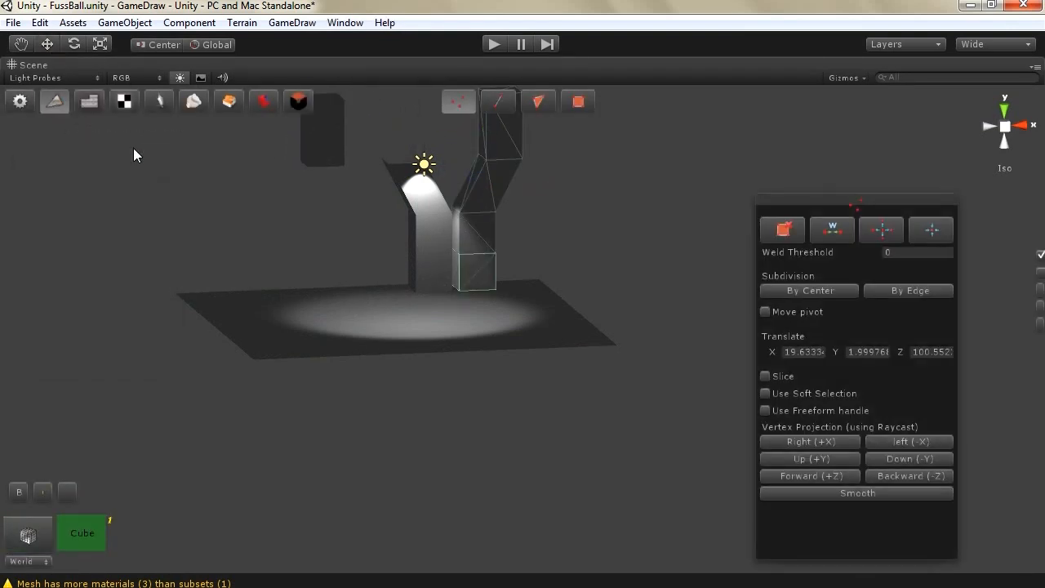
{"action": "left_click", "coordinate": [537, 101]}
{"action": "left_click_drag", "start_coordinate": [580, 166], "coordinate": [414, 303]}
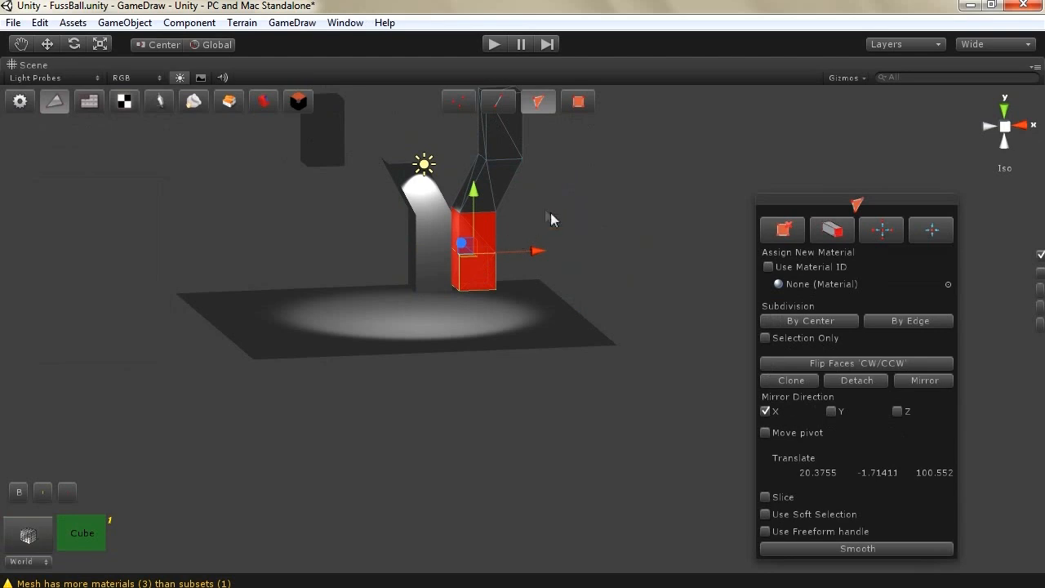
{"action": "left_click", "coordinate": [778, 381]}
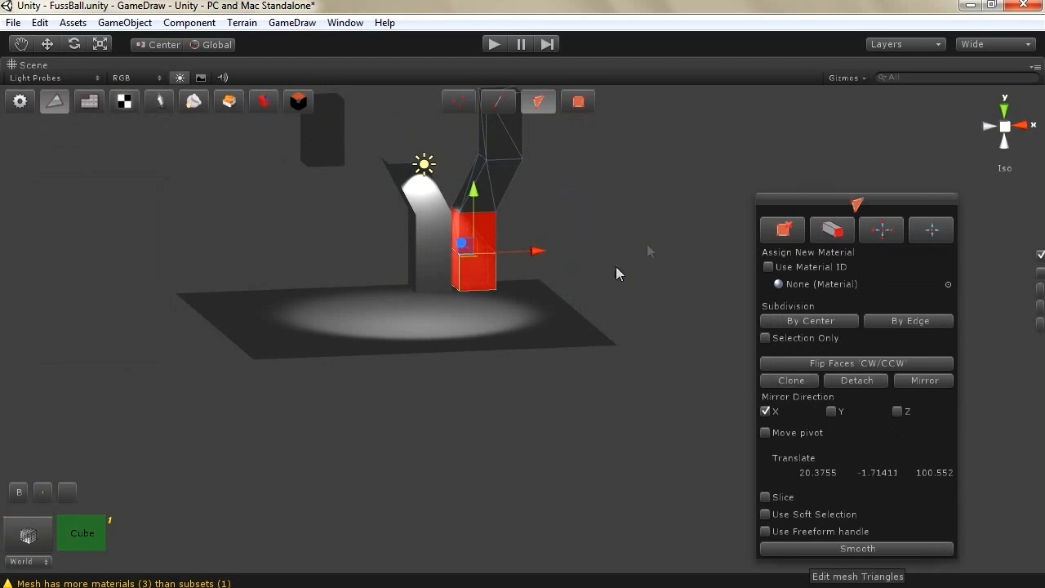
Step: Leave mesh editing and move the cloned lower section along the X axis, clear of the original column
{"action": "left_click", "coordinate": [298, 104]}
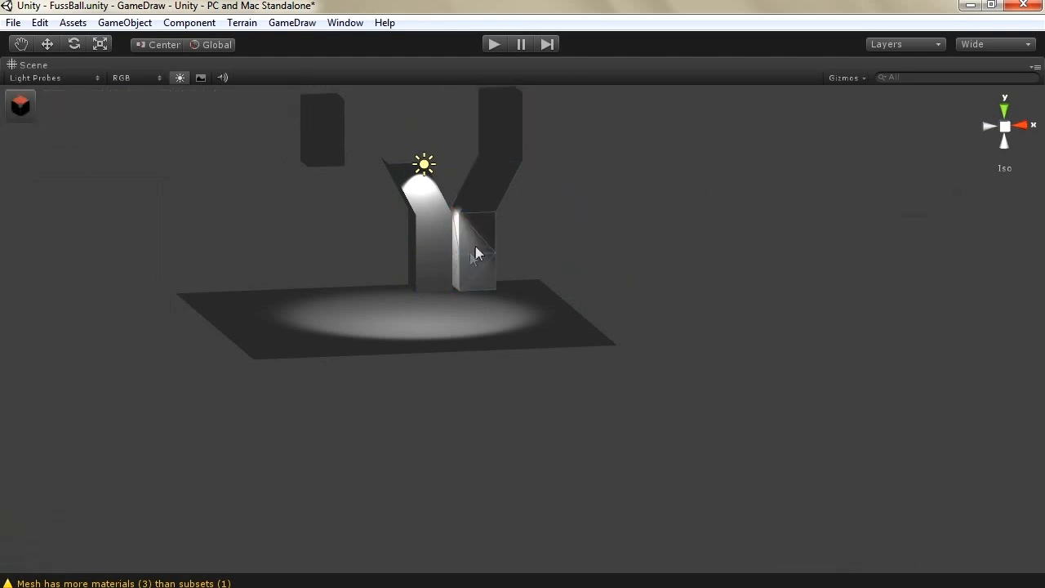
{"action": "left_click", "coordinate": [48, 44]}
{"action": "left_click_drag", "start_coordinate": [533, 246], "coordinate": [628, 244]}
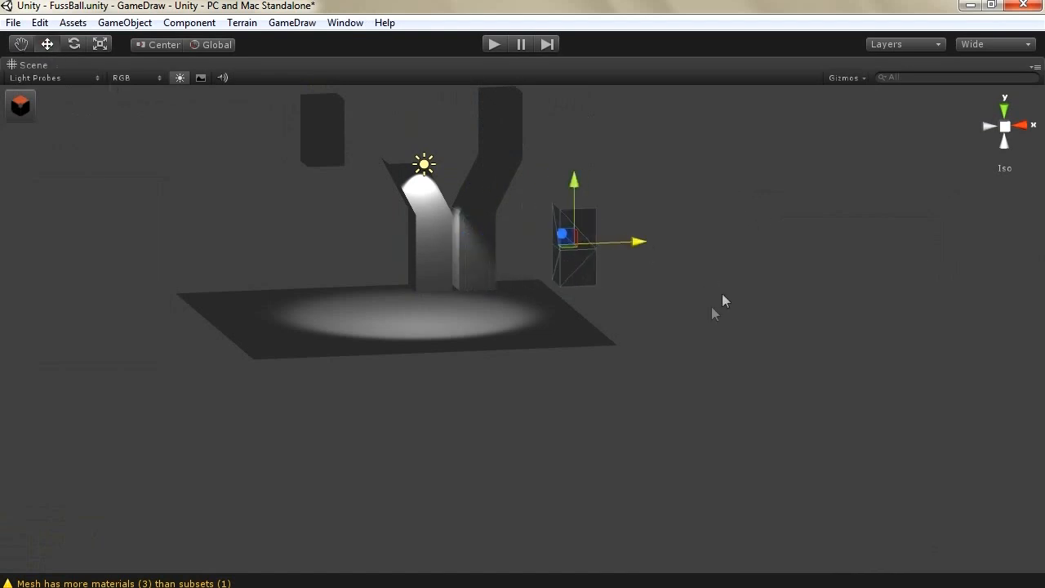
{"action": "left_click", "coordinate": [471, 266]}
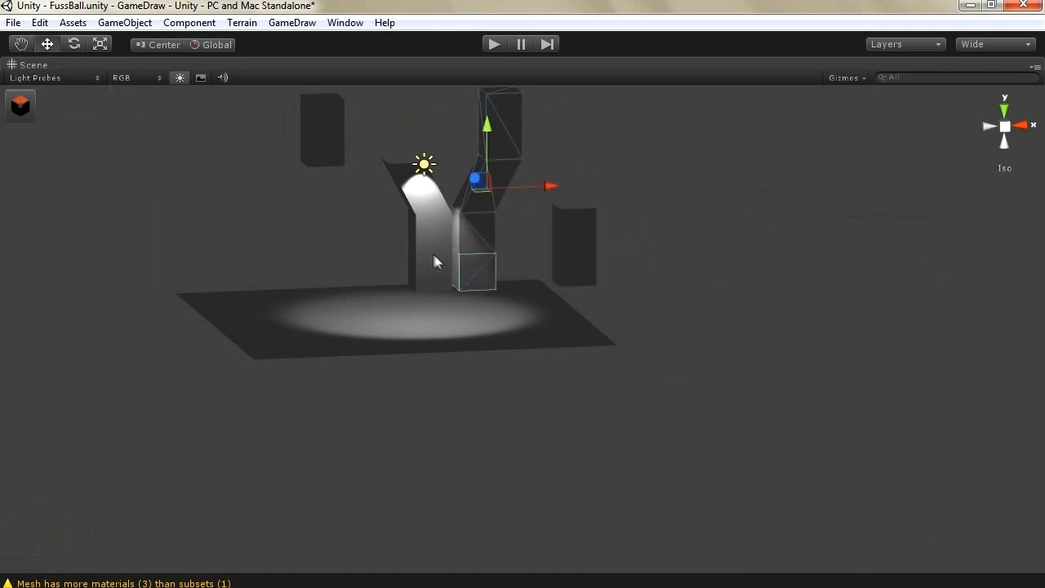
{"action": "left_click", "coordinate": [436, 256]}
{"action": "left_click", "coordinate": [386, 311]}
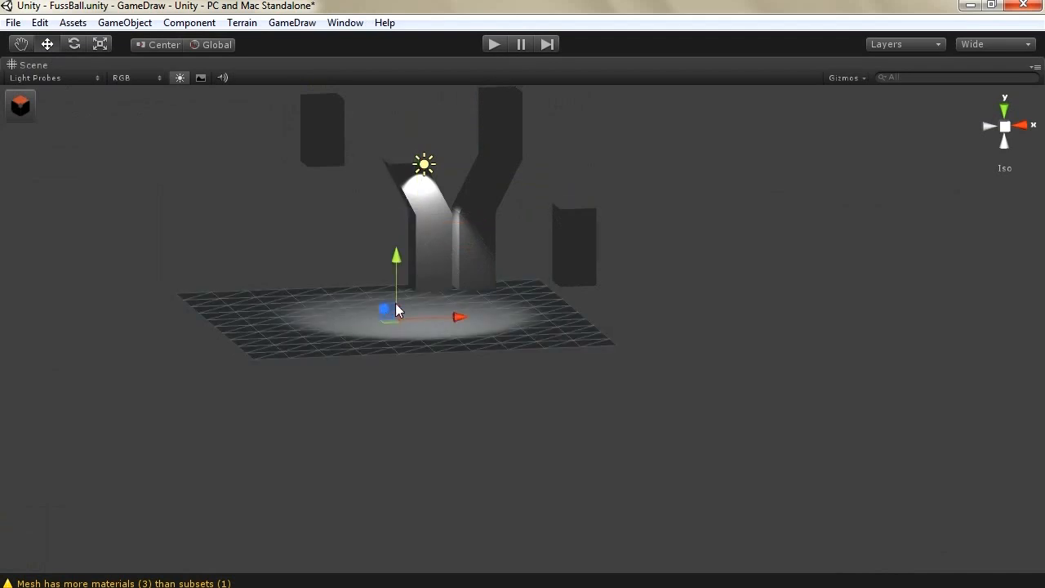
{"action": "left_click", "coordinate": [20, 103]}
{"action": "left_click", "coordinate": [58, 105]}
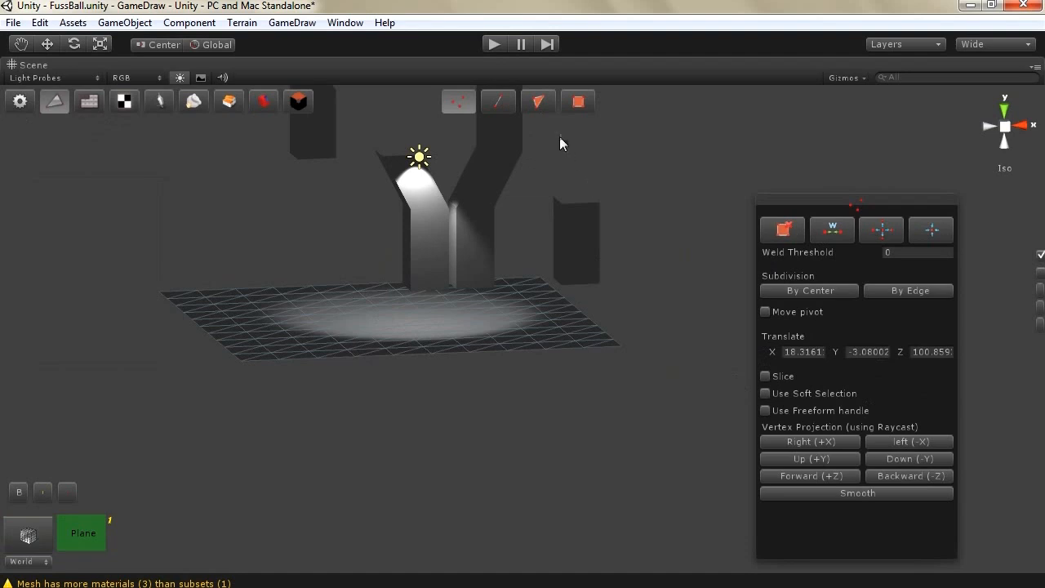
{"action": "left_click", "coordinate": [538, 101]}
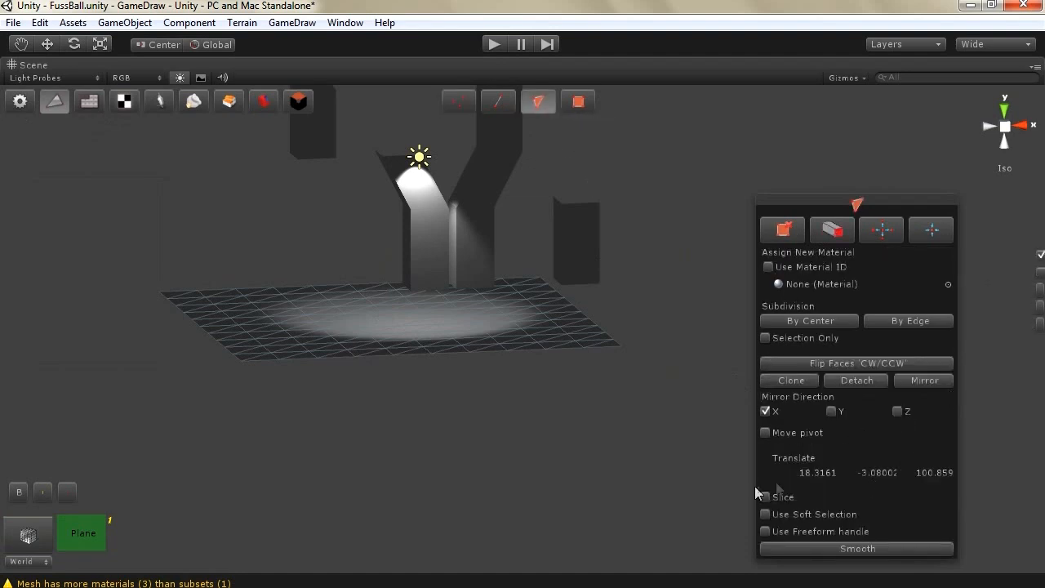
{"action": "scroll", "coordinate": [540, 374], "scroll_direction": "up", "scroll_amount": 3}
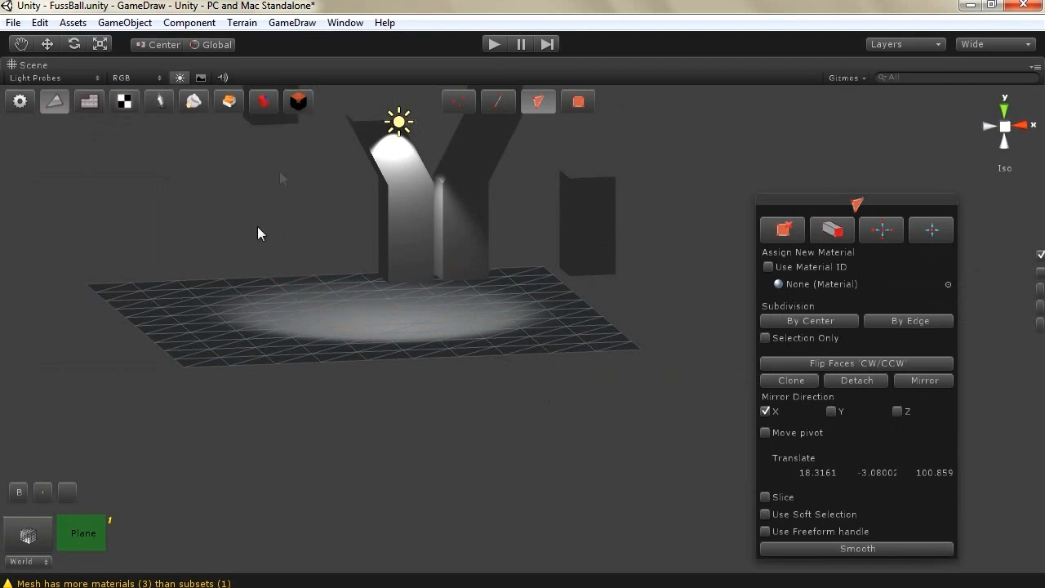
{"action": "left_click", "coordinate": [292, 105]}
Step: Delete the cloned block and both bent columns from the ground plane
{"action": "left_click_drag", "start_coordinate": [434, 264], "coordinate": [303, 390], "text": "alt"}
{"action": "left_click", "coordinate": [623, 243]}
{"action": "key", "text": "Delete"}
{"action": "left_click", "coordinate": [471, 223]}
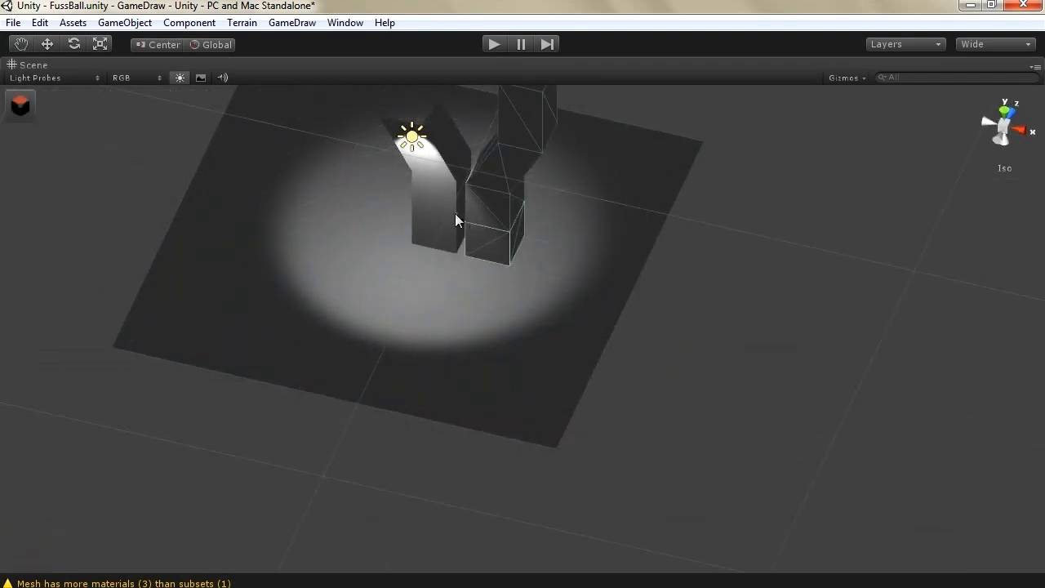
{"action": "key", "text": "Delete"}
{"action": "left_click", "coordinate": [442, 226]}
{"action": "key", "text": "Delete"}
{"action": "left_click_drag", "start_coordinate": [452, 207], "coordinate": [351, 315], "text": "alt"}
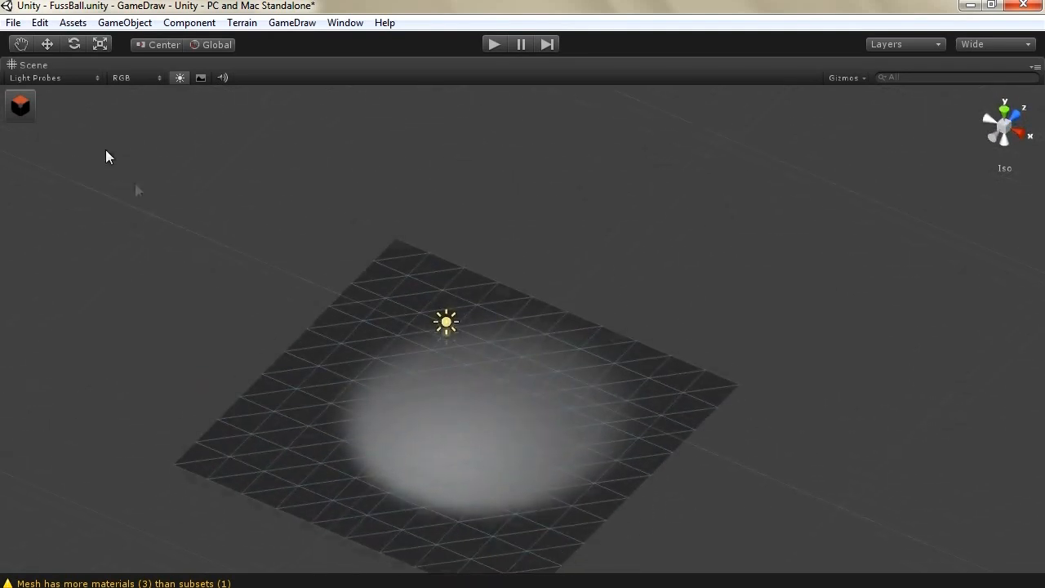
Step: Open the ground plane for vertex editing, select a vertex near its centre and enable soft selection
{"action": "left_click", "coordinate": [20, 104]}
{"action": "left_click", "coordinate": [56, 102]}
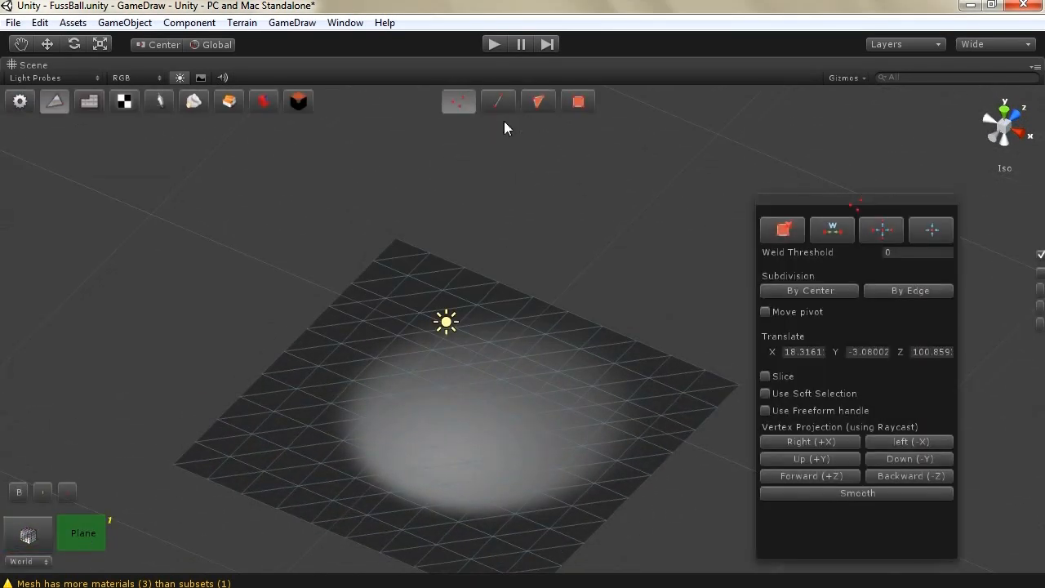
{"action": "left_click", "coordinate": [463, 403]}
{"action": "left_click", "coordinate": [771, 393]}
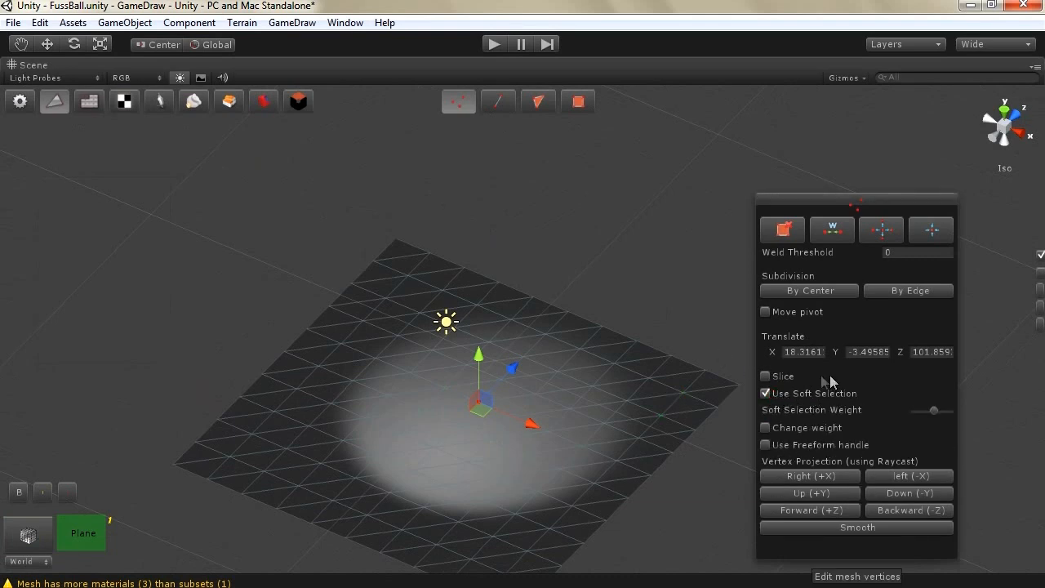
Step: Grow the vertex selection four times and raise the soft-selected vertices slightly to about Y -3.36
{"action": "left_click", "coordinate": [882, 232]}
{"action": "left_click", "coordinate": [882, 233]}
{"action": "left_click", "coordinate": [882, 234]}
{"action": "left_click", "coordinate": [882, 233]}
{"action": "mouse_move", "coordinate": [480, 361]}
{"action": "left_mouse_down"}
{"action": "mouse_move", "coordinate": [481, 288]}
{"action": "mouse_move", "coordinate": [477, 454]}
{"action": "mouse_move", "coordinate": [480, 350]}
{"action": "left_mouse_up"}
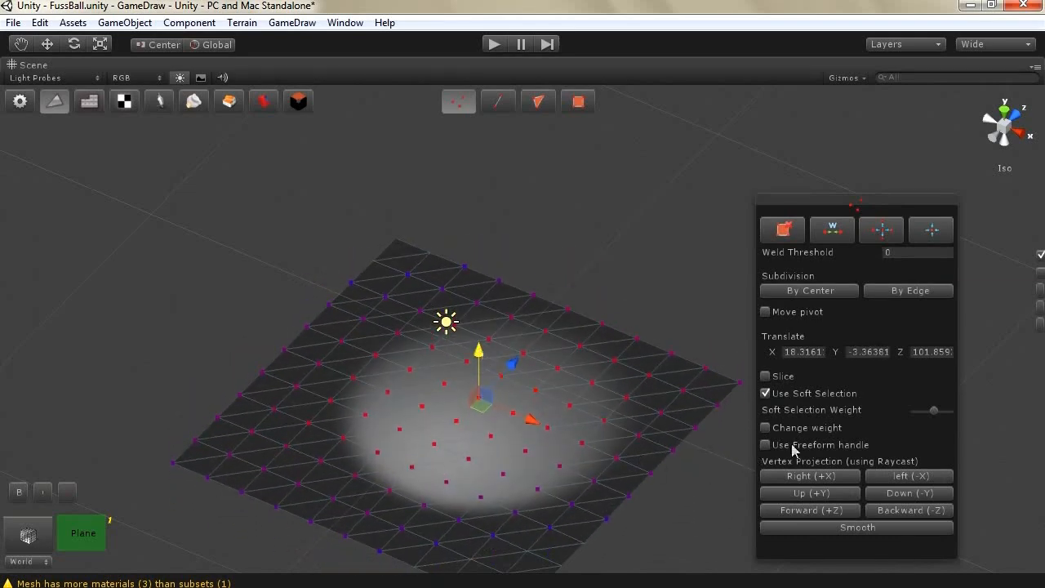
Step: Disable soft selection, enable the freeform handle and move the selected vertices freely to about X 18.41, Y -3.59, Z 101.68
{"action": "left_click", "coordinate": [765, 393]}
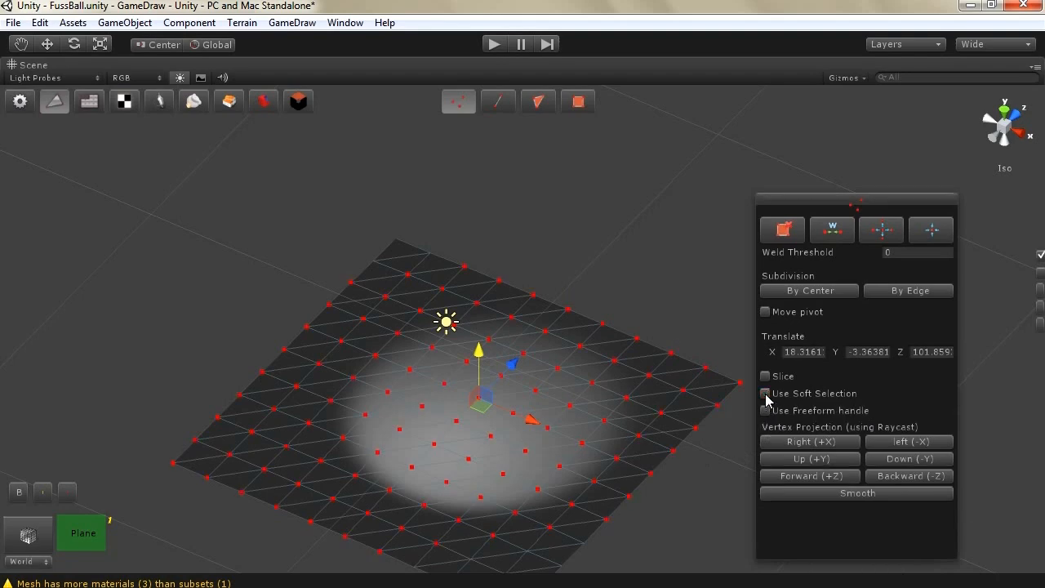
{"action": "left_click", "coordinate": [766, 411]}
{"action": "mouse_move", "coordinate": [474, 401]}
{"action": "left_mouse_down"}
{"action": "mouse_move", "coordinate": [458, 422]}
{"action": "mouse_move", "coordinate": [480, 439]}
{"action": "mouse_move", "coordinate": [444, 424]}
{"action": "mouse_move", "coordinate": [465, 408]}
{"action": "mouse_move", "coordinate": [460, 392]}
{"action": "mouse_move", "coordinate": [418, 428]}
{"action": "mouse_move", "coordinate": [497, 428]}
{"action": "mouse_move", "coordinate": [555, 397]}
{"action": "mouse_move", "coordinate": [467, 397]}
{"action": "mouse_move", "coordinate": [520, 406]}
{"action": "mouse_move", "coordinate": [429, 436]}
{"action": "mouse_move", "coordinate": [506, 384]}
{"action": "mouse_move", "coordinate": [436, 425]}
{"action": "mouse_move", "coordinate": [524, 391]}
{"action": "mouse_move", "coordinate": [434, 390]}
{"action": "mouse_move", "coordinate": [436, 450]}
{"action": "mouse_move", "coordinate": [470, 416]}
{"action": "left_mouse_up"}
{"action": "left_click", "coordinate": [551, 283]}
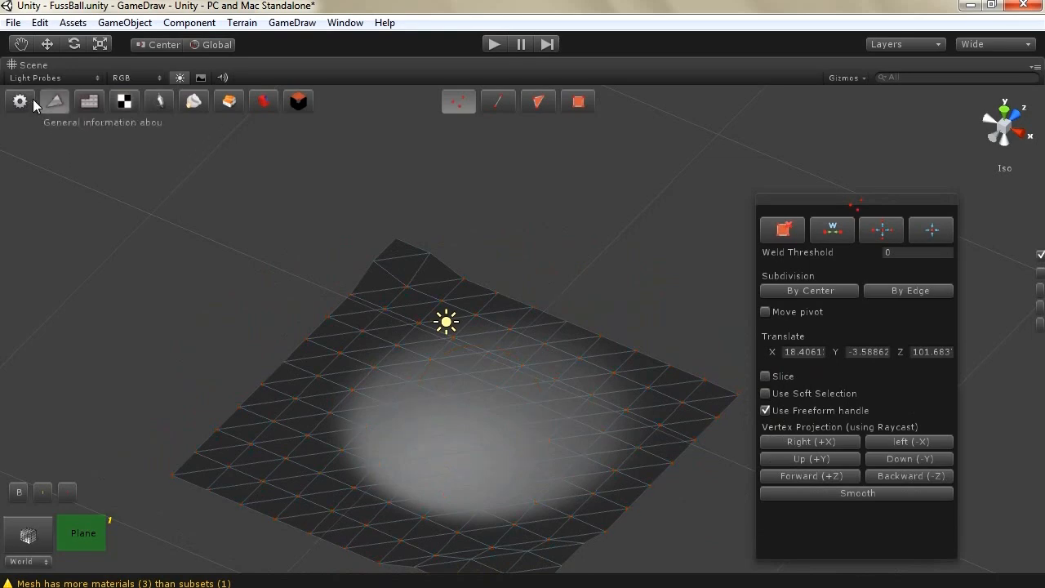
Step: Create a sphere and move it across and up so it floats above the deformed plane
{"action": "scroll", "coordinate": [467, 421], "scroll_direction": "down", "scroll_amount": 7}
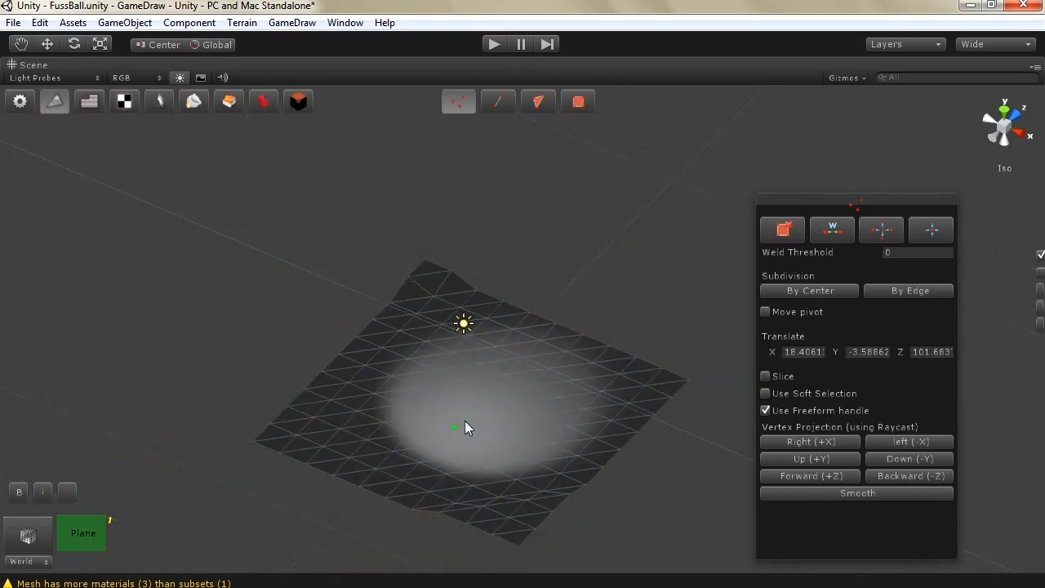
{"action": "scroll", "coordinate": [467, 421], "scroll_direction": "up", "scroll_amount": 11}
{"action": "key", "text": "w"}
{"action": "left_click_drag", "start_coordinate": [467, 421], "coordinate": [536, 286], "text": "alt"}
{"action": "middle_click_drag", "start_coordinate": [440, 302], "coordinate": [436, 335]}
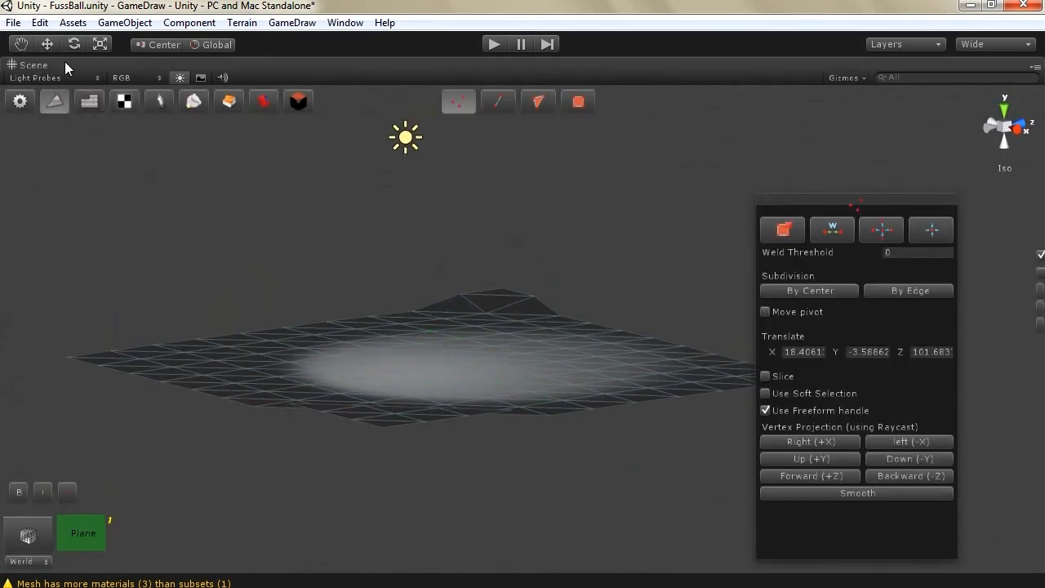
{"action": "left_click", "coordinate": [128, 24]}
{"action": "mouse_move", "coordinate": [147, 60]}
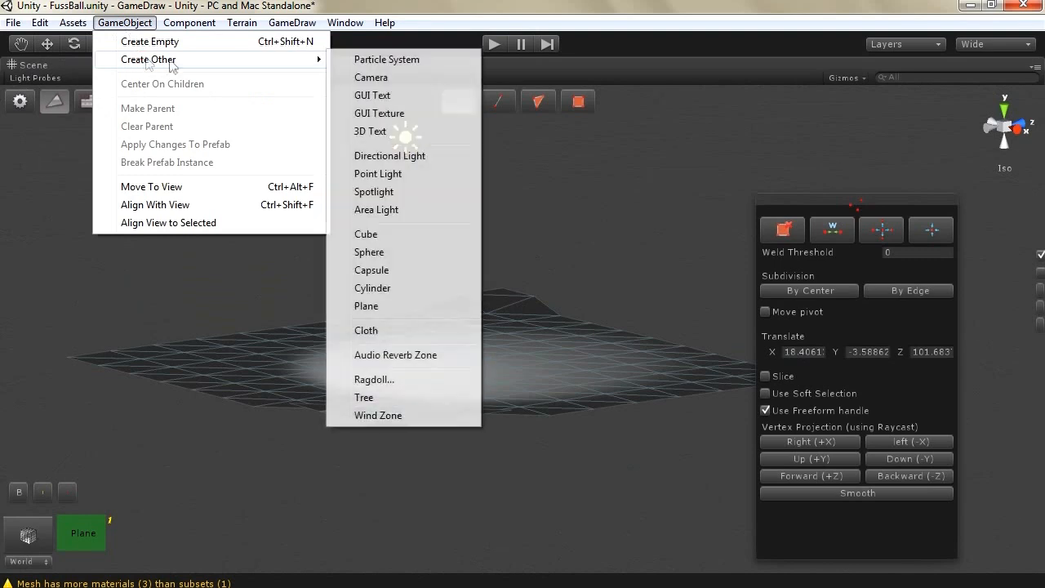
{"action": "left_click", "coordinate": [369, 253]}
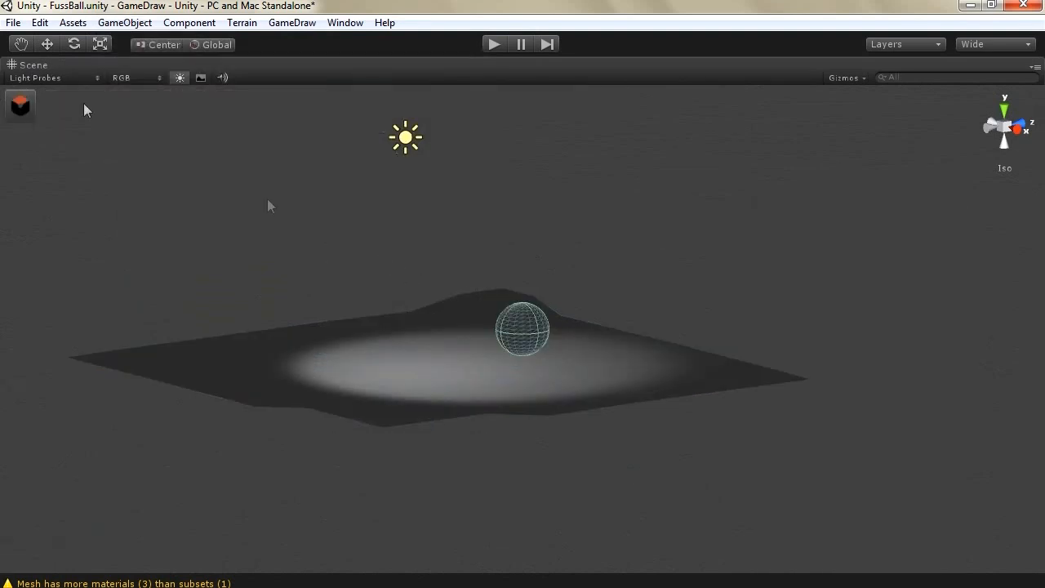
{"action": "left_click", "coordinate": [47, 43]}
{"action": "left_click_drag", "start_coordinate": [570, 322], "coordinate": [512, 346]}
{"action": "left_click_drag", "start_coordinate": [478, 304], "coordinate": [478, 163]}
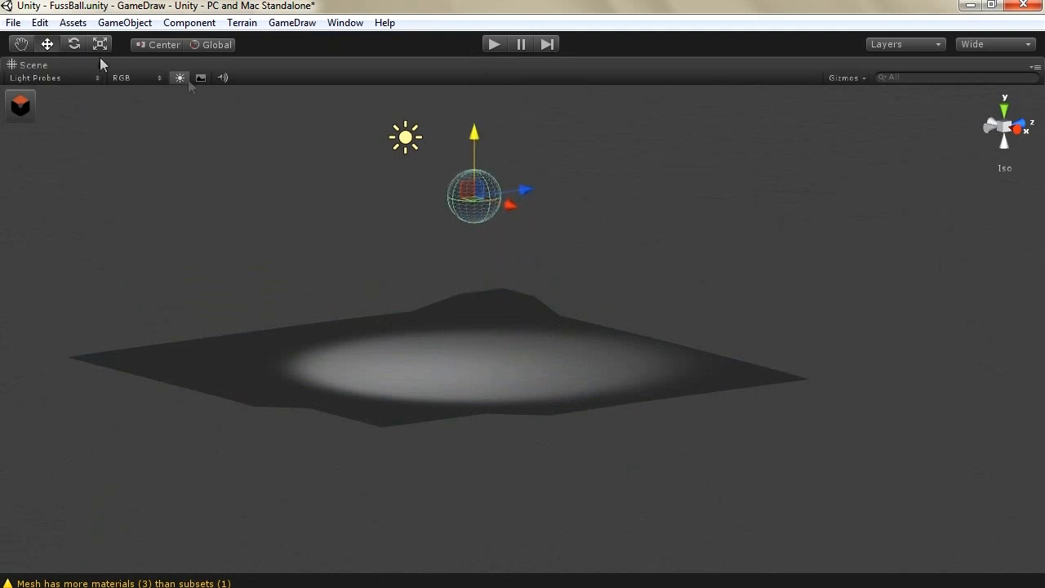
Step: Scale the sphere uniformly to nearly three times its size, then raise it and shift it sideways above the plane
{"action": "left_click", "coordinate": [99, 44]}
{"action": "left_click_drag", "start_coordinate": [468, 206], "coordinate": [265, 221]}
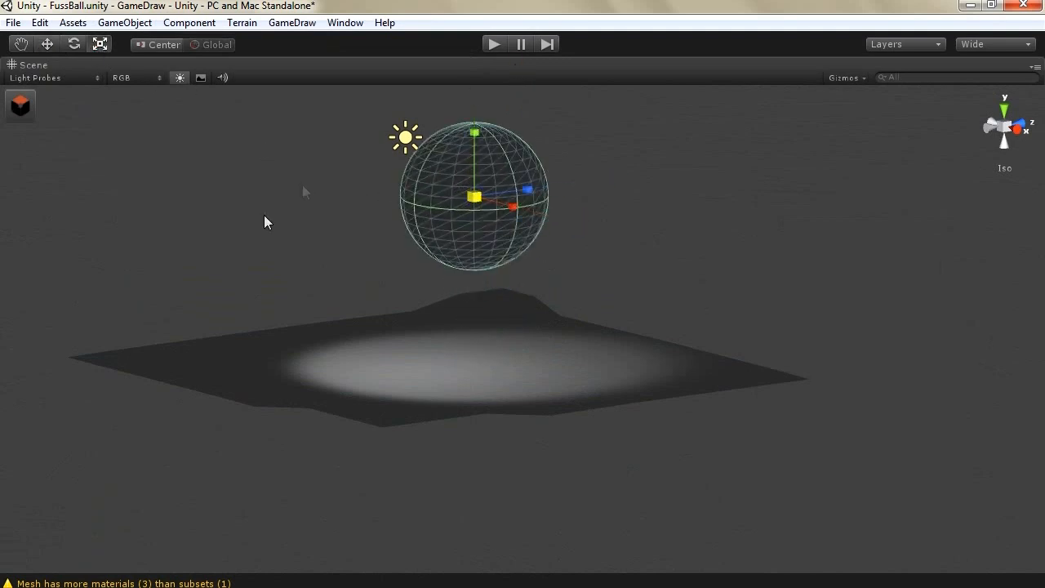
{"action": "left_click_drag", "start_coordinate": [502, 200], "coordinate": [480, 202]}
{"action": "left_click", "coordinate": [49, 48]}
{"action": "left_click_drag", "start_coordinate": [477, 139], "coordinate": [472, 96]}
{"action": "left_click_drag", "start_coordinate": [519, 144], "coordinate": [471, 166]}
Step: Open the plane for vertex editing, select the block of vertices across its middle and project them Up (+Y) onto the sphere
{"action": "left_click", "coordinate": [401, 350]}
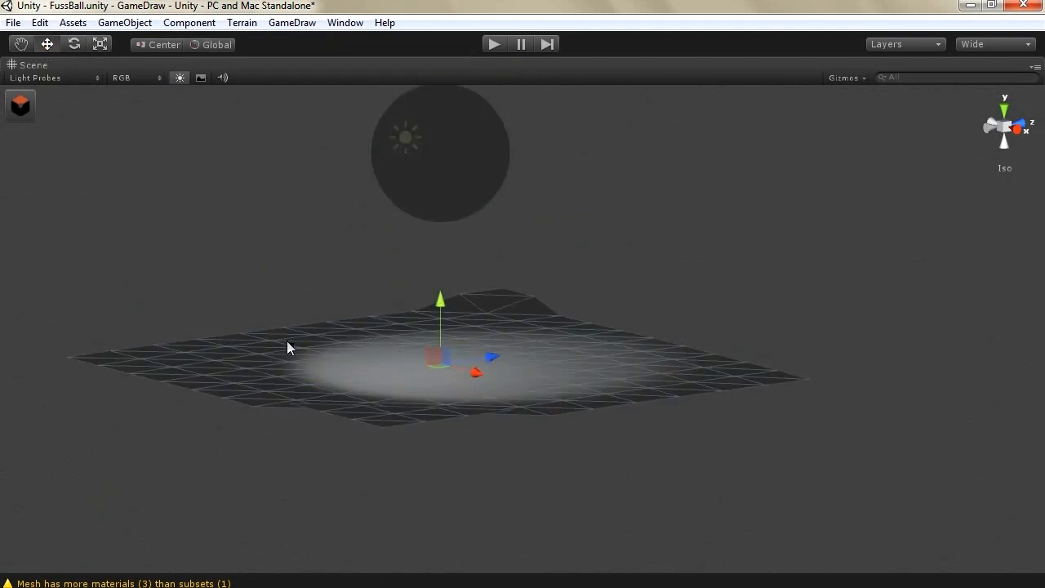
{"action": "left_click", "coordinate": [20, 104]}
{"action": "left_click", "coordinate": [57, 103]}
{"action": "left_click_drag", "start_coordinate": [642, 280], "coordinate": [294, 493]}
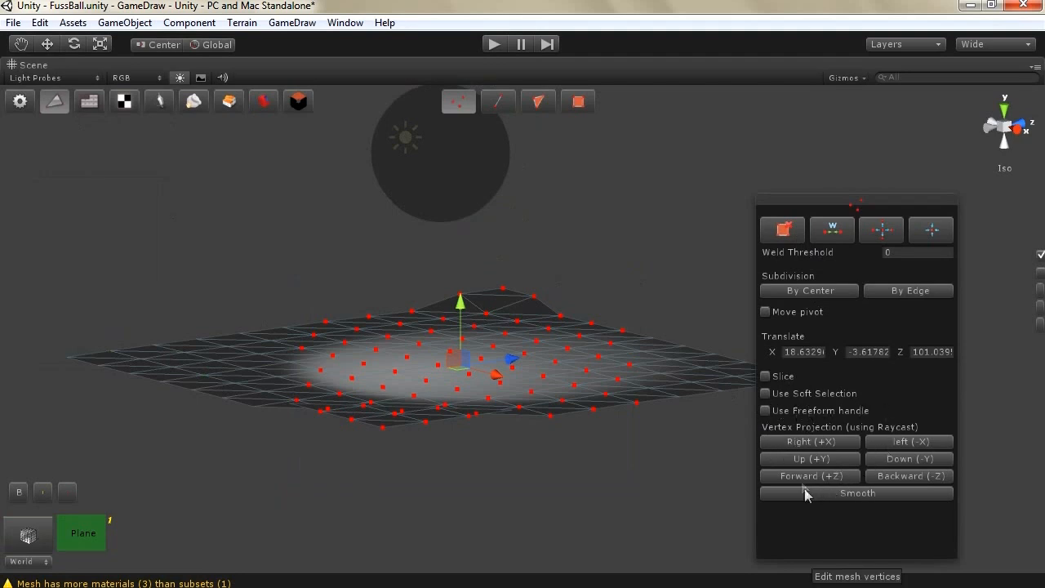
{"action": "left_click", "coordinate": [797, 458]}
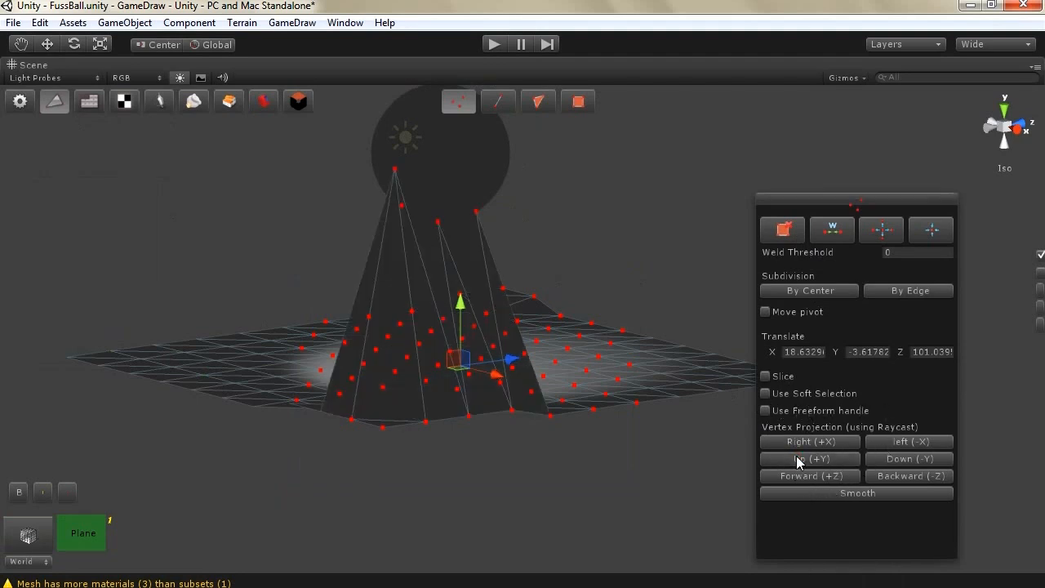
Step: Leave mesh editing, move the sphere over the still-flat part of the plane and scale it up uniformly
{"action": "left_click_drag", "start_coordinate": [602, 288], "coordinate": [252, 295], "text": "alt"}
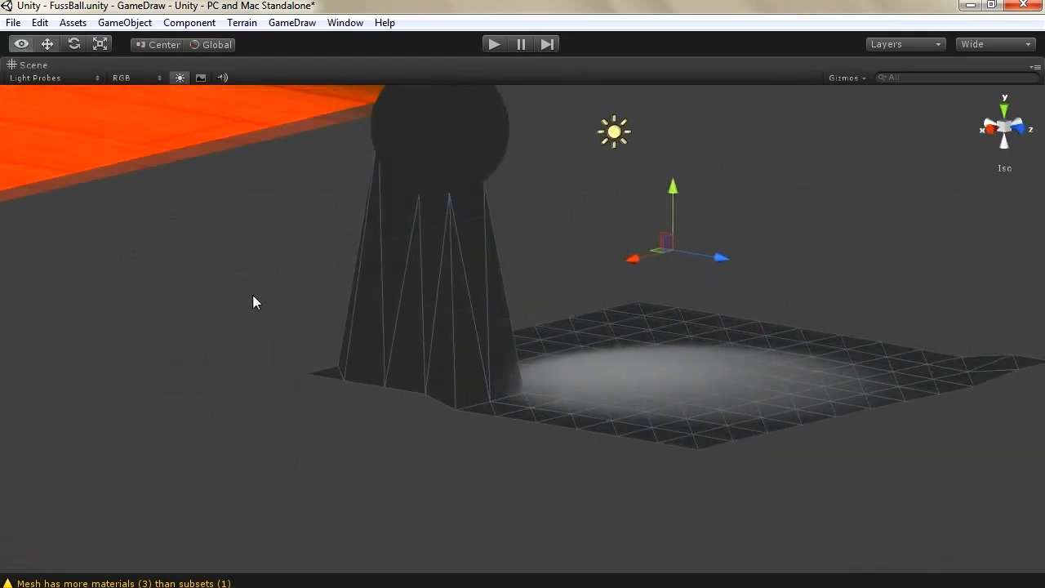
{"action": "left_click_drag", "start_coordinate": [558, 232], "coordinate": [625, 215], "text": "alt"}
{"action": "left_click_drag", "start_coordinate": [409, 174], "coordinate": [263, 324], "text": "alt"}
{"action": "left_click", "coordinate": [414, 148]}
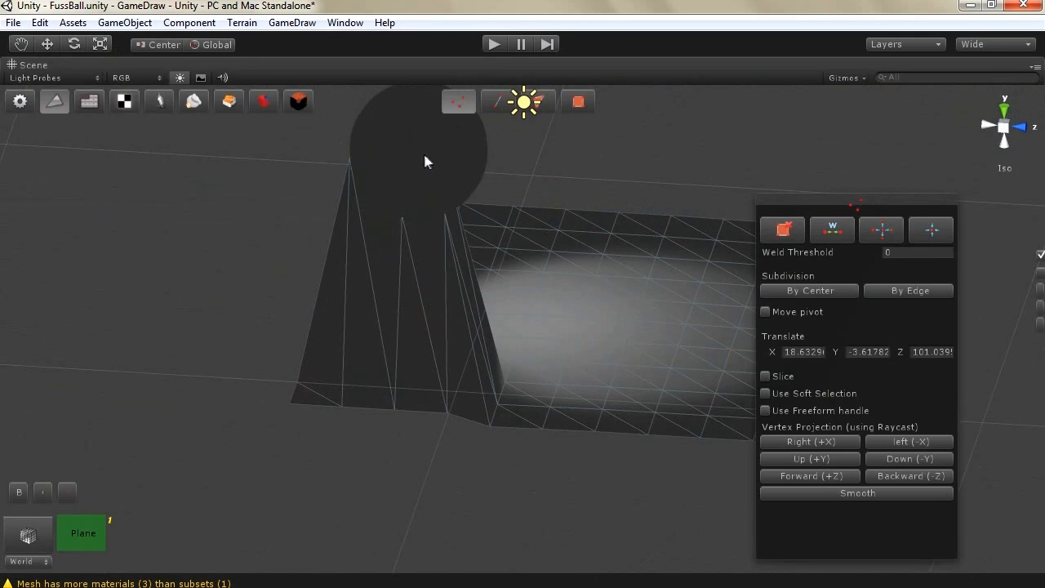
{"action": "left_click", "coordinate": [281, 94]}
{"action": "left_click", "coordinate": [401, 152]}
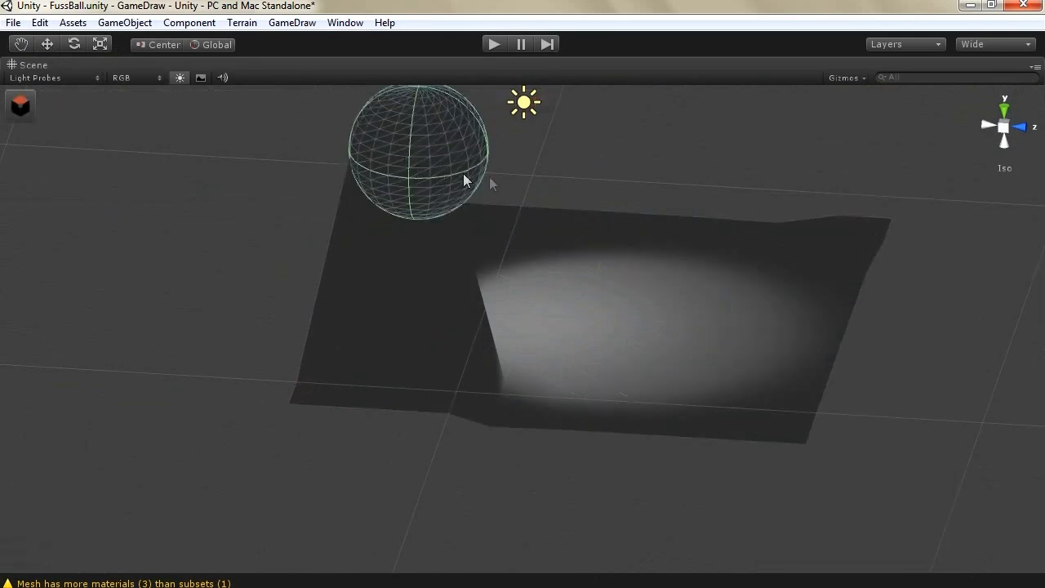
{"action": "left_click", "coordinate": [1004, 114]}
{"action": "left_click", "coordinate": [48, 47]}
{"action": "left_click_drag", "start_coordinate": [525, 325], "coordinate": [525, 223]}
{"action": "left_click_drag", "start_coordinate": [589, 281], "coordinate": [517, 268]}
{"action": "left_click", "coordinate": [100, 47]}
{"action": "left_click_drag", "start_coordinate": [428, 281], "coordinate": [502, 166]}
Step: Reopen the plane for vertex editing, select the vertices of its flat area under the sphere and project them Up (+Y)
{"action": "right_click_drag", "start_coordinate": [637, 319], "coordinate": [204, 130]}
{"action": "right_click_drag", "start_coordinate": [564, 417], "coordinate": [583, 176]}
{"action": "right_click_drag", "start_coordinate": [609, 347], "coordinate": [621, 514]}
{"action": "left_click", "coordinate": [569, 346]}
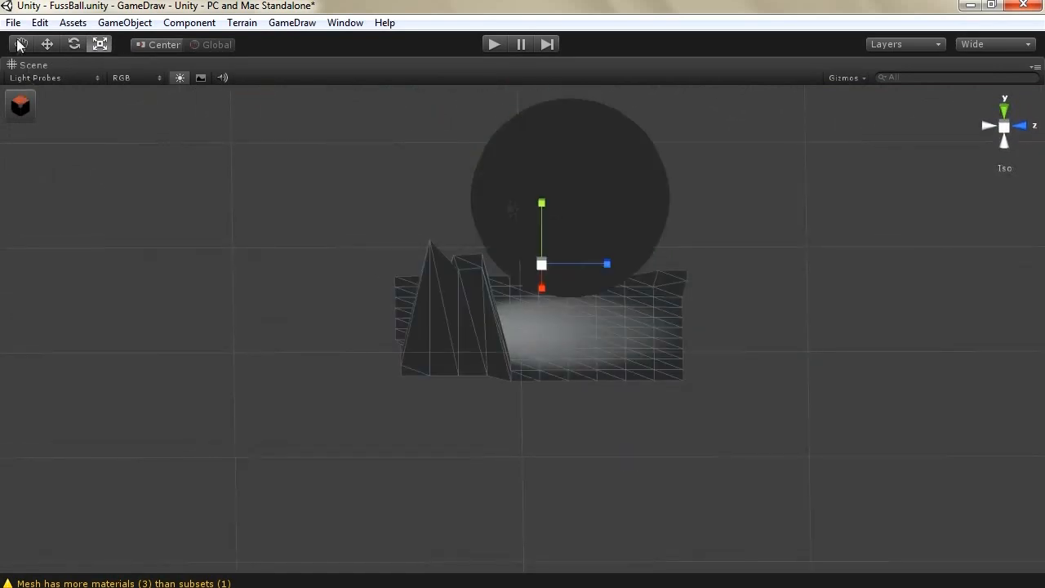
{"action": "left_click", "coordinate": [46, 44]}
{"action": "left_click_drag", "start_coordinate": [572, 413], "coordinate": [493, 396], "text": "alt"}
{"action": "left_click", "coordinate": [12, 107]}
{"action": "left_click", "coordinate": [53, 102]}
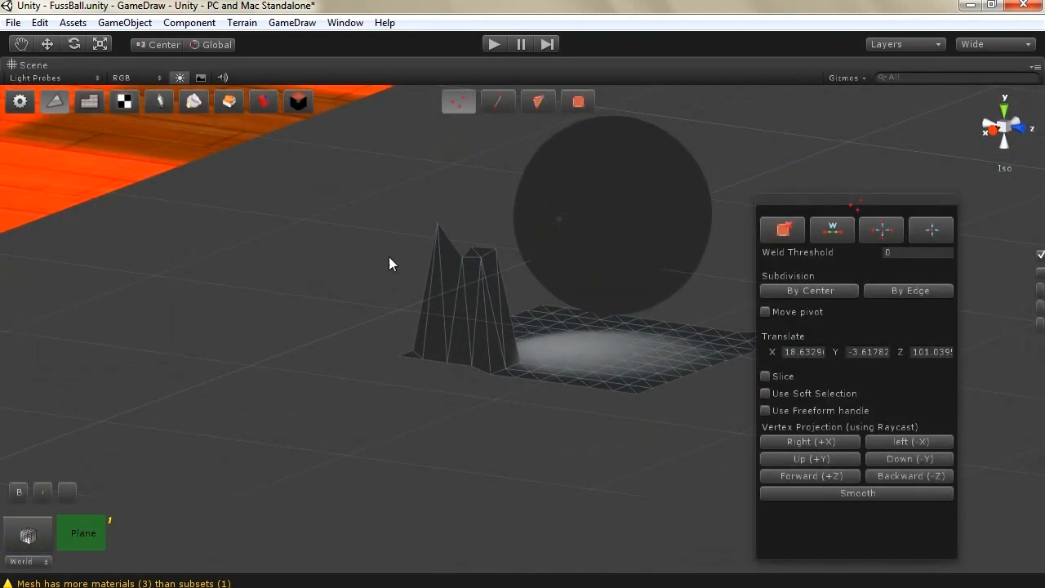
{"action": "left_click_drag", "start_coordinate": [730, 255], "coordinate": [526, 457]}
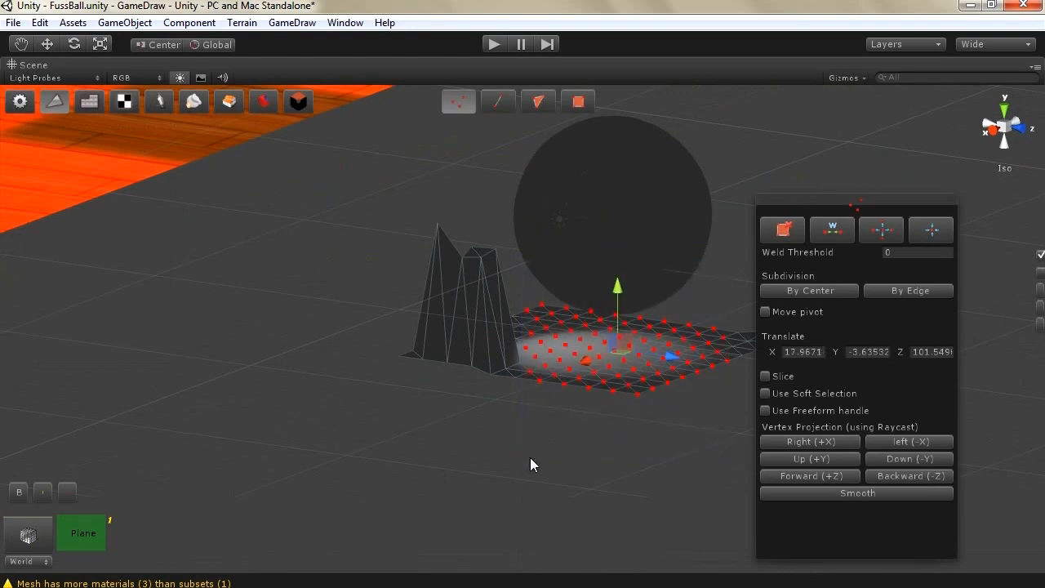
{"action": "left_click", "coordinate": [830, 458]}
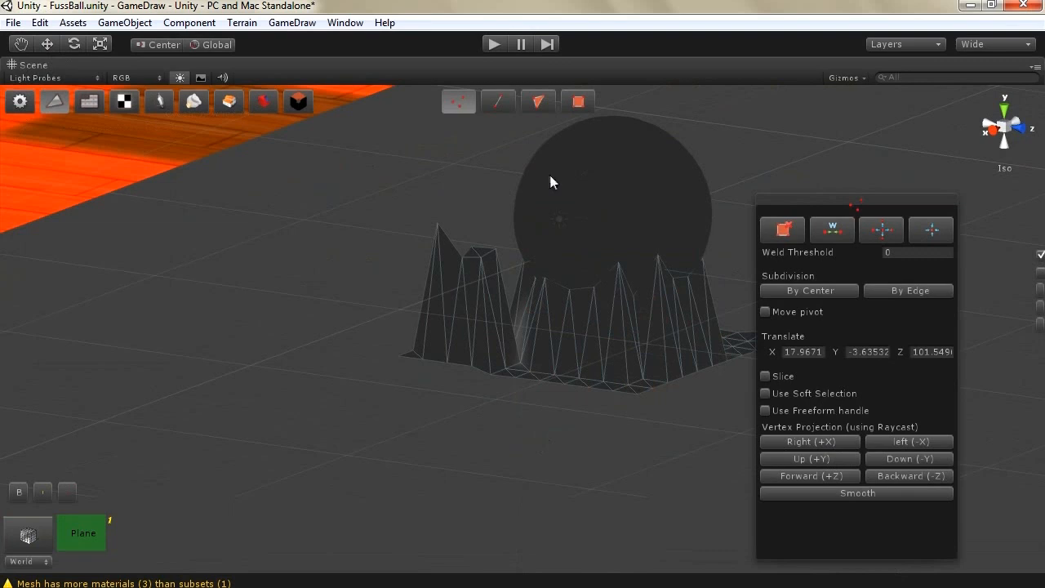
Step: Leave mesh editing, select the sphere and move it sideways until it is clear of the plane
{"action": "left_click", "coordinate": [298, 101]}
{"action": "left_click", "coordinate": [605, 217]}
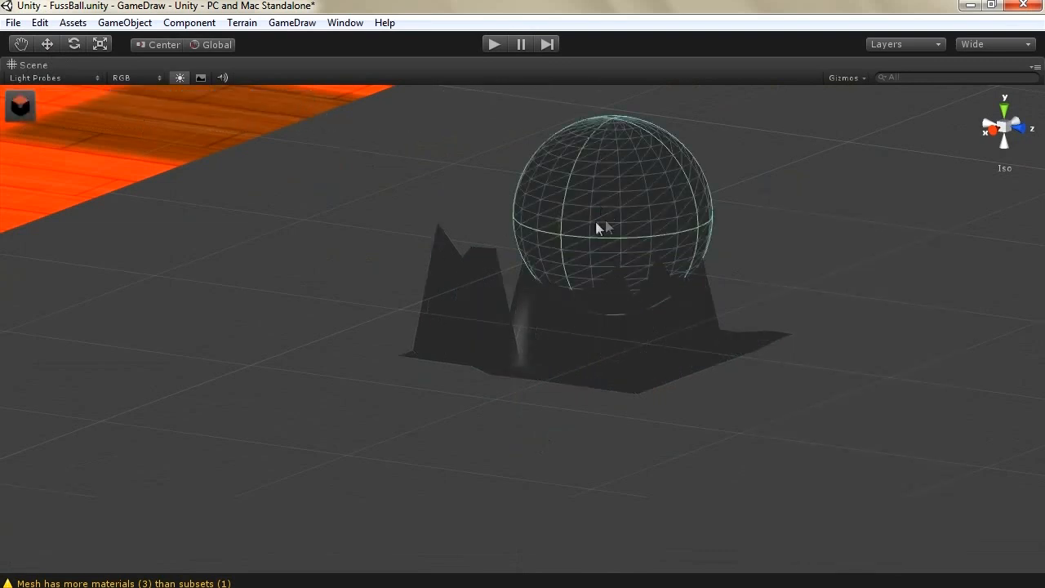
{"action": "left_click_drag", "start_coordinate": [198, 144], "coordinate": [370, 369], "text": "alt"}
{"action": "left_click", "coordinate": [484, 461]}
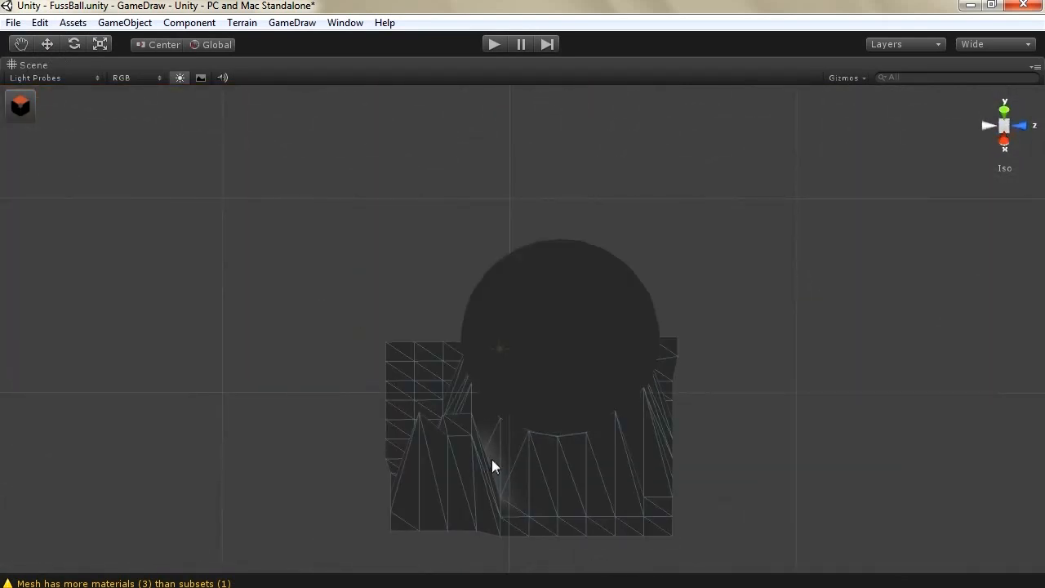
{"action": "left_click_drag", "start_coordinate": [525, 478], "coordinate": [402, 479]}
{"action": "left_click", "coordinate": [453, 447]}
{"action": "left_click", "coordinate": [59, 45]}
{"action": "left_click_drag", "start_coordinate": [571, 390], "coordinate": [170, 399]}
{"action": "left_click_drag", "start_coordinate": [273, 385], "coordinate": [81, 367], "text": "alt"}
Step: Select the sphere beside the deformed plane and delete it
{"action": "left_click", "coordinate": [537, 360]}
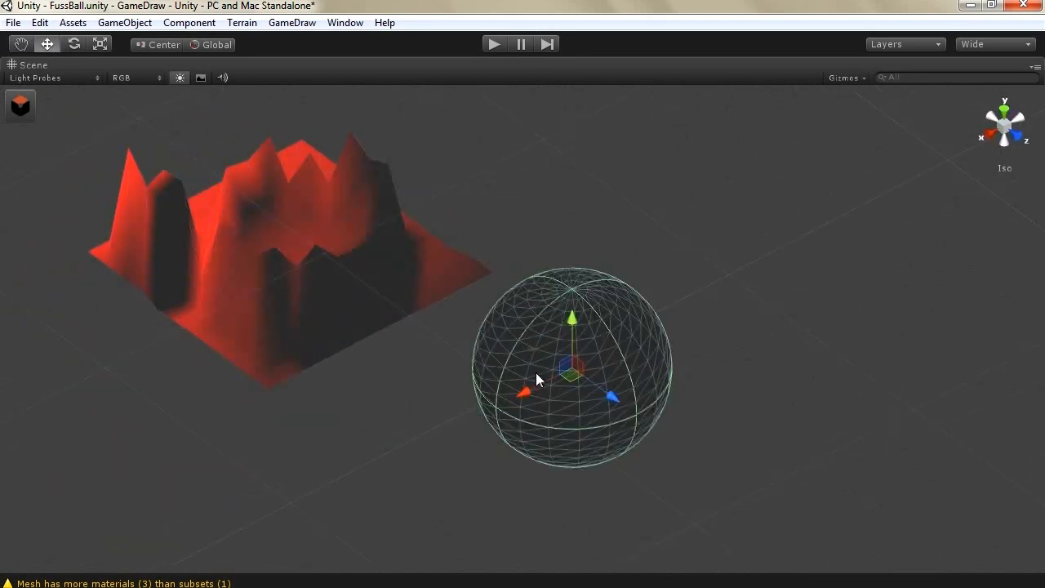
{"action": "key", "text": "Delete"}
{"action": "left_click", "coordinate": [532, 350]}
{"action": "key", "text": "Delete"}
Step: Open the deformed plane for vertex editing and subdivide its mesh by edge
{"action": "left_click", "coordinate": [332, 274]}
{"action": "left_click_drag", "start_coordinate": [331, 274], "coordinate": [33, 114], "text": "alt"}
{"action": "scroll", "coordinate": [388, 366], "scroll_direction": "up", "scroll_amount": 2}
{"action": "left_click", "coordinate": [21, 104]}
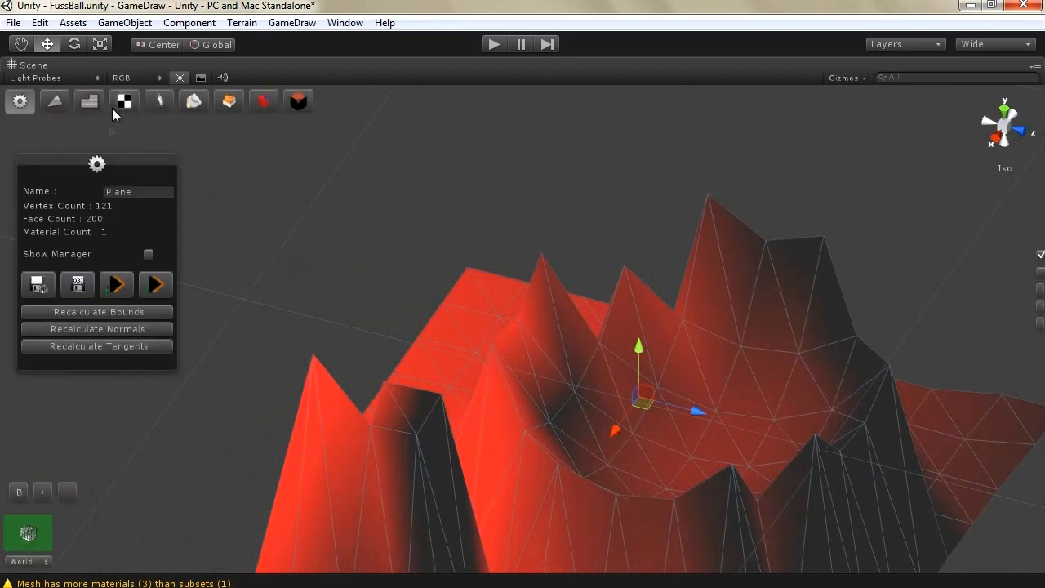
{"action": "left_click", "coordinate": [53, 99]}
{"action": "left_click_drag", "start_coordinate": [814, 204], "coordinate": [285, 188]}
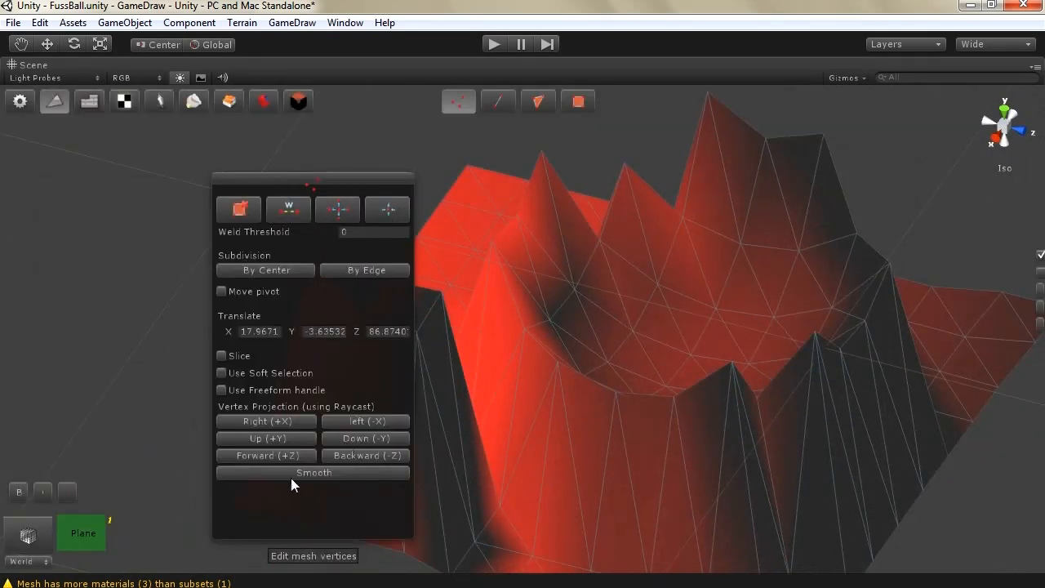
{"action": "left_click", "coordinate": [338, 275]}
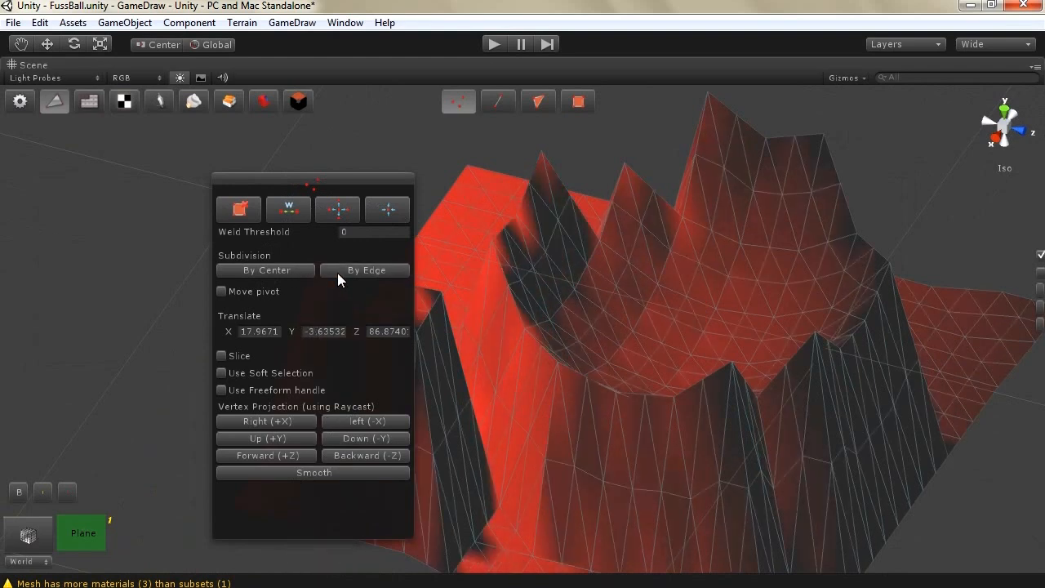
Step: Smooth the plane's subdivided mesh twice and look at its peaks and hollow from another angle
{"action": "left_click", "coordinate": [292, 474]}
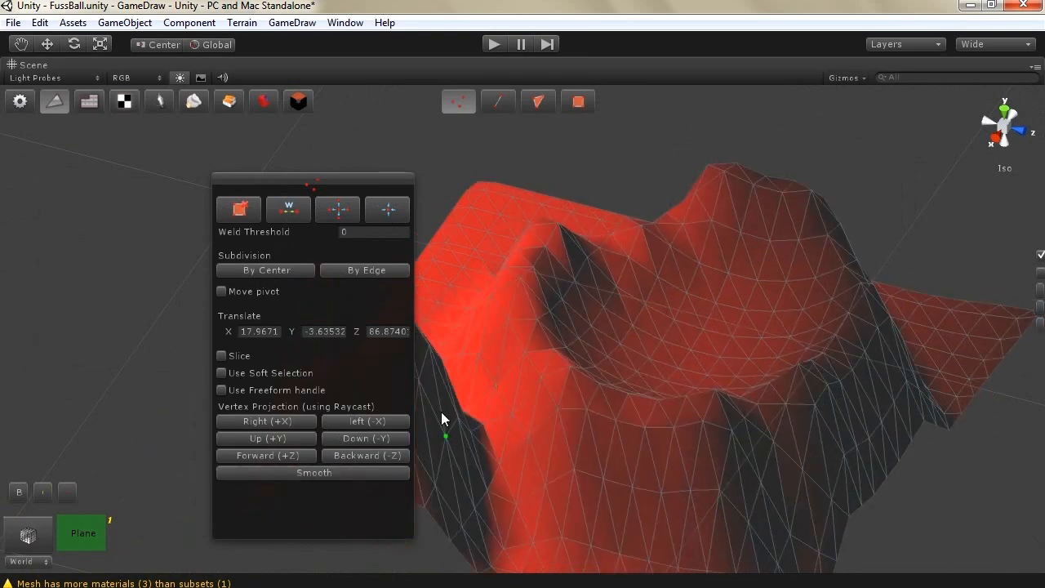
{"action": "left_click", "coordinate": [326, 472]}
{"action": "left_click_drag", "start_coordinate": [572, 360], "coordinate": [678, 384], "text": "alt"}
{"action": "right_click_drag", "start_coordinate": [677, 383], "coordinate": [786, 356]}
{"action": "left_click_drag", "start_coordinate": [310, 191], "coordinate": [355, 168]}
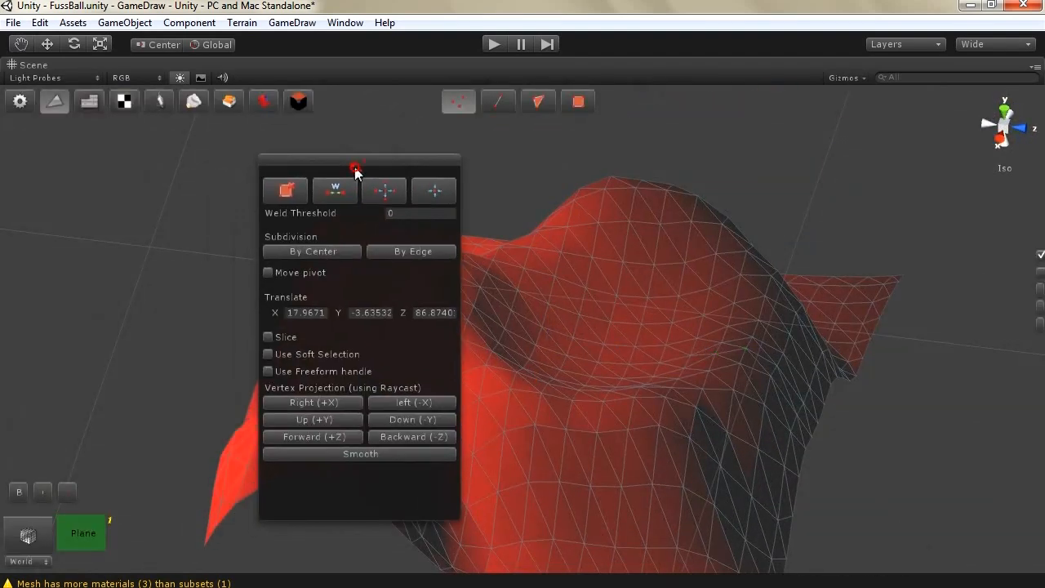
Step: Look through the edge editing tools and the triangle editing tools for the plane's mesh
{"action": "left_click", "coordinate": [498, 101]}
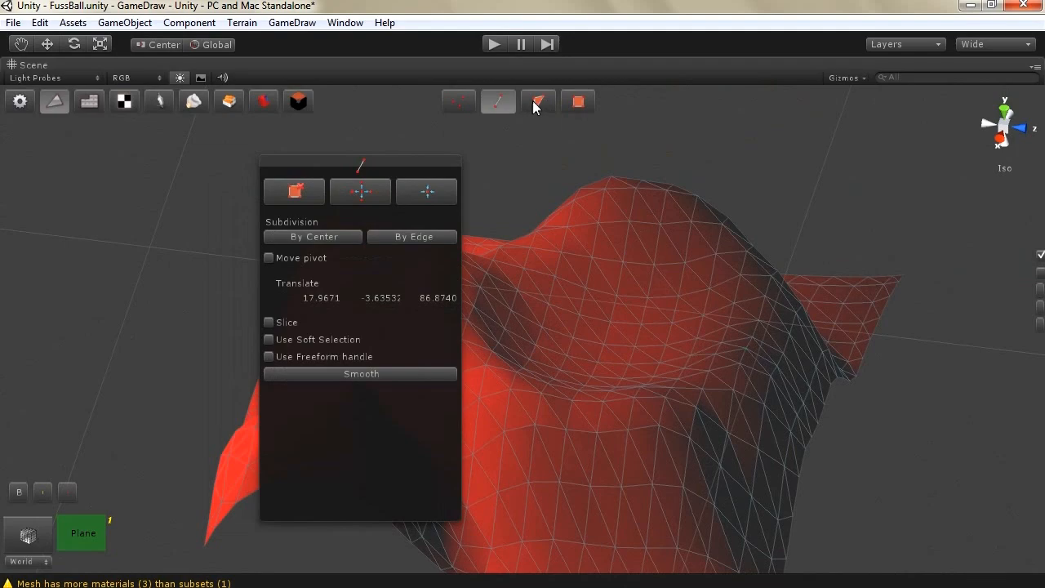
{"action": "left_click", "coordinate": [536, 104]}
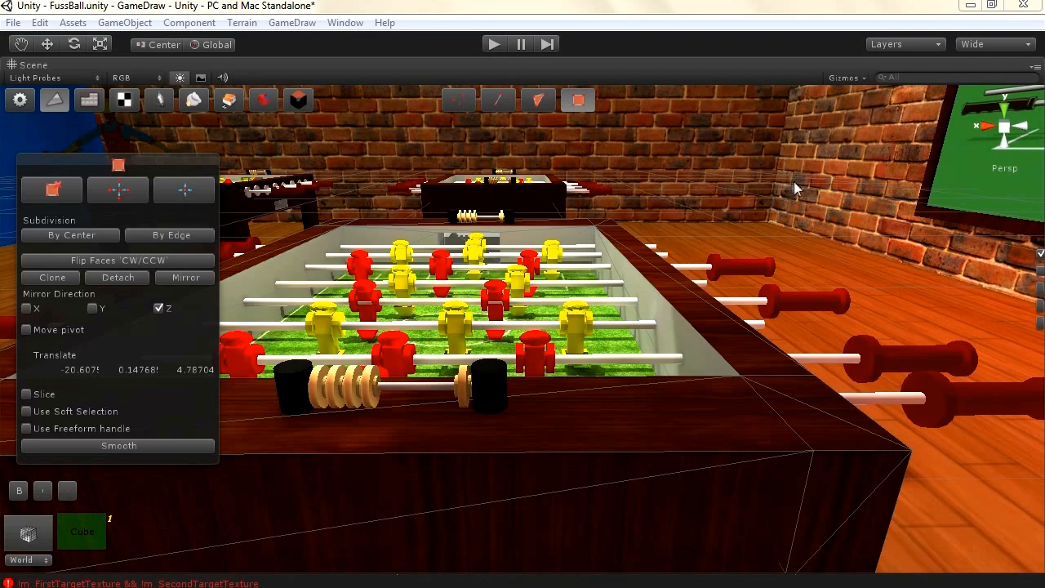
Step: Examine element selection on the foosball table by picking its outer wooden frame and its inner walls in turn
{"action": "left_click", "coordinate": [709, 334]}
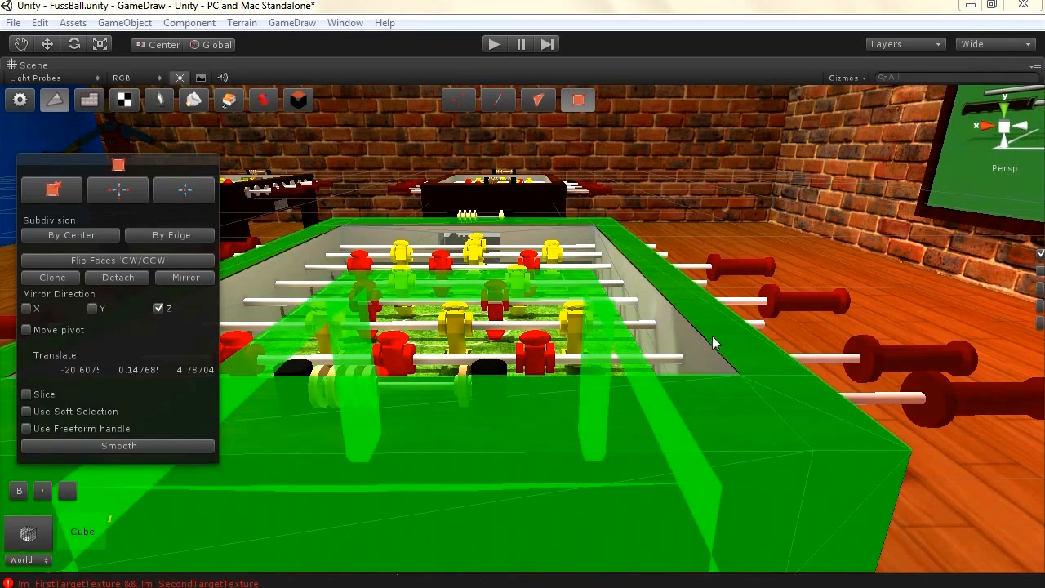
{"action": "left_click", "coordinate": [661, 337]}
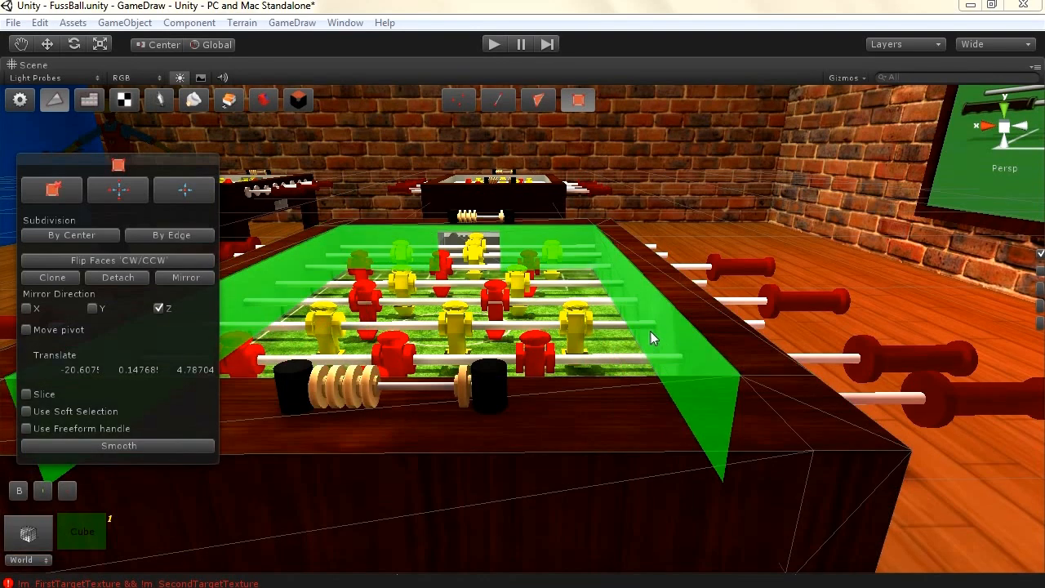
{"action": "left_click", "coordinate": [535, 323]}
{"action": "left_click", "coordinate": [523, 226]}
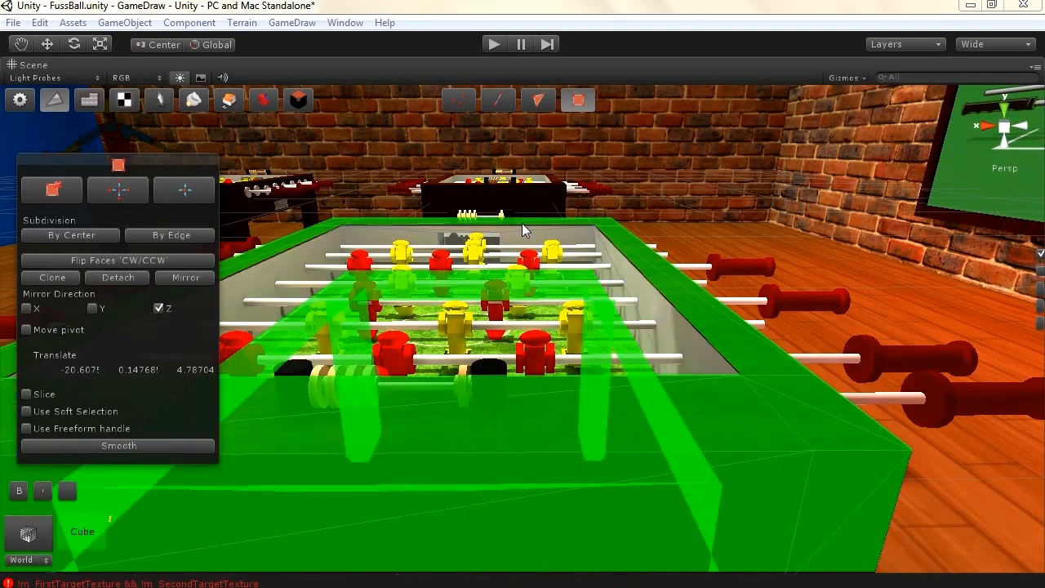
{"action": "left_click", "coordinate": [639, 341]}
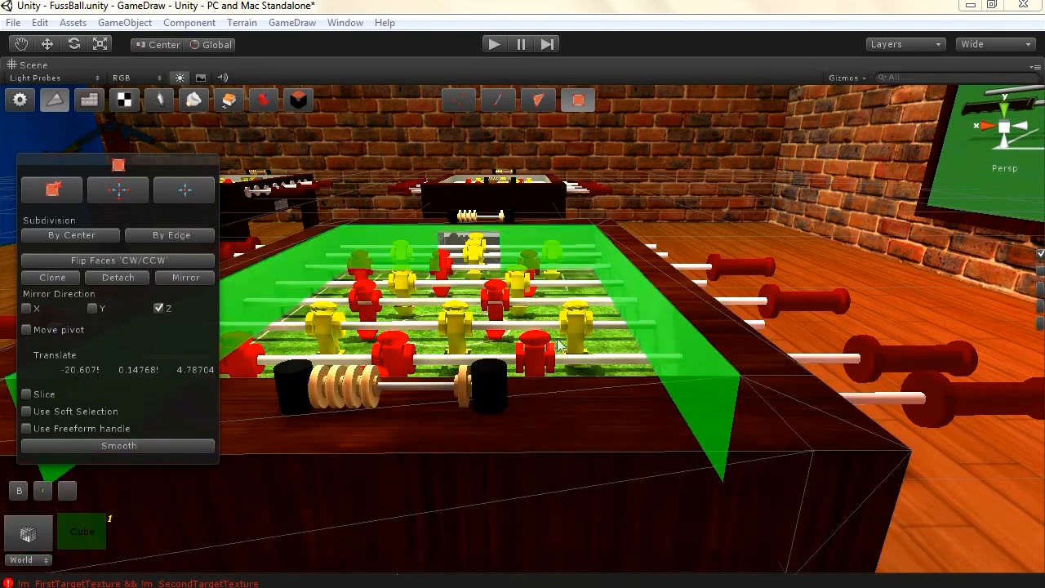
{"action": "left_click", "coordinate": [531, 345]}
{"action": "left_click", "coordinate": [270, 315]}
{"action": "left_click", "coordinate": [533, 385]}
{"action": "left_click", "coordinate": [560, 323]}
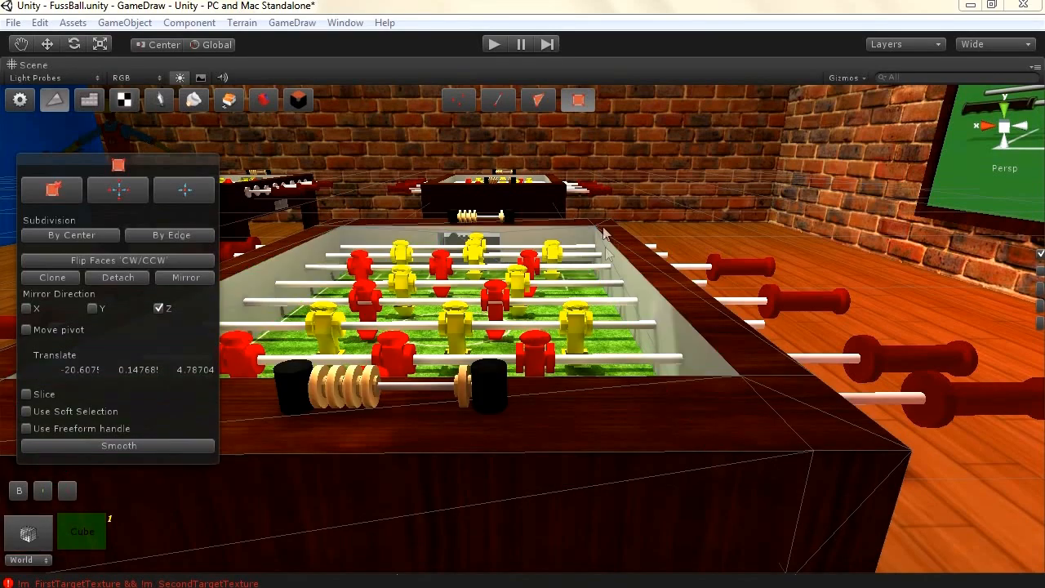
{"action": "left_click", "coordinate": [559, 322]}
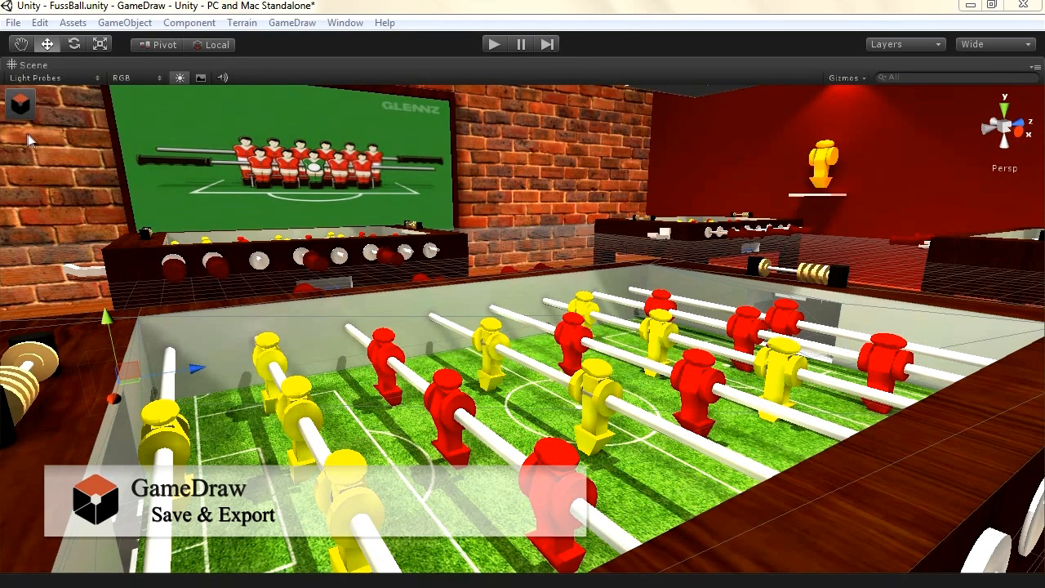
Step: Open the red player figure near the front of the table in GameDraw and save its mesh as player.asset in Assets
{"action": "left_click", "coordinate": [452, 386]}
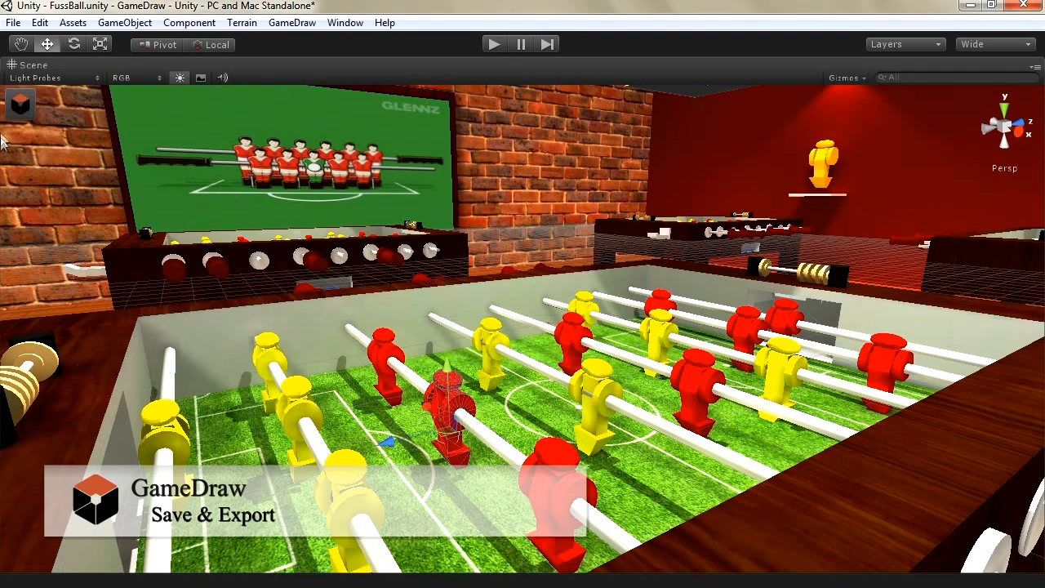
{"action": "left_click", "coordinate": [15, 107]}
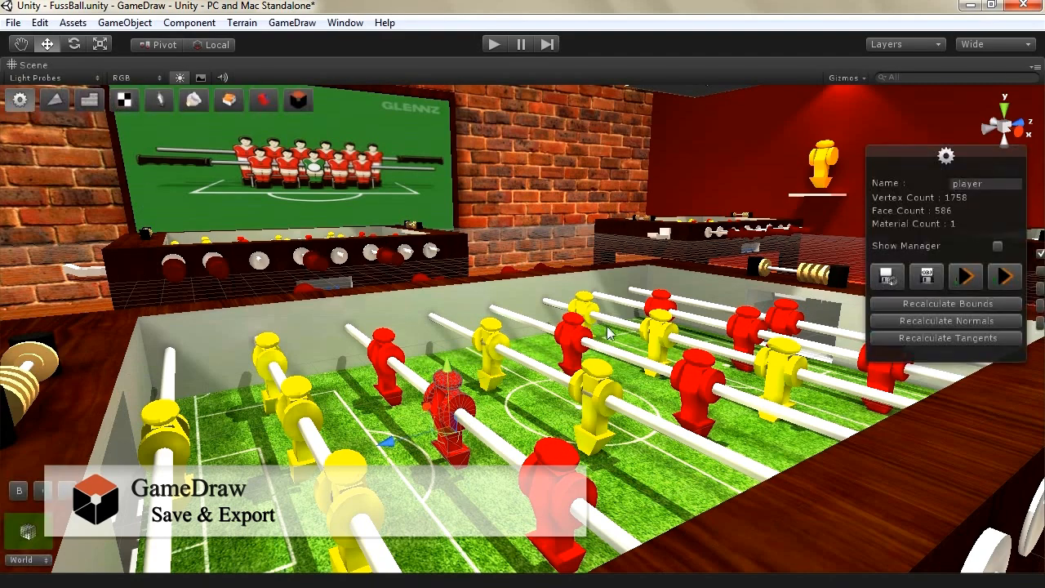
{"action": "left_click_drag", "start_coordinate": [915, 175], "coordinate": [751, 186]}
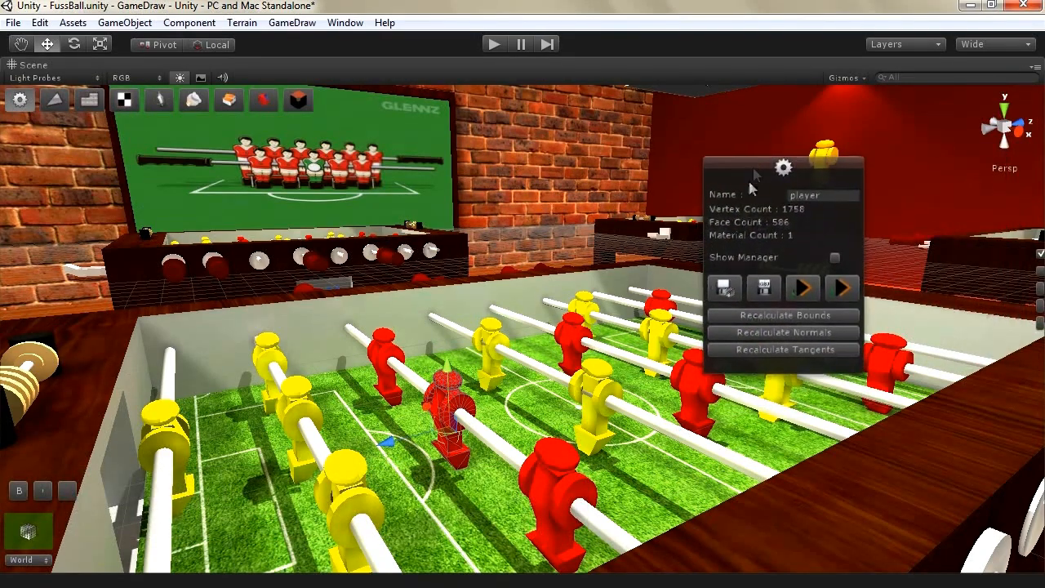
{"action": "left_click", "coordinate": [725, 288]}
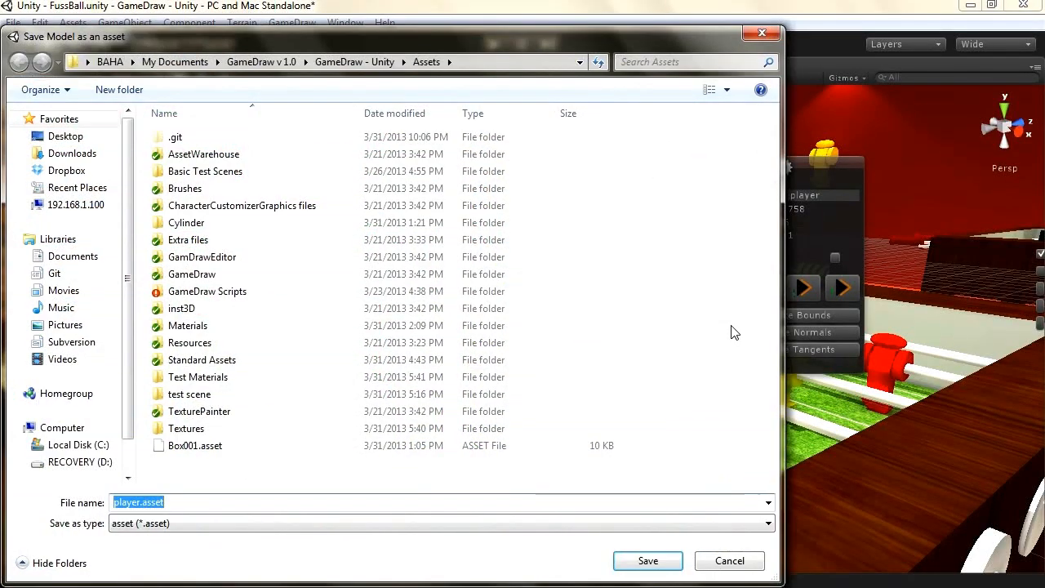
{"action": "left_click", "coordinate": [622, 564]}
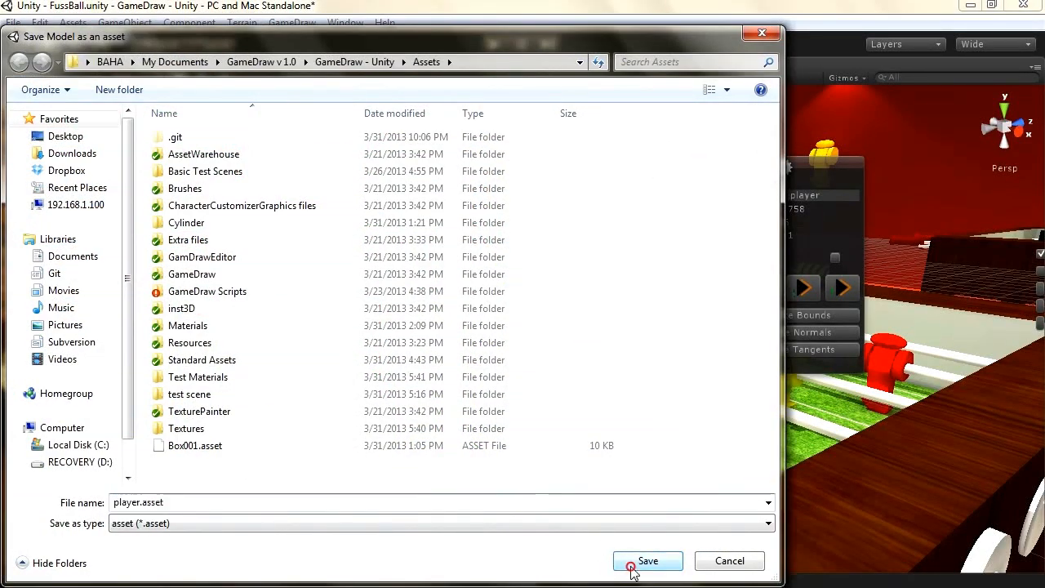
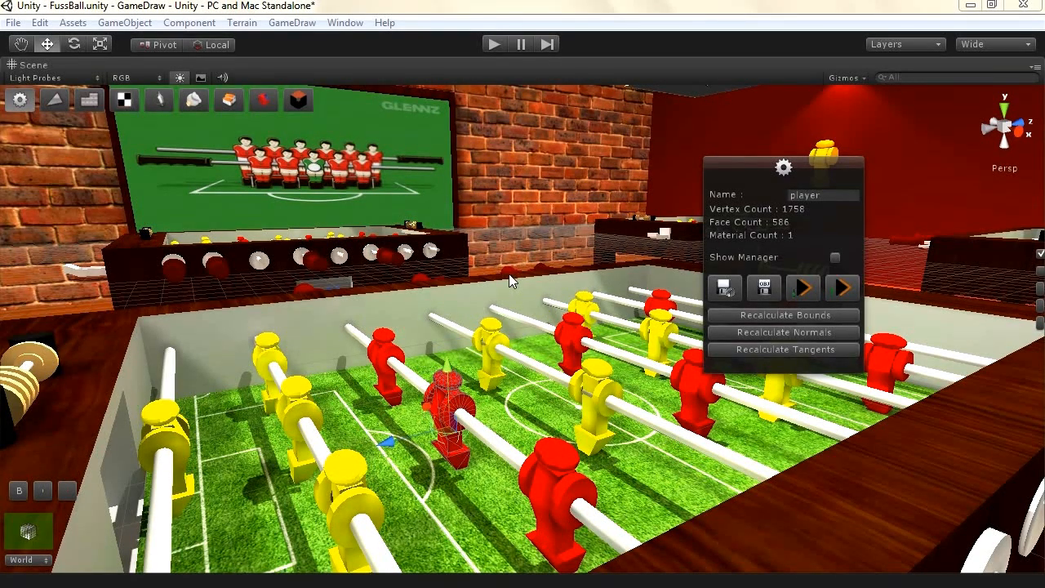
Step: Export the player mesh in OBJ format as player.obj to the Assets folder
{"action": "left_click_drag", "start_coordinate": [749, 170], "coordinate": [737, 175]}
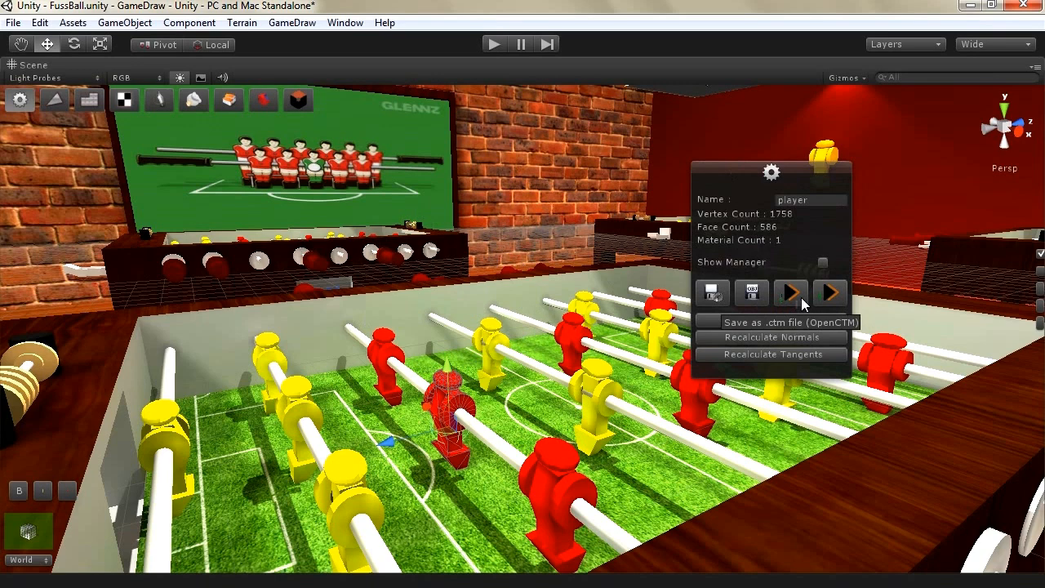
{"action": "left_click", "coordinate": [754, 301]}
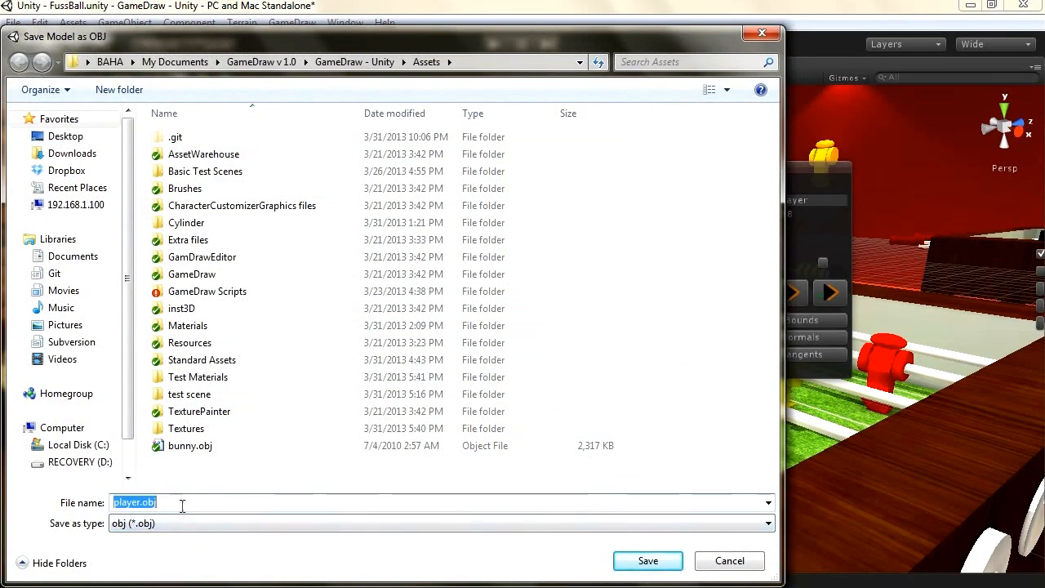
{"action": "left_click", "coordinate": [648, 562]}
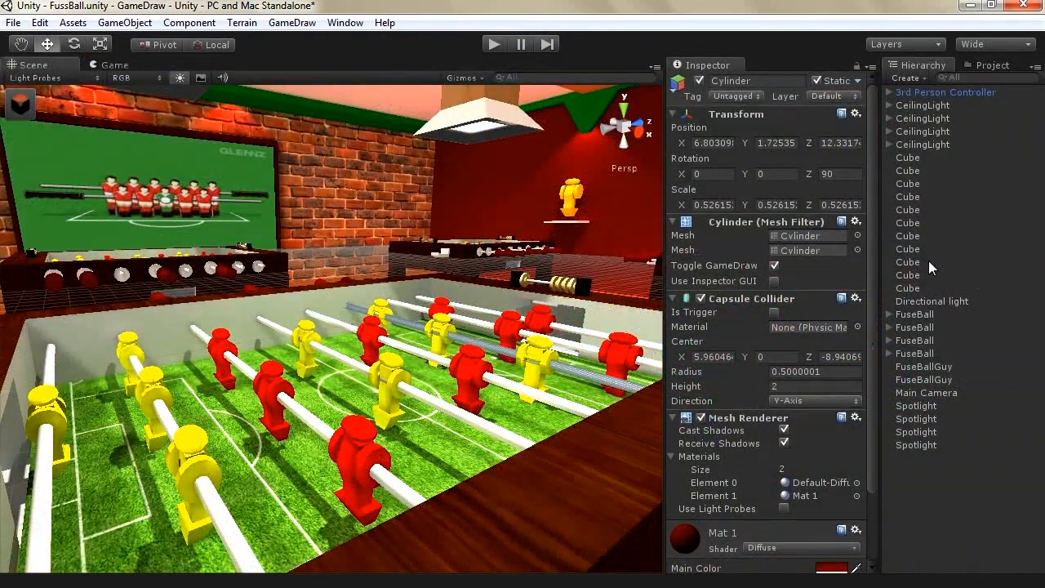
Step: Reveal the project's files in Windows Explorer, open the Assets folder and select player.obj
{"action": "left_click", "coordinate": [974, 71]}
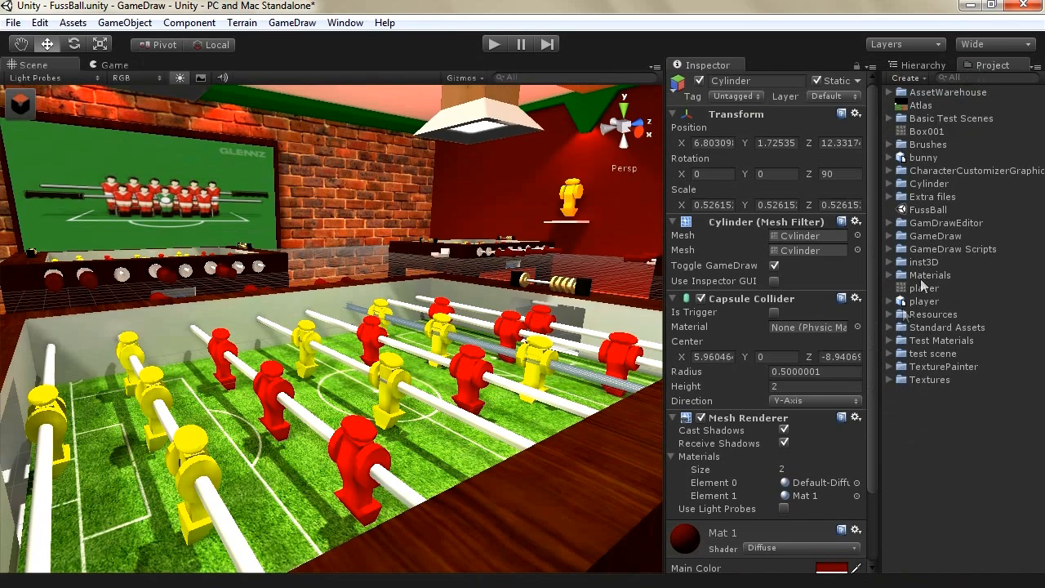
{"action": "right_click", "coordinate": [910, 394]}
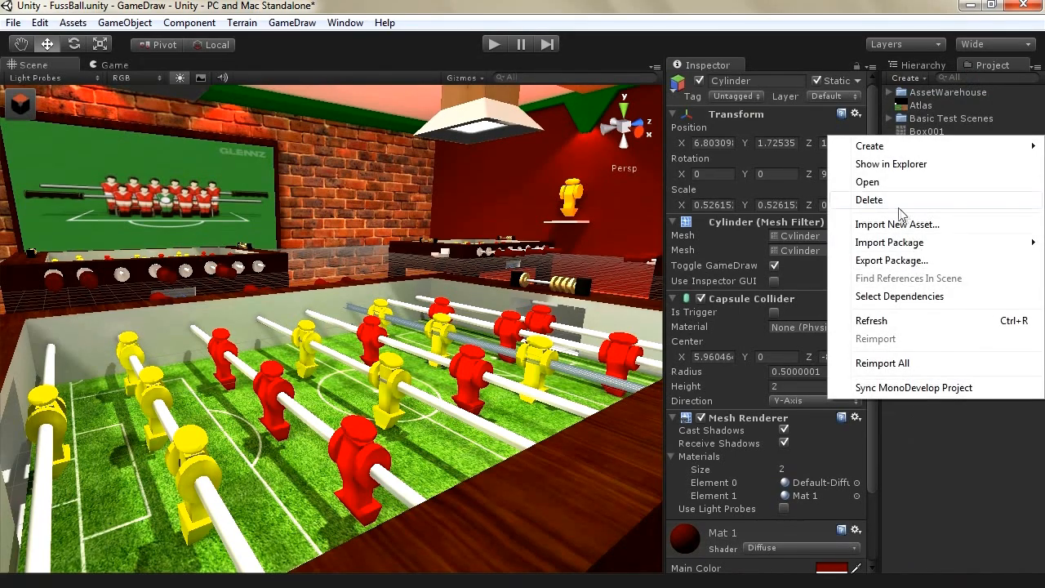
{"action": "left_click", "coordinate": [897, 164]}
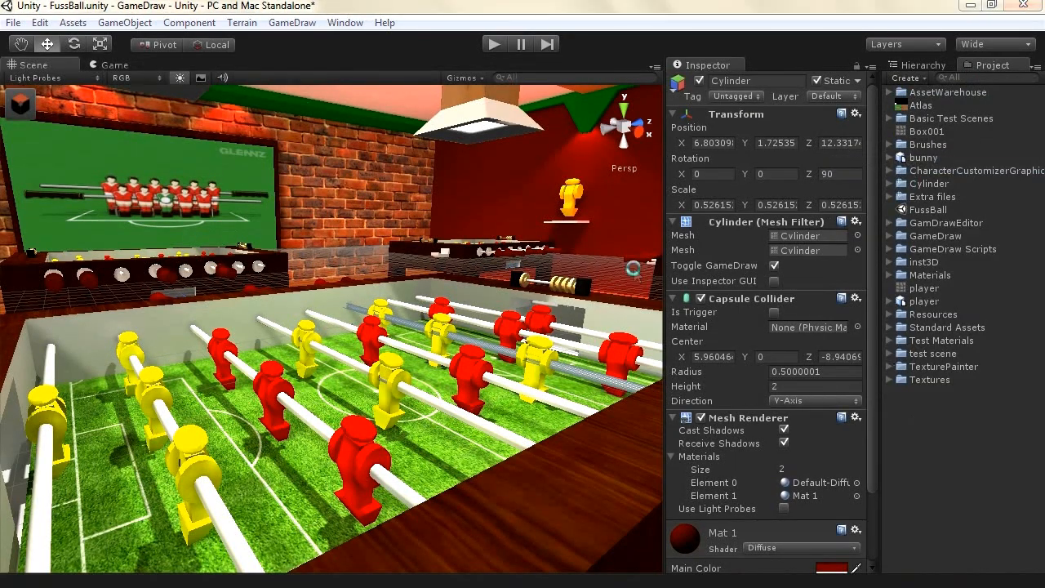
{"action": "scroll", "coordinate": [549, 356], "scroll_direction": "down", "scroll_amount": 1}
{"action": "scroll", "coordinate": [544, 347], "scroll_direction": "up", "scroll_amount": 1}
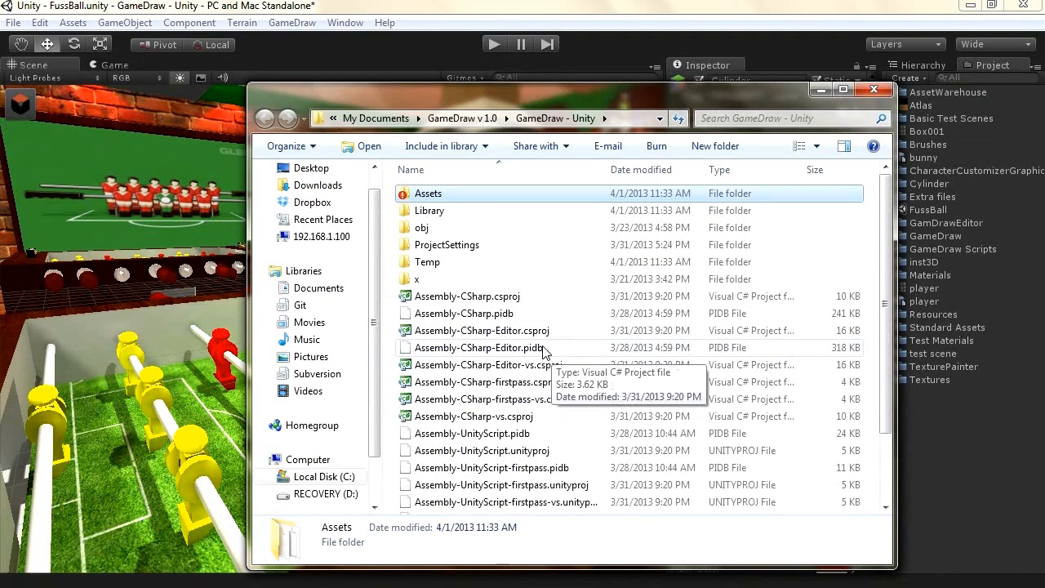
{"action": "double_click", "coordinate": [427, 194]}
{"action": "scroll", "coordinate": [500, 290], "scroll_direction": "down", "scroll_amount": 1}
{"action": "scroll", "coordinate": [499, 290], "scroll_direction": "down", "scroll_amount": 1}
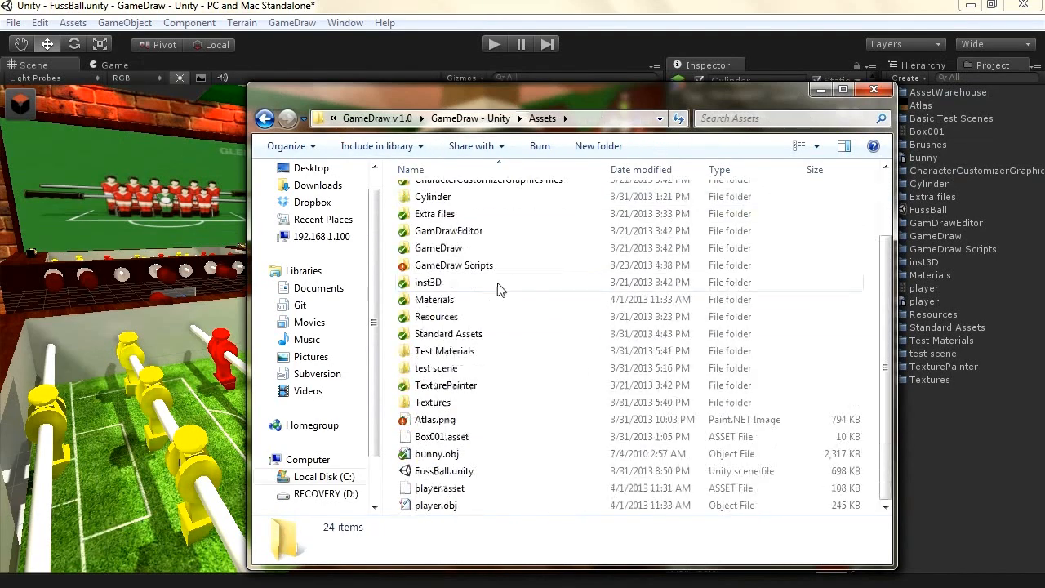
{"action": "left_click", "coordinate": [425, 508]}
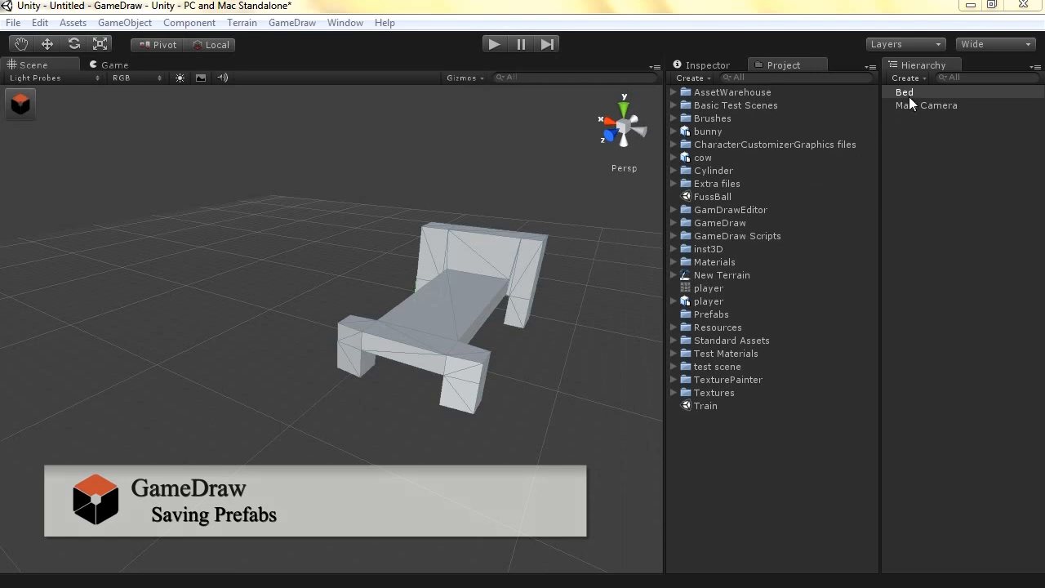
Step: Save the Bed object from the scene as a prefab in the Prefabs folder
{"action": "left_click_drag", "start_coordinate": [915, 95], "coordinate": [707, 317]}
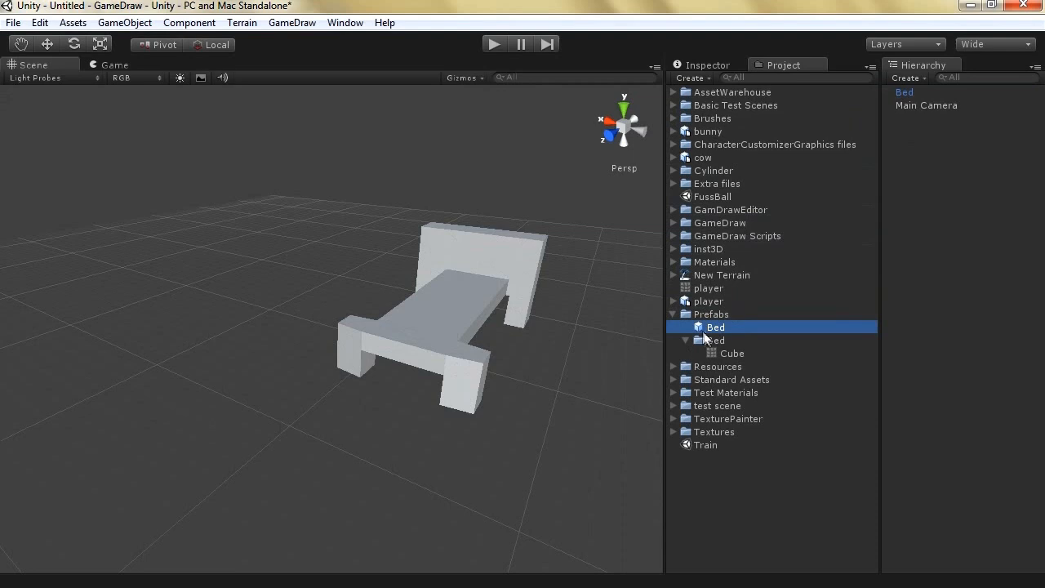
Step: Examine the Bed prefab's saved Cube mesh, its component settings and its preview from another angle
{"action": "left_click", "coordinate": [719, 356]}
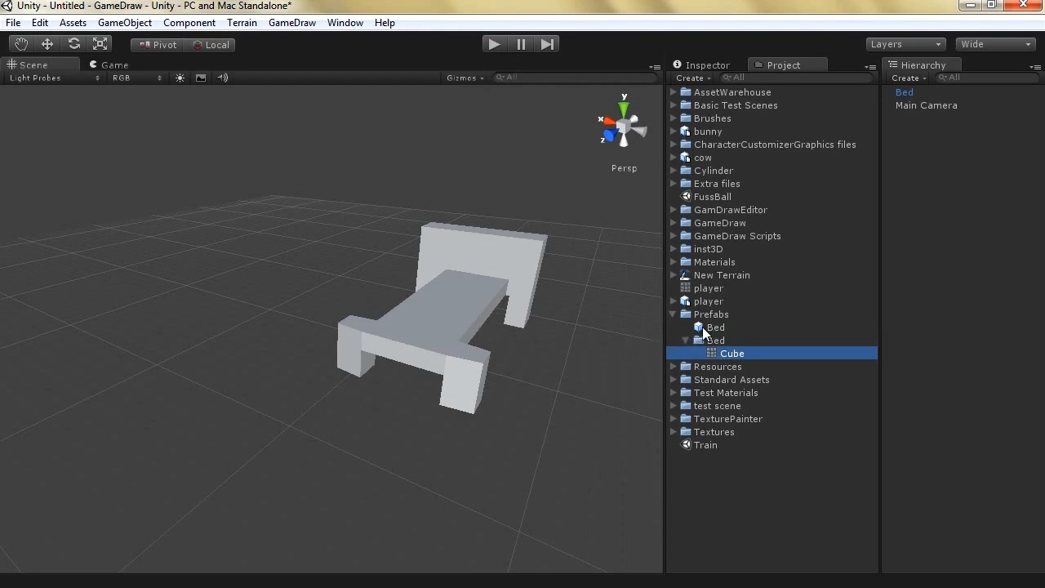
{"action": "left_click", "coordinate": [707, 328]}
{"action": "left_click", "coordinate": [707, 66]}
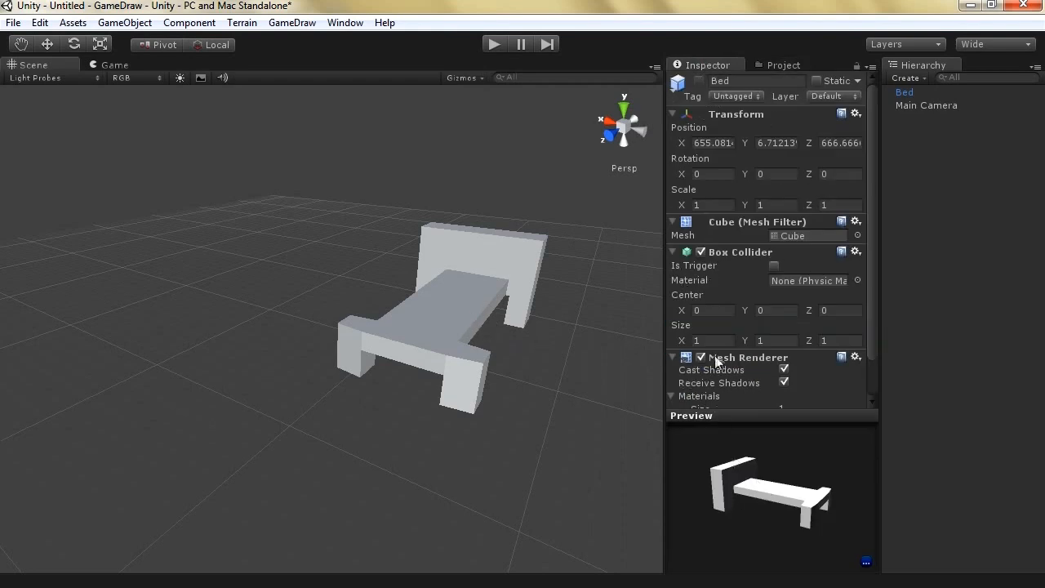
{"action": "scroll", "coordinate": [717, 353], "scroll_direction": "down", "scroll_amount": 2}
{"action": "mouse_move", "coordinate": [784, 481]}
{"action": "left_mouse_down"}
{"action": "mouse_move", "coordinate": [719, 474]}
{"action": "mouse_move", "coordinate": [754, 478]}
{"action": "mouse_move", "coordinate": [742, 462]}
{"action": "mouse_move", "coordinate": [698, 499]}
{"action": "mouse_move", "coordinate": [712, 487]}
{"action": "left_mouse_up"}
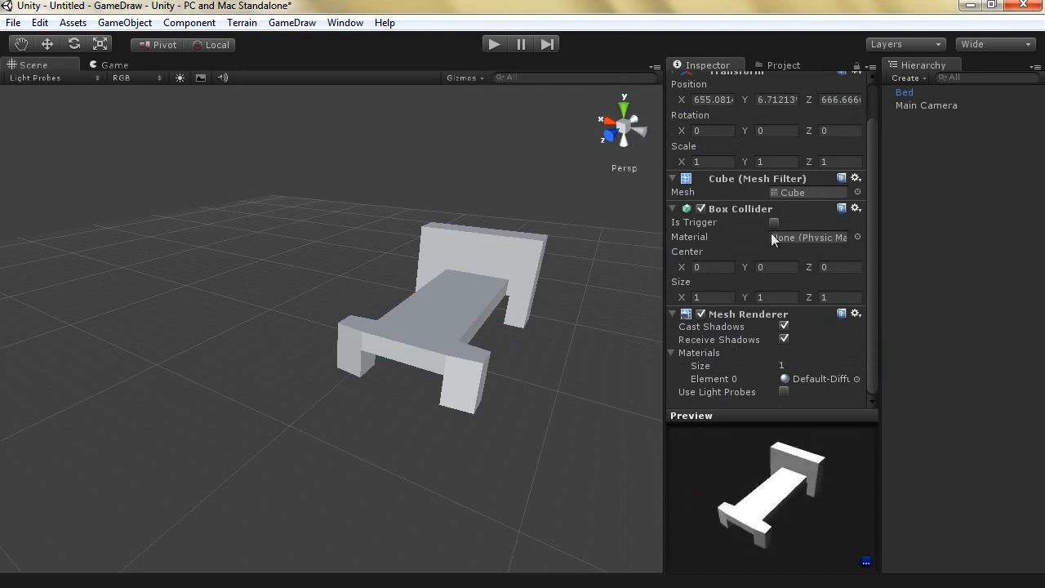
Step: Examine the Bed folder and its Cube mesh inside the project's Prefabs folder
{"action": "left_click", "coordinate": [763, 66]}
{"action": "left_click", "coordinate": [719, 355]}
{"action": "left_click", "coordinate": [707, 344]}
{"action": "left_click", "coordinate": [722, 357]}
{"action": "left_click", "coordinate": [715, 340]}
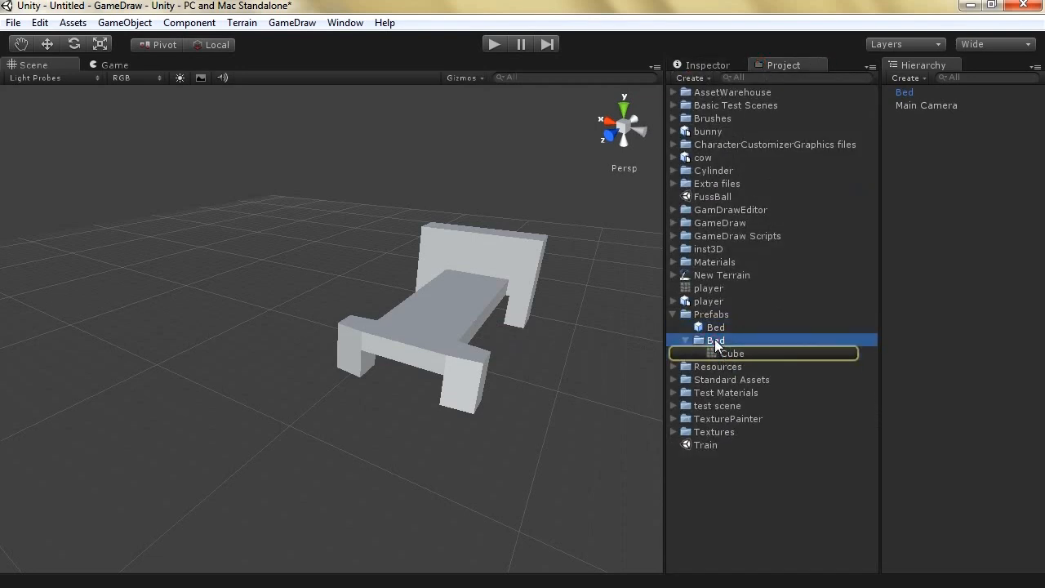
{"action": "left_click", "coordinate": [724, 351]}
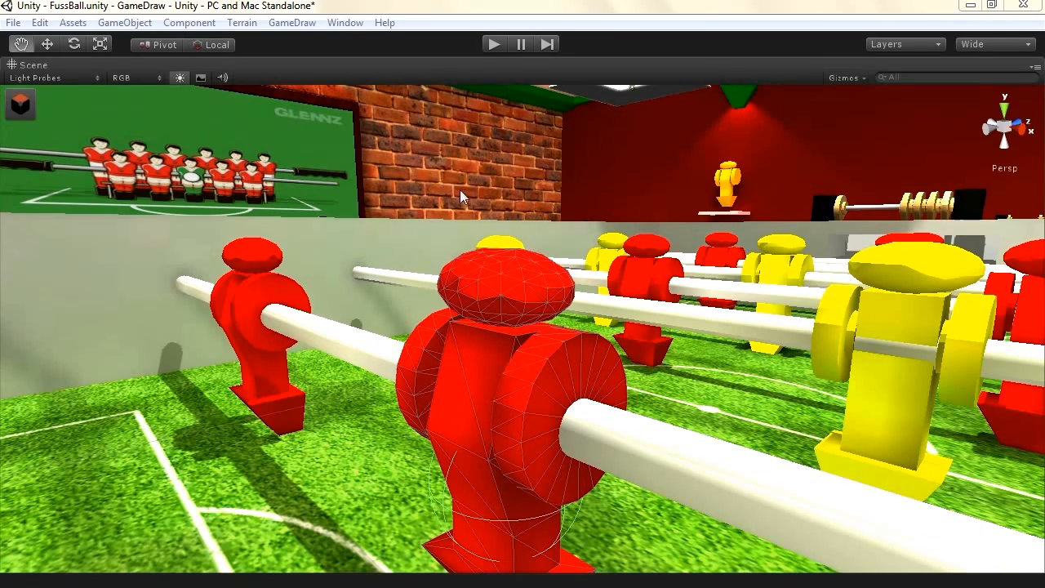
Step: Start GameDraw editing on the red player figure, add a second copy of its mesh and name the copy player2
{"action": "left_click", "coordinate": [22, 103]}
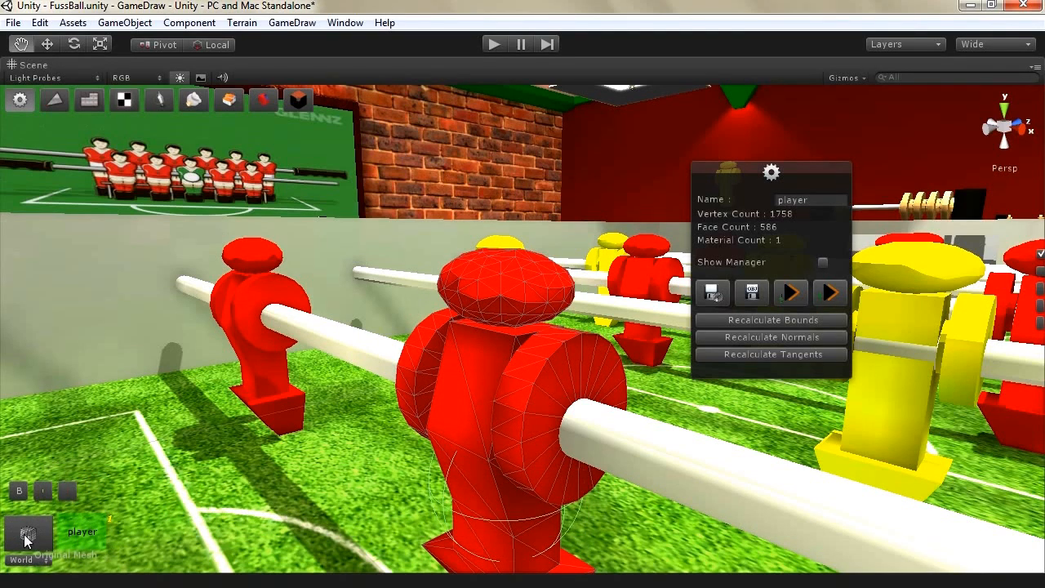
{"action": "left_click", "coordinate": [40, 491]}
{"action": "left_click", "coordinate": [147, 535]}
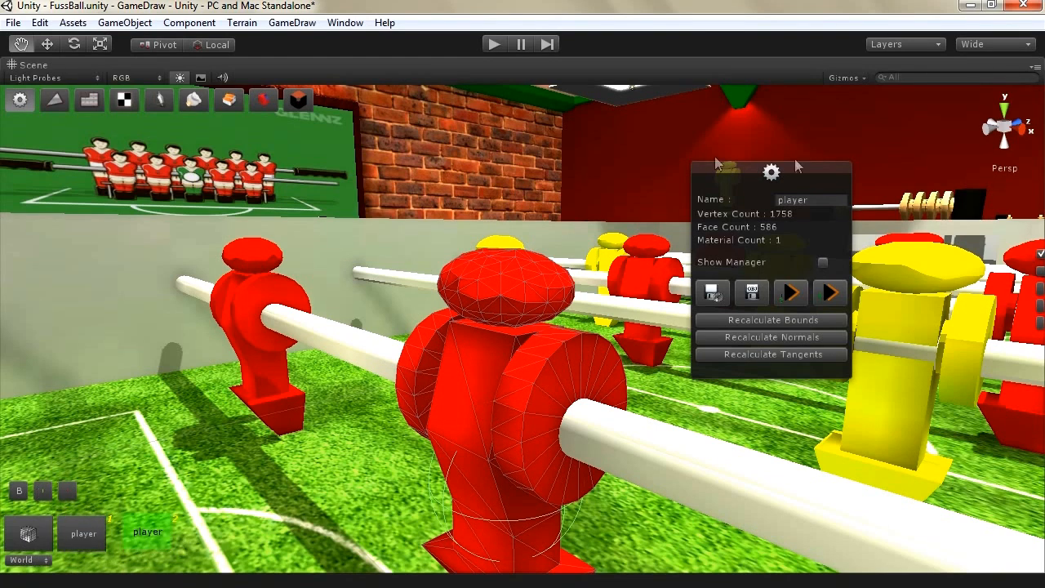
{"action": "left_click", "coordinate": [820, 200]}
{"action": "type", "text": "2"}
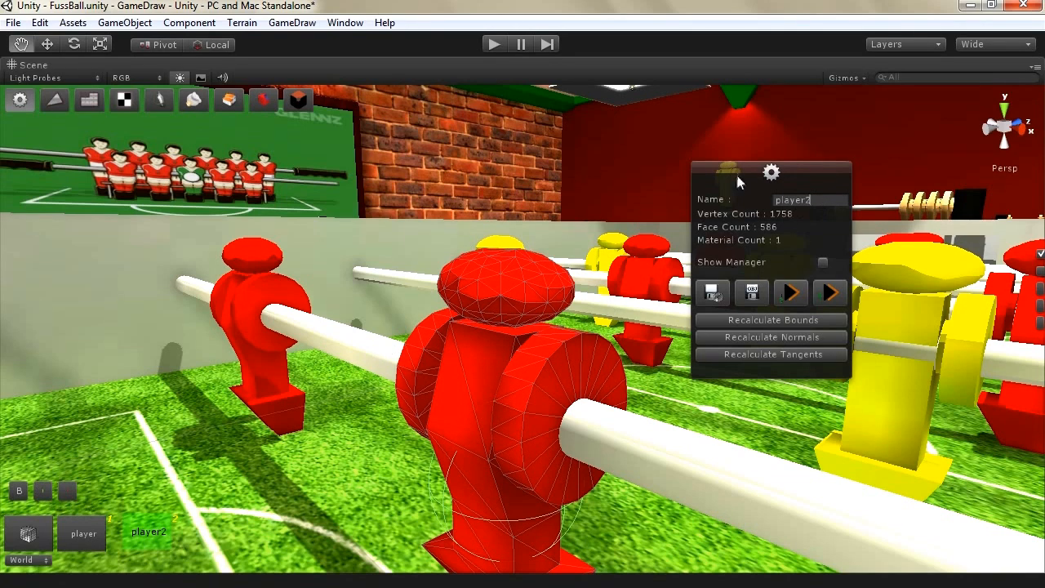
{"action": "left_click_drag", "start_coordinate": [737, 182], "coordinate": [752, 185]}
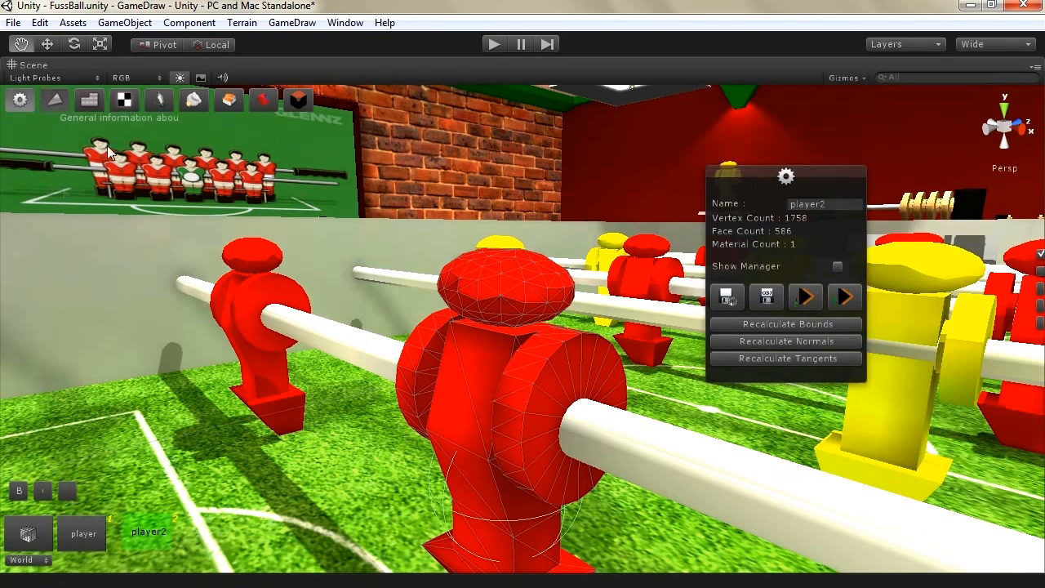
Step: Select the vertices on the crown of the player2 head and raise them to stretch the head tall, to about Y 1.64
{"action": "left_click", "coordinate": [54, 101]}
{"action": "left_click_drag", "start_coordinate": [61, 165], "coordinate": [816, 206]}
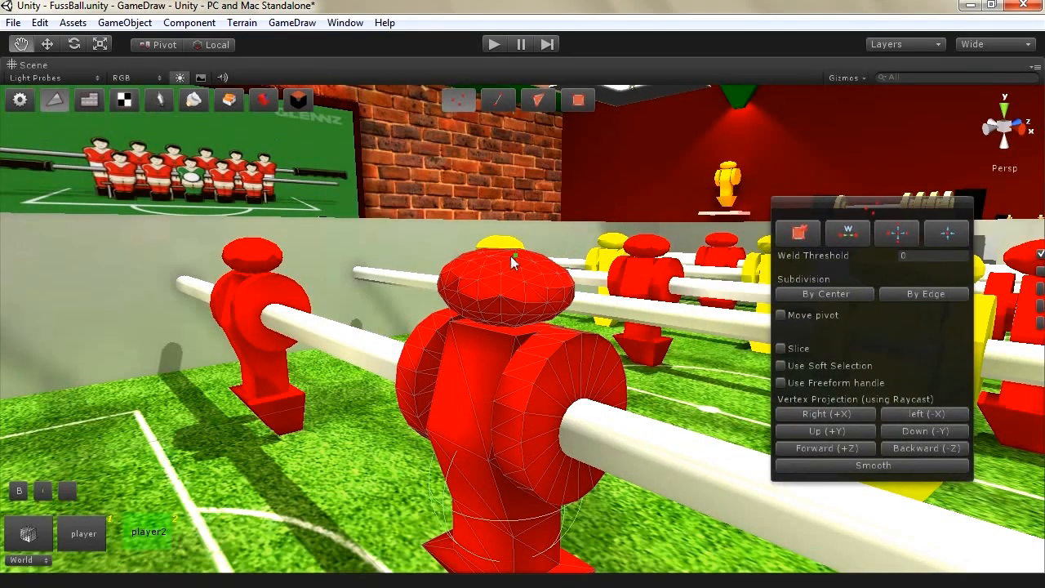
{"action": "left_click_drag", "start_coordinate": [452, 223], "coordinate": [506, 245]}
{"action": "left_click", "coordinate": [46, 48]}
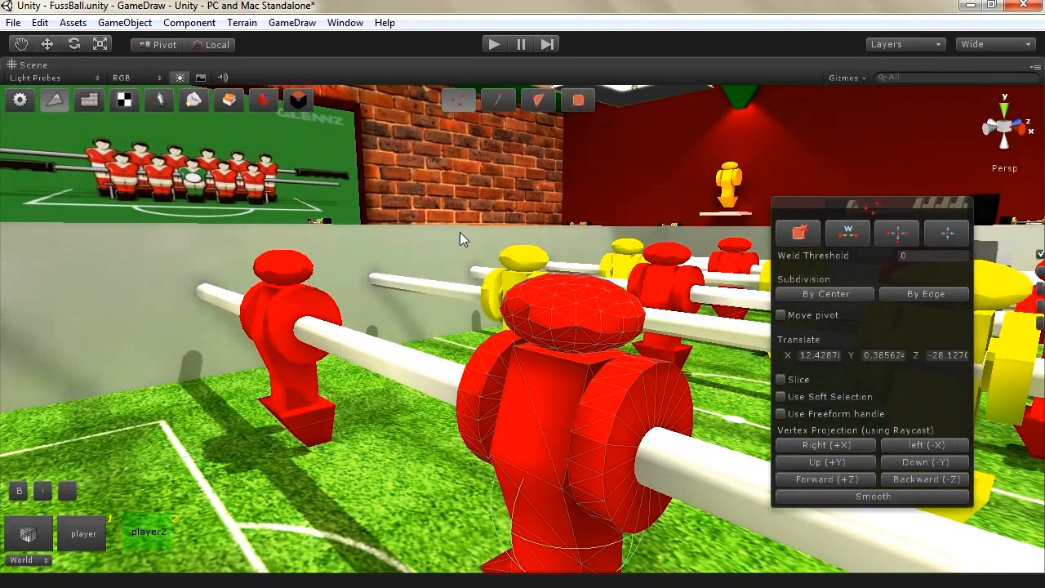
{"action": "left_click_drag", "start_coordinate": [500, 216], "coordinate": [647, 302]}
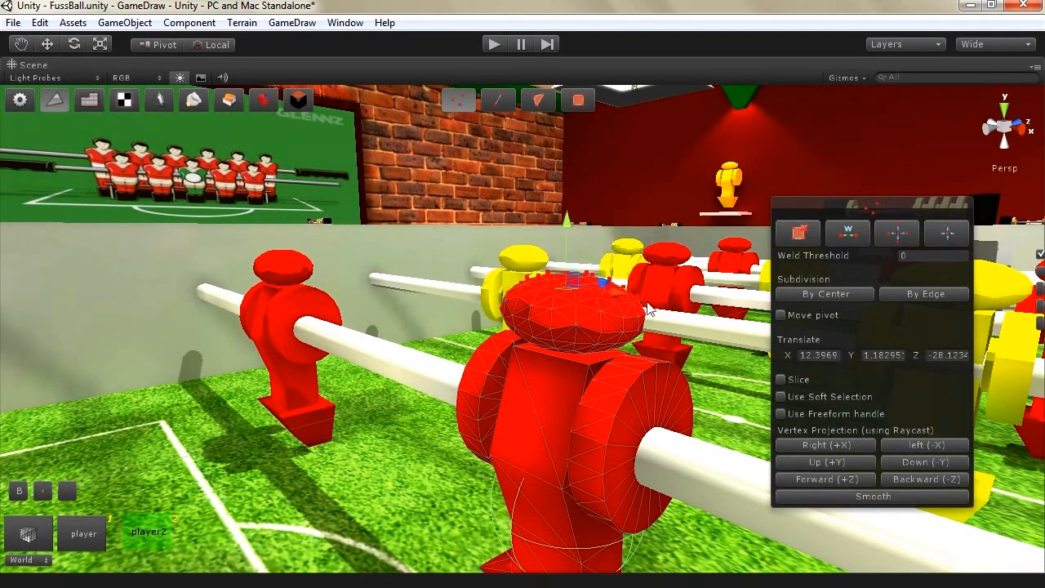
{"action": "left_click_drag", "start_coordinate": [559, 234], "coordinate": [570, 102]}
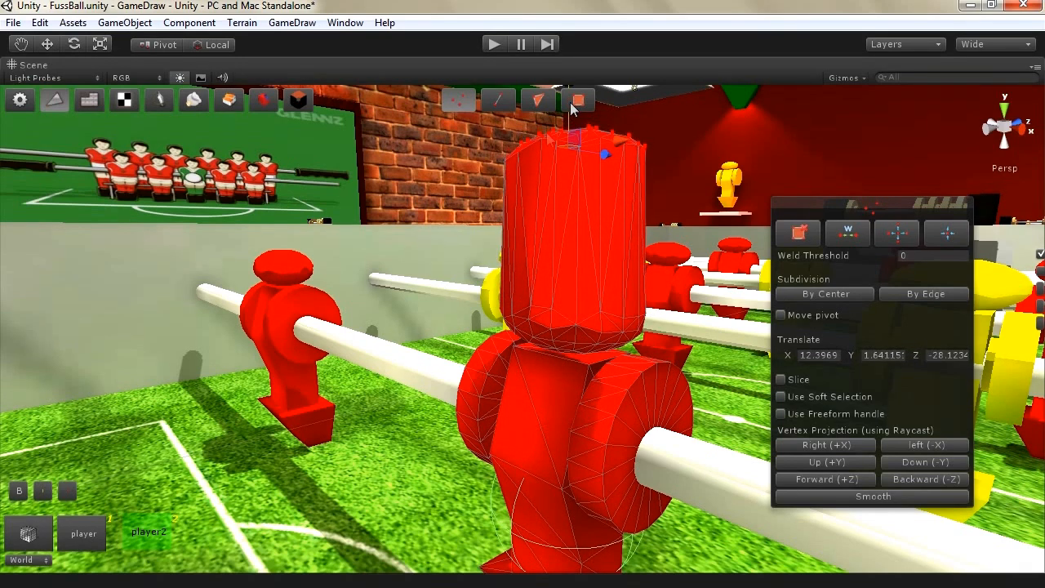
Step: Compare the player and player2 meshes by alternating the figure repeatedly between them
{"action": "left_click", "coordinate": [91, 533]}
{"action": "left_click", "coordinate": [141, 533]}
{"action": "left_click", "coordinate": [90, 533]}
{"action": "left_click", "coordinate": [140, 533]}
{"action": "left_click", "coordinate": [87, 533]}
{"action": "left_click", "coordinate": [134, 535]}
{"action": "left_click", "coordinate": [91, 532]}
{"action": "left_click", "coordinate": [137, 534]}
{"action": "left_click", "coordinate": [88, 533]}
{"action": "left_click", "coordinate": [133, 535]}
{"action": "left_click", "coordinate": [84, 535]}
{"action": "left_click", "coordinate": [139, 534]}
{"action": "left_click", "coordinate": [85, 535]}
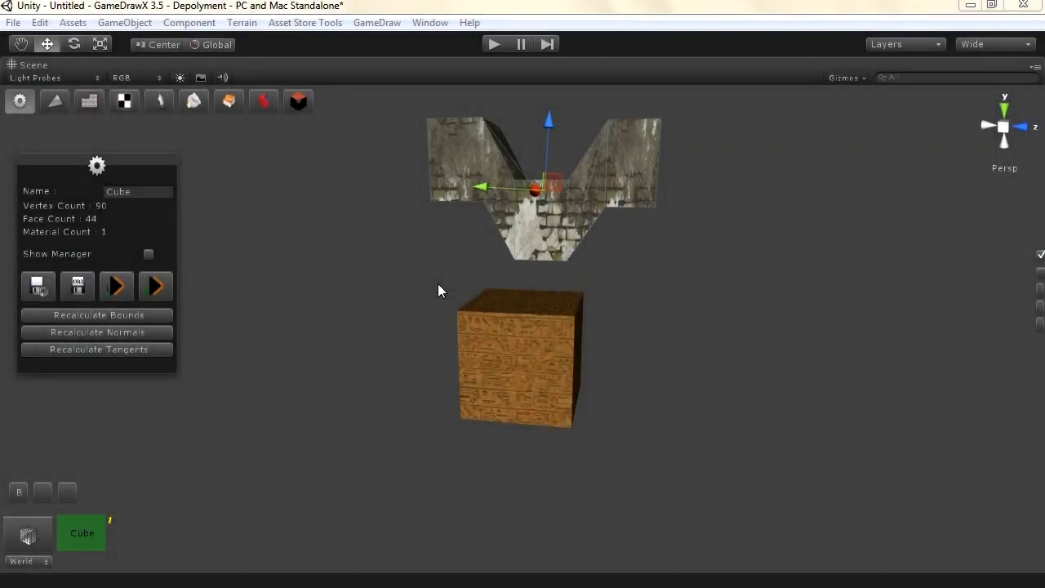
Step: Scale down the grey V-shaped object and move it into the front face of the brown cube
{"action": "left_click_drag", "start_coordinate": [544, 303], "coordinate": [516, 284], "text": "alt"}
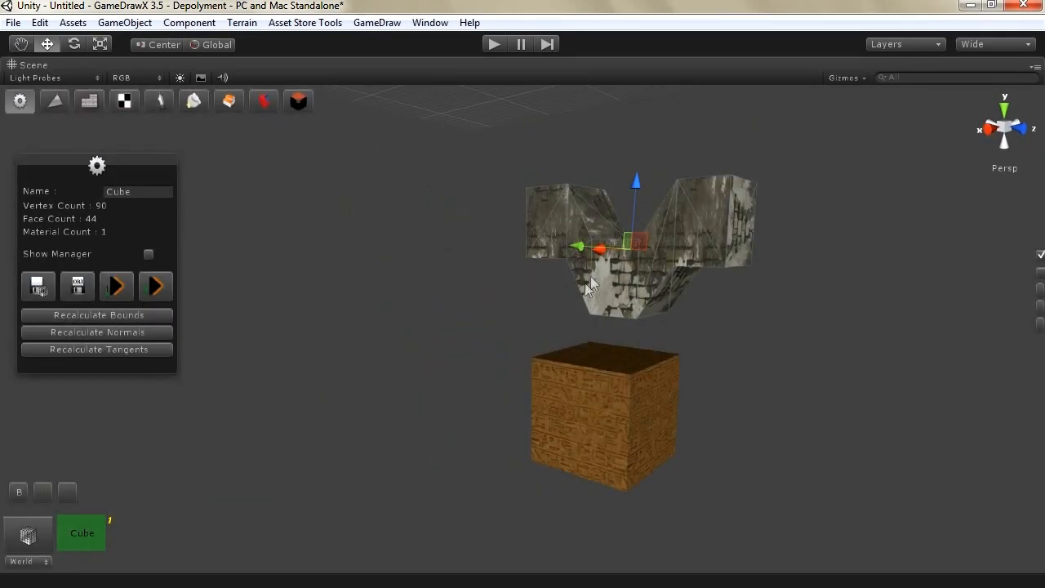
{"action": "left_click_drag", "start_coordinate": [602, 254], "coordinate": [594, 283]}
{"action": "left_click", "coordinate": [95, 48]}
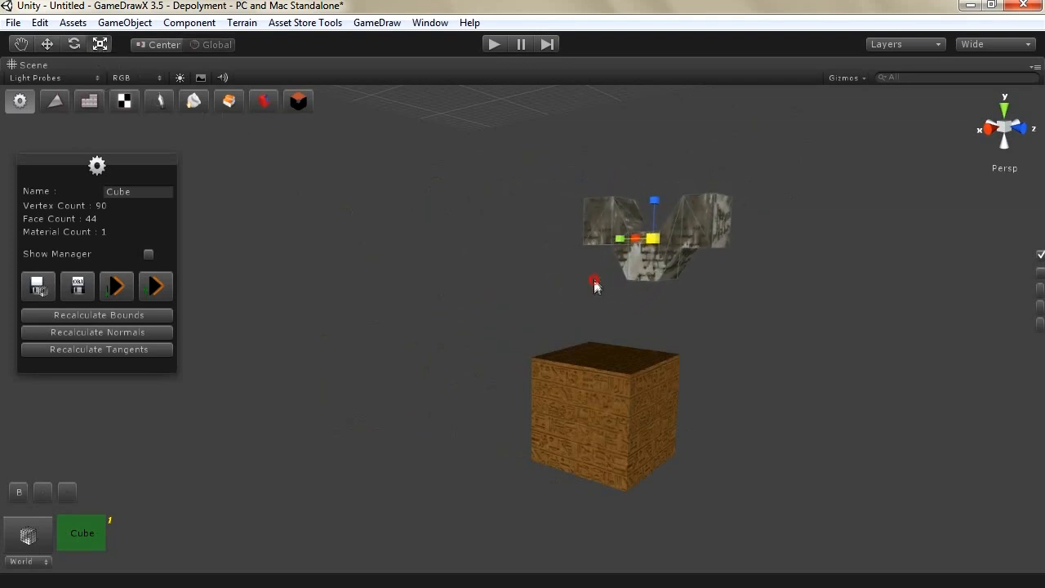
{"action": "left_click", "coordinate": [47, 44]}
{"action": "left_click_drag", "start_coordinate": [608, 244], "coordinate": [557, 434]}
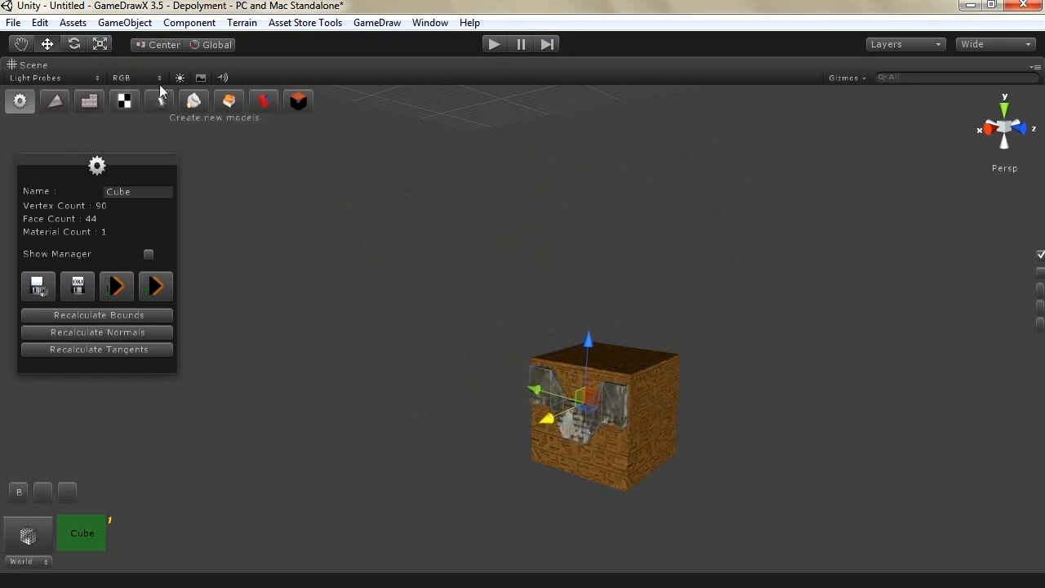
Step: Shrink the V-shaped object slightly more and adjust its depth so it sits embedded within the brown cube's front face
{"action": "left_click", "coordinate": [101, 44]}
{"action": "left_click_drag", "start_coordinate": [592, 414], "coordinate": [589, 418]}
{"action": "left_click", "coordinate": [47, 45]}
{"action": "left_click_drag", "start_coordinate": [544, 393], "coordinate": [546, 420]}
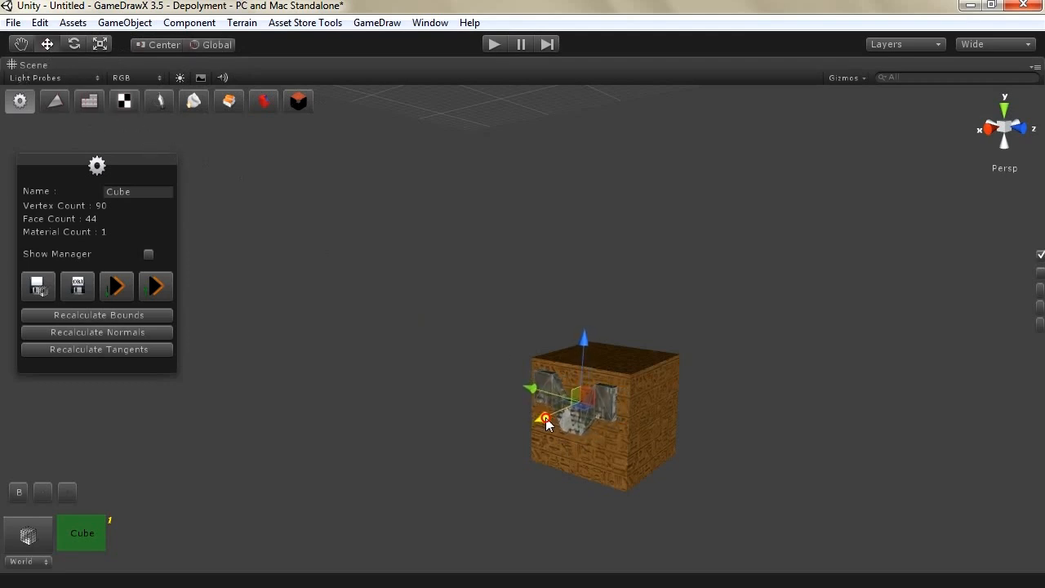
Step: Set up a Boolean operation with the result name NewObject and Subtract as its operation
{"action": "left_click", "coordinate": [264, 102]}
{"action": "left_click_drag", "start_coordinate": [491, 167], "coordinate": [776, 154]}
{"action": "left_click", "coordinate": [814, 153]}
{"action": "left_click_drag", "start_coordinate": [780, 155], "coordinate": [821, 147]}
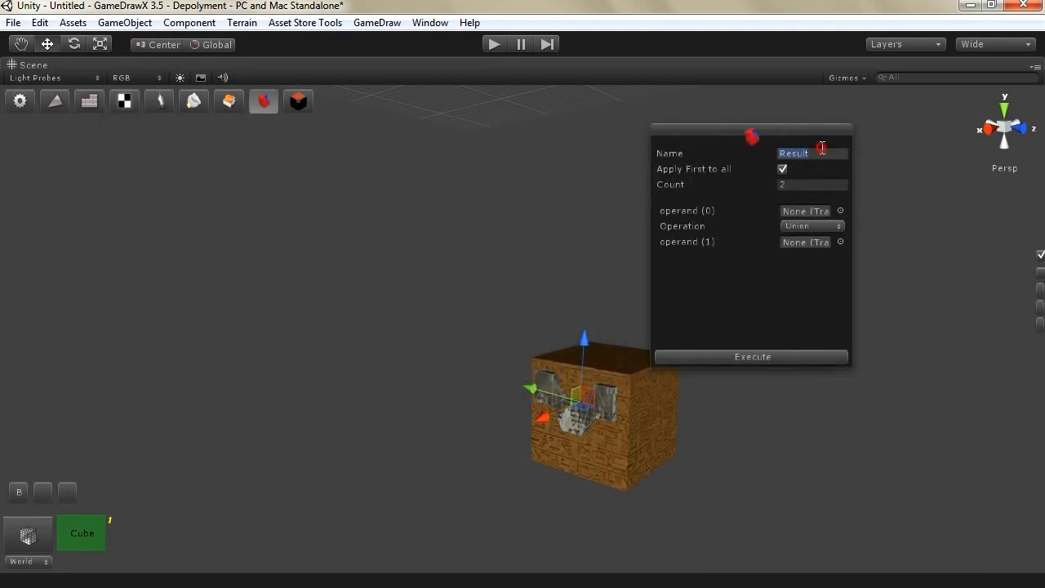
{"action": "type", "text": "New Obj"}
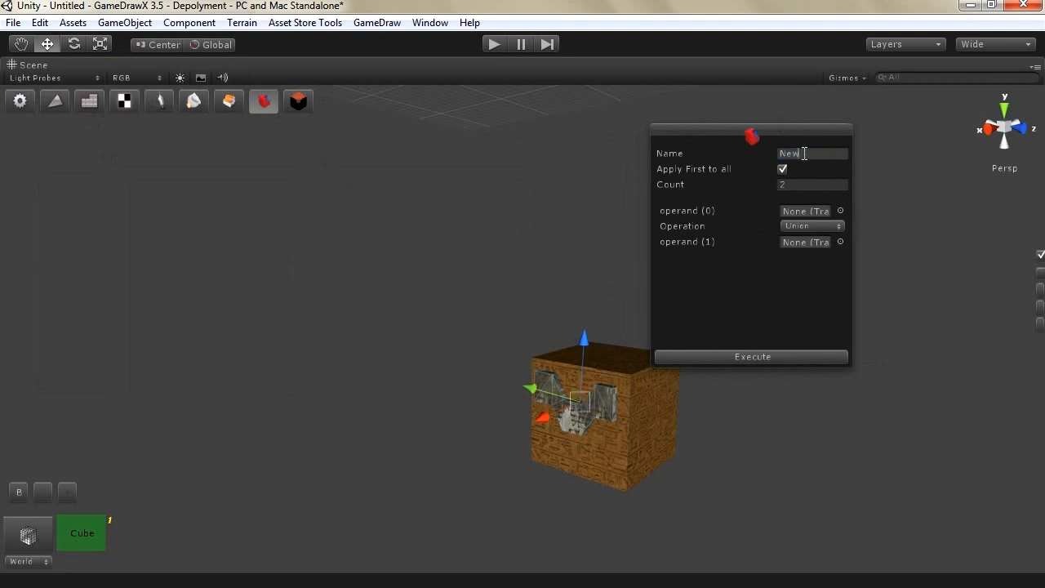
{"action": "type", "text": "Object"}
{"action": "left_click_drag", "start_coordinate": [703, 130], "coordinate": [743, 106]}
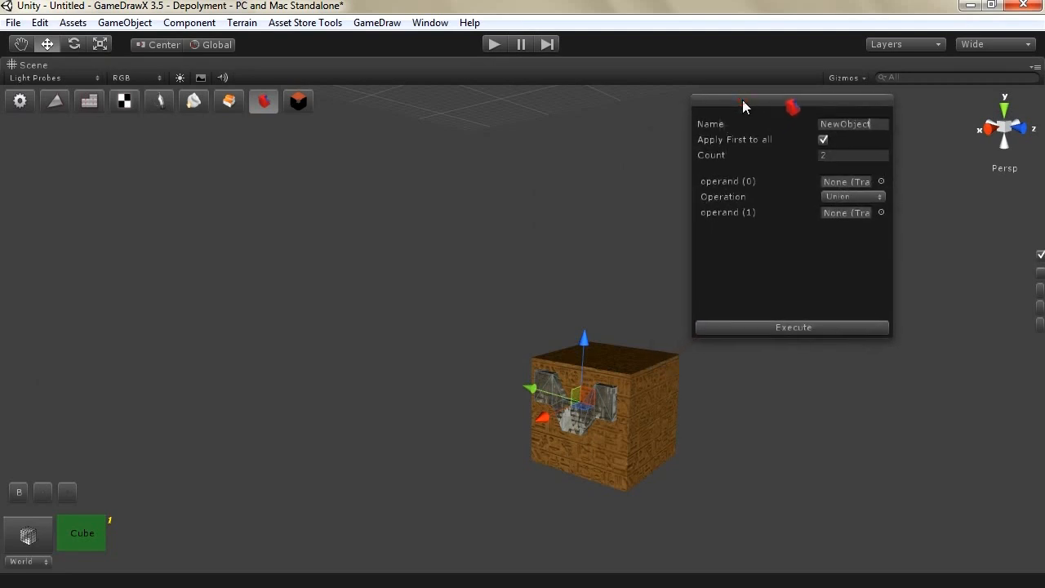
{"action": "left_click", "coordinate": [868, 197]}
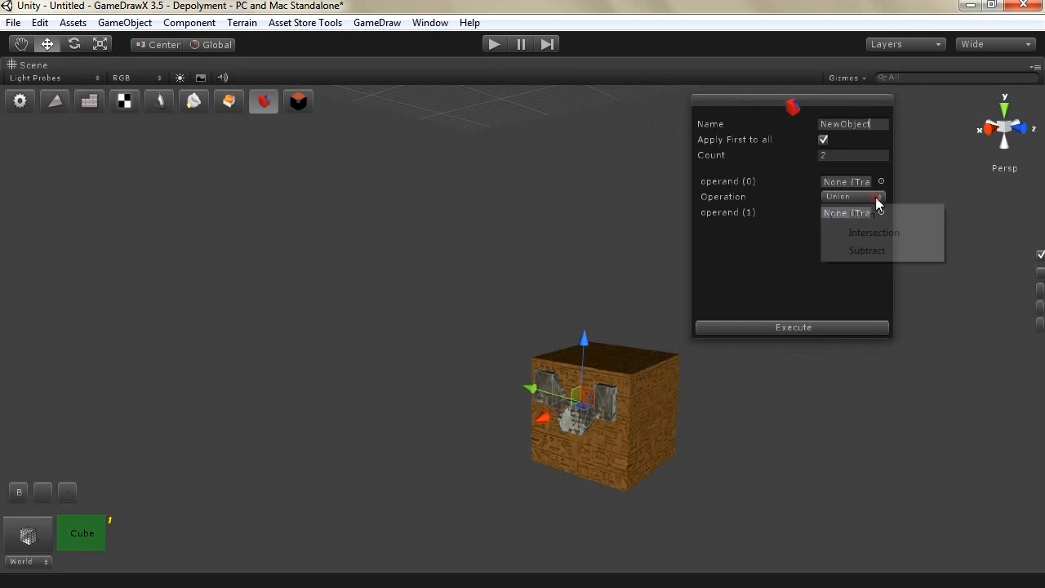
{"action": "left_click", "coordinate": [864, 252]}
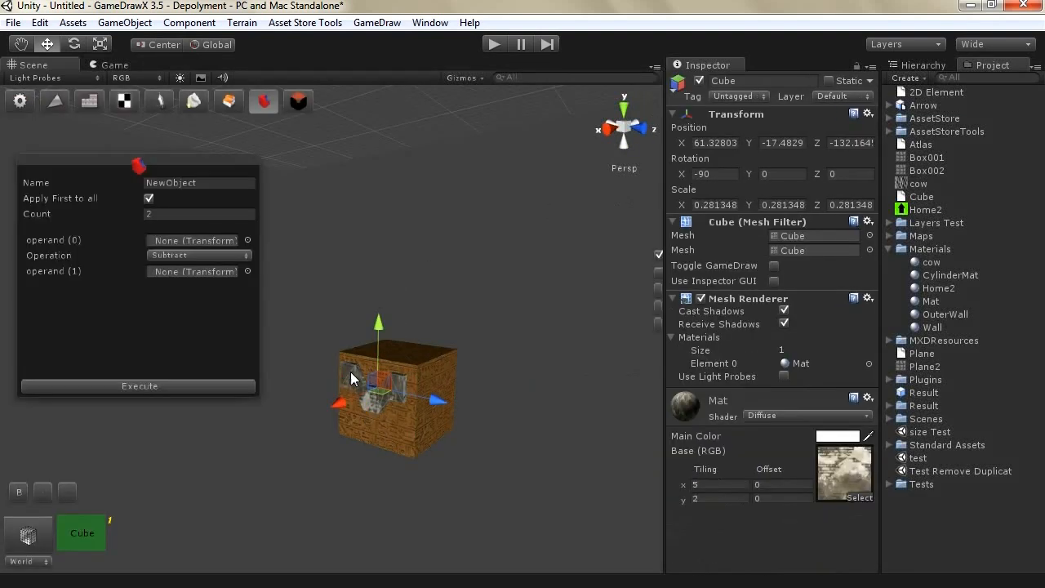
Step: Assign the brown cube as operand 0 and the V-shaped Cube as operand 1, and execute the subtraction
{"action": "left_click", "coordinate": [919, 65]}
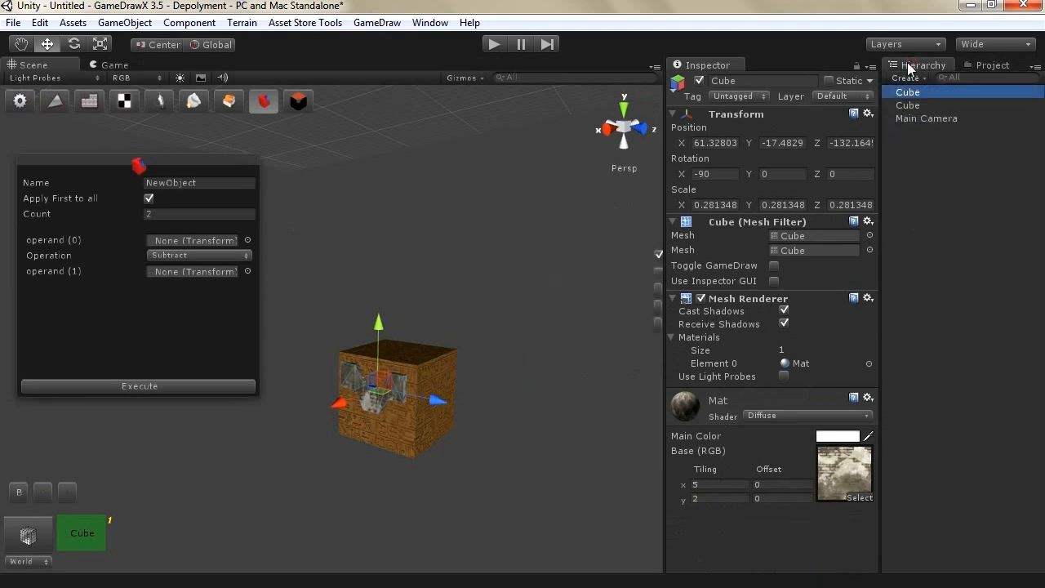
{"action": "left_click_drag", "start_coordinate": [906, 107], "coordinate": [182, 241]}
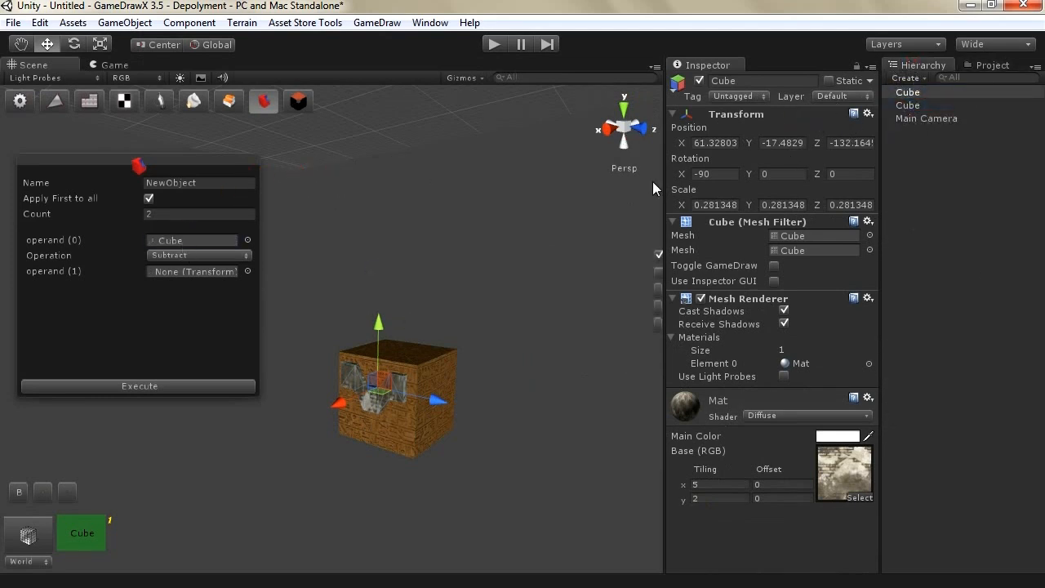
{"action": "left_click", "coordinate": [908, 105]}
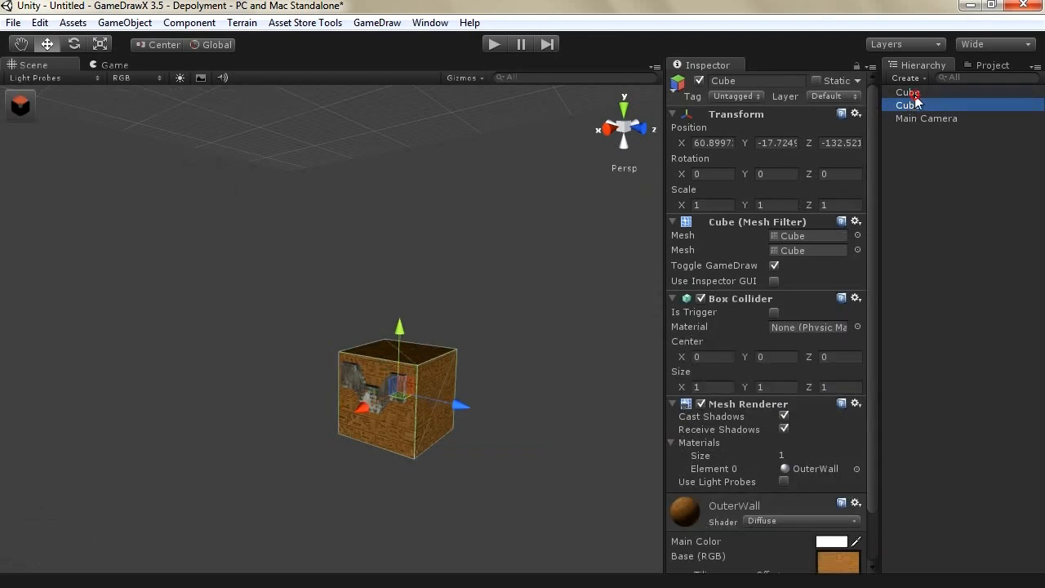
{"action": "left_click", "coordinate": [910, 93]}
{"action": "left_click_drag", "start_coordinate": [905, 105], "coordinate": [182, 278]}
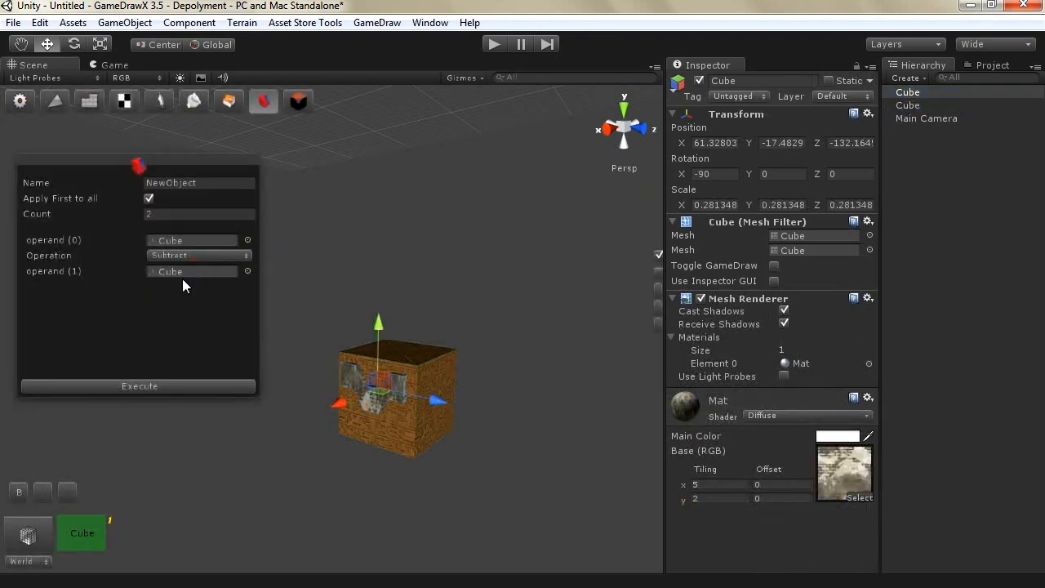
{"action": "left_click", "coordinate": [148, 387]}
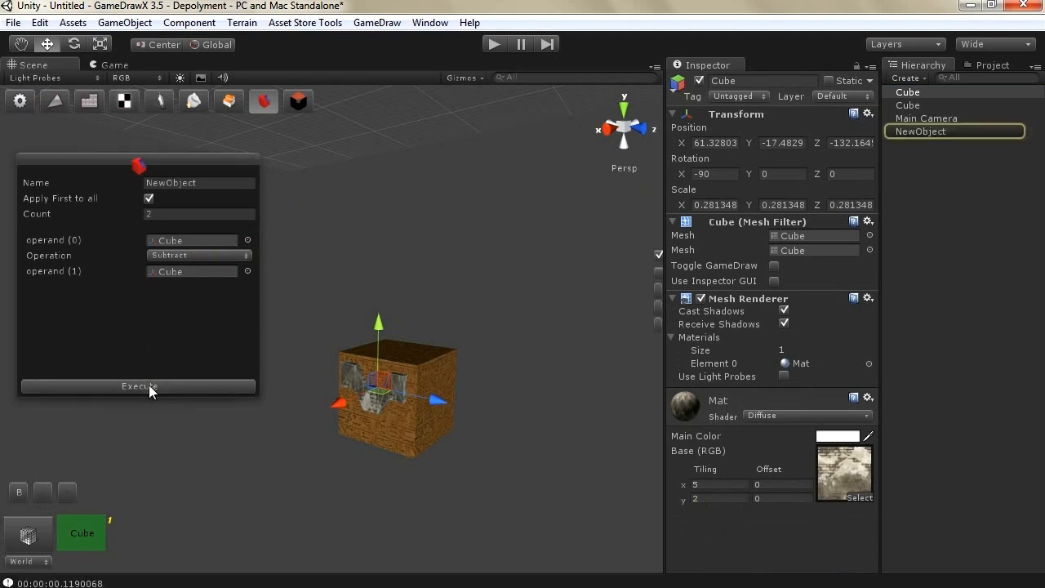
Step: Select NewObject and move it along the Z axis, clear of the two original objects
{"action": "left_click", "coordinate": [908, 131]}
{"action": "left_click_drag", "start_coordinate": [387, 388], "coordinate": [291, 417]}
{"action": "scroll", "coordinate": [291, 411], "scroll_direction": "up", "scroll_amount": 3}
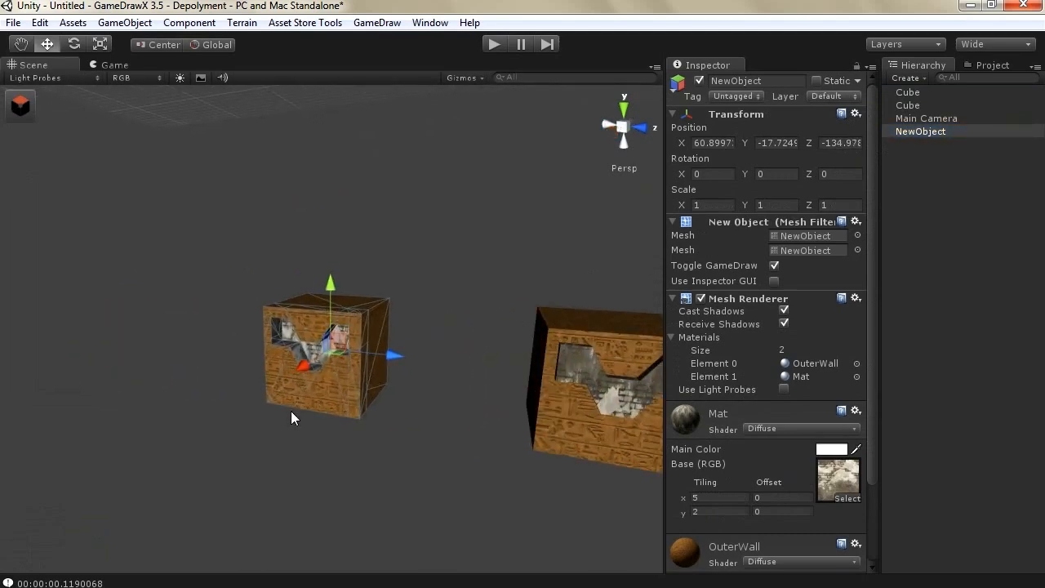
Step: Examine the carved recess in NewObject and compare it with the original cubes from closer and different viewpoints
{"action": "scroll", "coordinate": [291, 411], "scroll_direction": "up", "scroll_amount": 6}
{"action": "scroll", "coordinate": [294, 406], "scroll_direction": "down", "scroll_amount": 4}
{"action": "scroll", "coordinate": [293, 415], "scroll_direction": "down", "scroll_amount": 4}
{"action": "scroll", "coordinate": [295, 413], "scroll_direction": "up", "scroll_amount": 4}
{"action": "key", "text": "Right"}
{"action": "key", "text": "Down"}
{"action": "key", "text": "Right"}
{"action": "key", "text": "Up"}
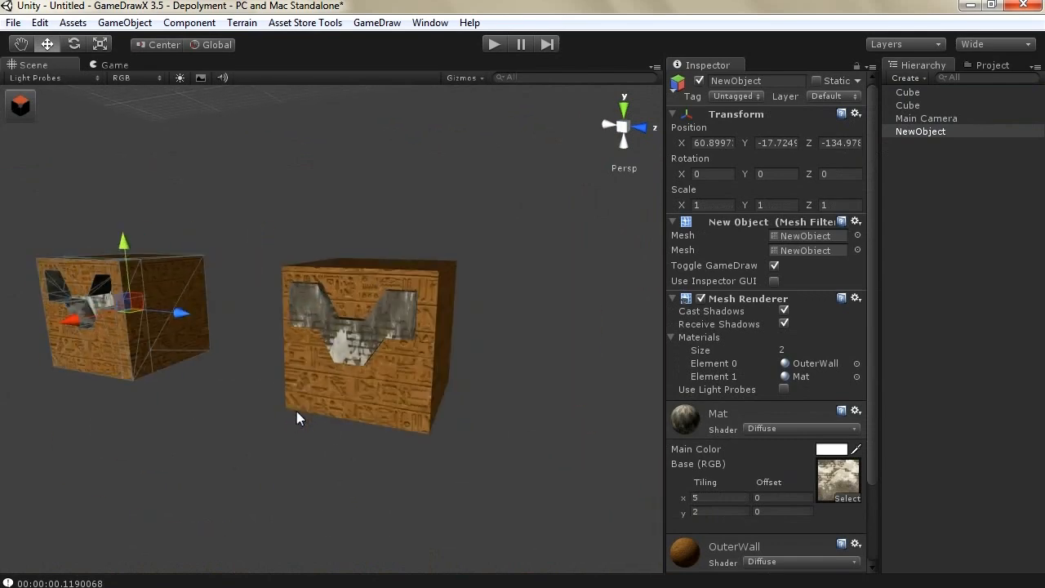
Step: Pull the V-shaped object forward along the X axis, partly out of the original brown cube, to about X 61.78
{"action": "left_click", "coordinate": [360, 365]}
{"action": "left_click", "coordinate": [320, 347]}
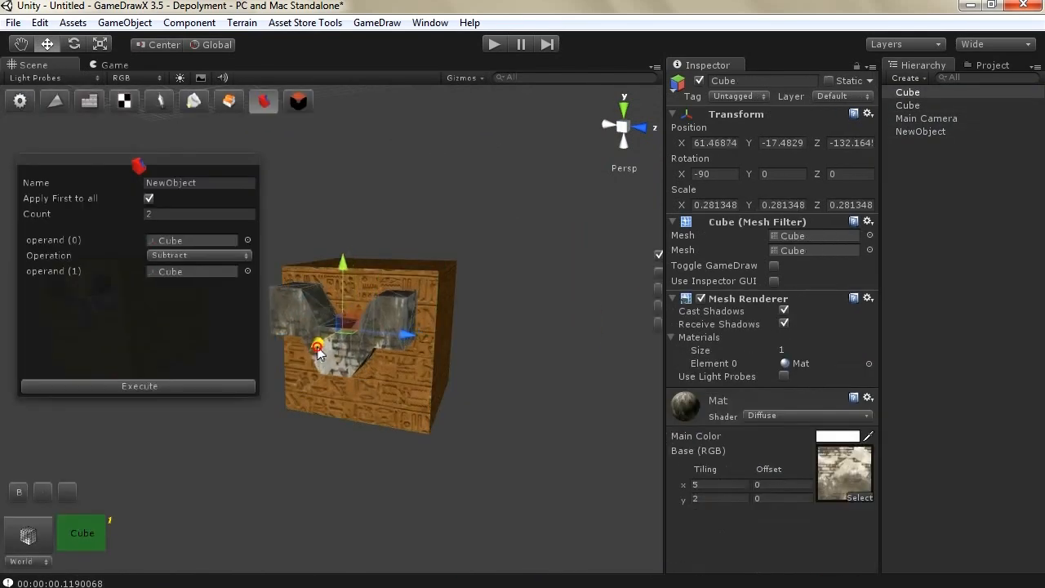
{"action": "left_click_drag", "start_coordinate": [319, 351], "coordinate": [301, 353]}
Step: Set the Boolean operand count to 5 and disable Apply First to all so each operand pair has its own operation
{"action": "left_click", "coordinate": [206, 256]}
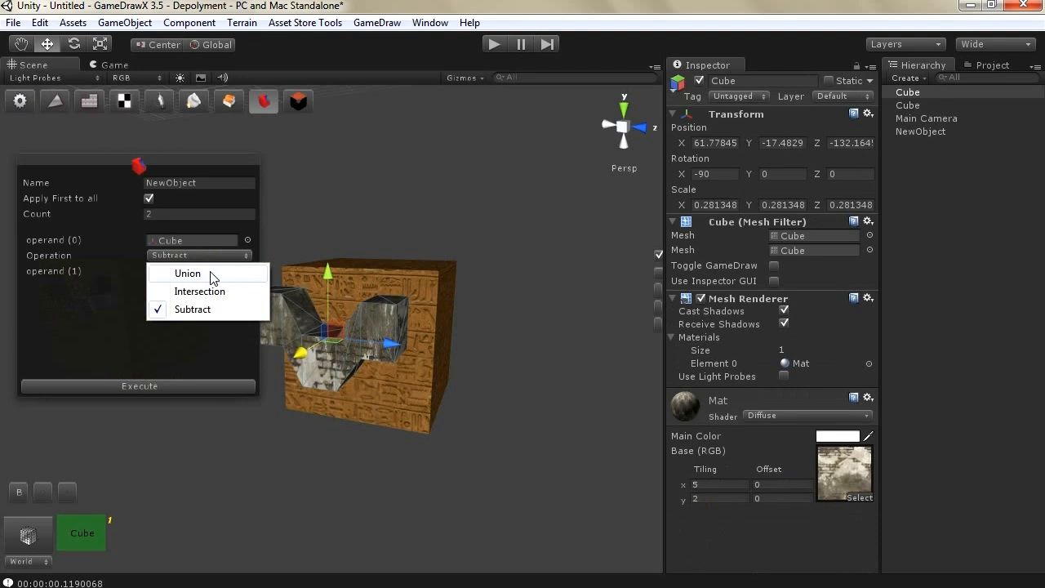
{"action": "left_click", "coordinate": [190, 215]}
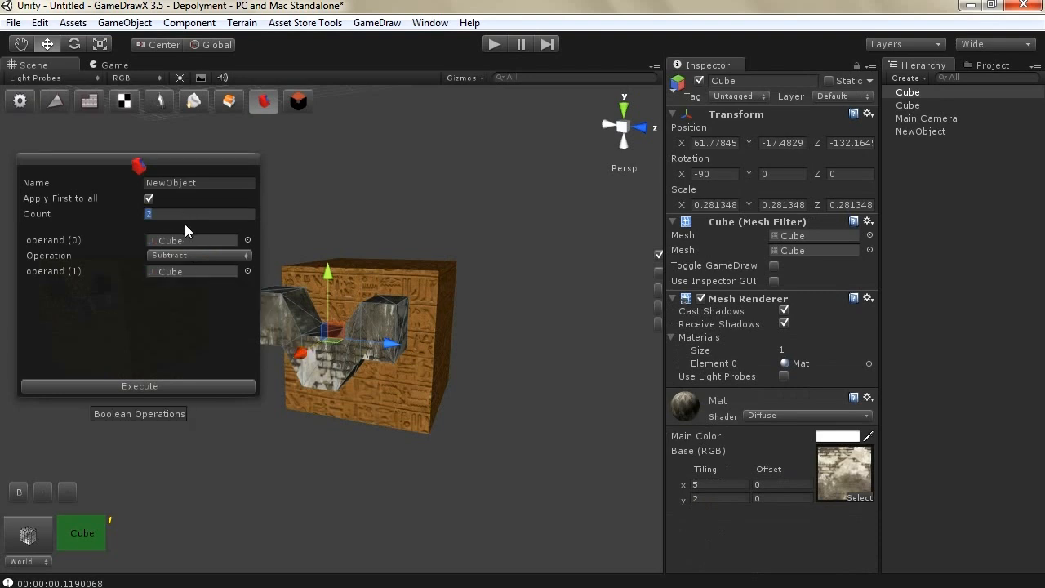
{"action": "type", "text": "5"}
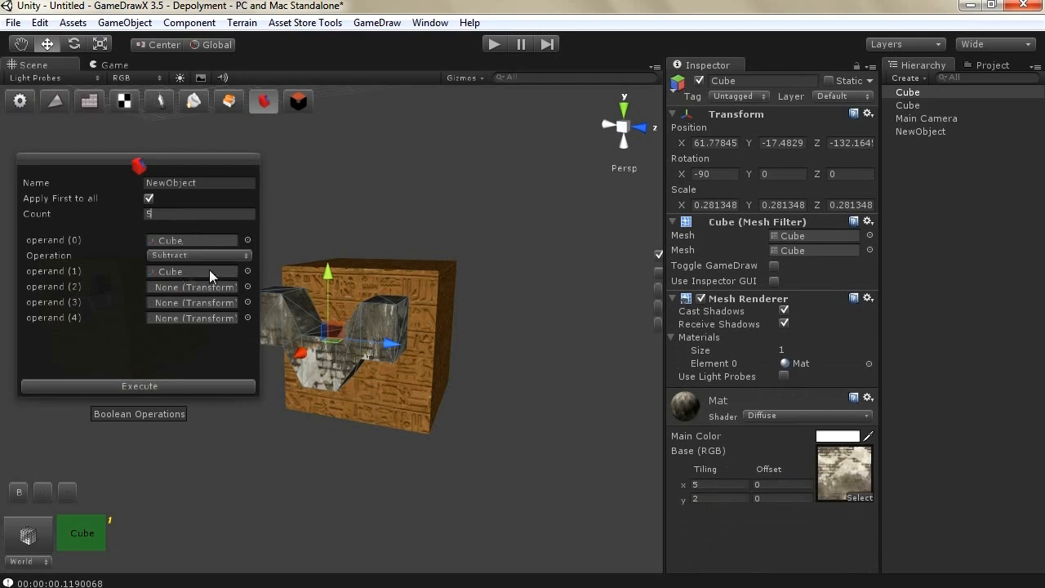
{"action": "left_click", "coordinate": [148, 199]}
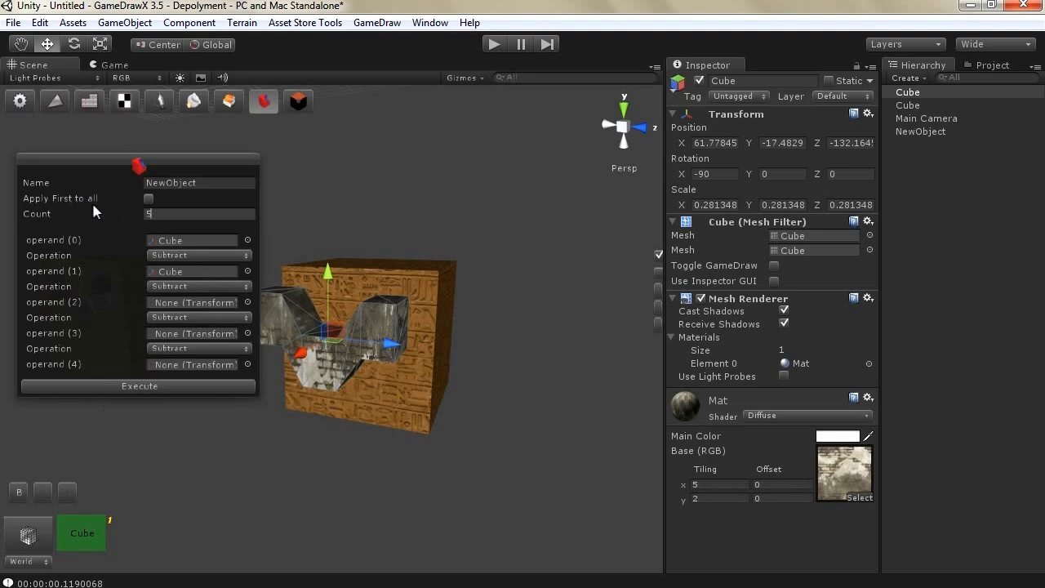
{"action": "left_click", "coordinate": [190, 288]}
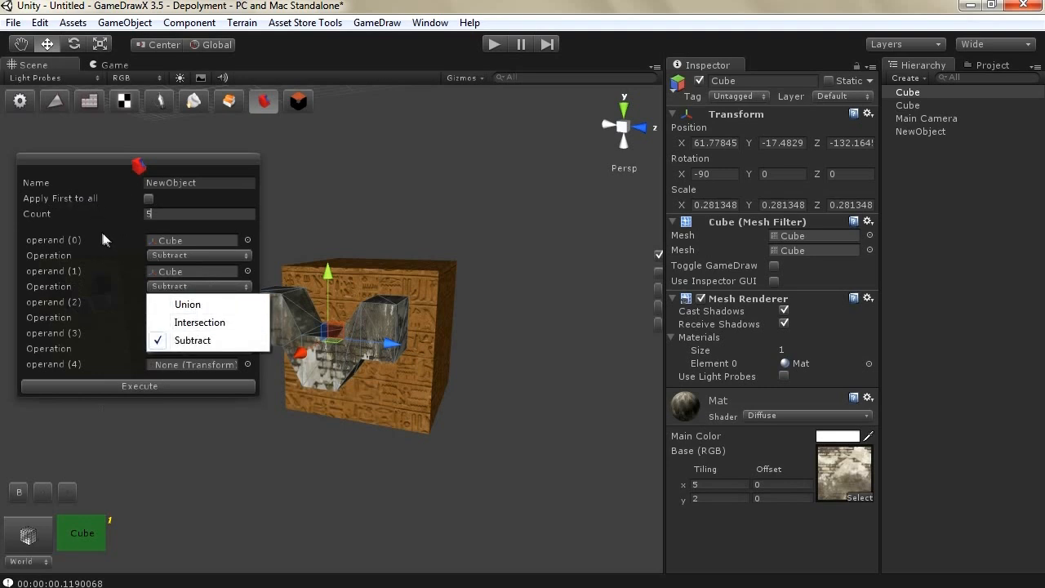
{"action": "left_click", "coordinate": [122, 244]}
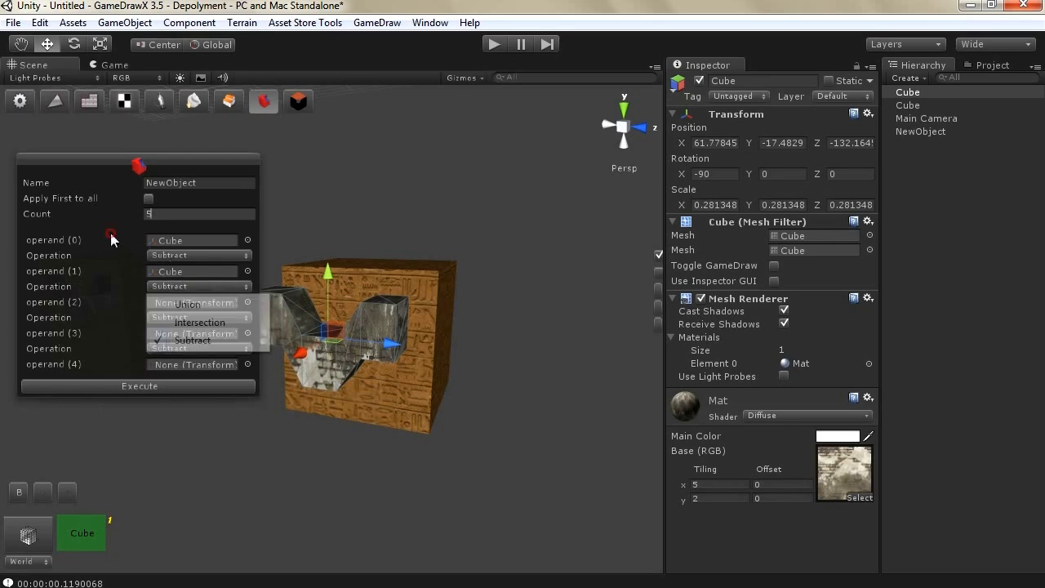
{"action": "left_click_drag", "start_coordinate": [110, 171], "coordinate": [112, 155]}
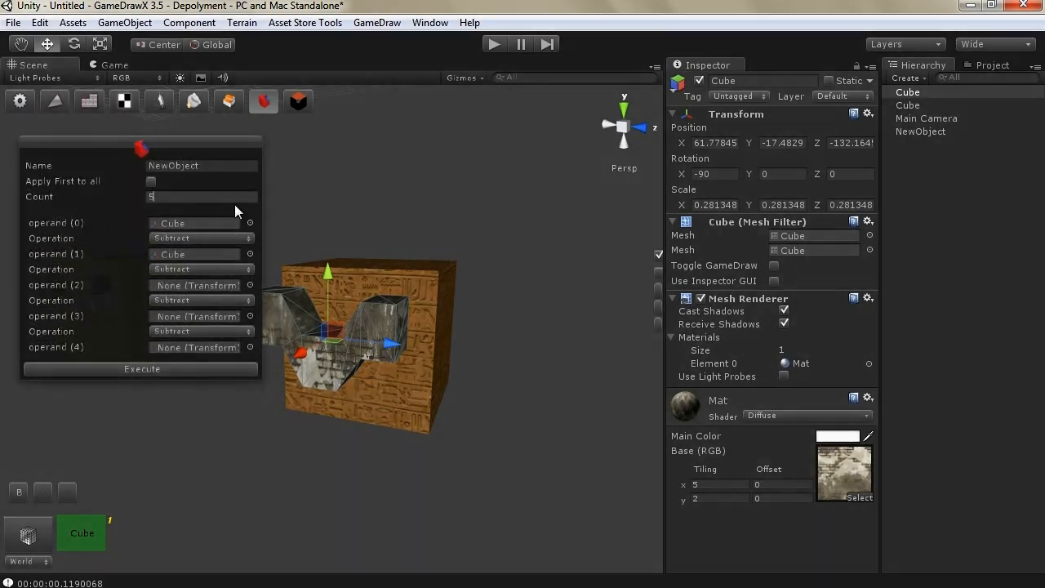